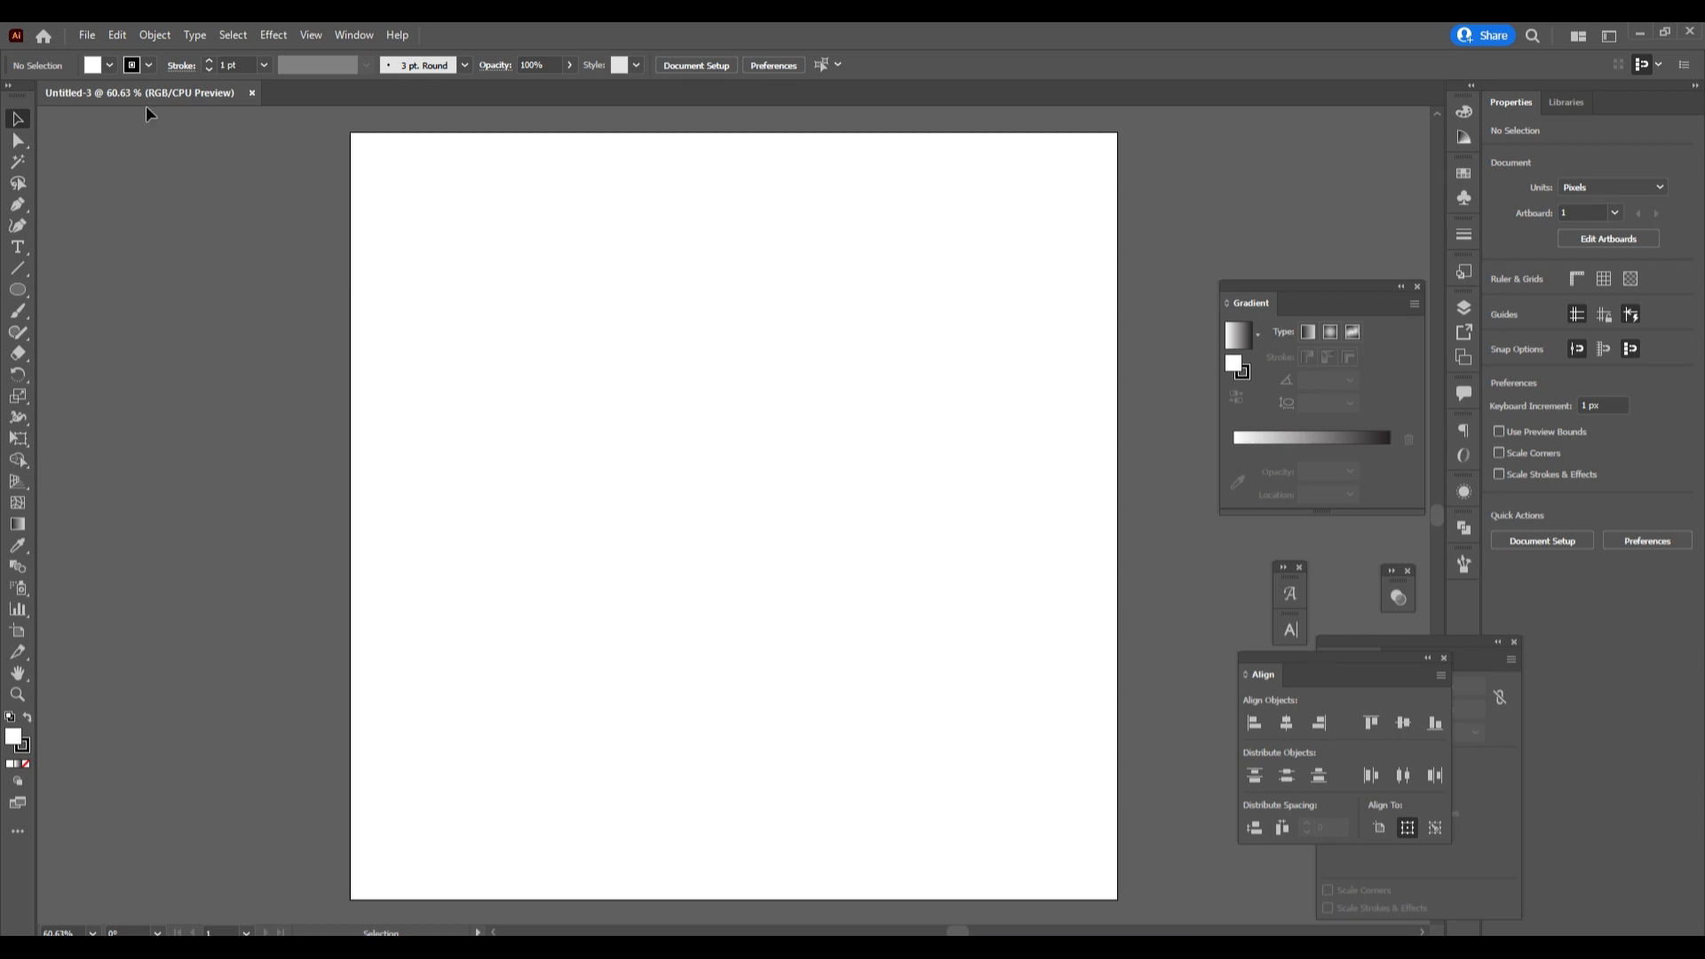
Step: Draw a circle about 430 px in diameter with no fill and a black stroke near the artboard's centre
left_click(110, 66)
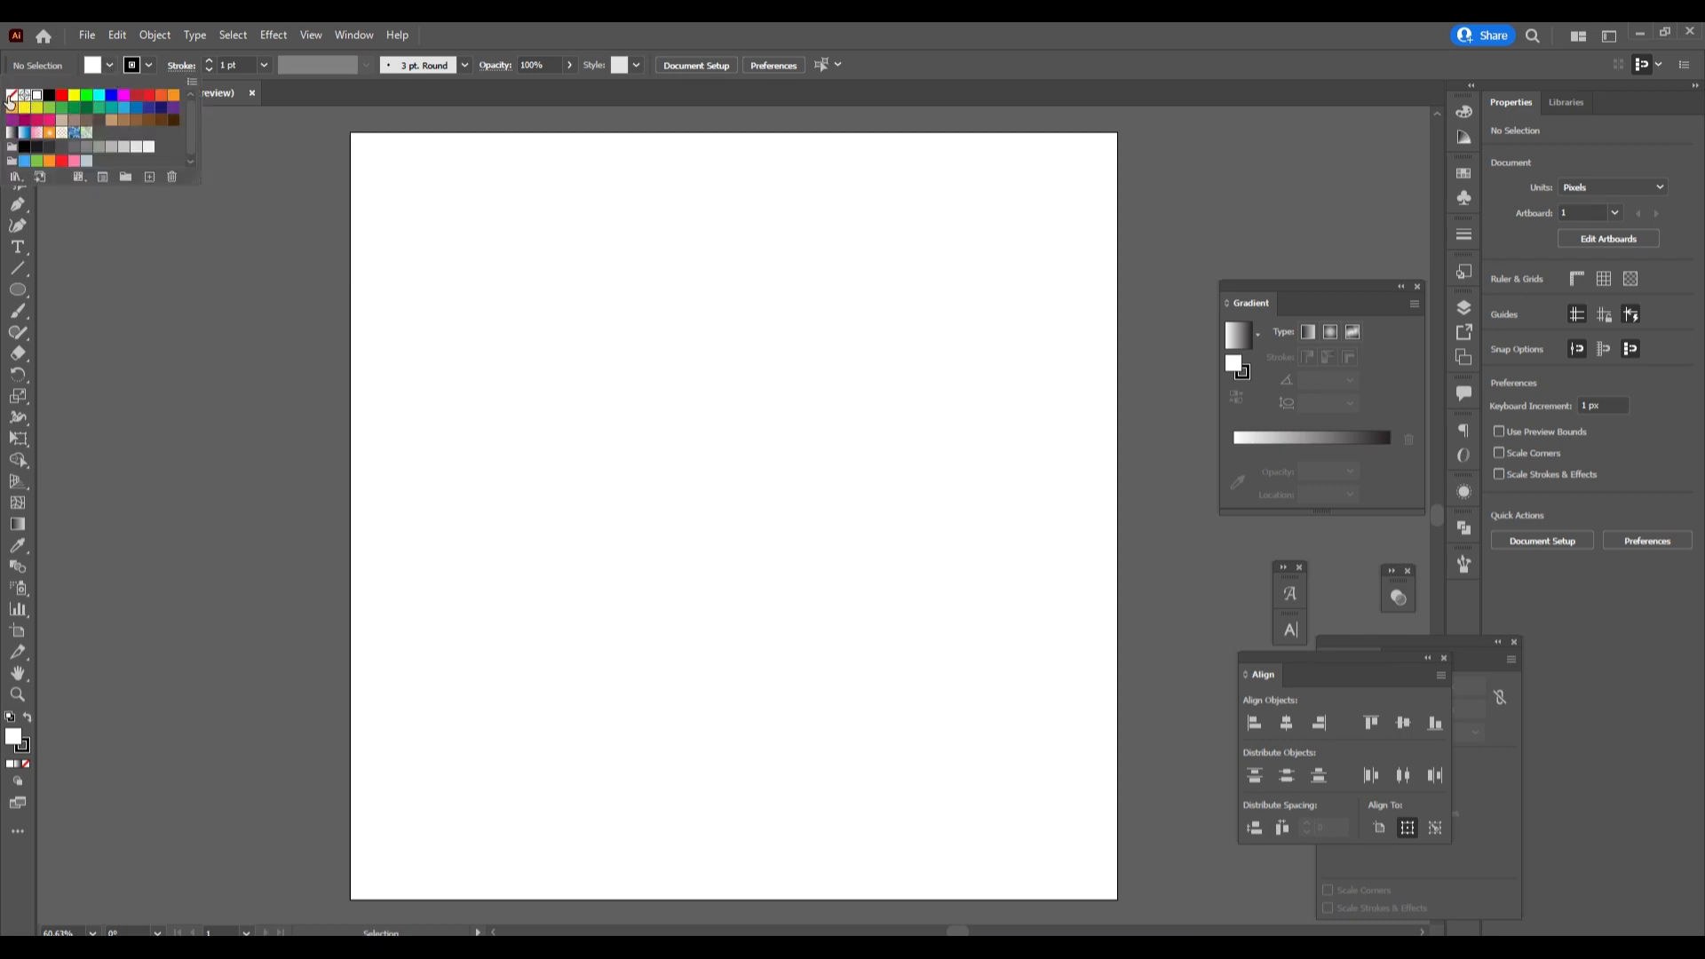
left_click(10, 96)
left_click(9, 291)
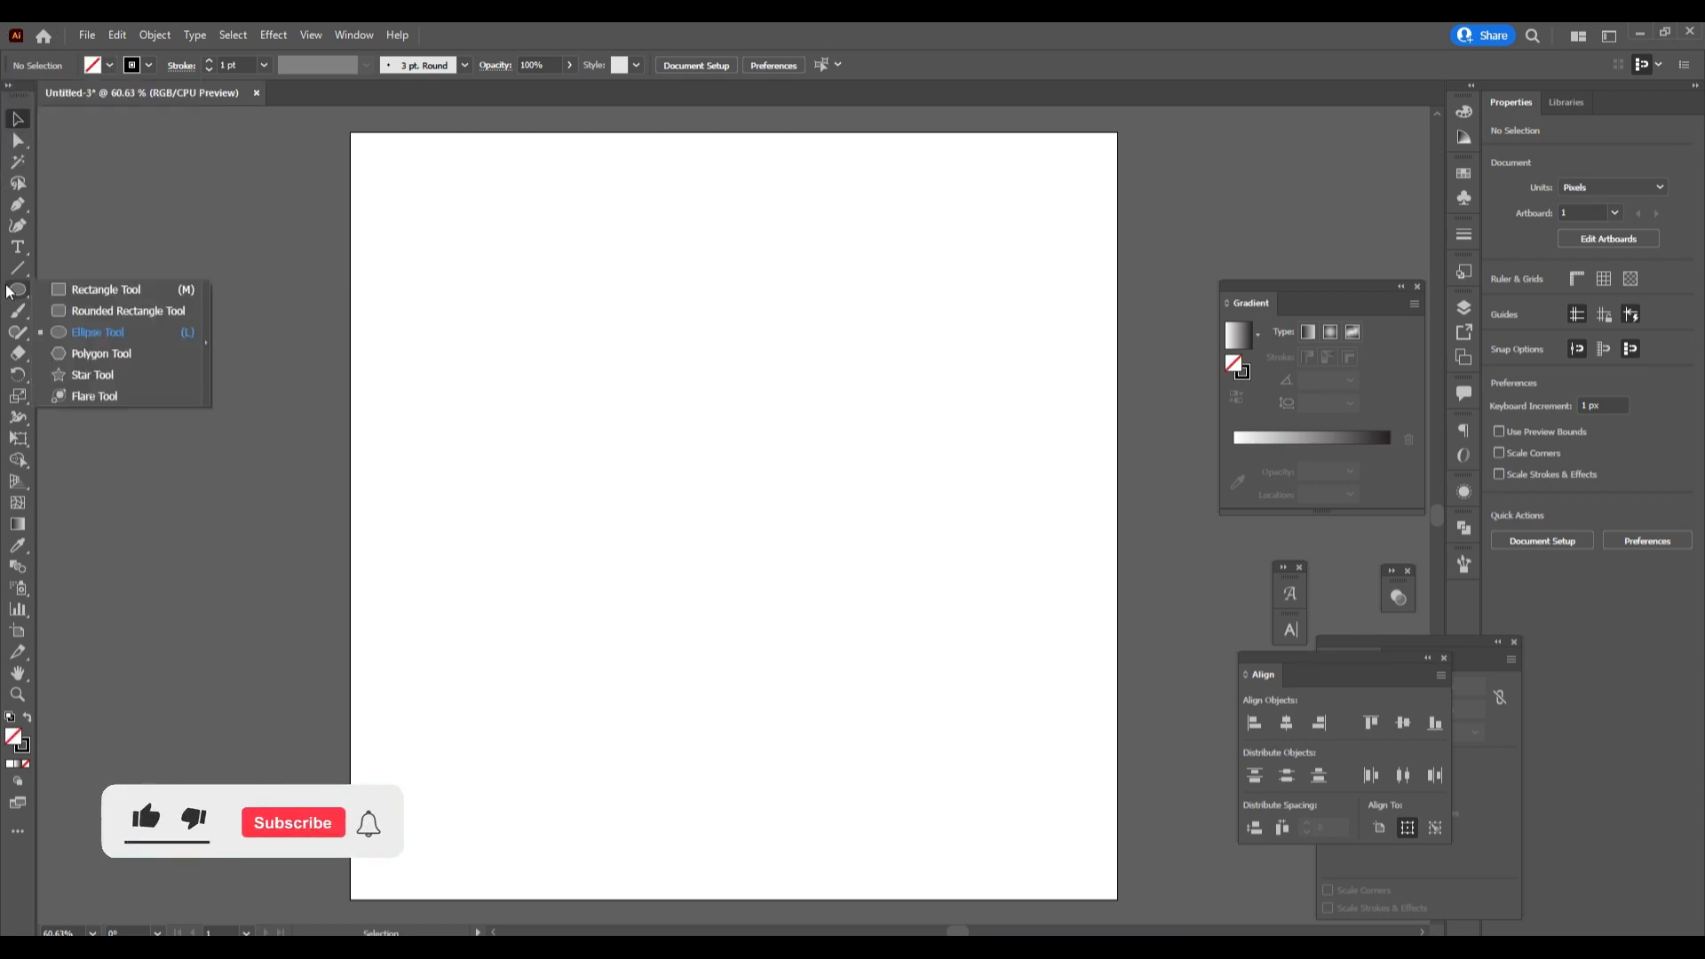
left_click(103, 332)
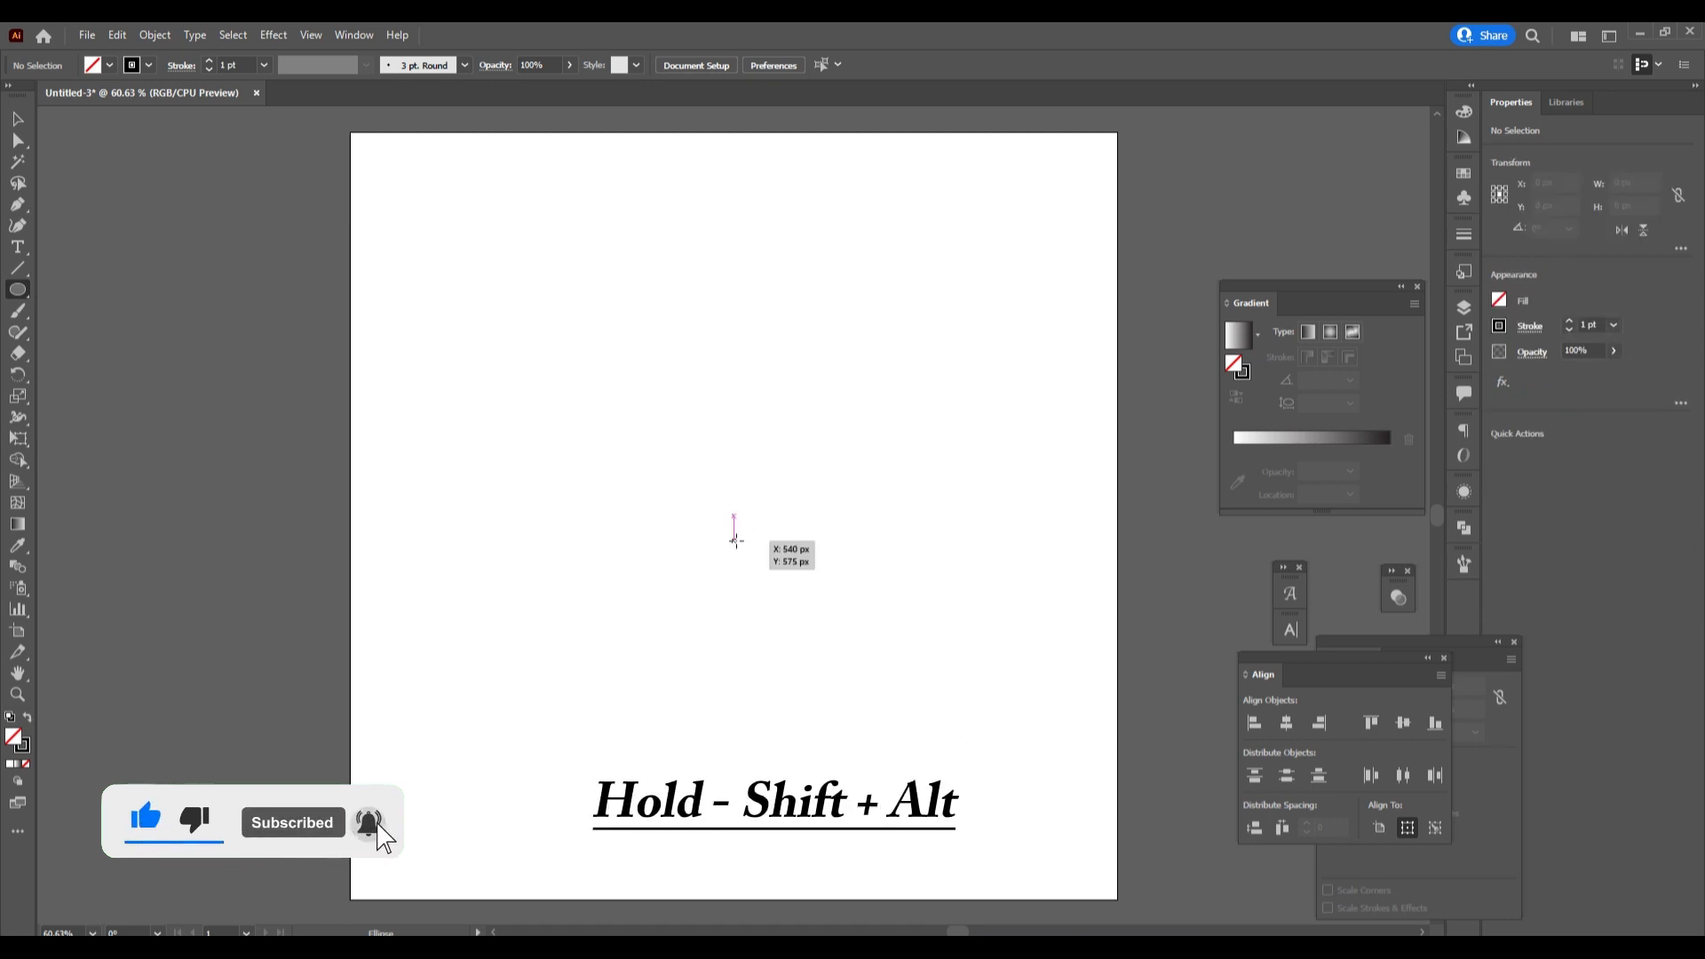
left_click_drag(735, 540, 807, 693)
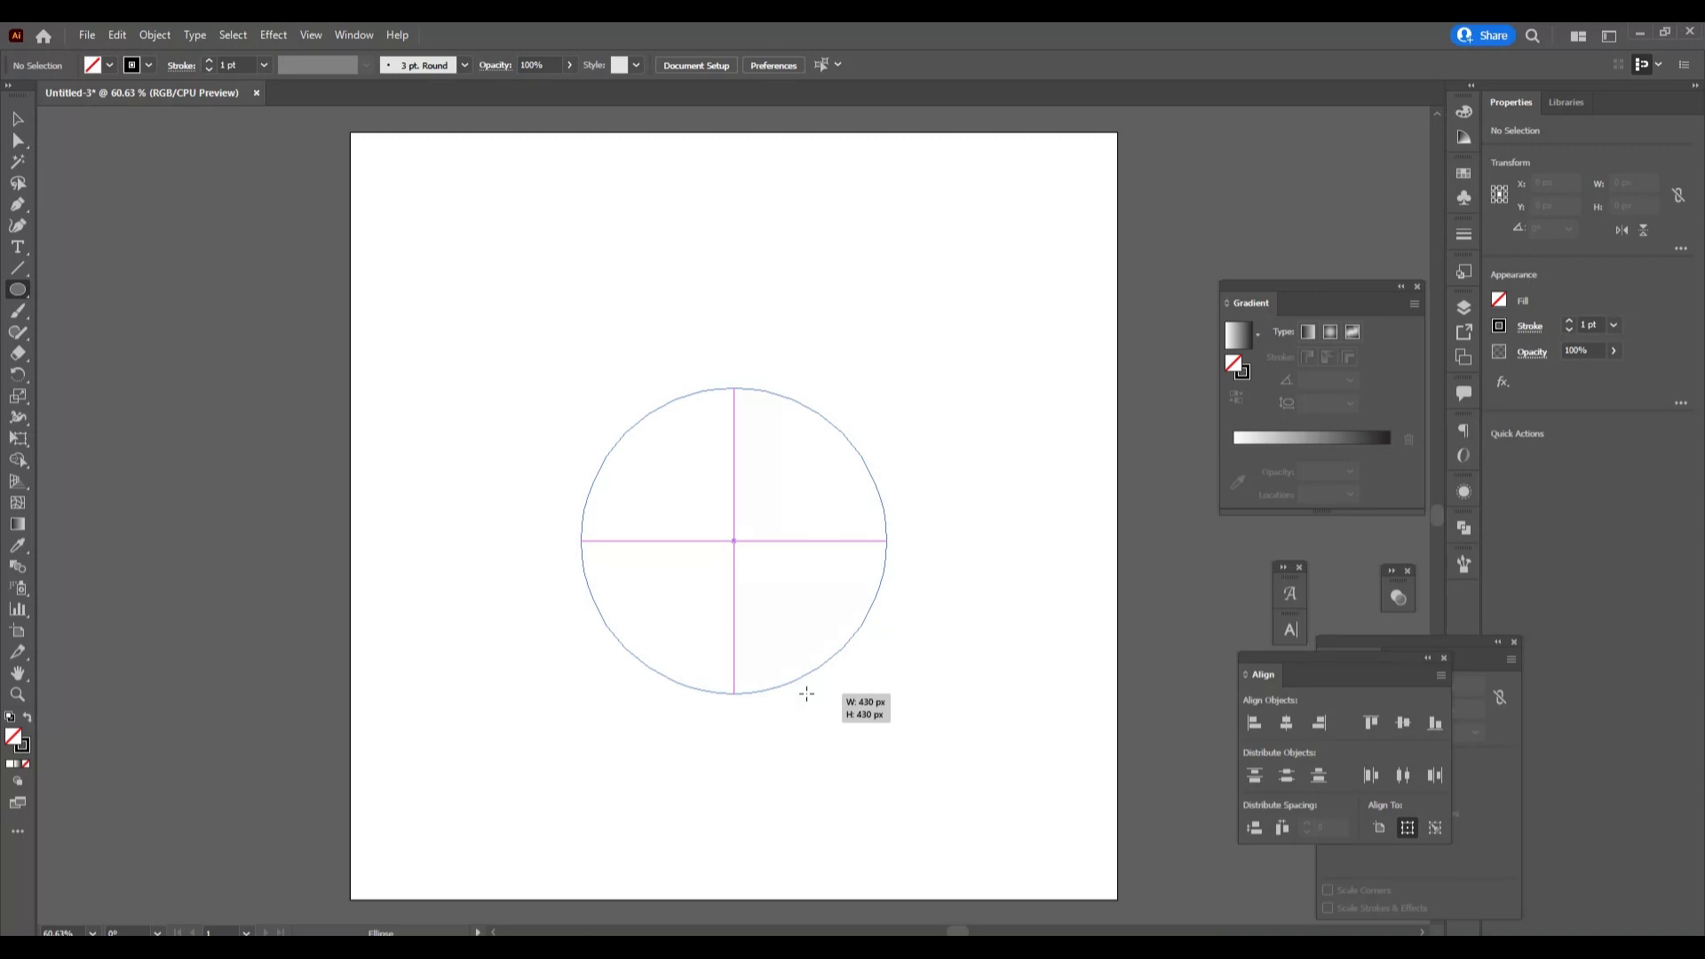
left_click_drag(806, 694, 806, 693)
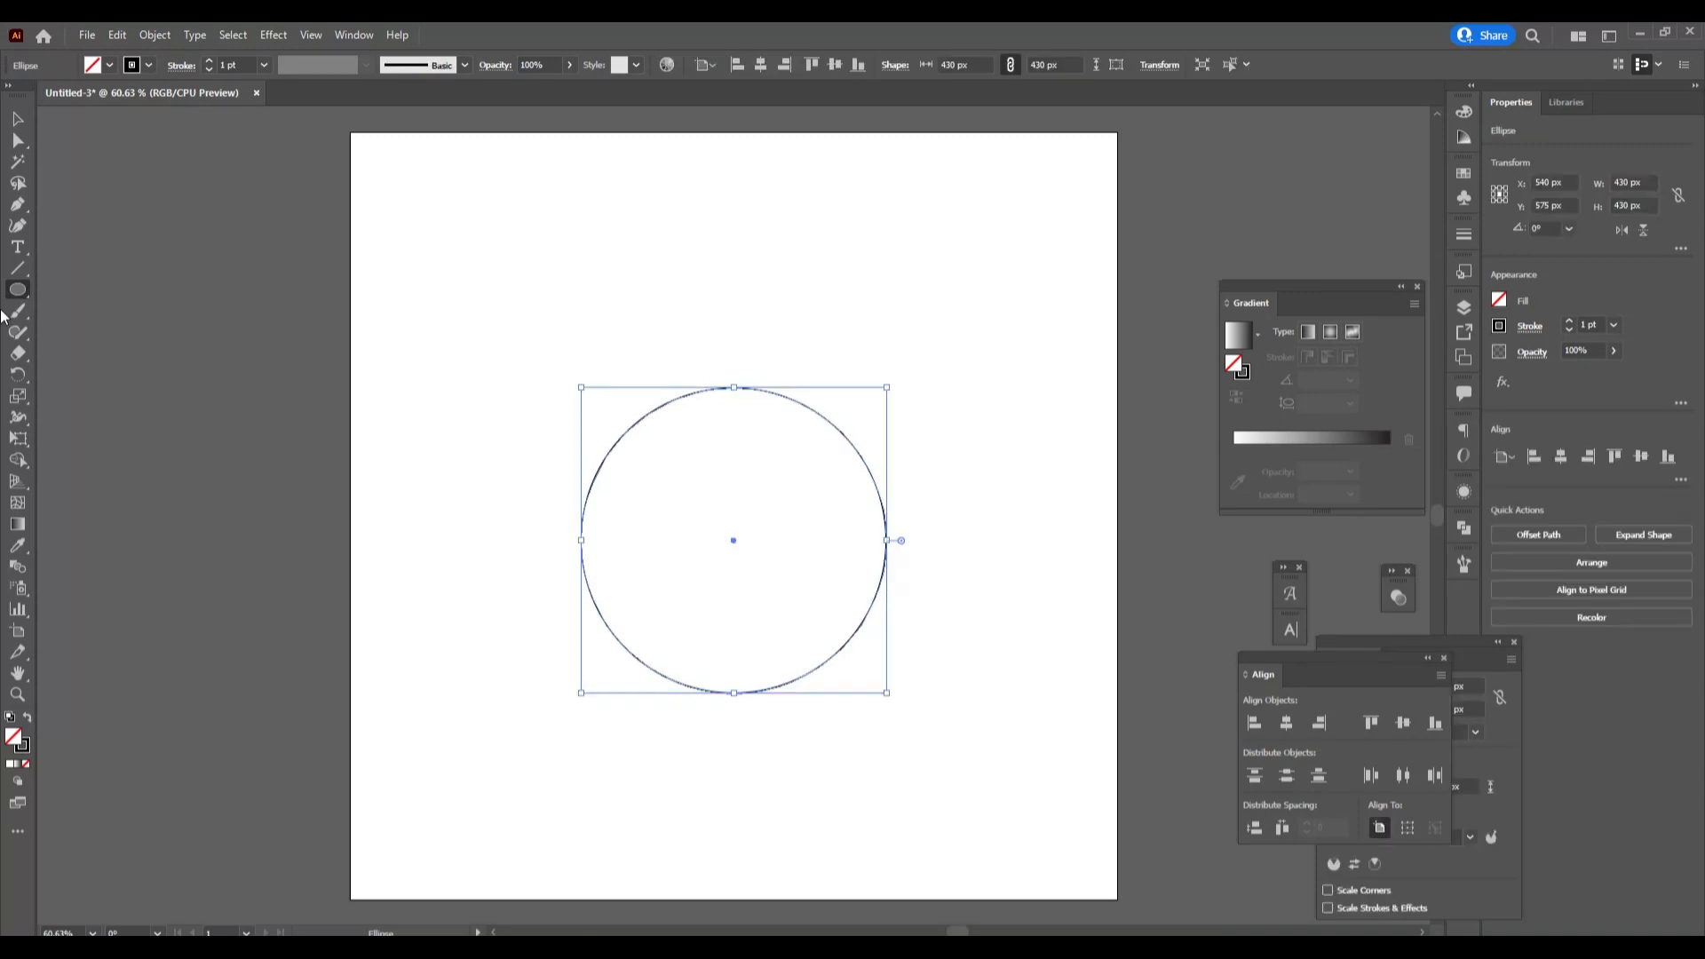
Step: Centre the circle vertically on the artboard
left_click(19, 121)
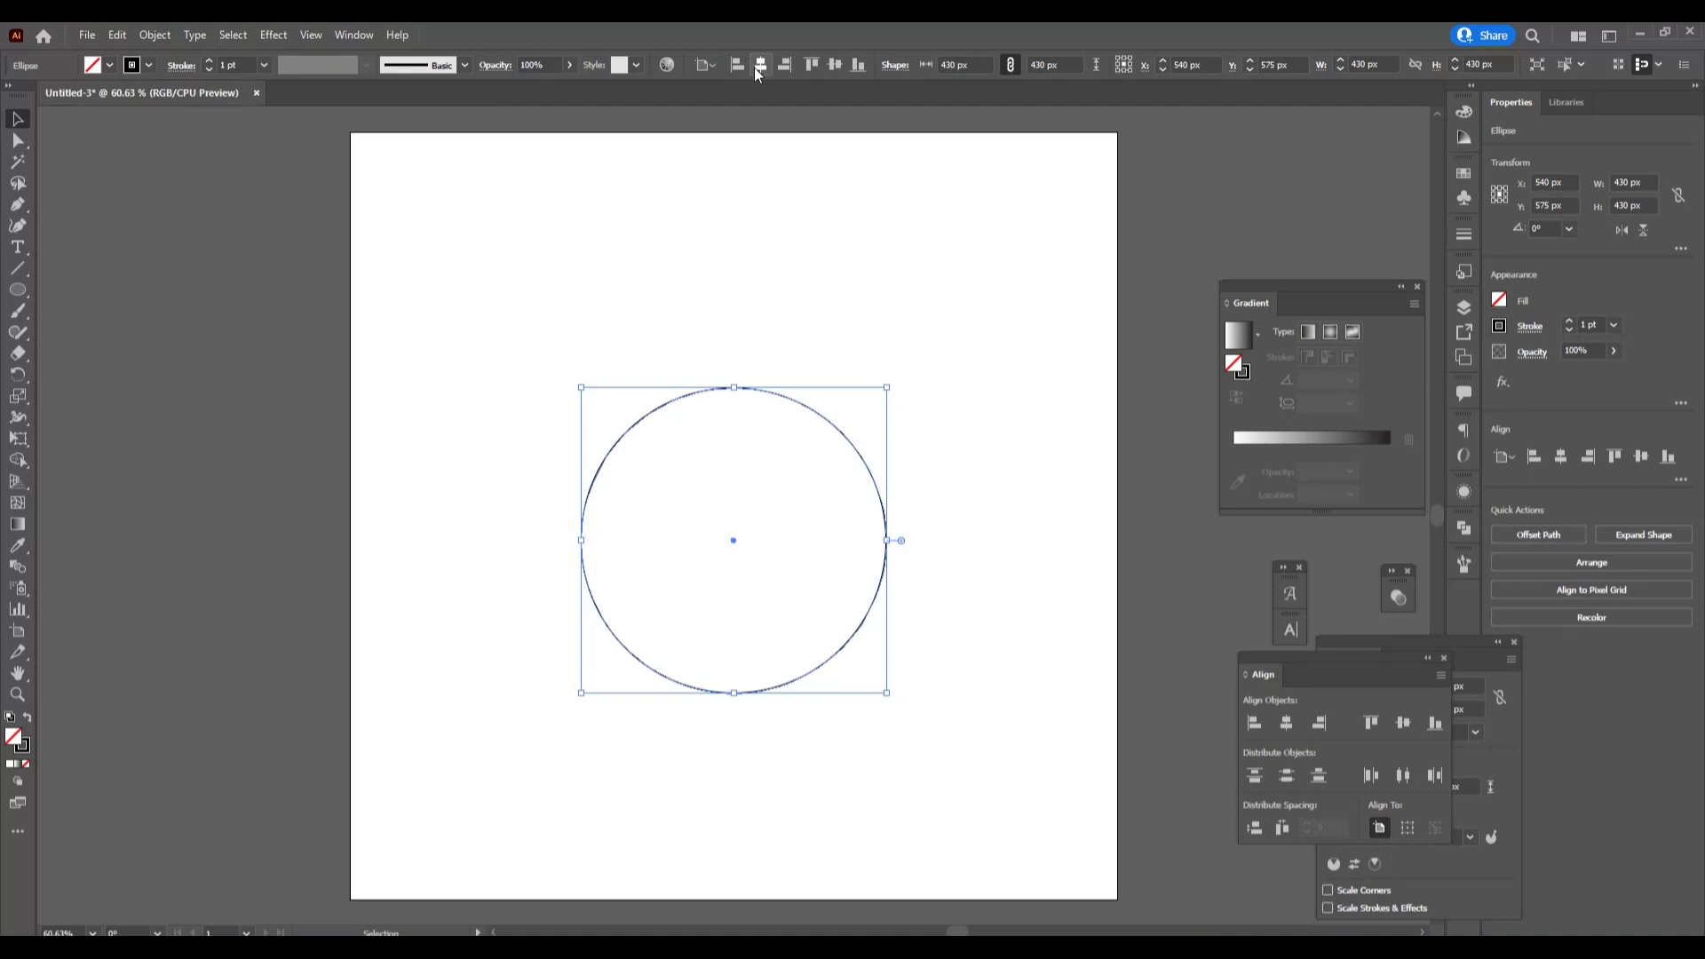
left_click(835, 64)
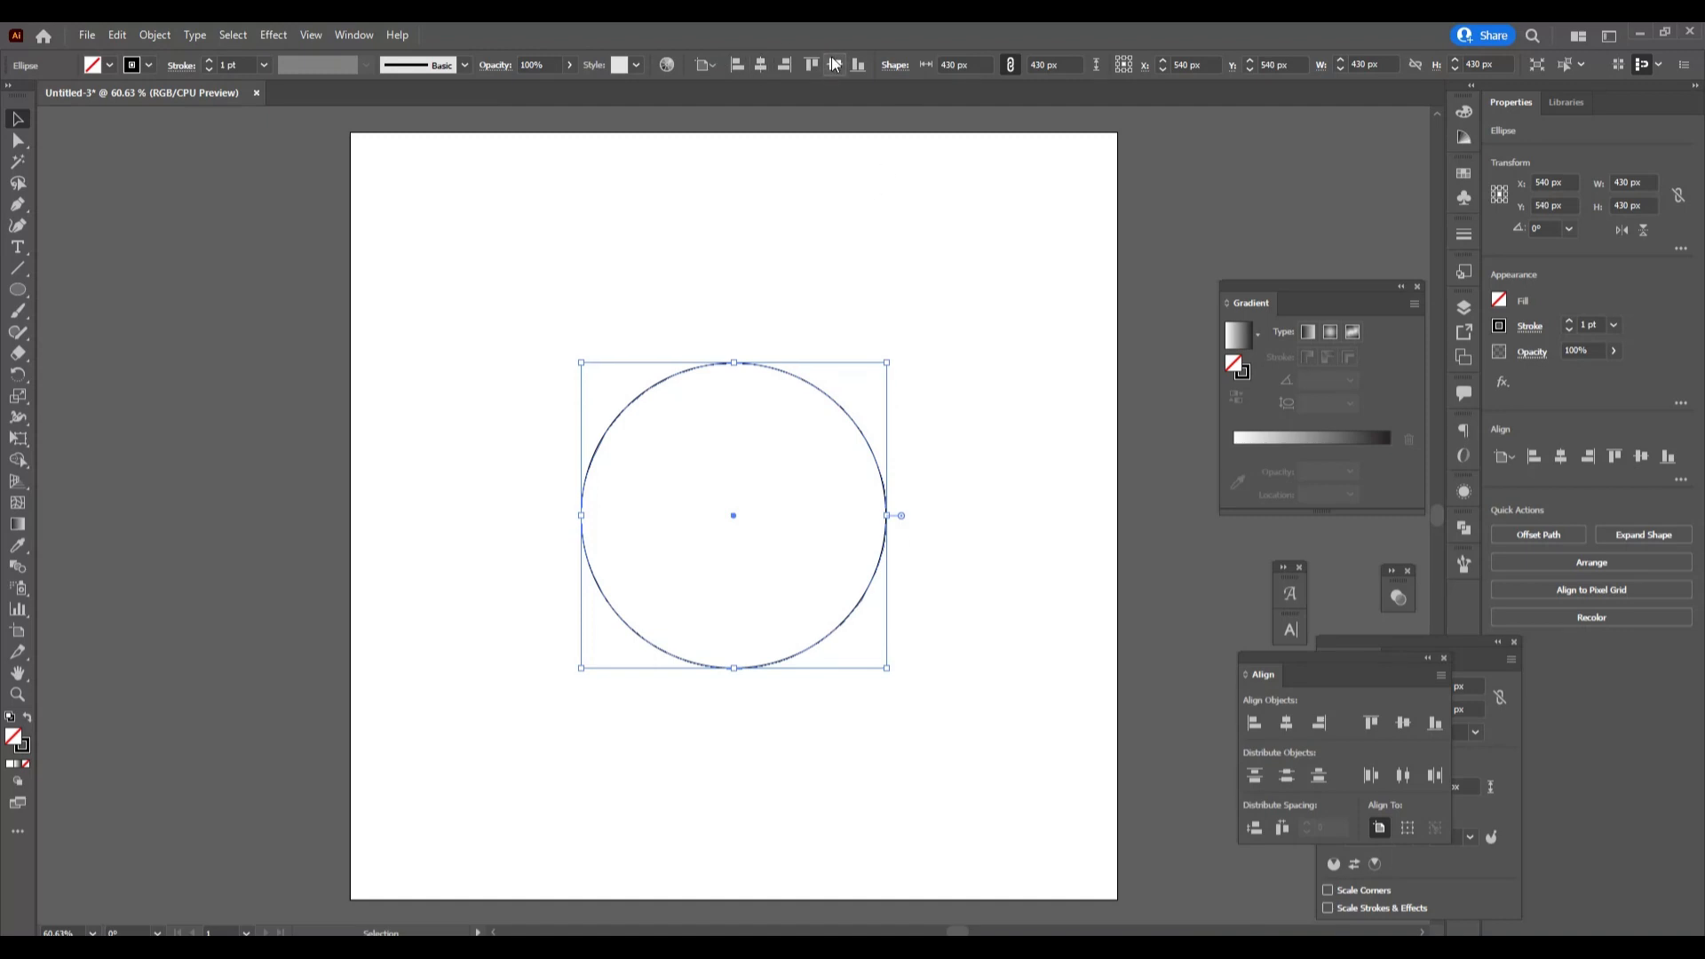
left_click(363, 465)
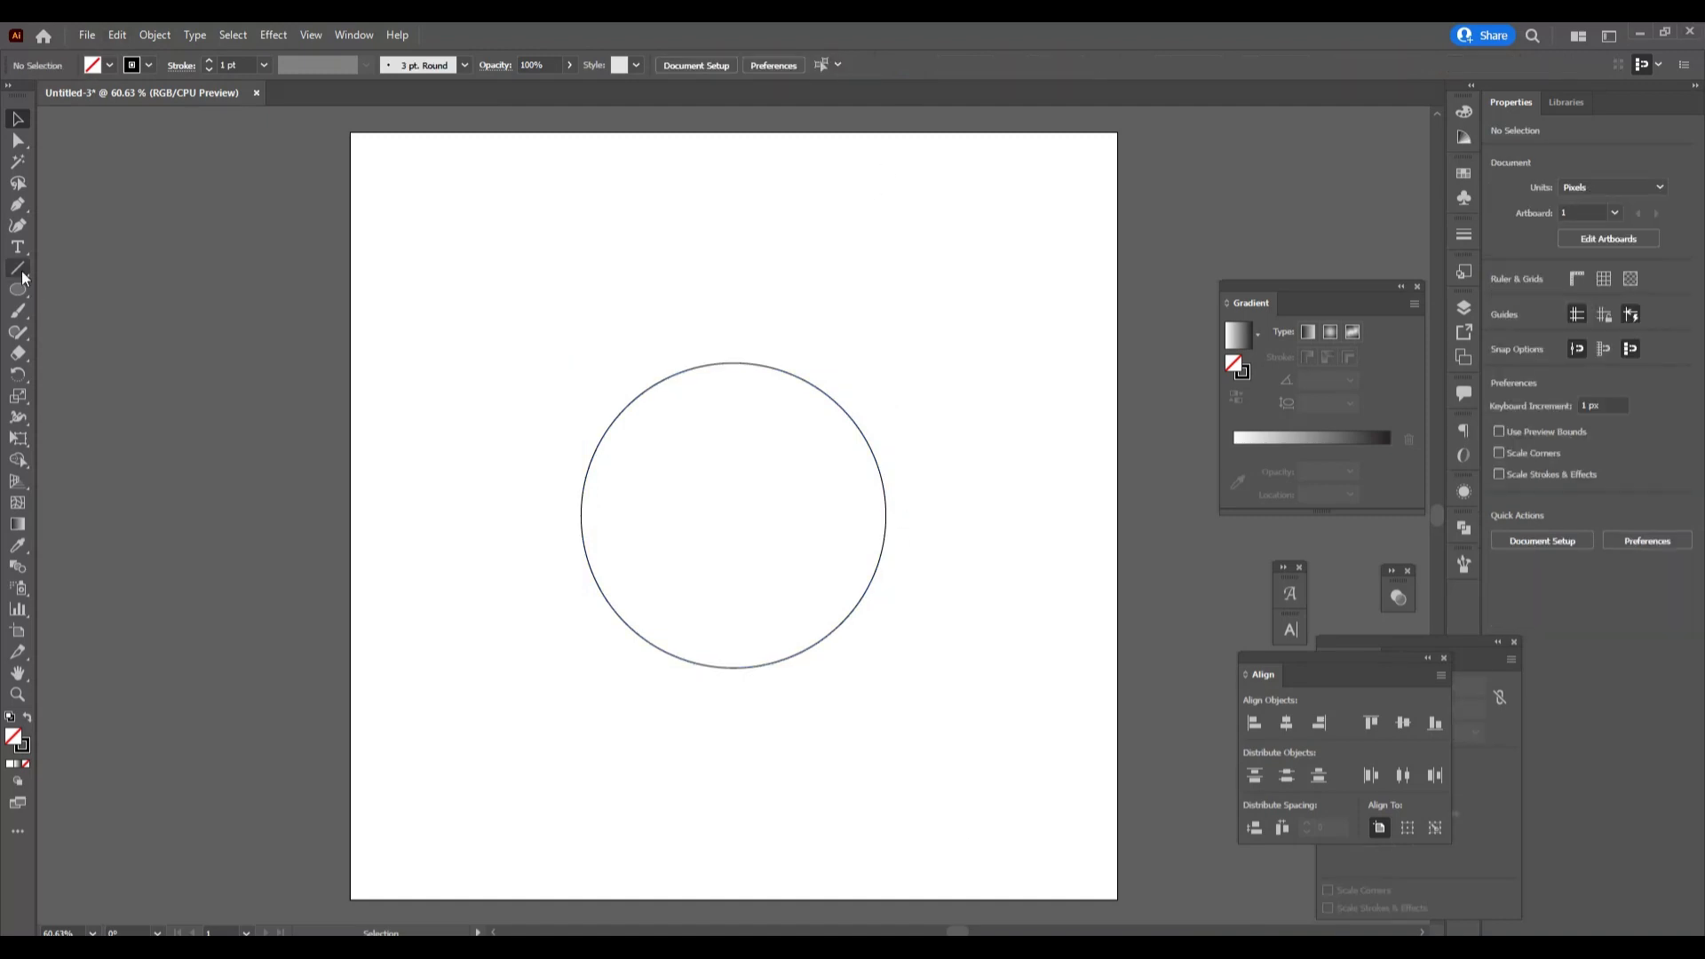
Step: Create a second circle measuring exactly 150 × 150 px, starting from the large circle's centre
key("l")
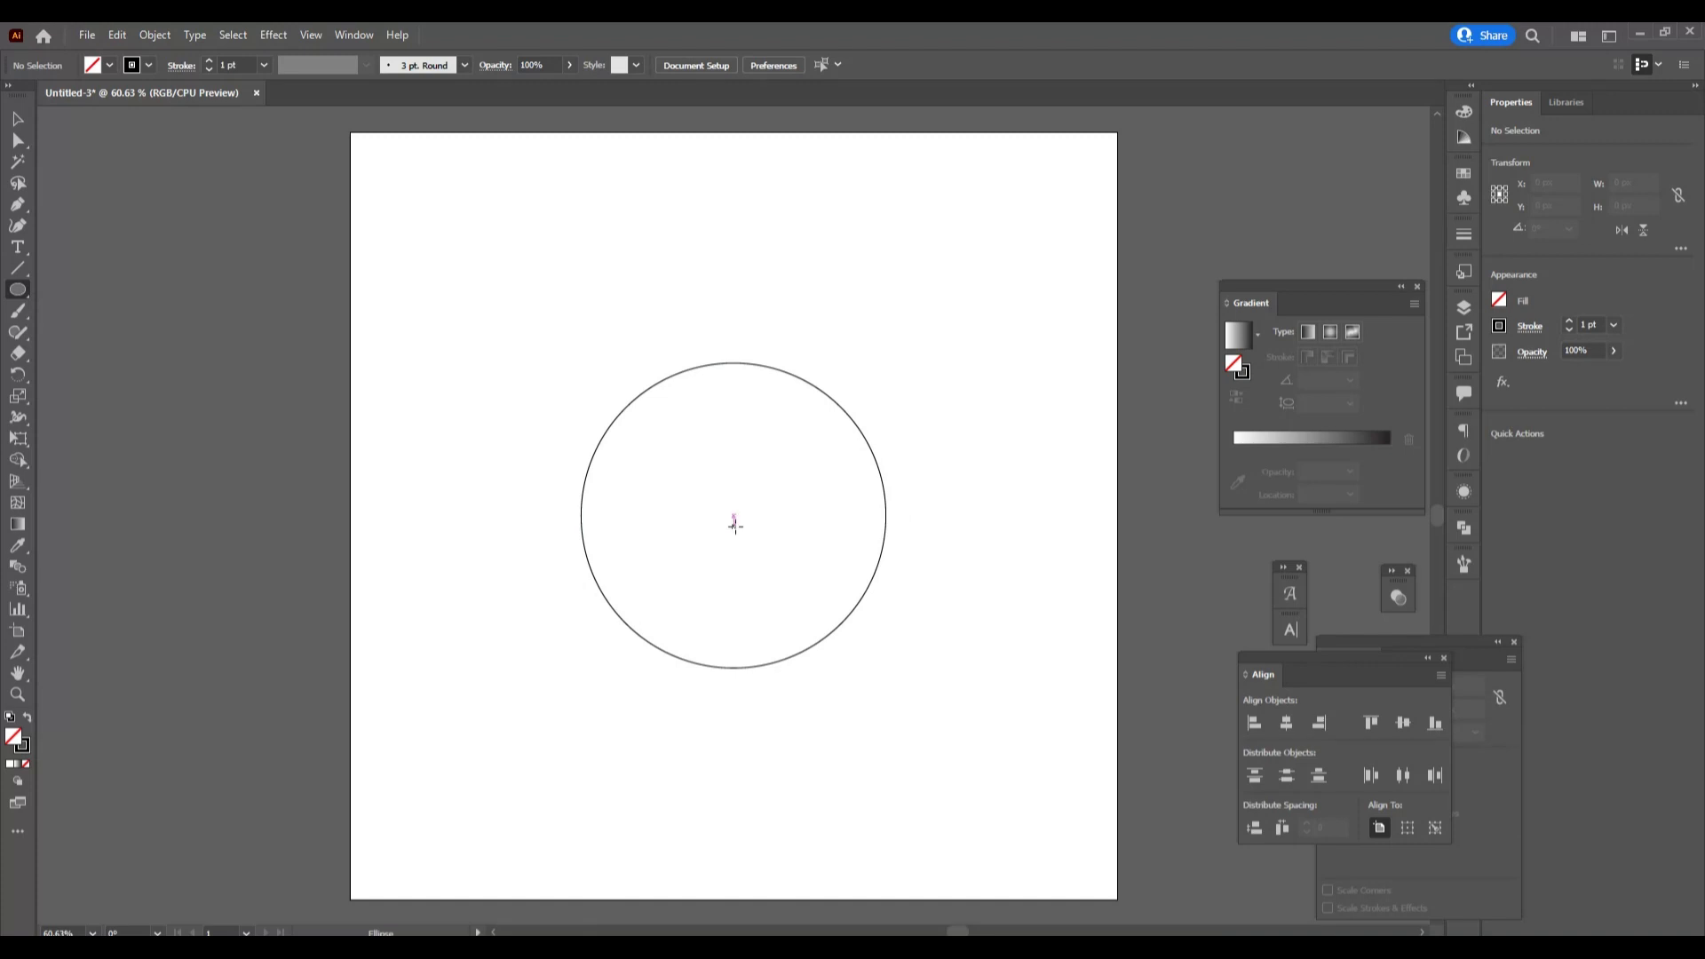
left_click(734, 523)
key("BackSpace")
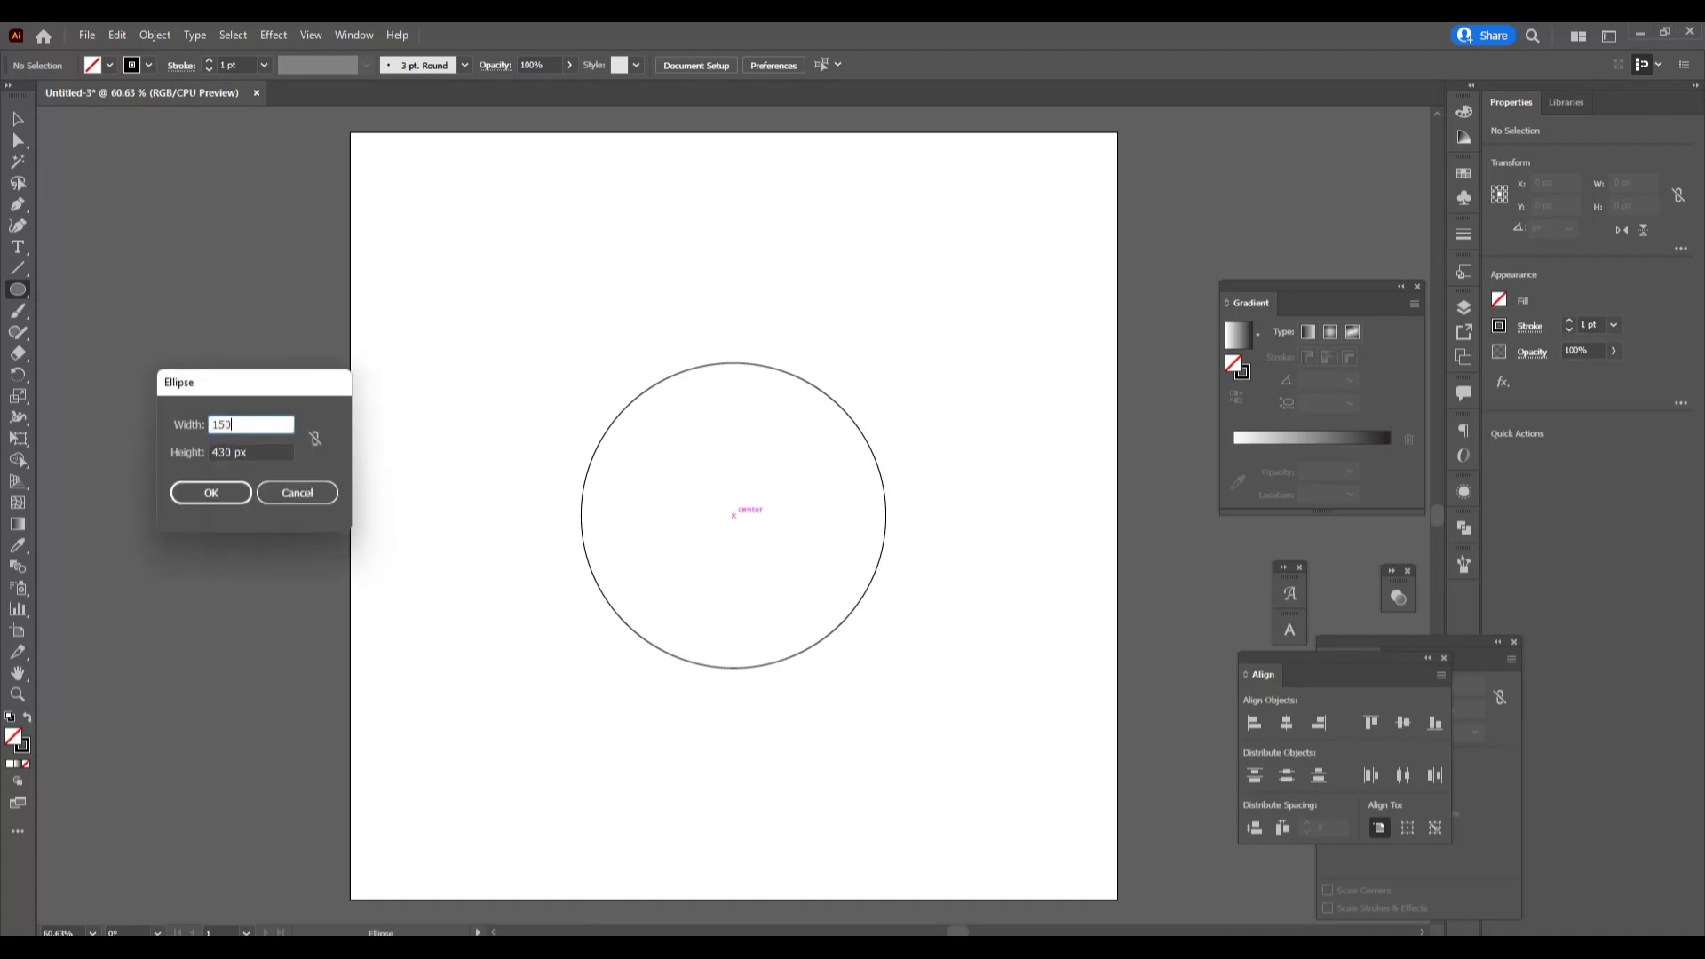
key("Tab")
type("1")
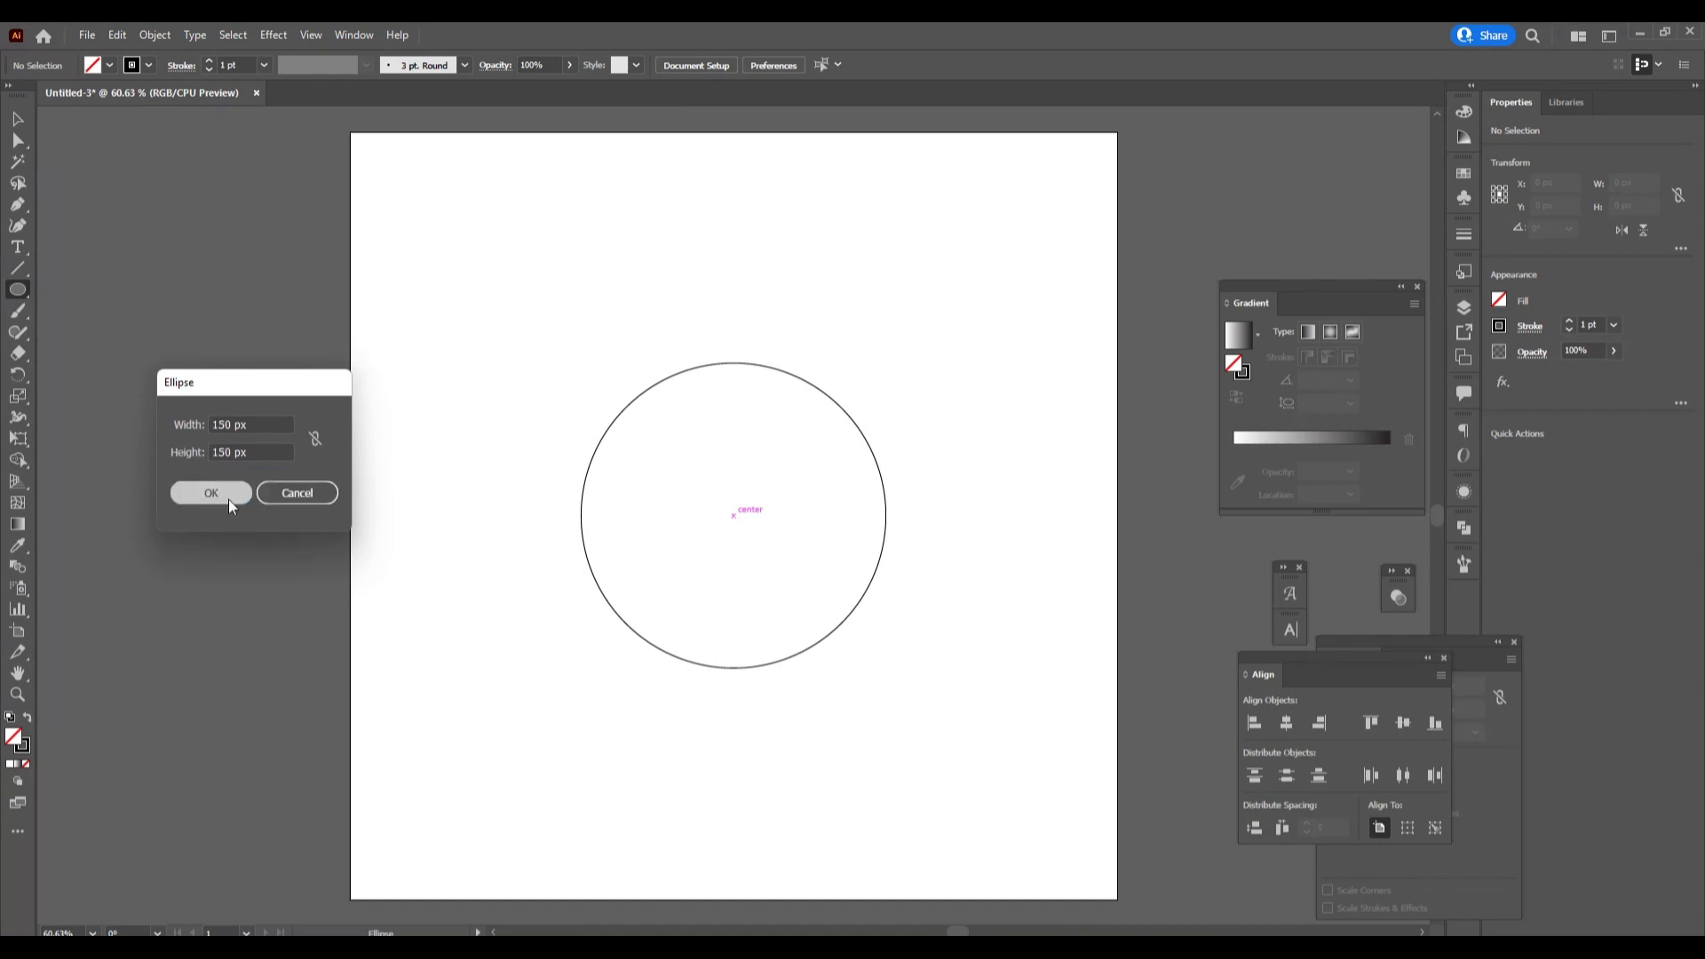
left_click(227, 493)
left_click(18, 119)
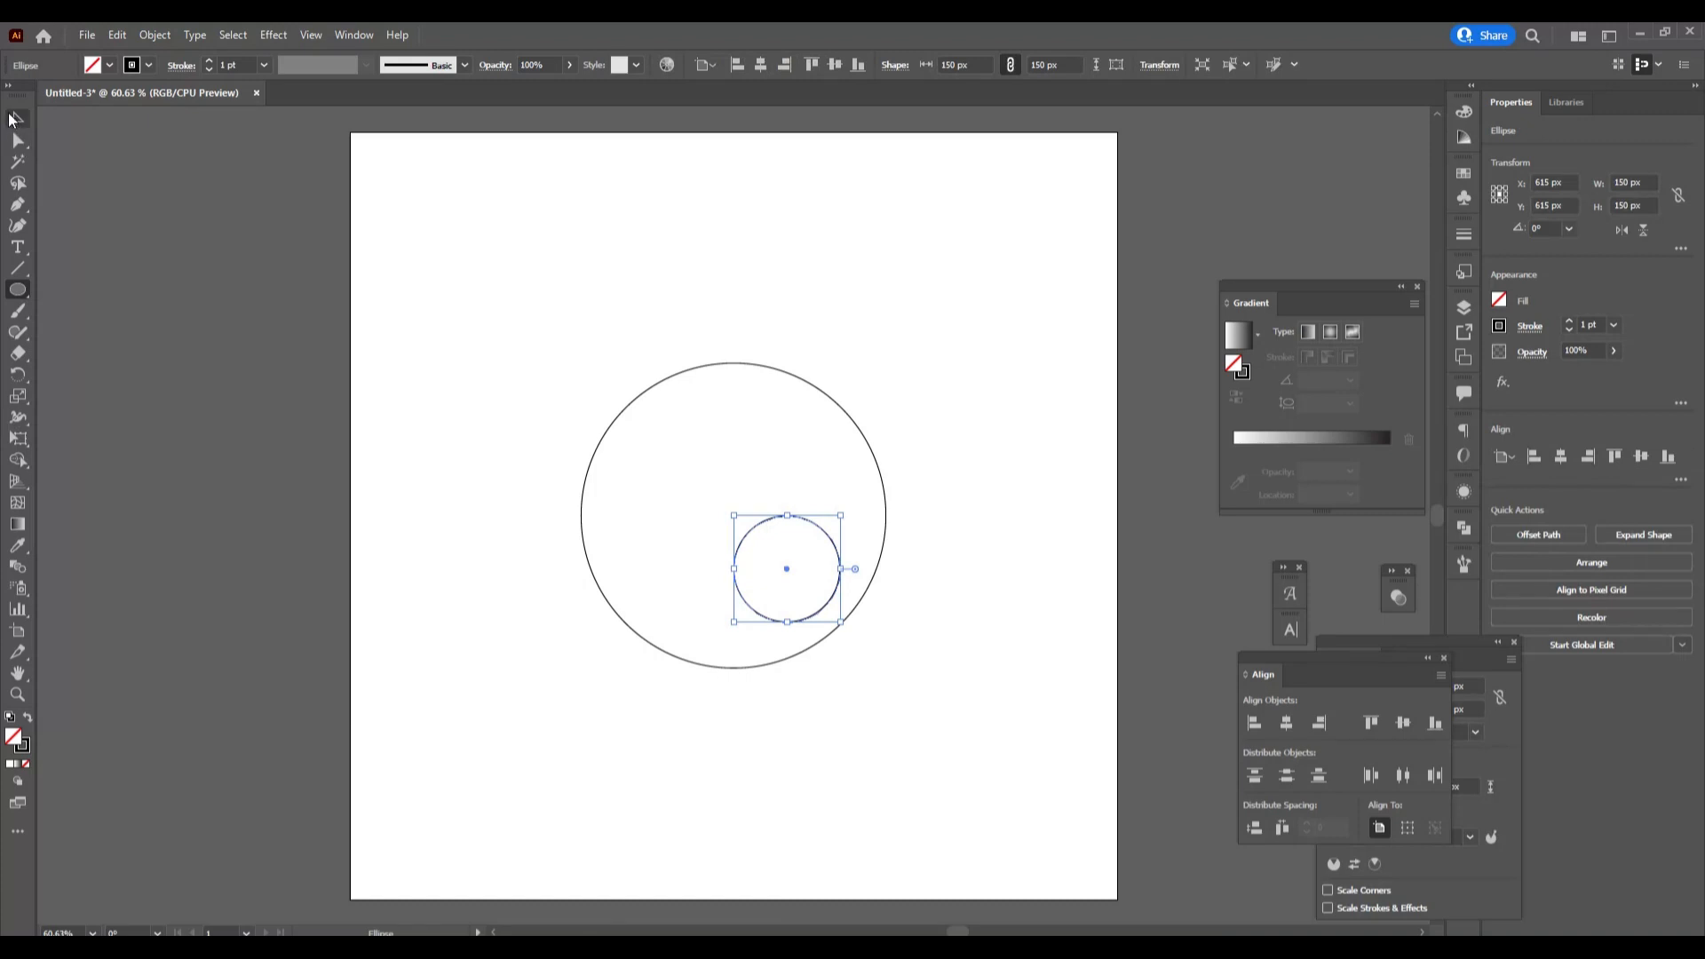
Step: Centre the 150 px circle horizontally and vertically on the large circle, using the large circle as key object
left_click_drag(531, 454, 846, 677)
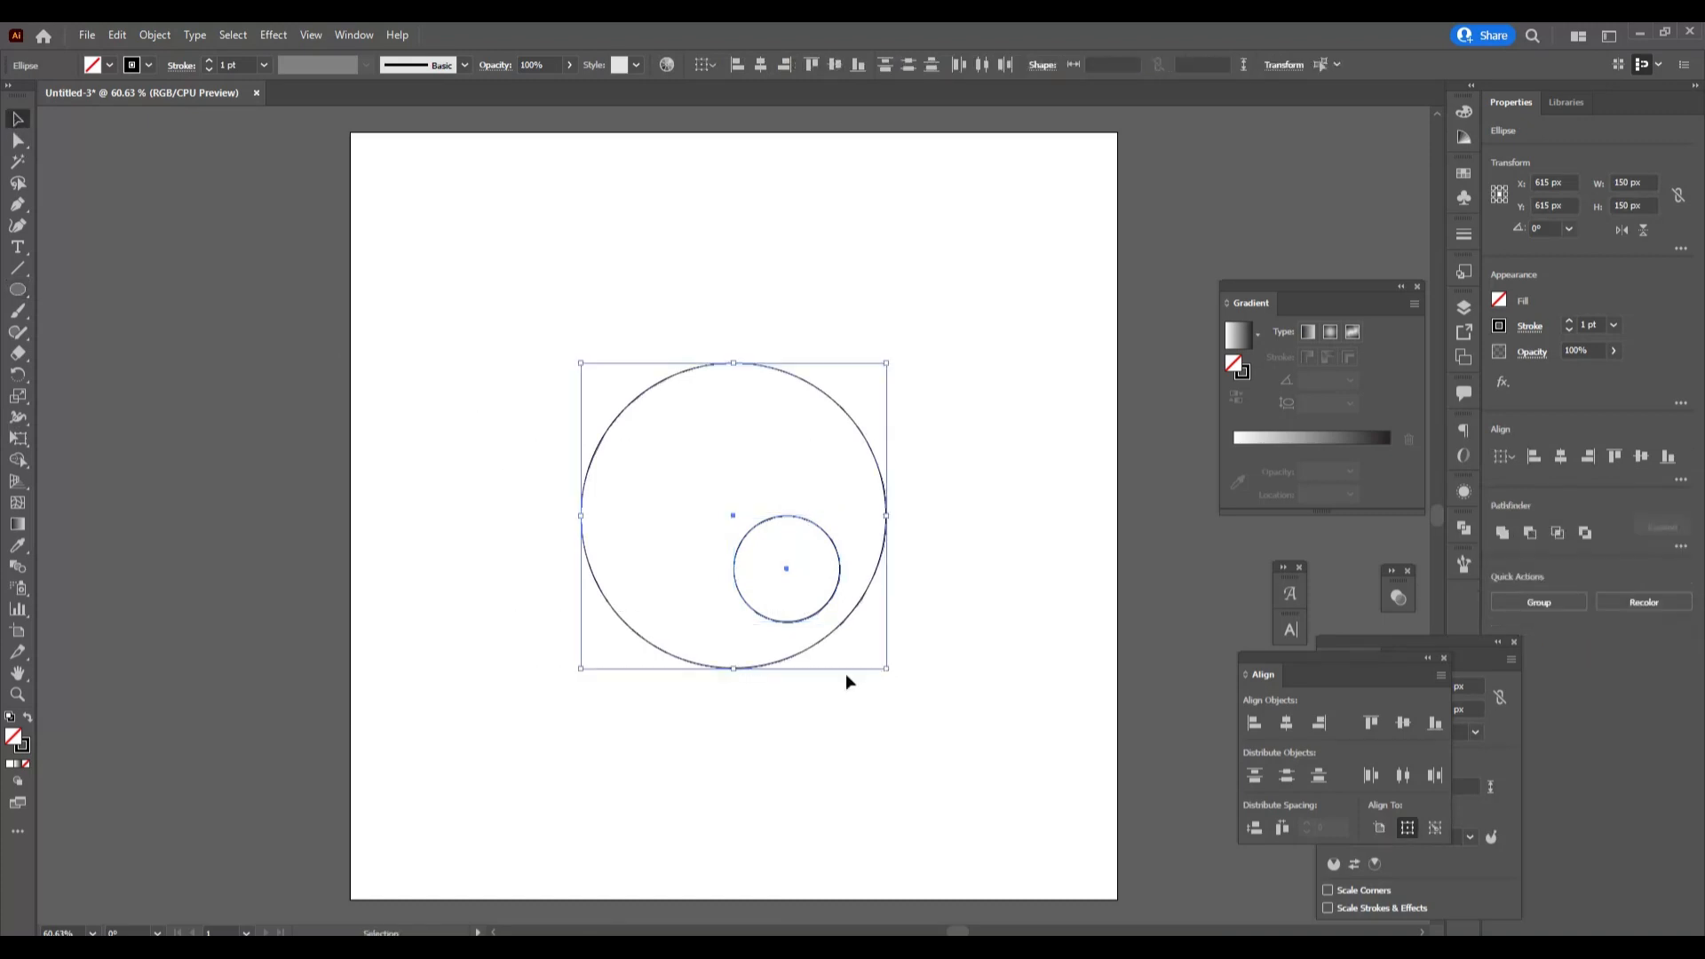
left_click(801, 652)
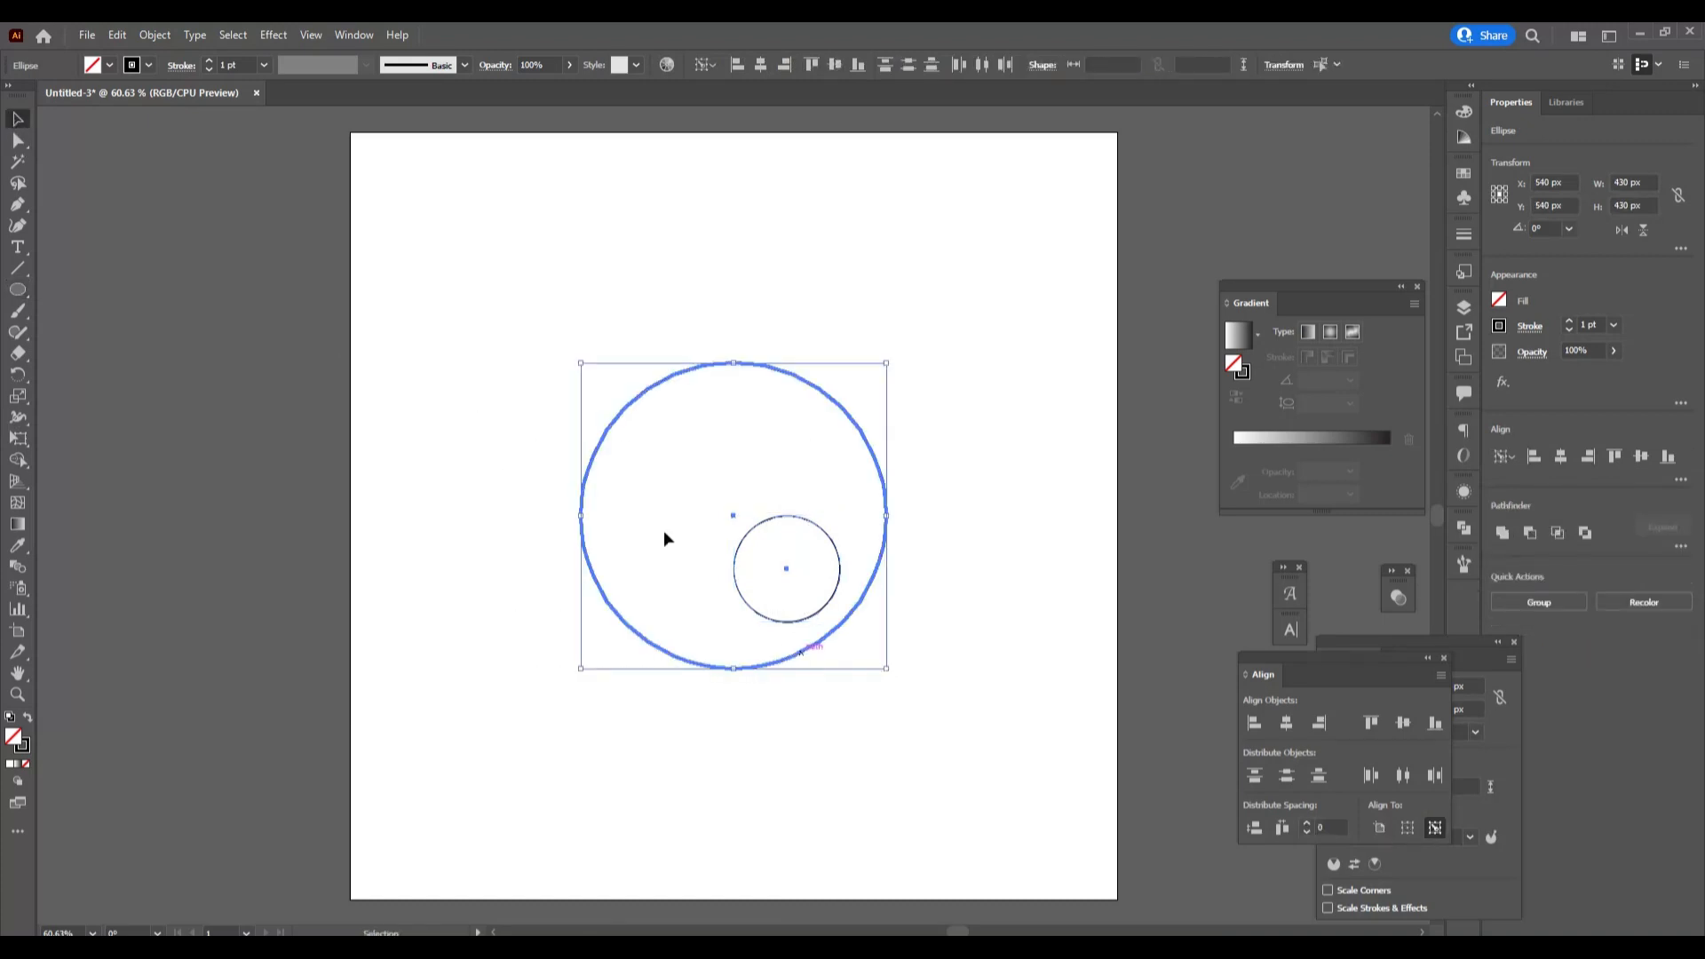
left_click(760, 68)
left_click(834, 66)
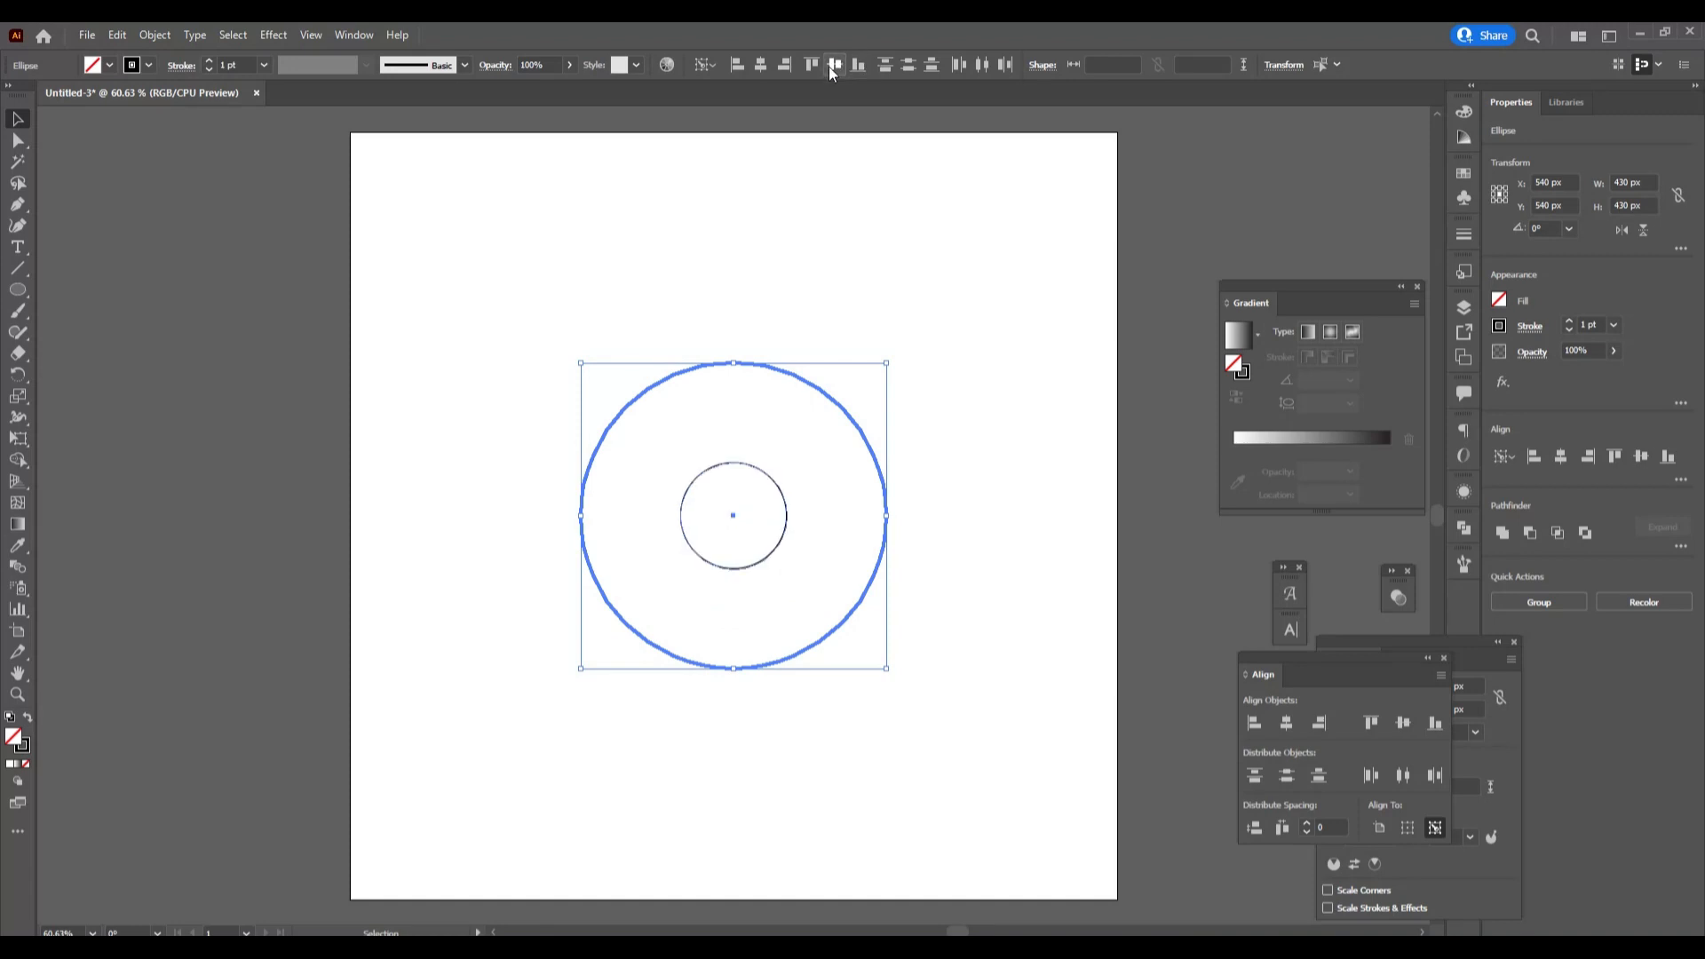
left_click(1011, 791)
Step: Duplicate the large circle in place and scale the copy down to 215 px, keeping its bottom point fixed
left_click(771, 366)
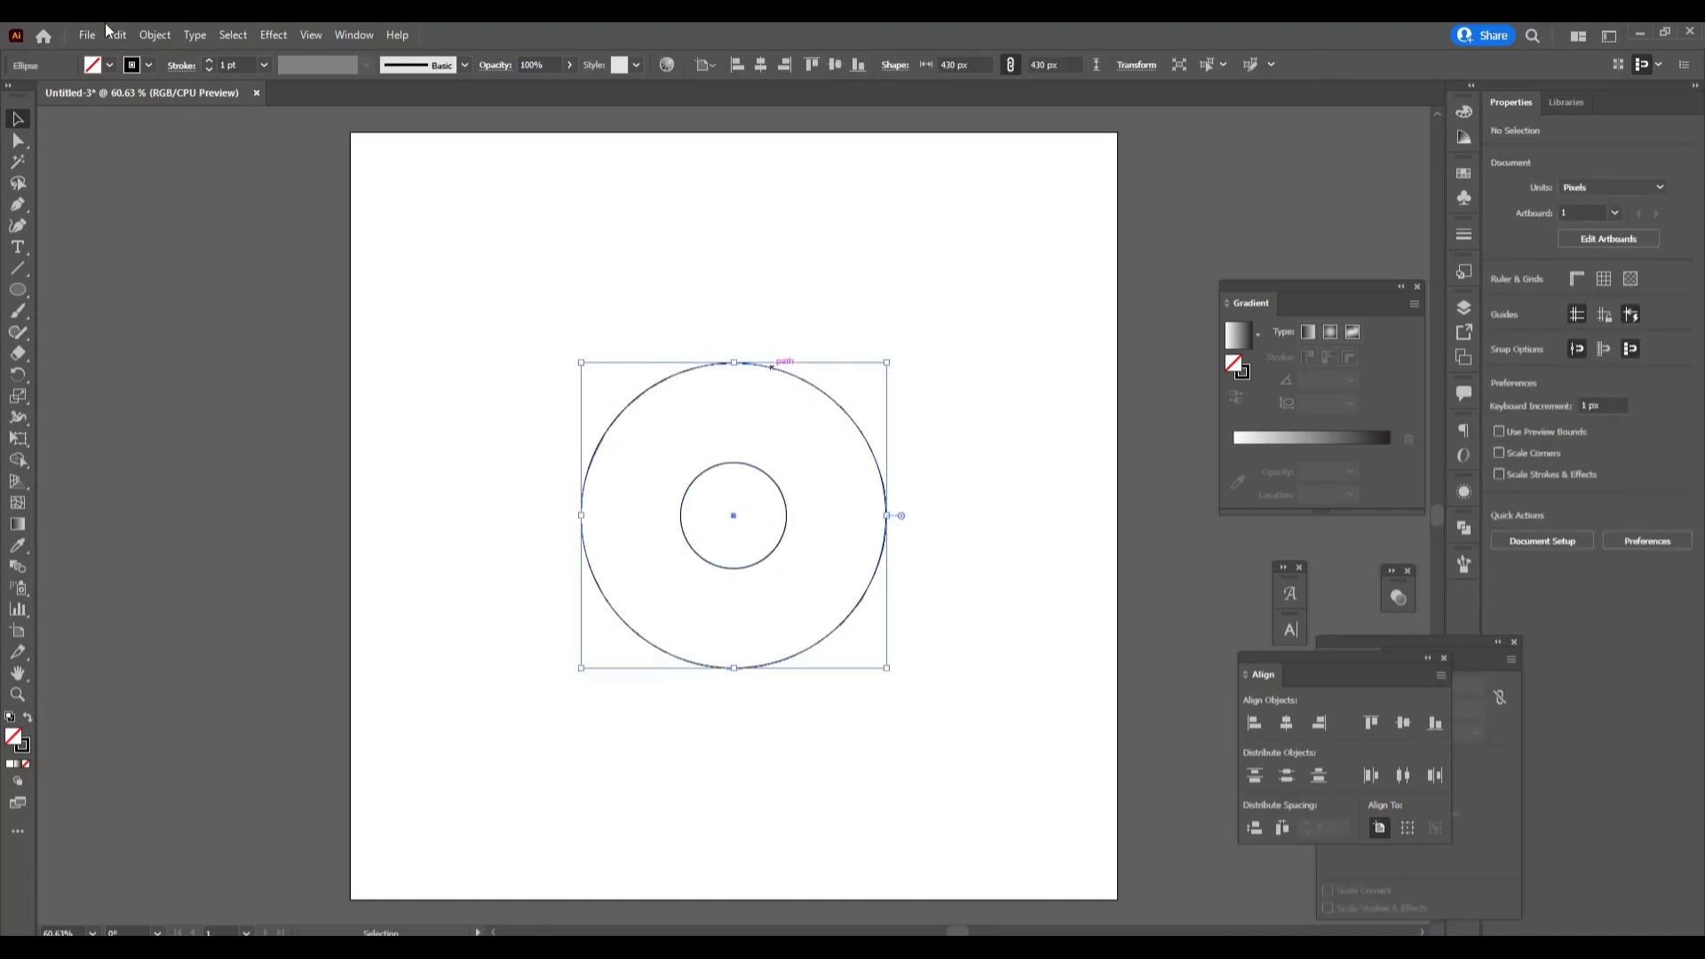
left_click(116, 36)
left_click(148, 121)
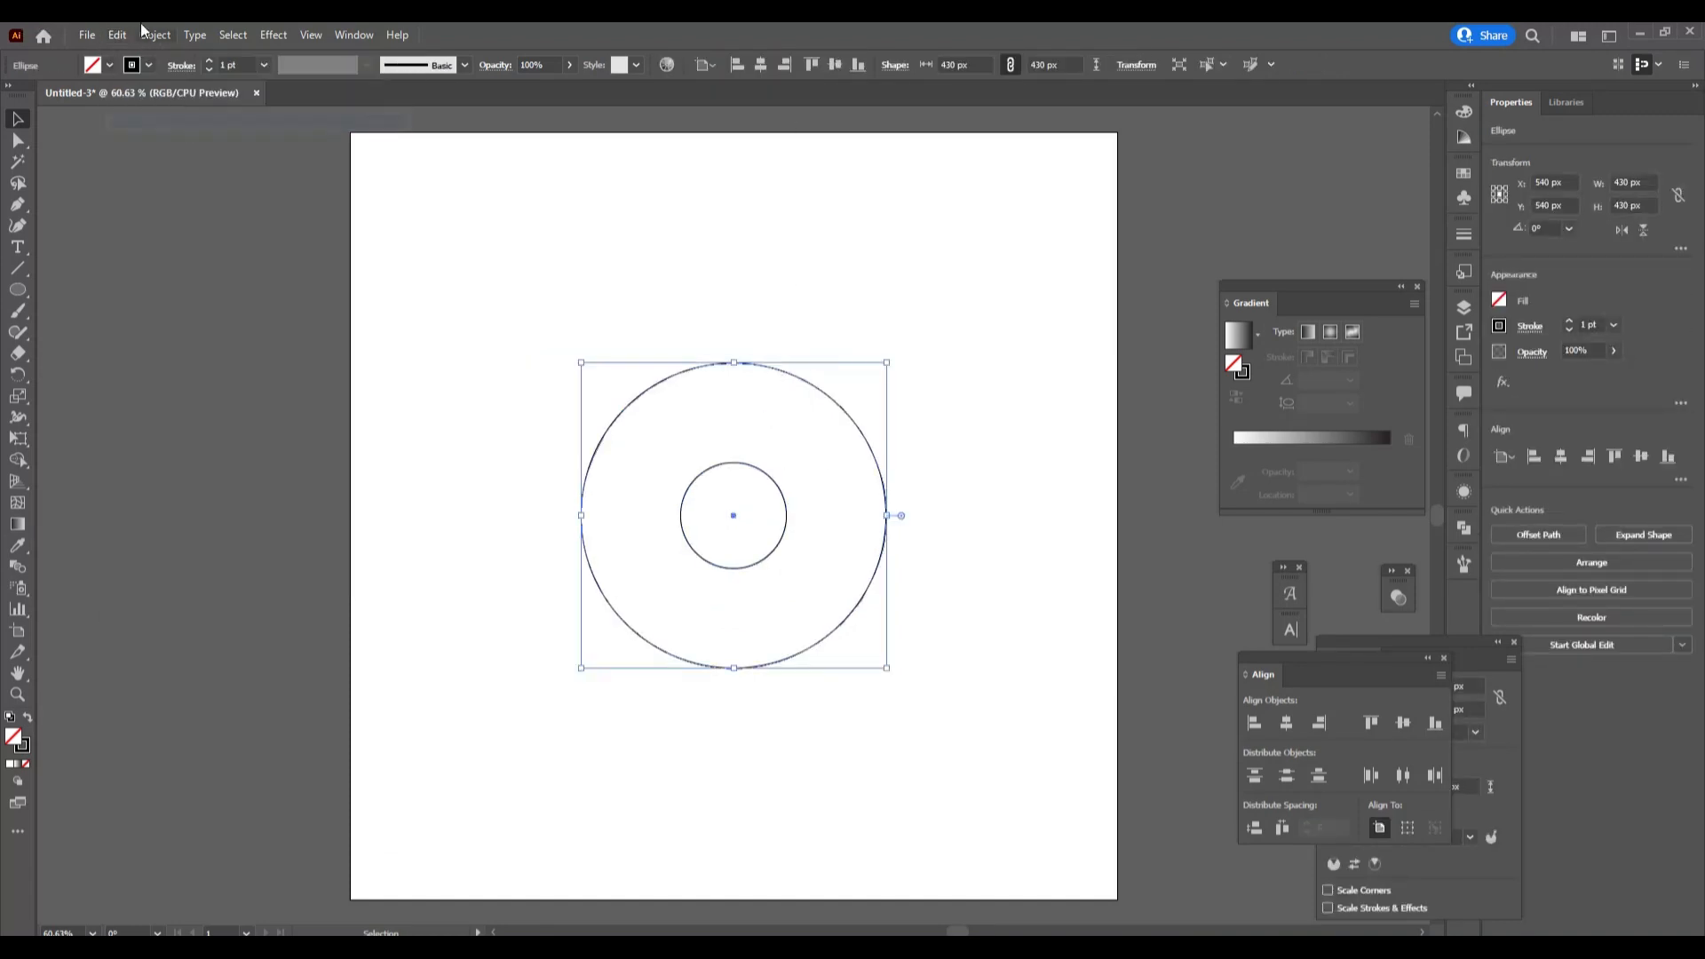
left_click(117, 36)
left_click(238, 203)
left_click_drag(734, 362, 733, 516)
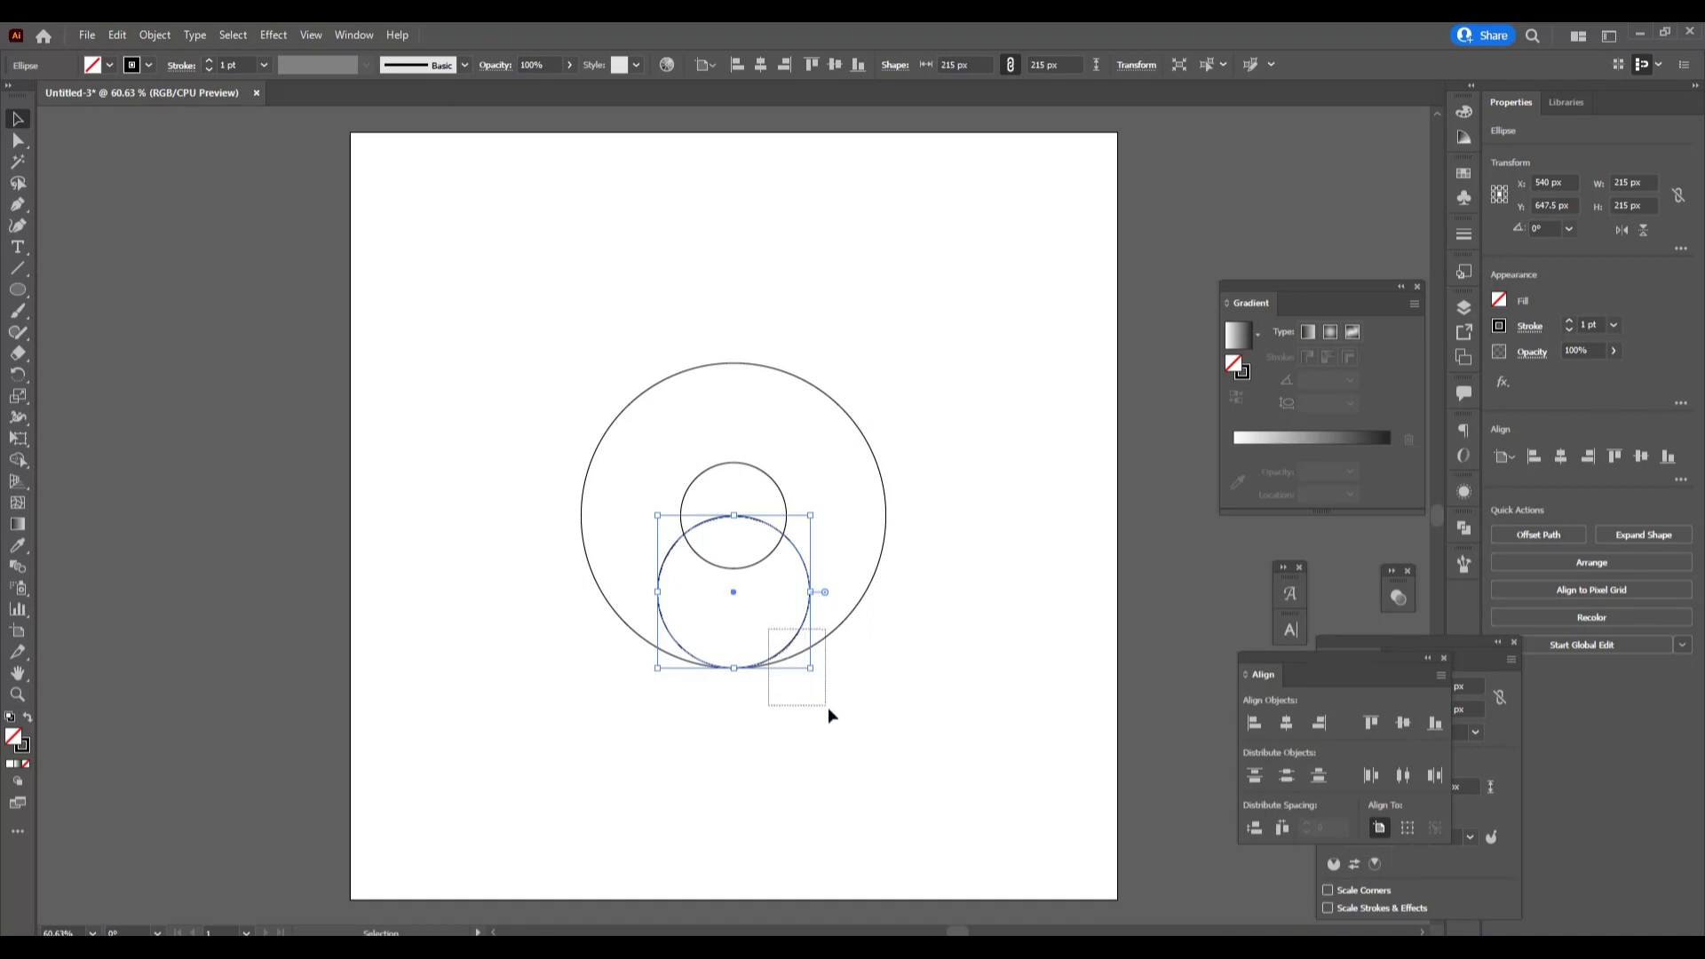
Step: Align the 215 px circle to the bottom of the large circle, with the large circle as key object
left_click_drag(828, 708, 828, 708)
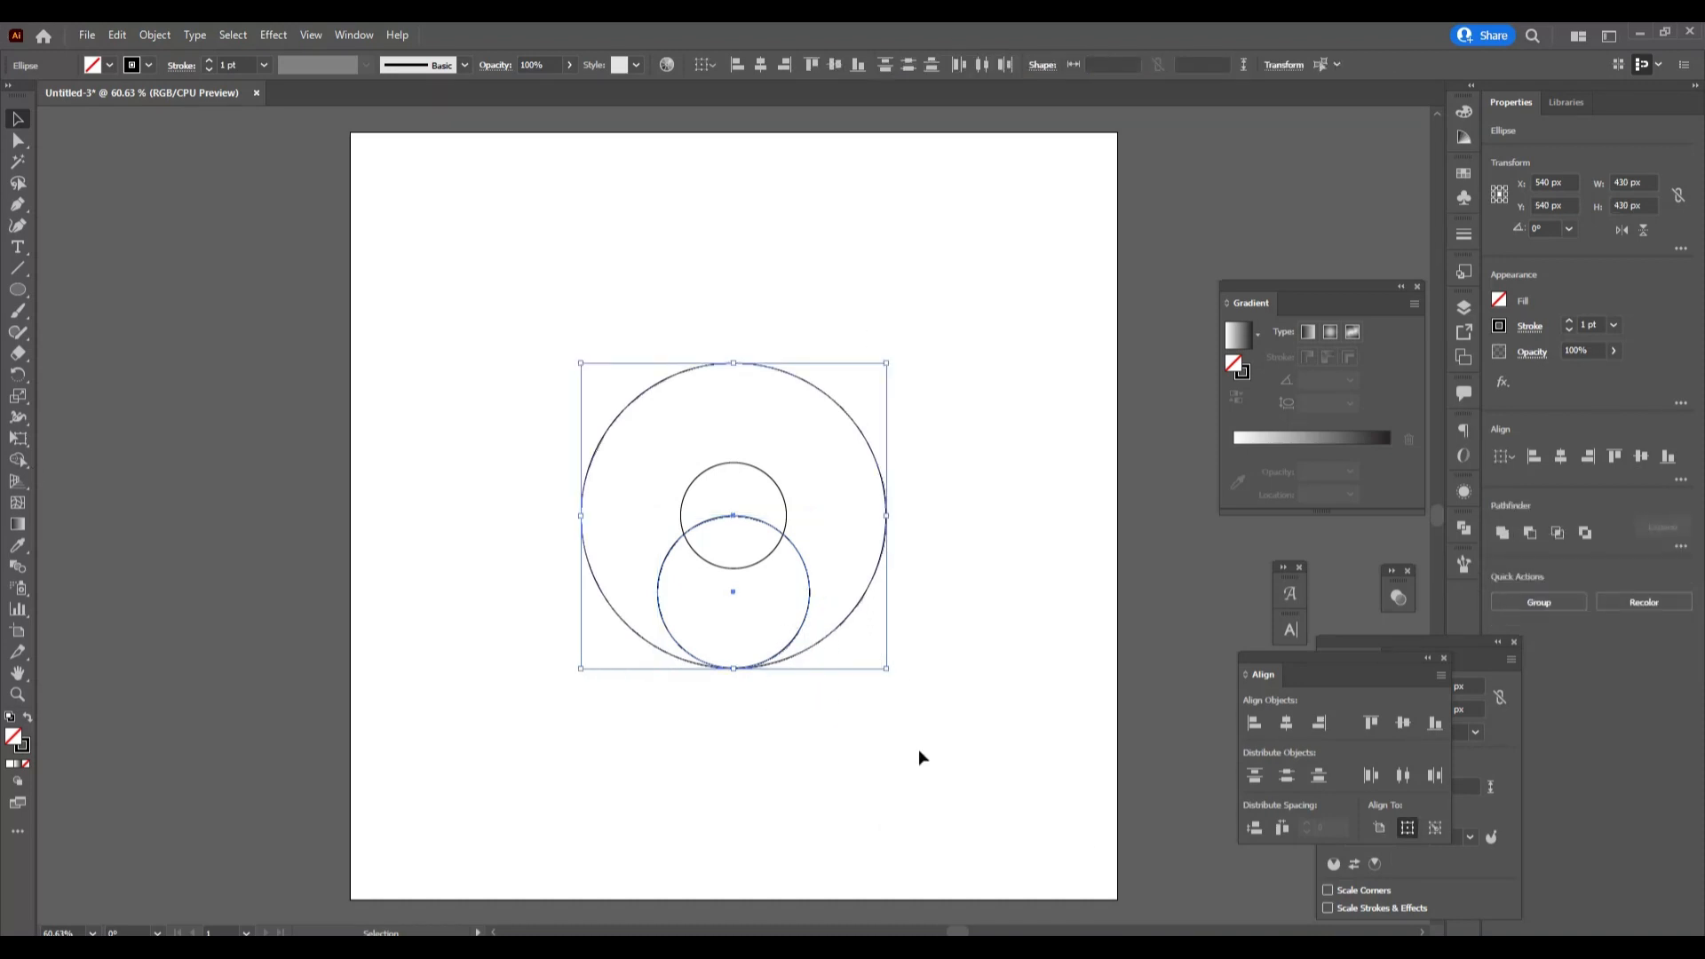
left_click(833, 626)
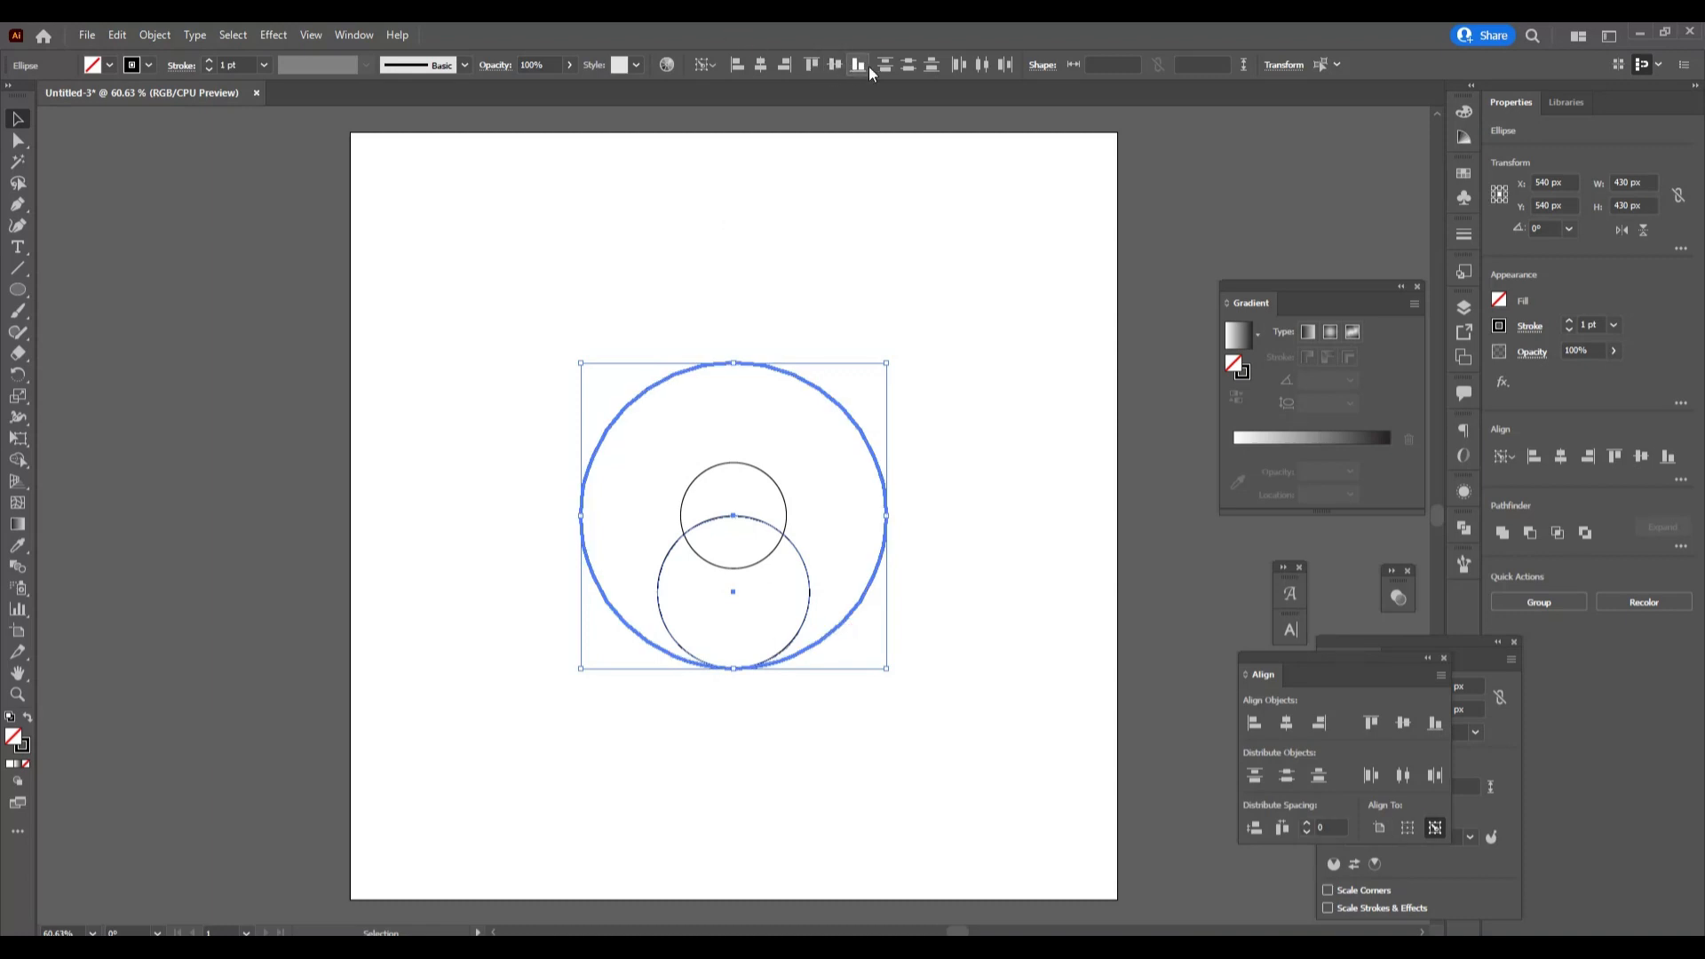
left_click(972, 429)
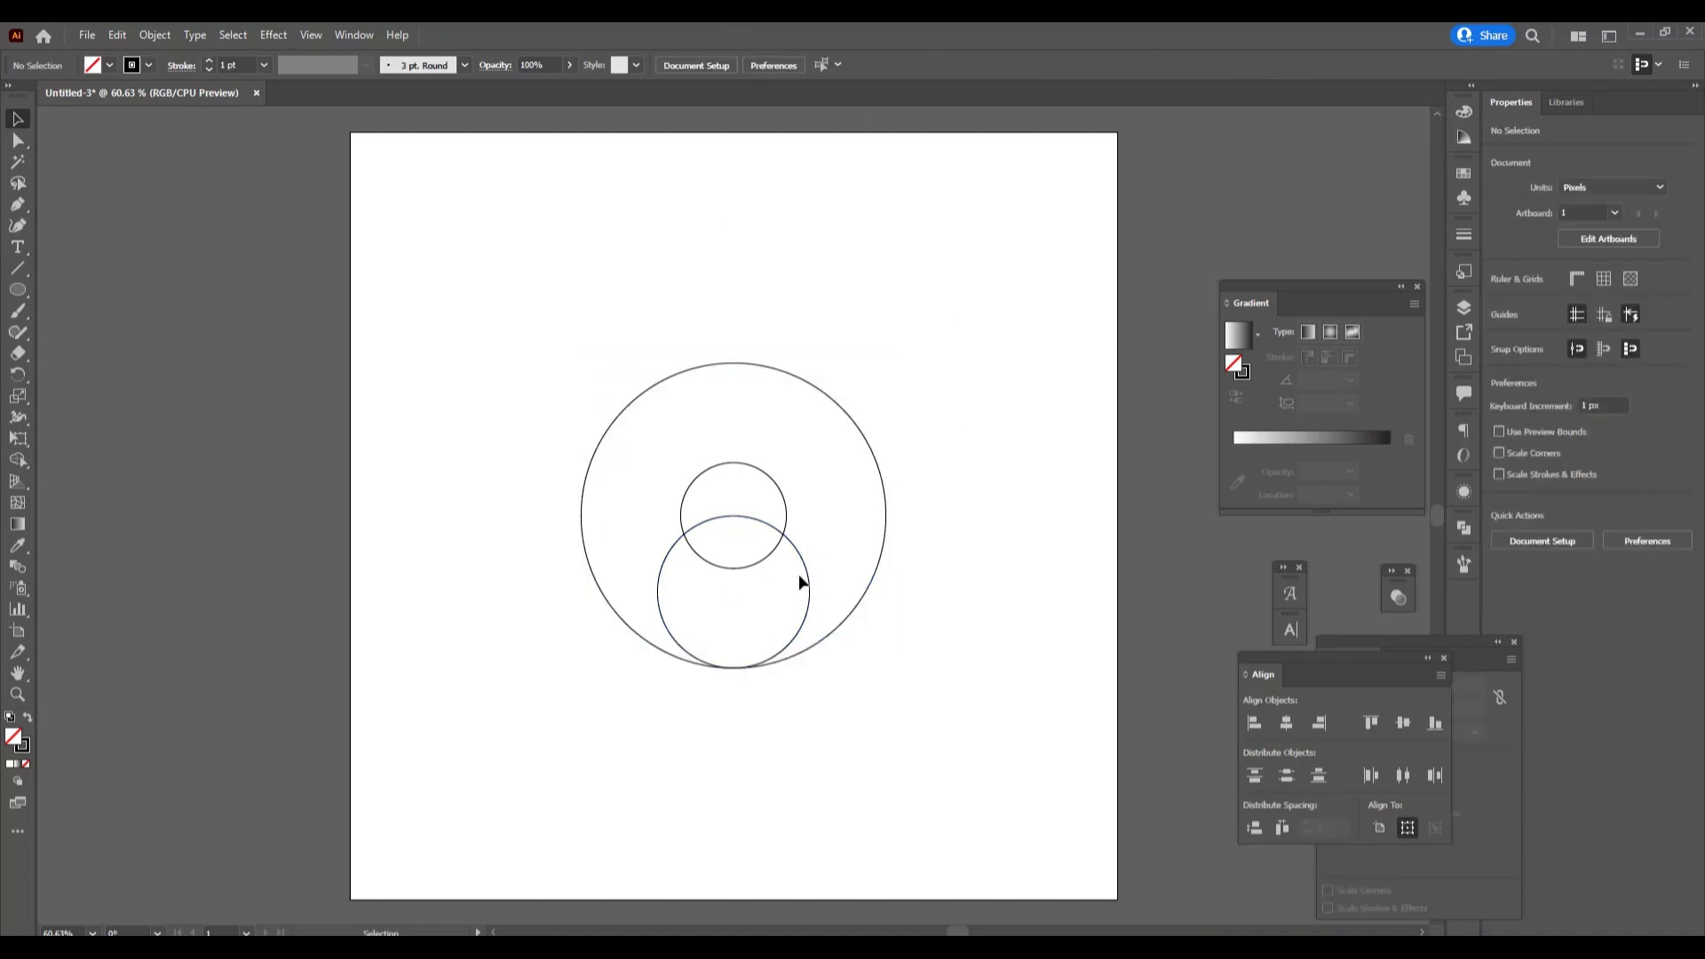
Step: Duplicate the 215 px circle in place and align the copy to the top of the large circle
left_click(783, 575)
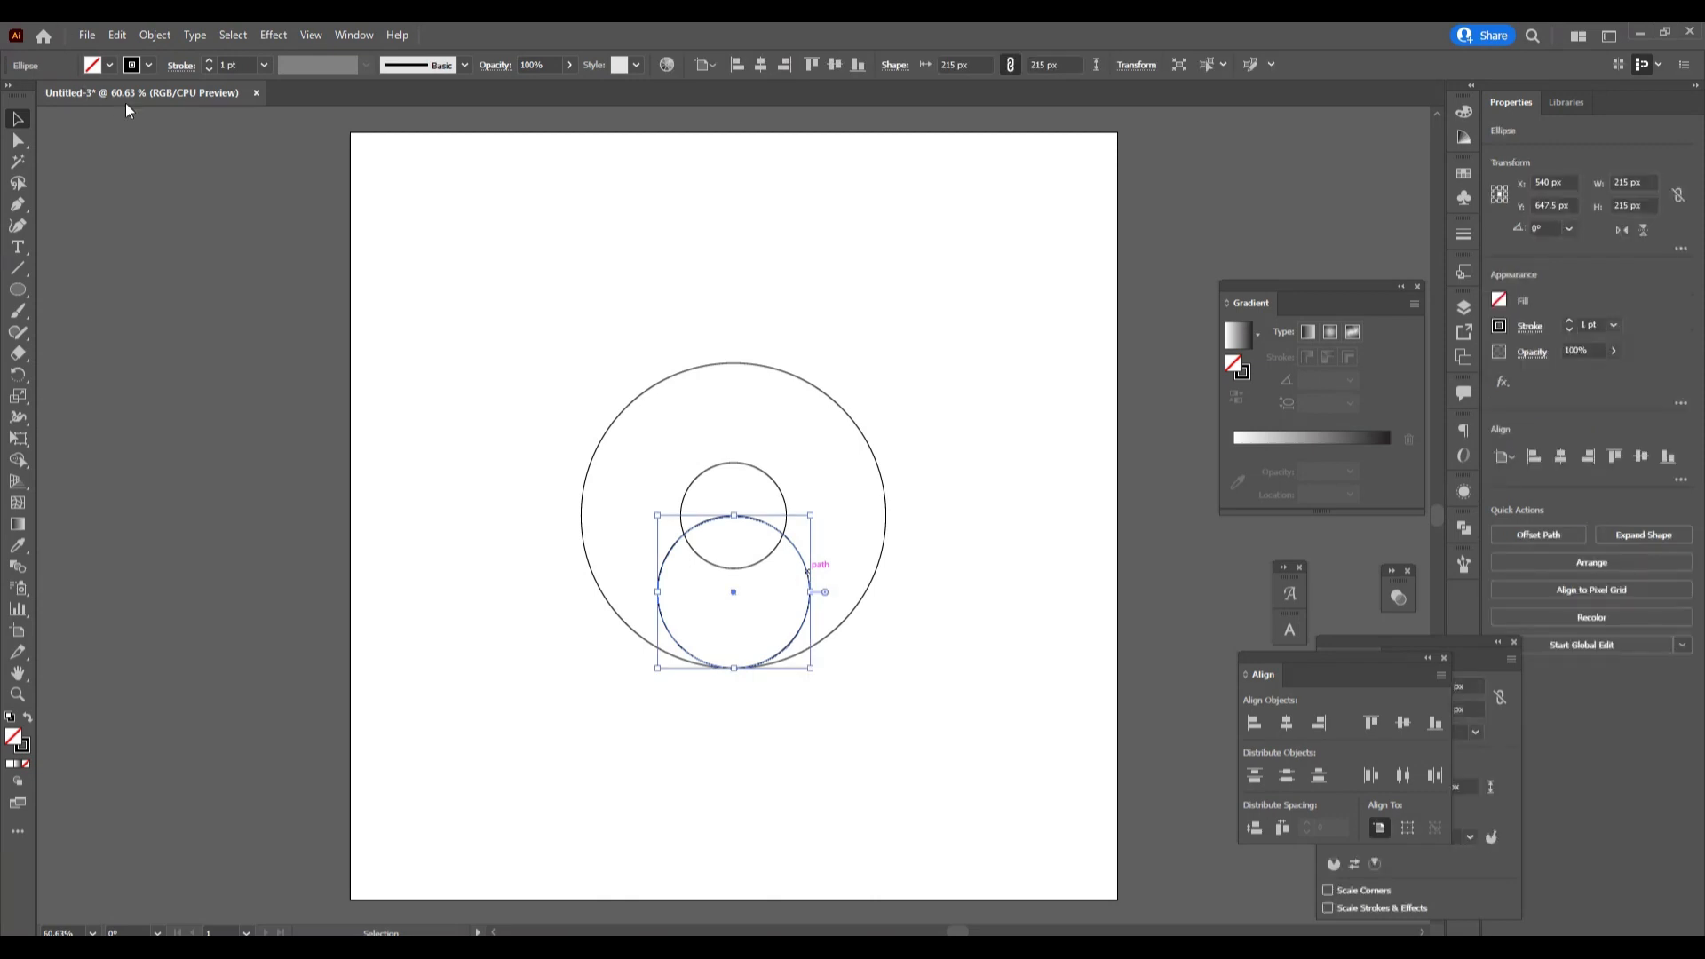
left_click(118, 36)
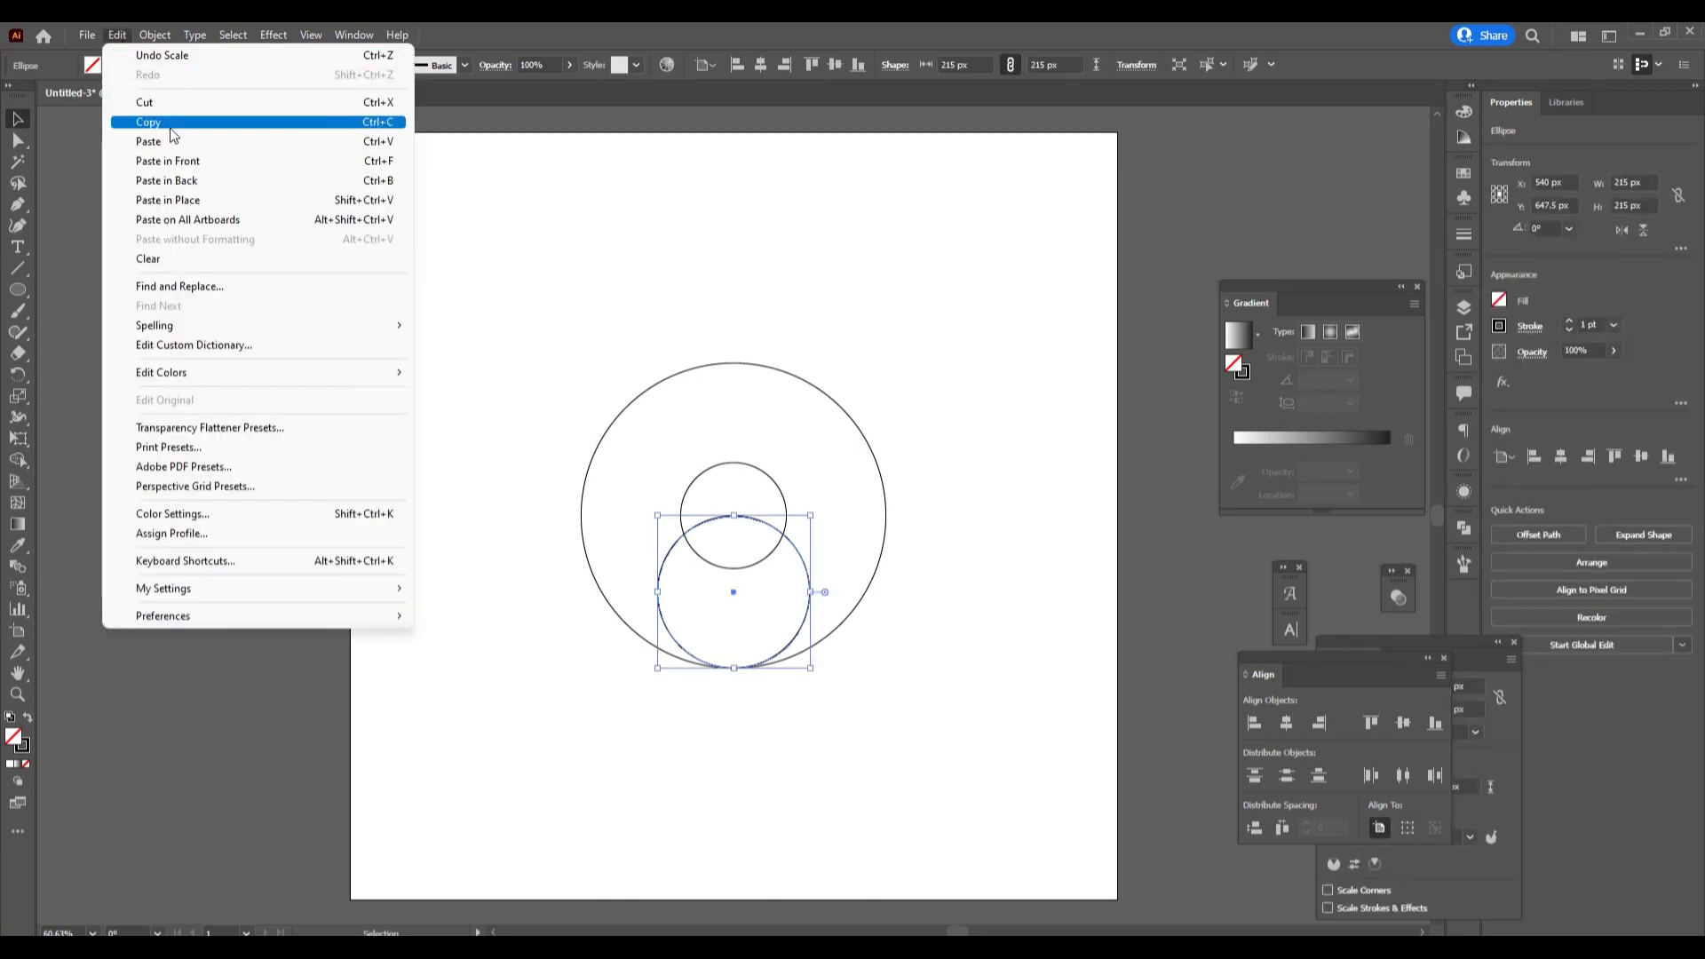
left_click(168, 123)
left_click(118, 35)
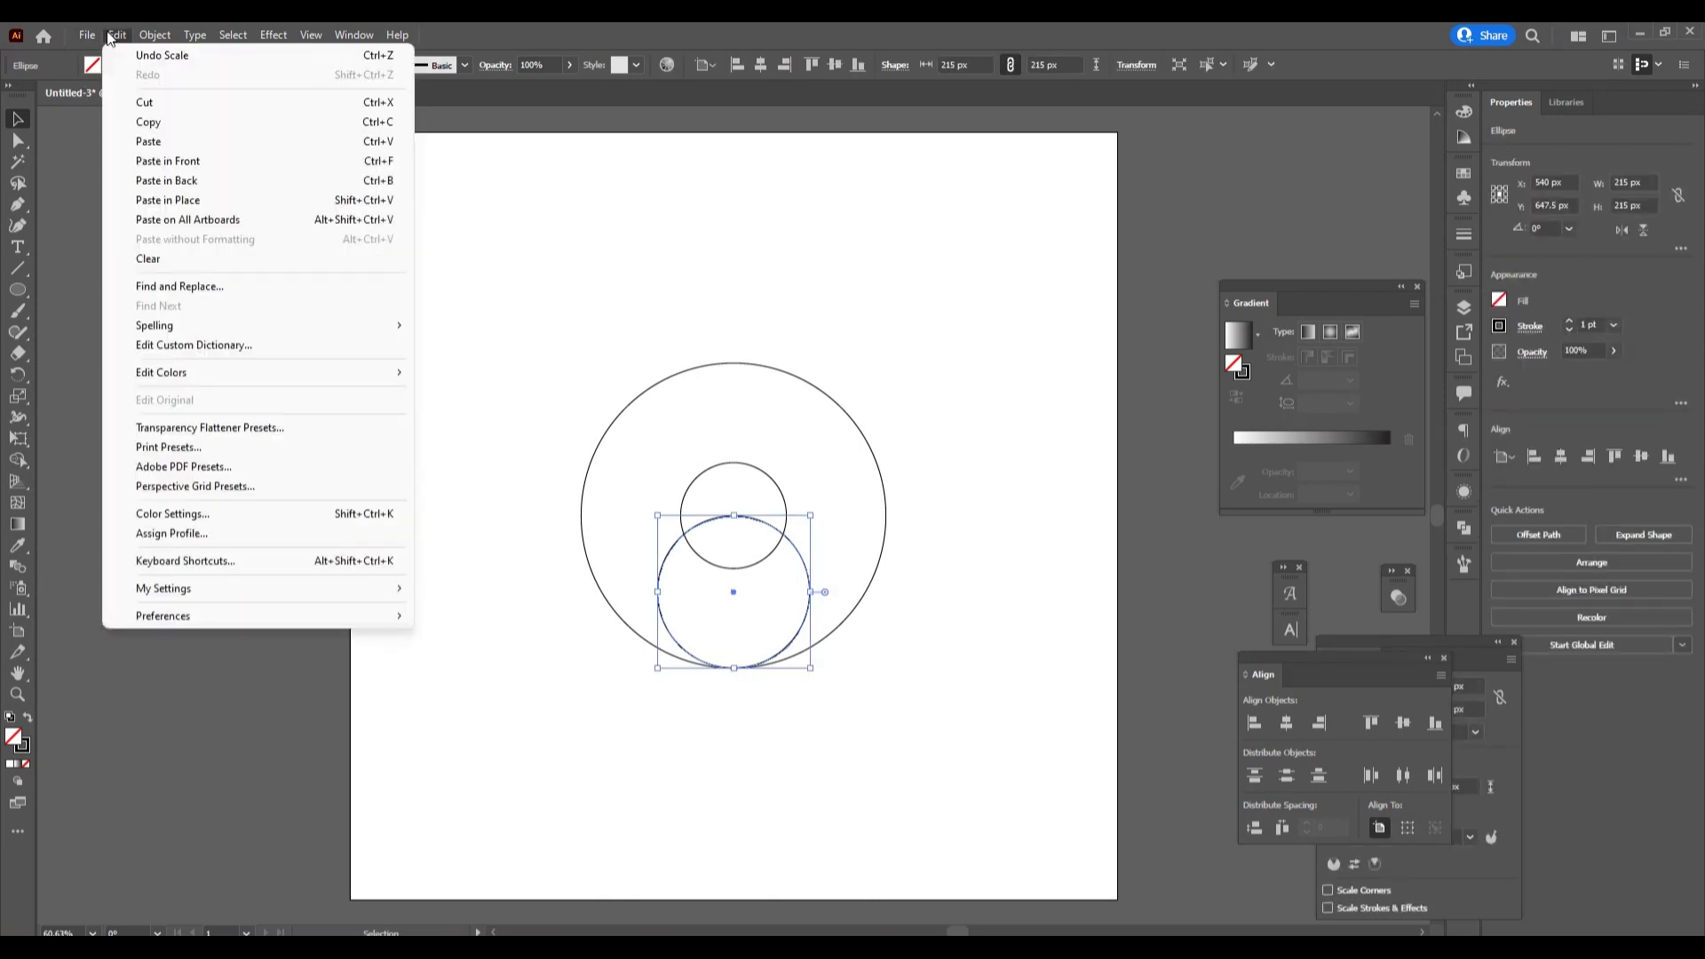
left_click(225, 200)
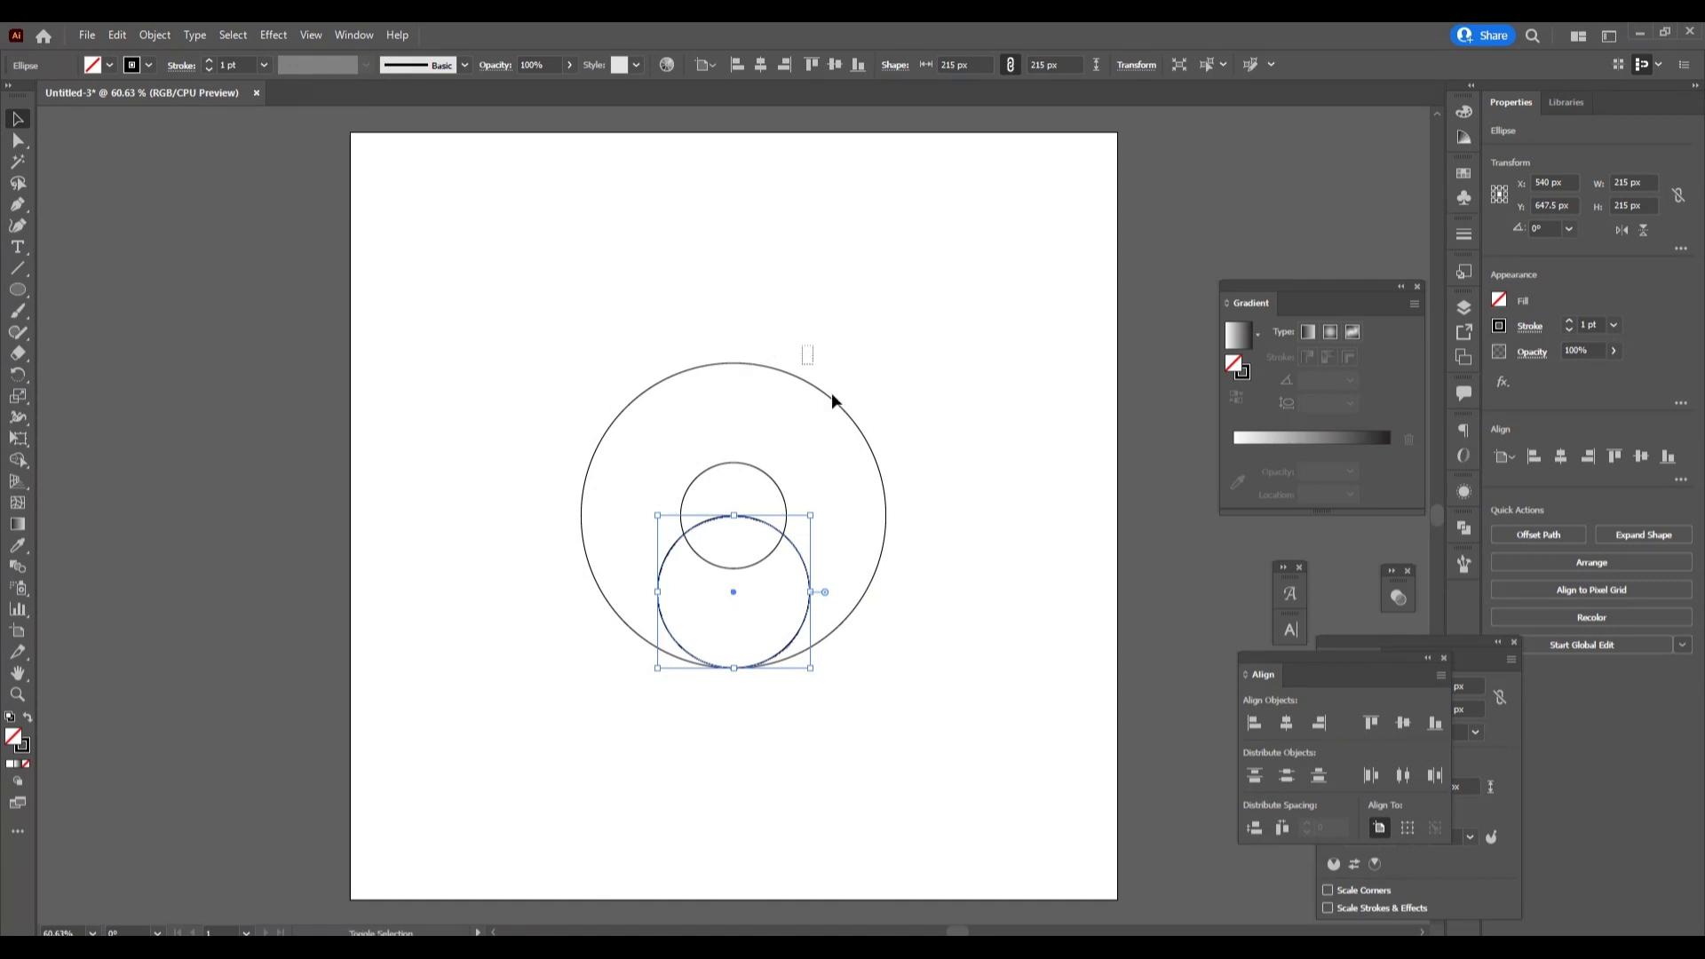
left_click(850, 428, "shift")
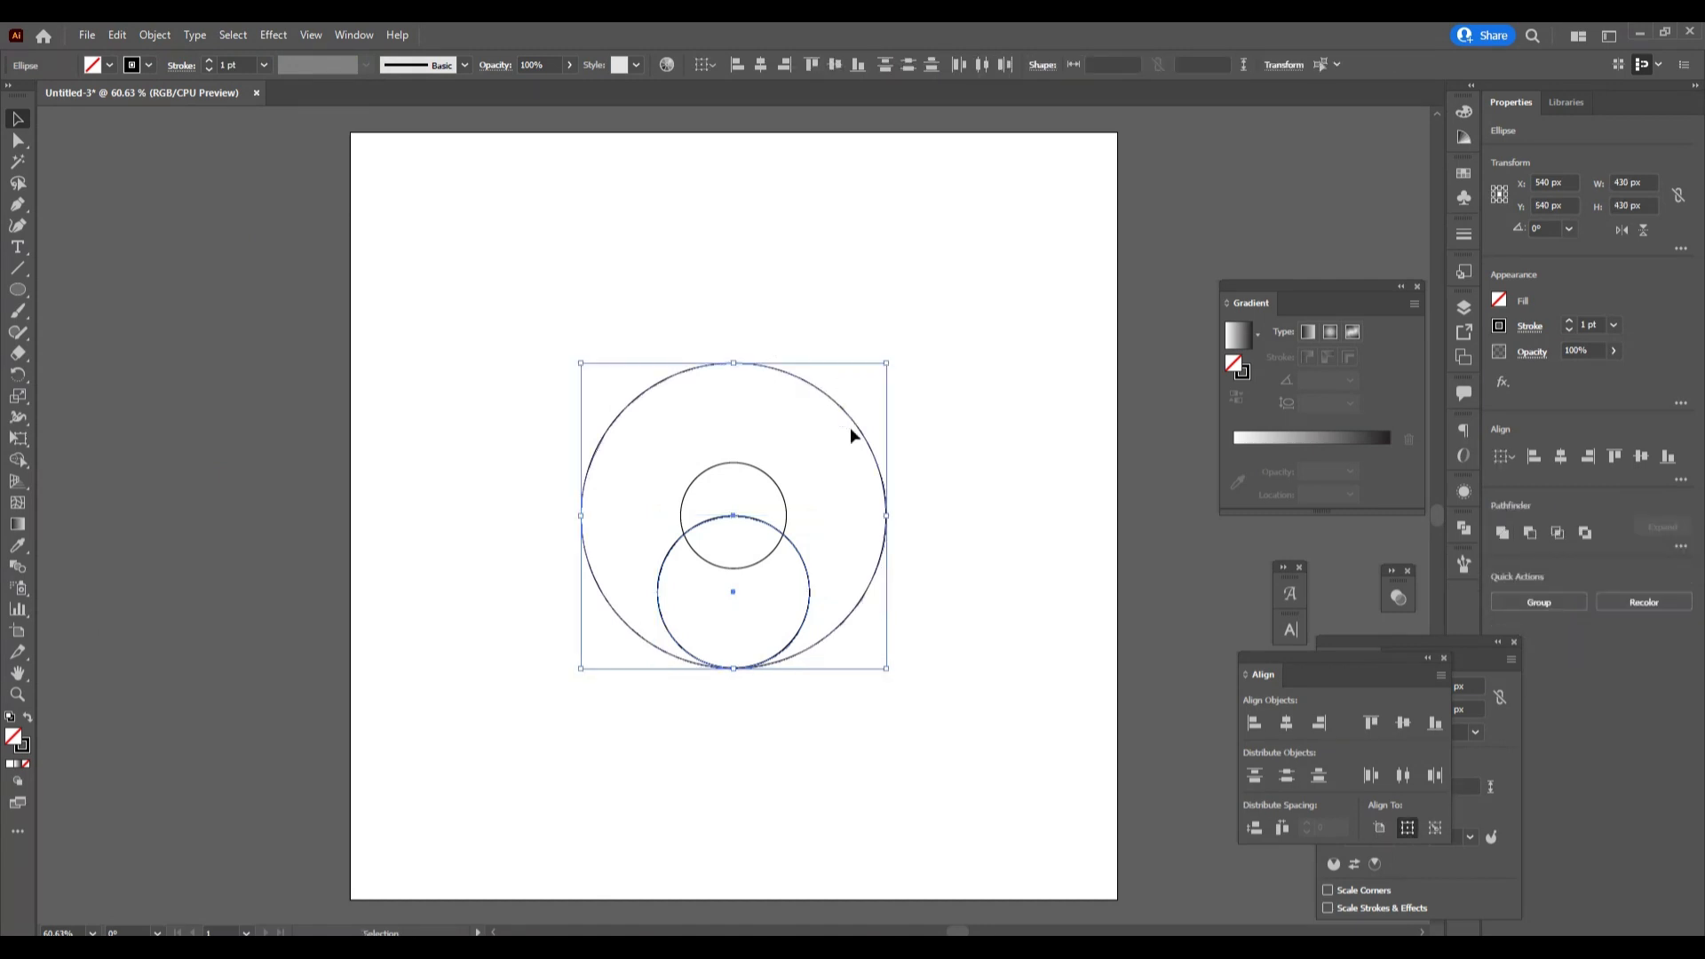
left_click(810, 65)
left_click(1000, 525)
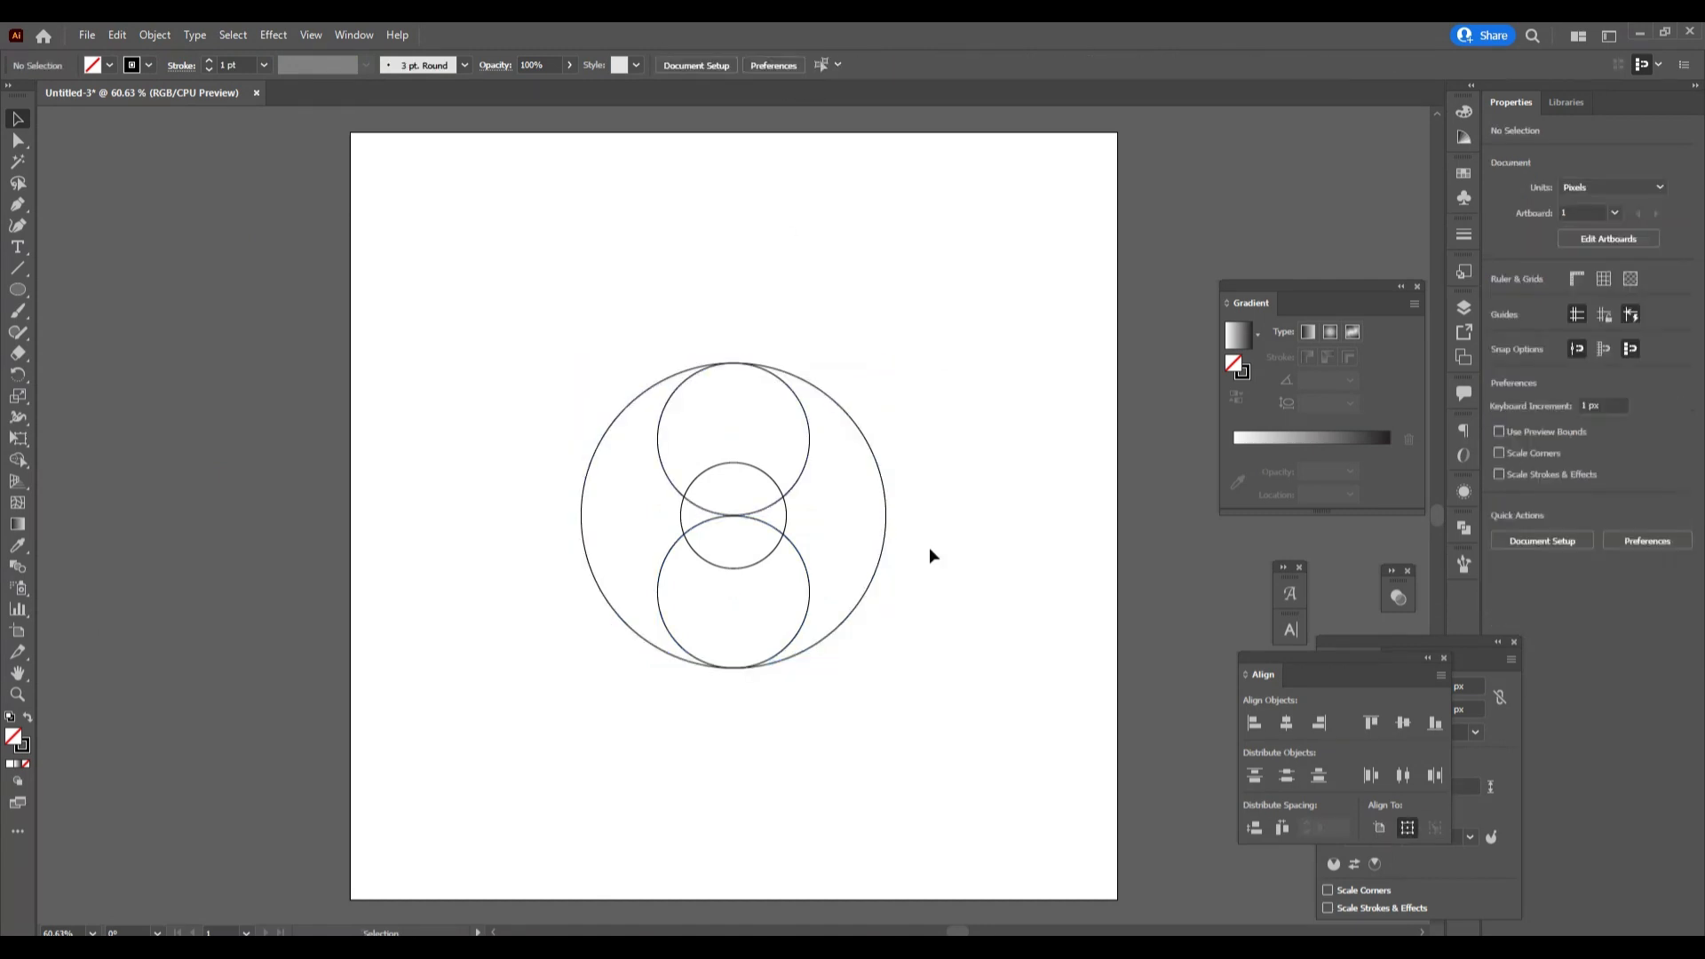
Step: Duplicate the upper and lower 215 px circles in place and rotate the copies 90° into a horizontal pair
left_click(808, 455)
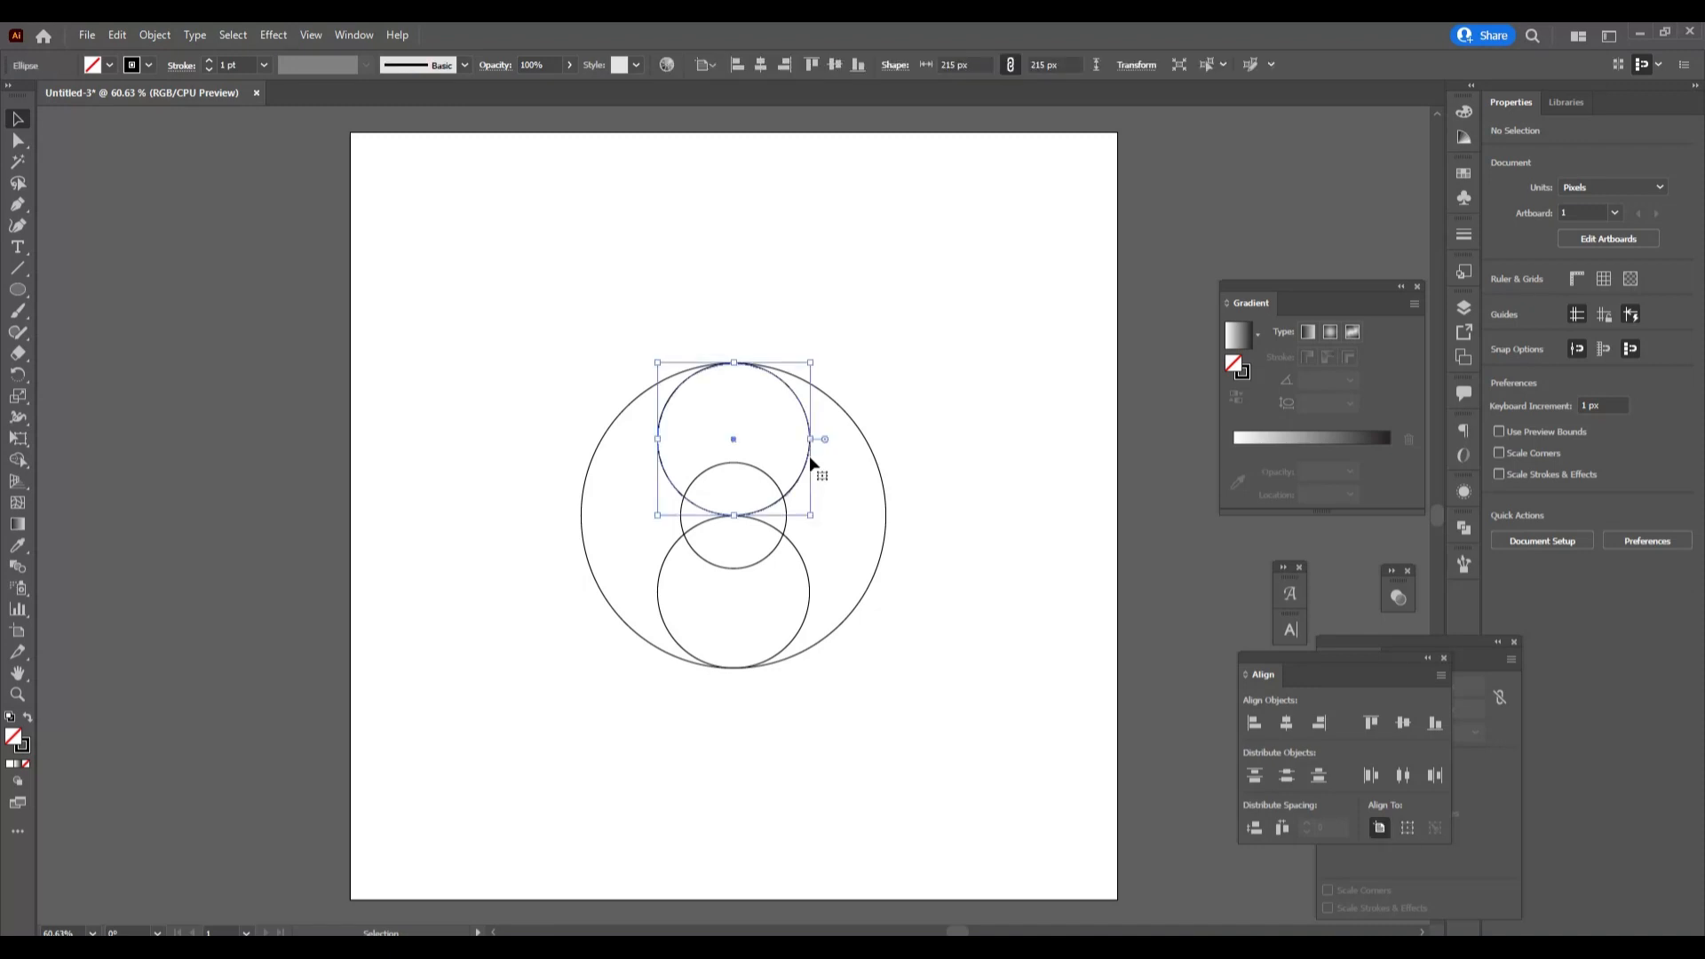
left_click(809, 593, "shift")
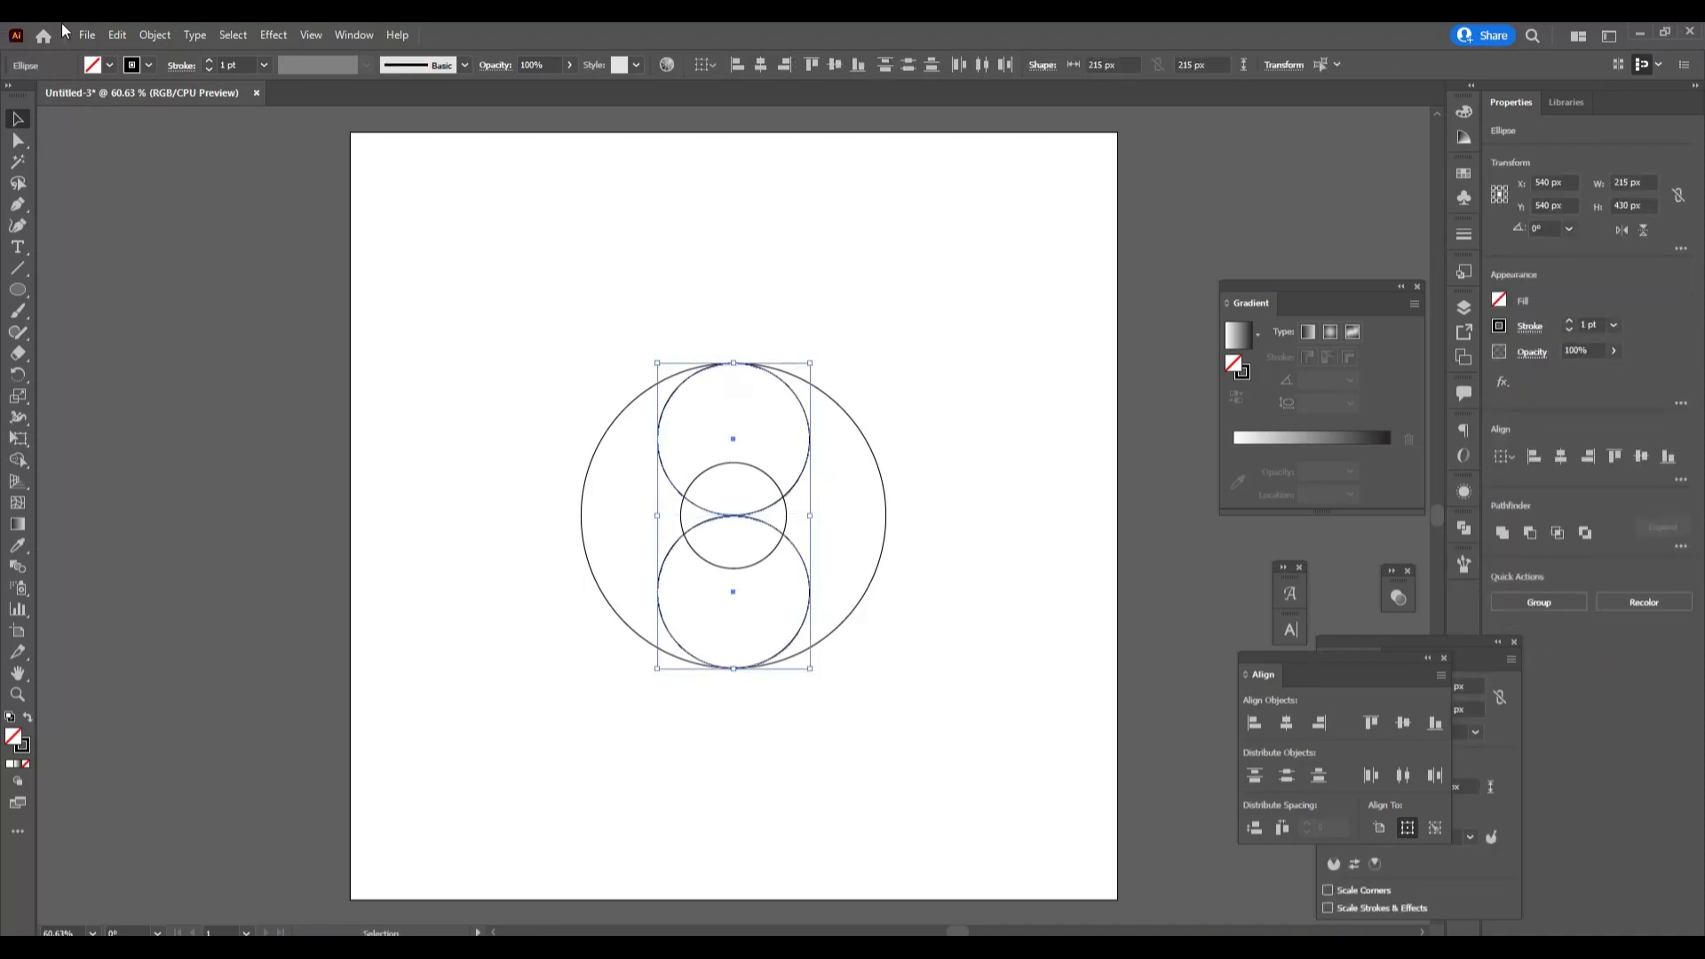
left_click(116, 36)
left_click(134, 119)
left_click(116, 36)
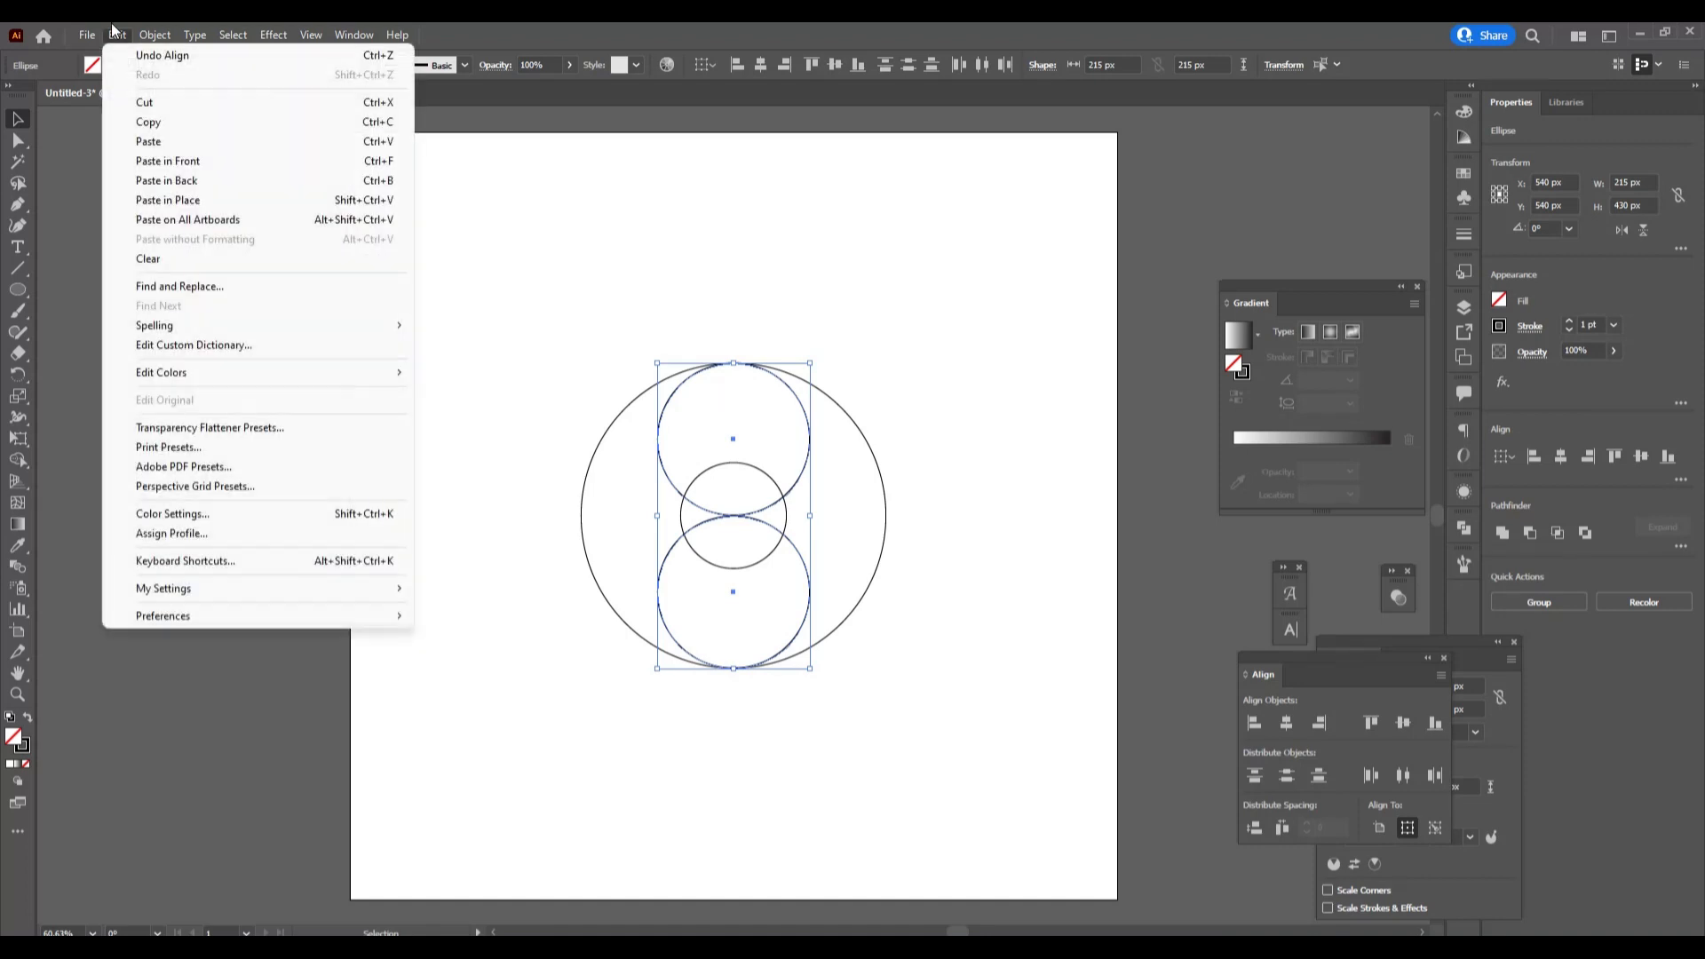
left_click(251, 201)
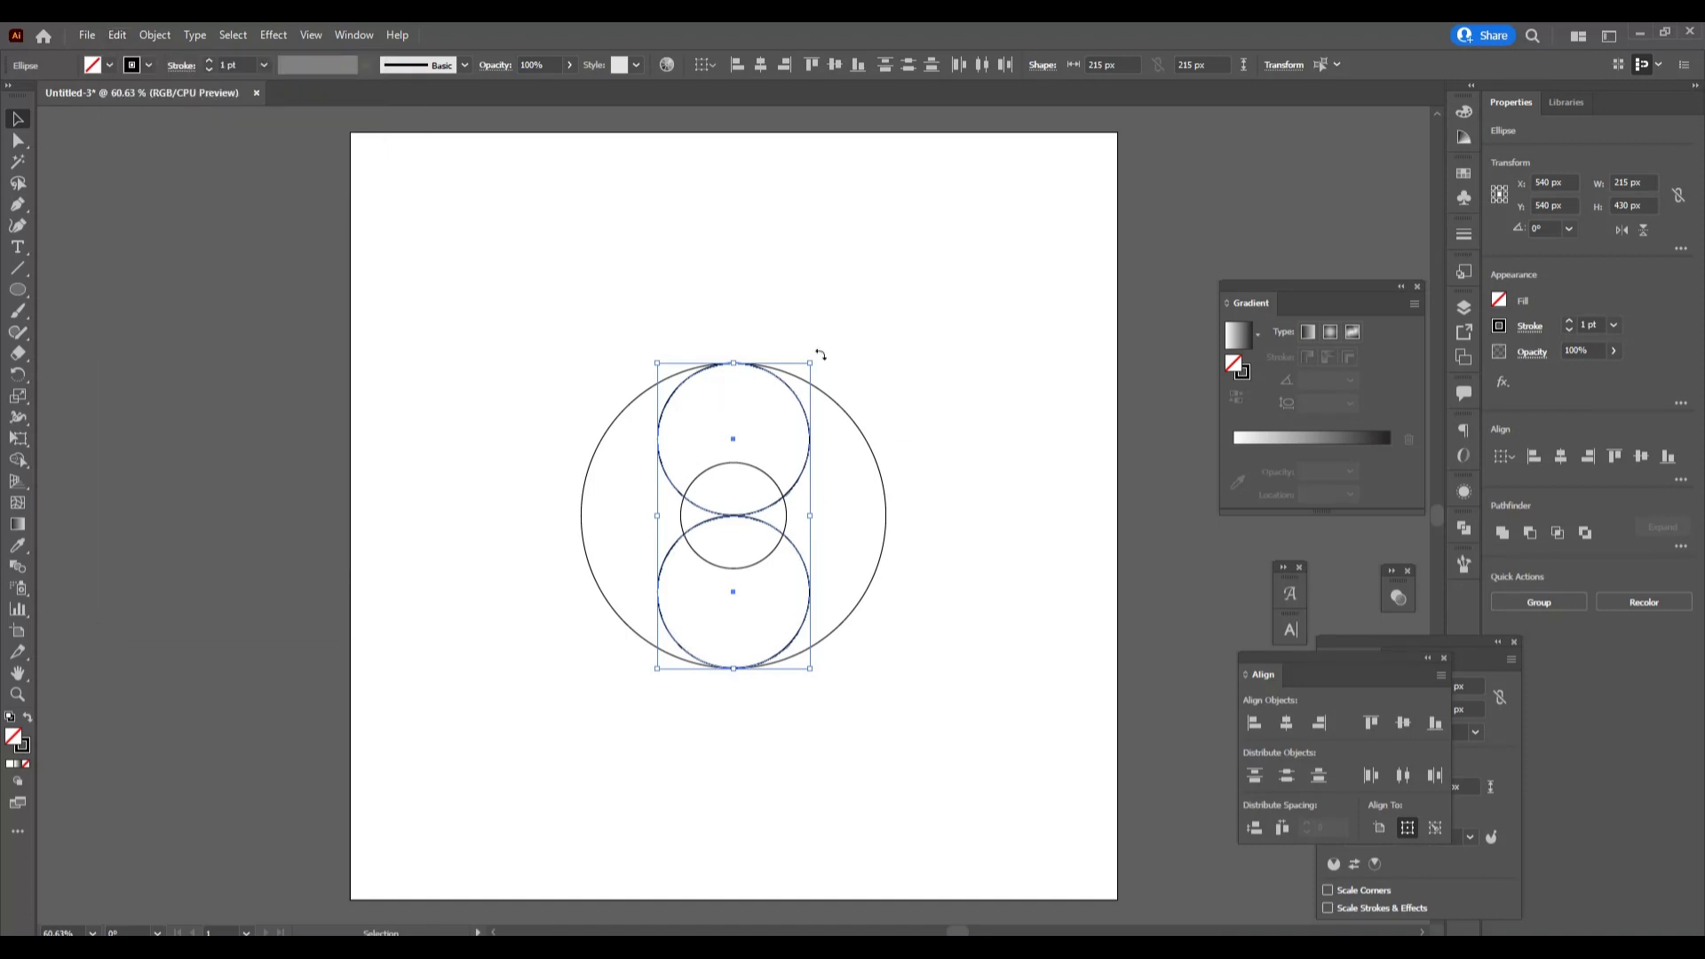
left_click_drag(821, 354, 914, 658)
left_click(527, 329)
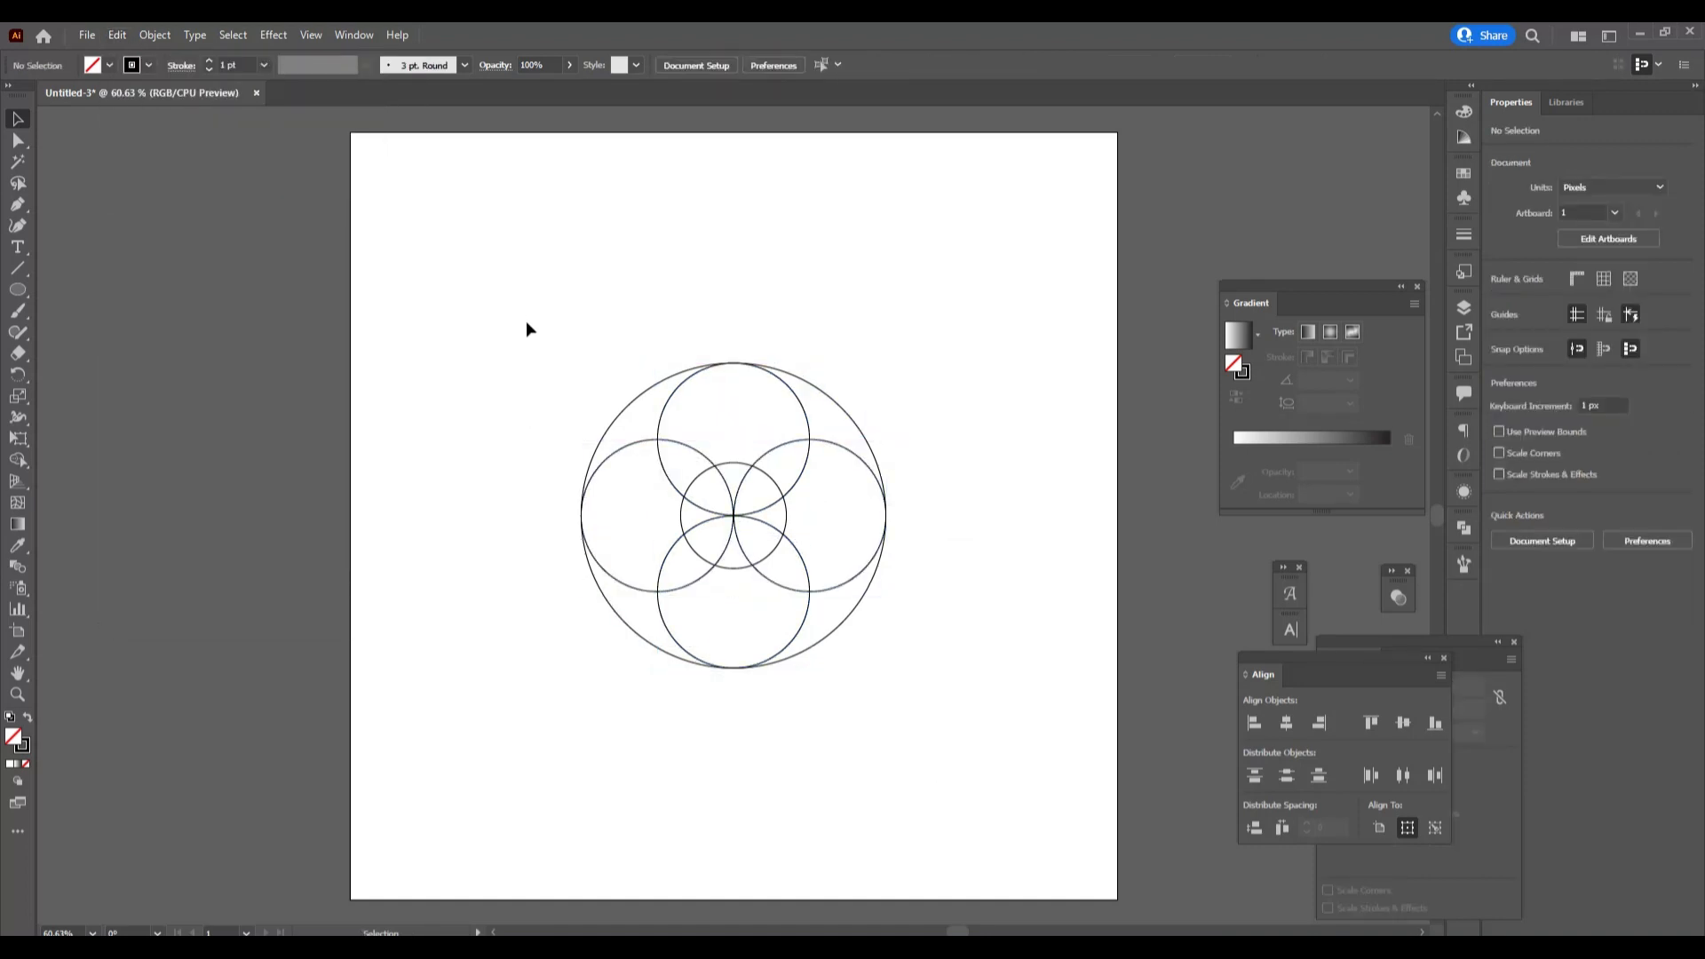
Step: Select all the overlapping circles, activate the Shape Builder tool and set the fill to black
left_click_drag(526, 330, 928, 699)
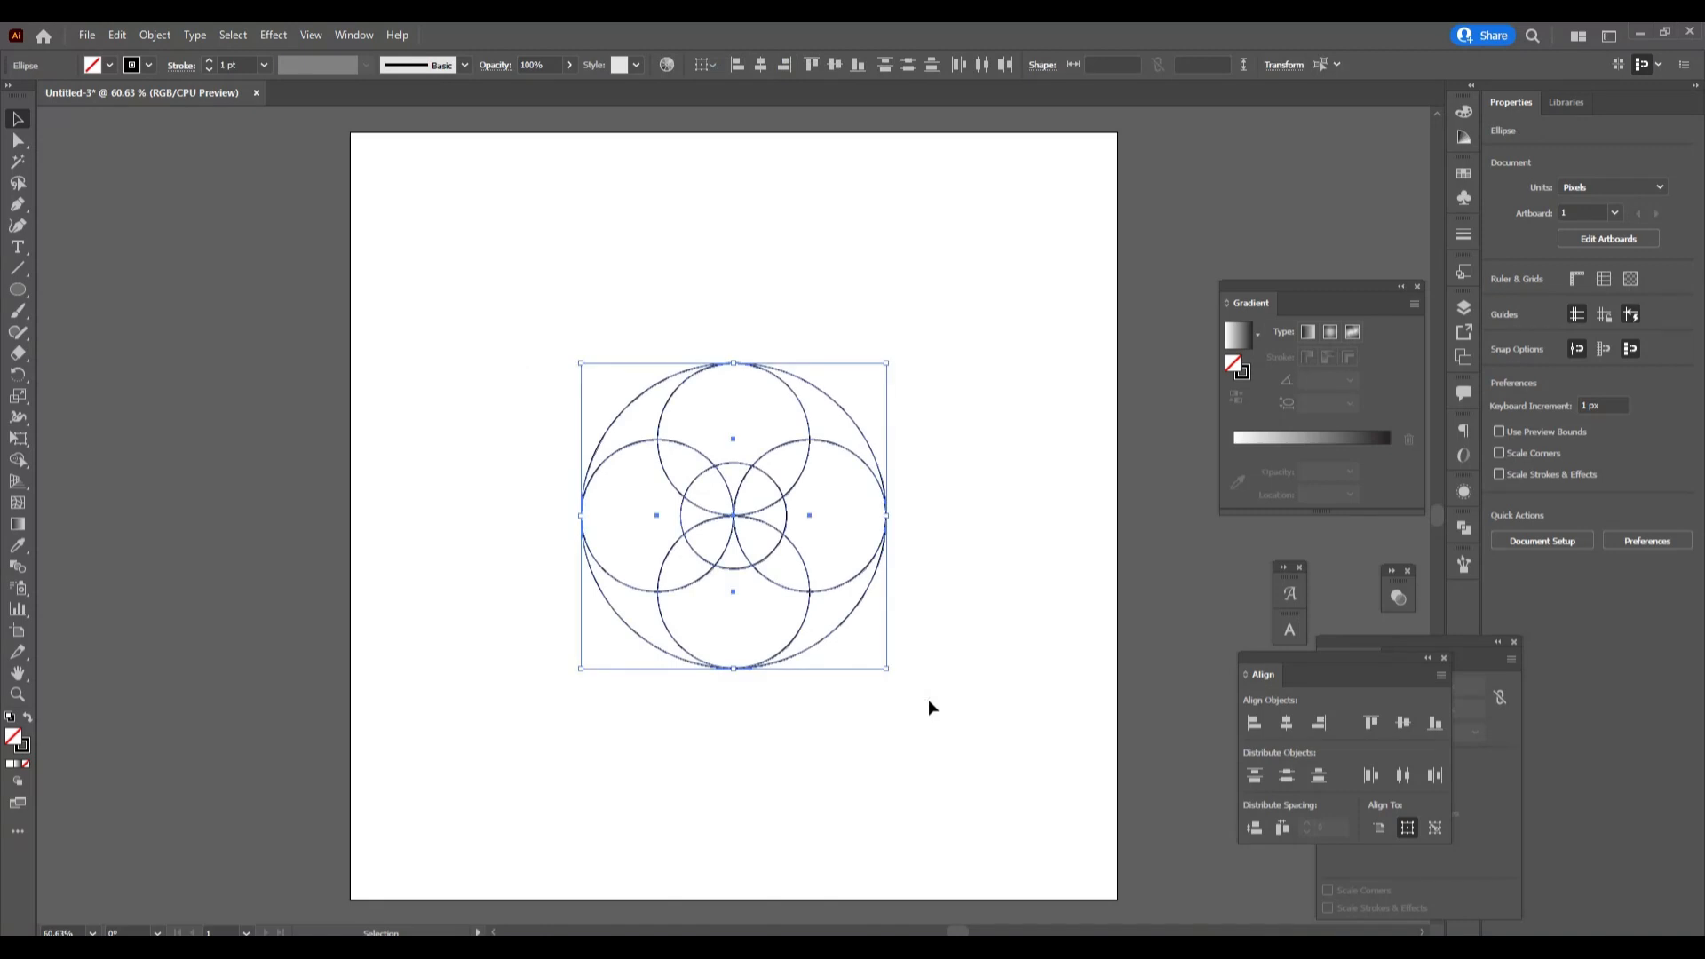
left_click(18, 460)
left_click(110, 65)
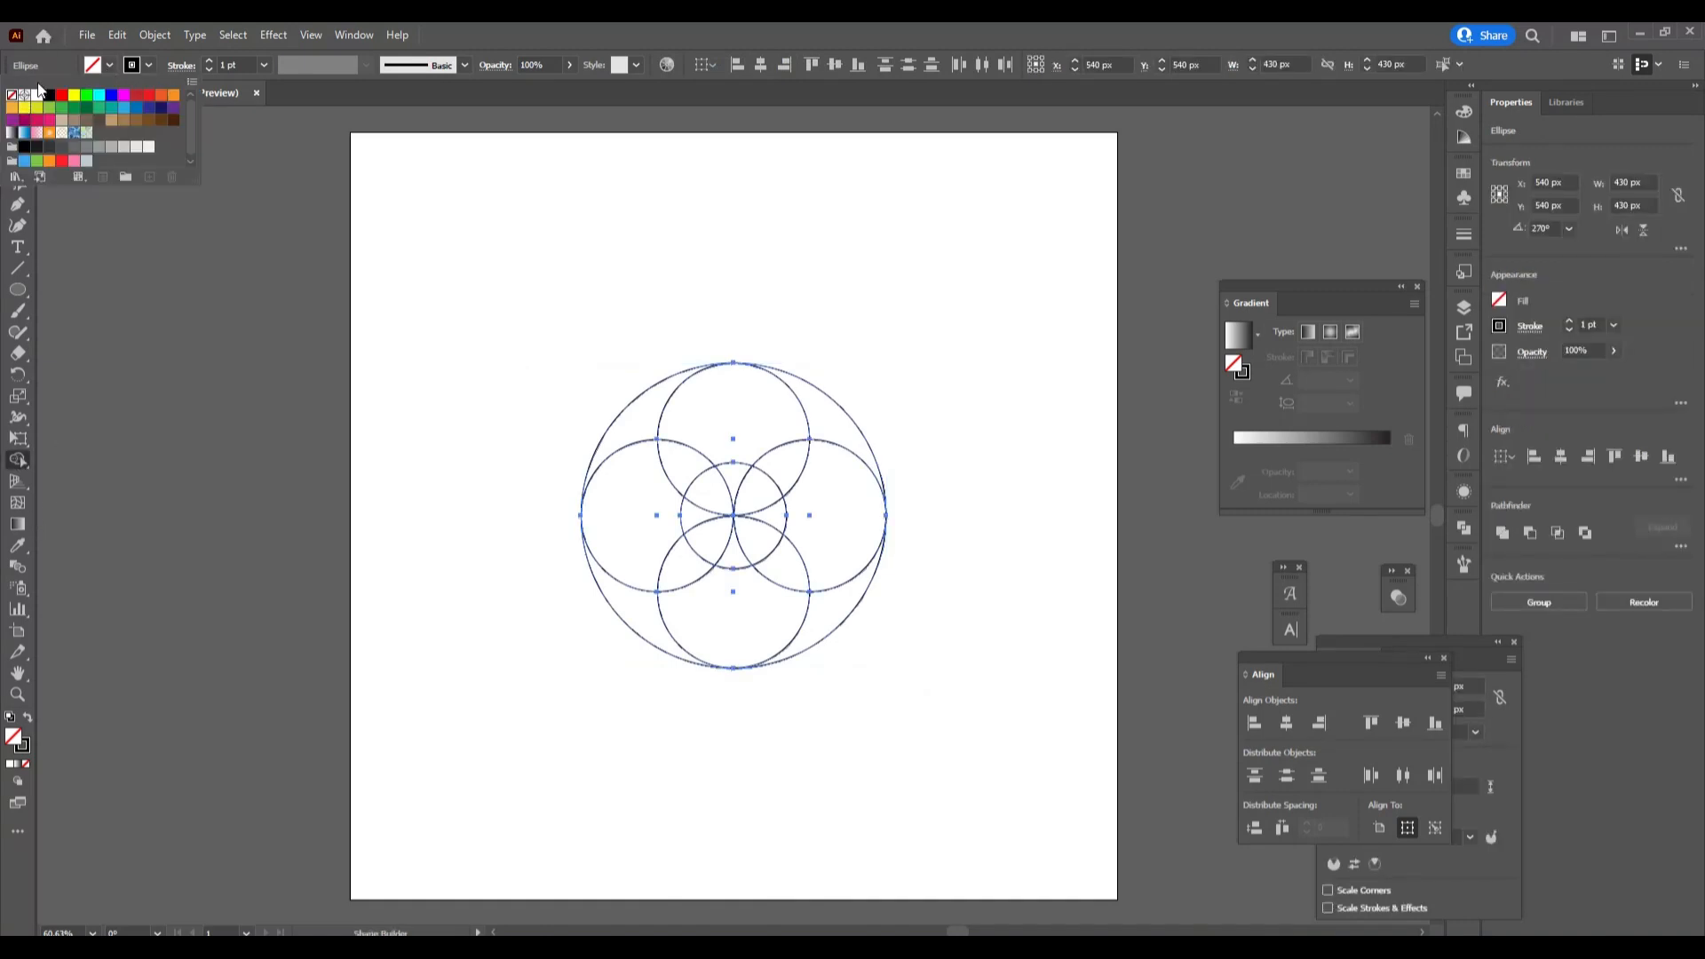
left_click(48, 94)
left_click(275, 463)
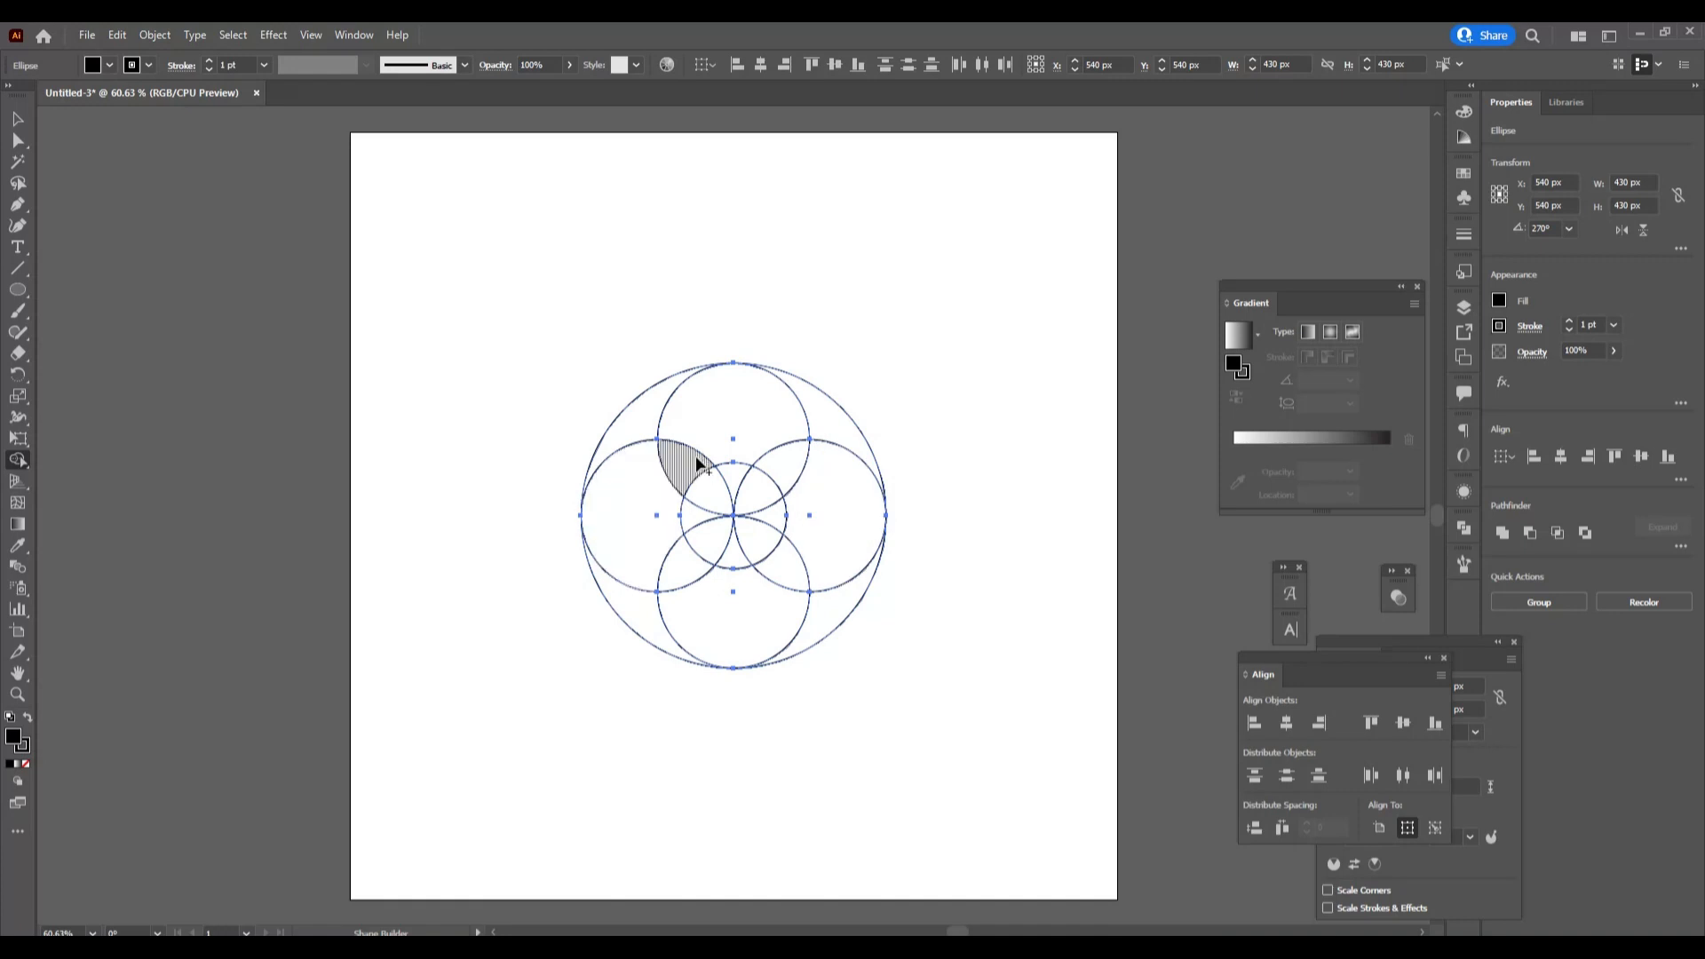
Step: Merge the regions outside the small center circle into four interlocking swirl blades with the Shape Builder tool
mouse_move(699, 463)
left_mouse_down()
mouse_move(728, 404)
mouse_move(811, 418)
mouse_move(844, 462)
mouse_move(808, 494)
mouse_move(823, 614)
mouse_move(658, 638)
left_mouse_up()
left_click_drag(672, 557, 618, 430)
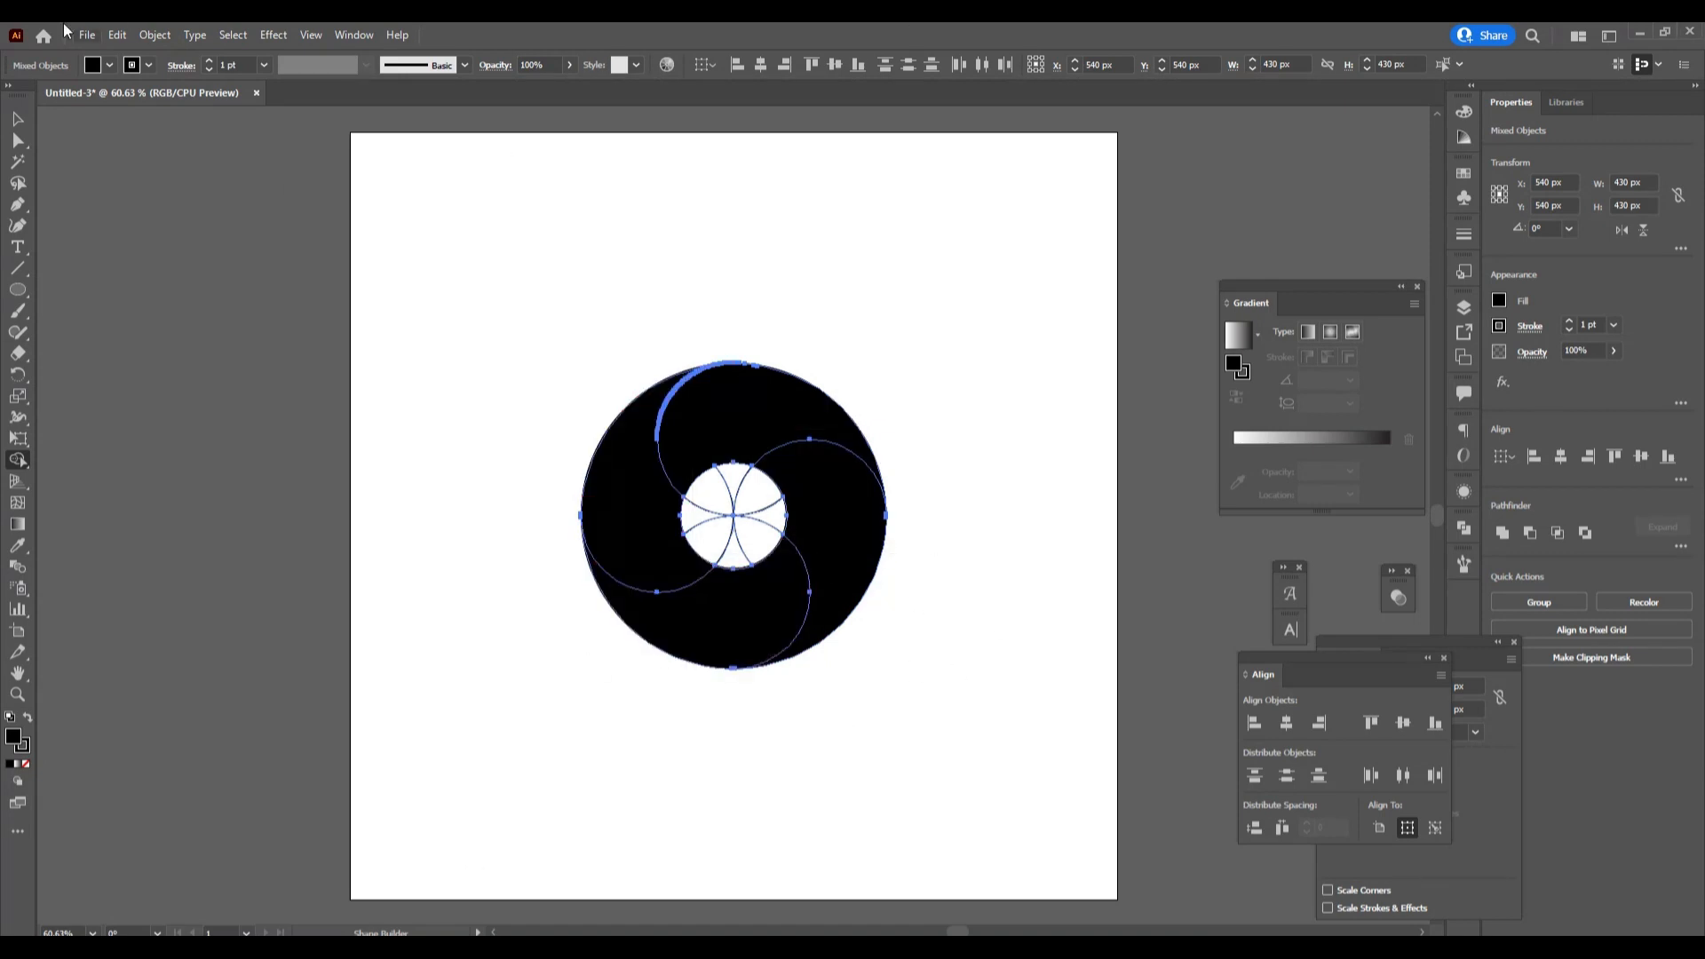
left_click(16, 119)
left_click(530, 457)
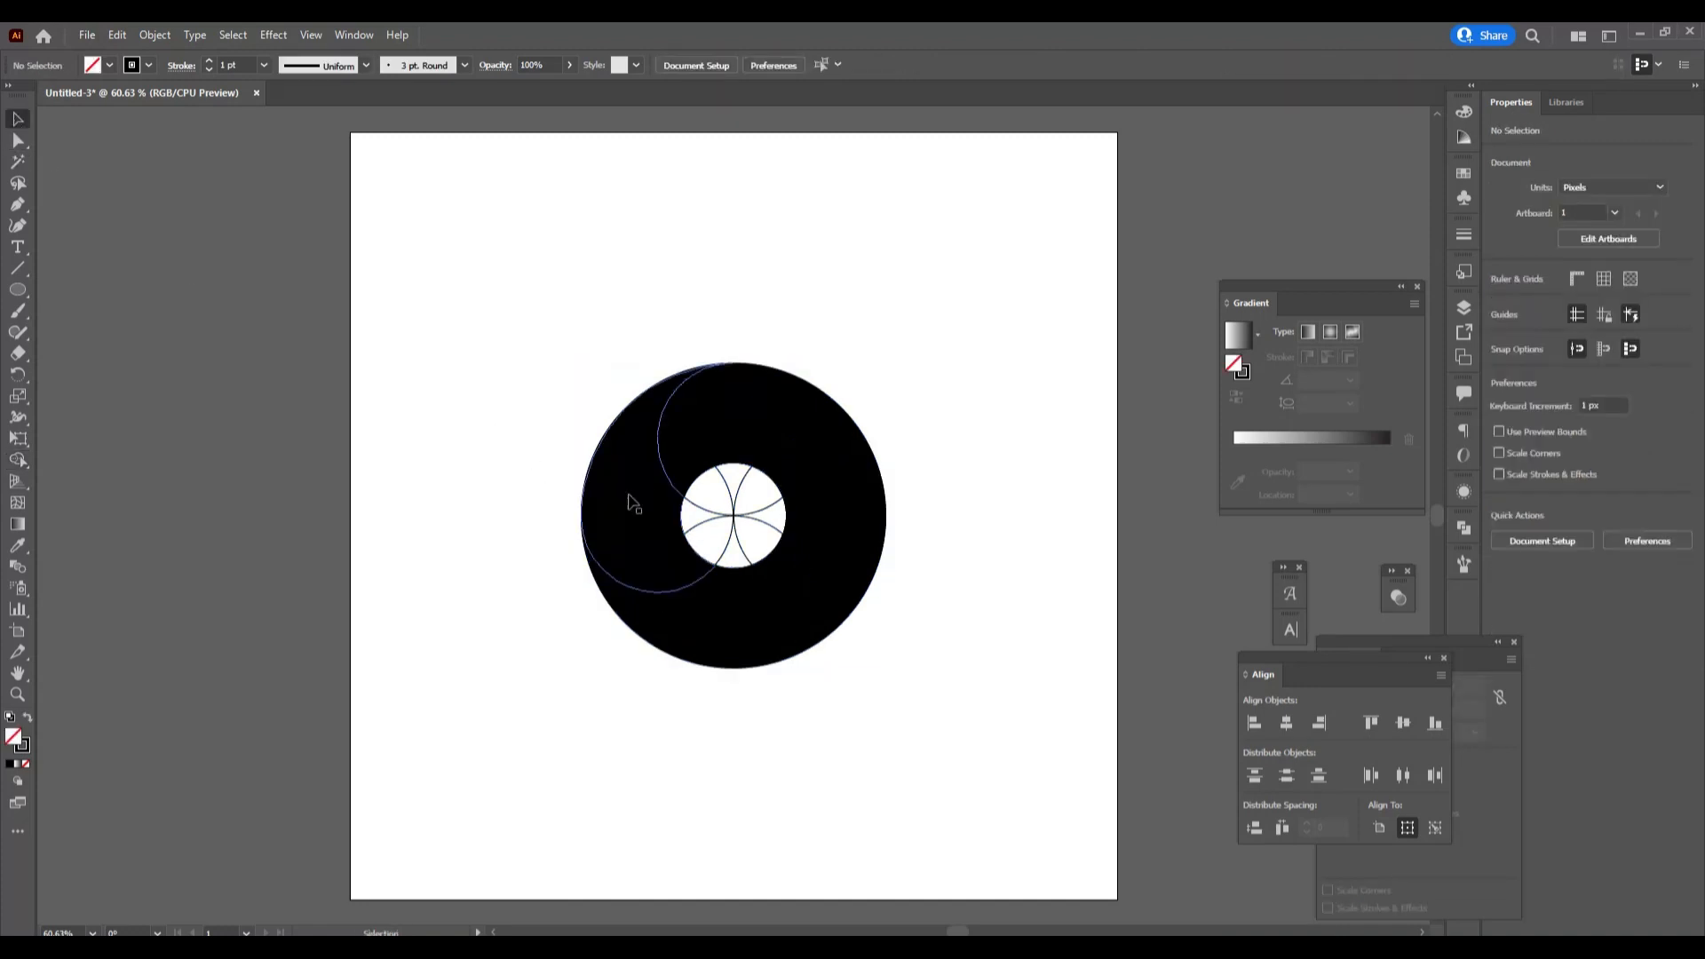
Step: Select the four black swirl blades together and move them aside to the artboard's left edge, away from the leftover center lines
left_click(629, 527)
left_click(801, 424)
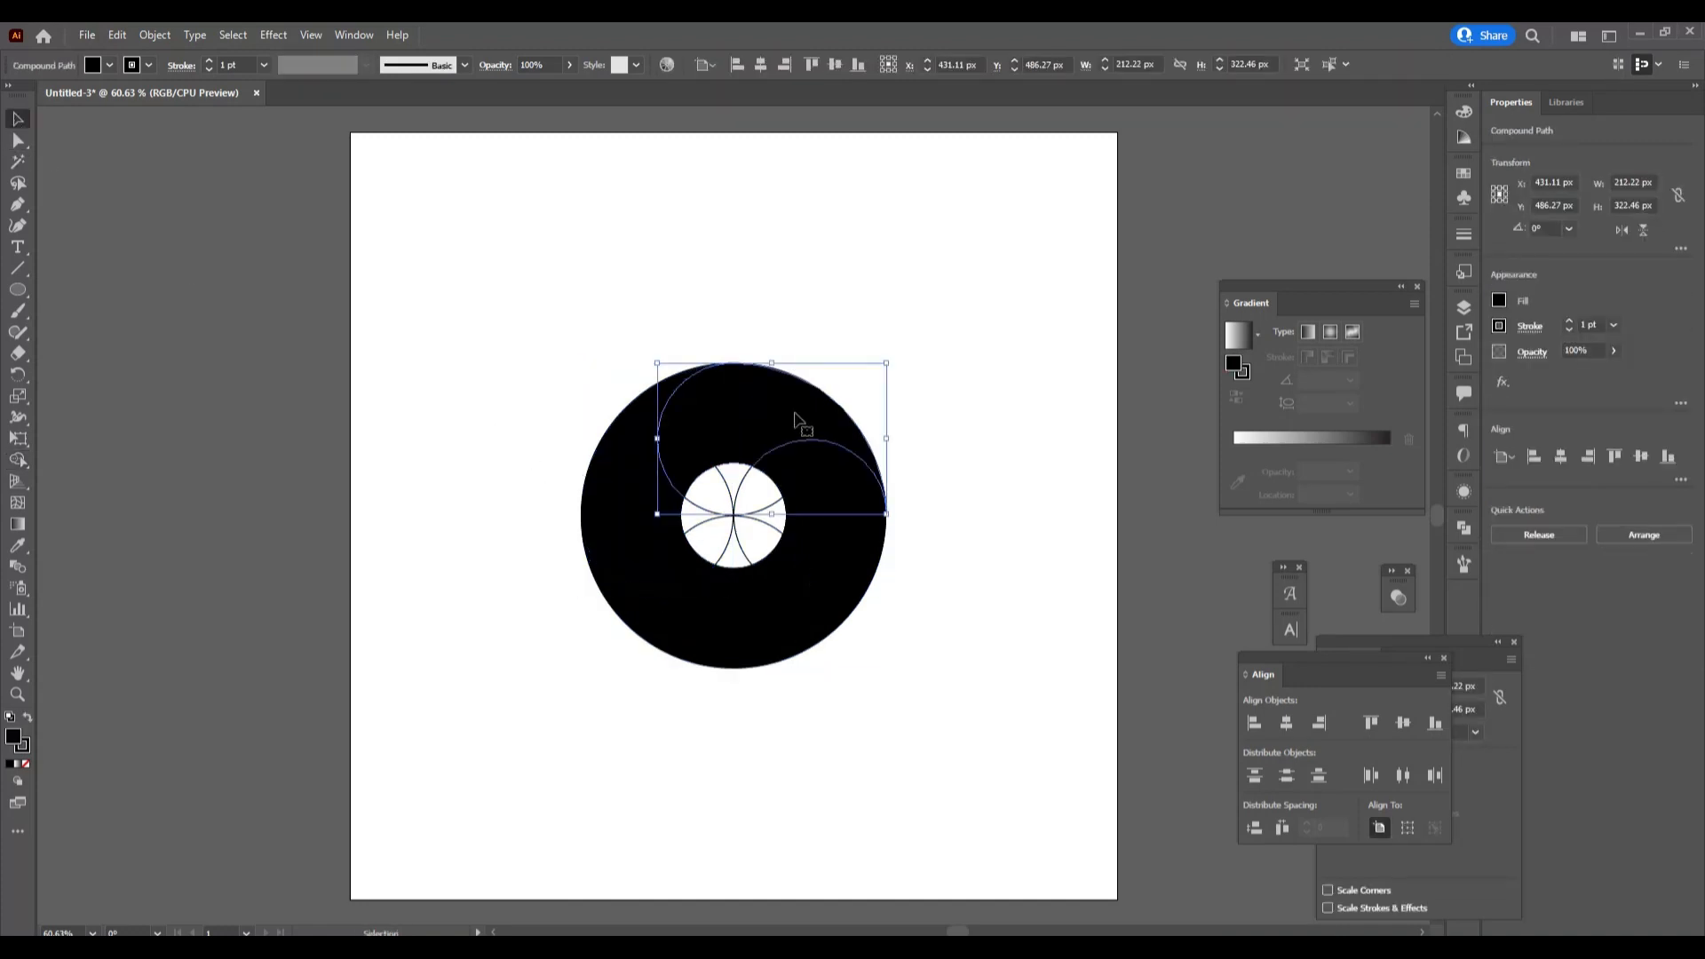
left_click(662, 536, "shift")
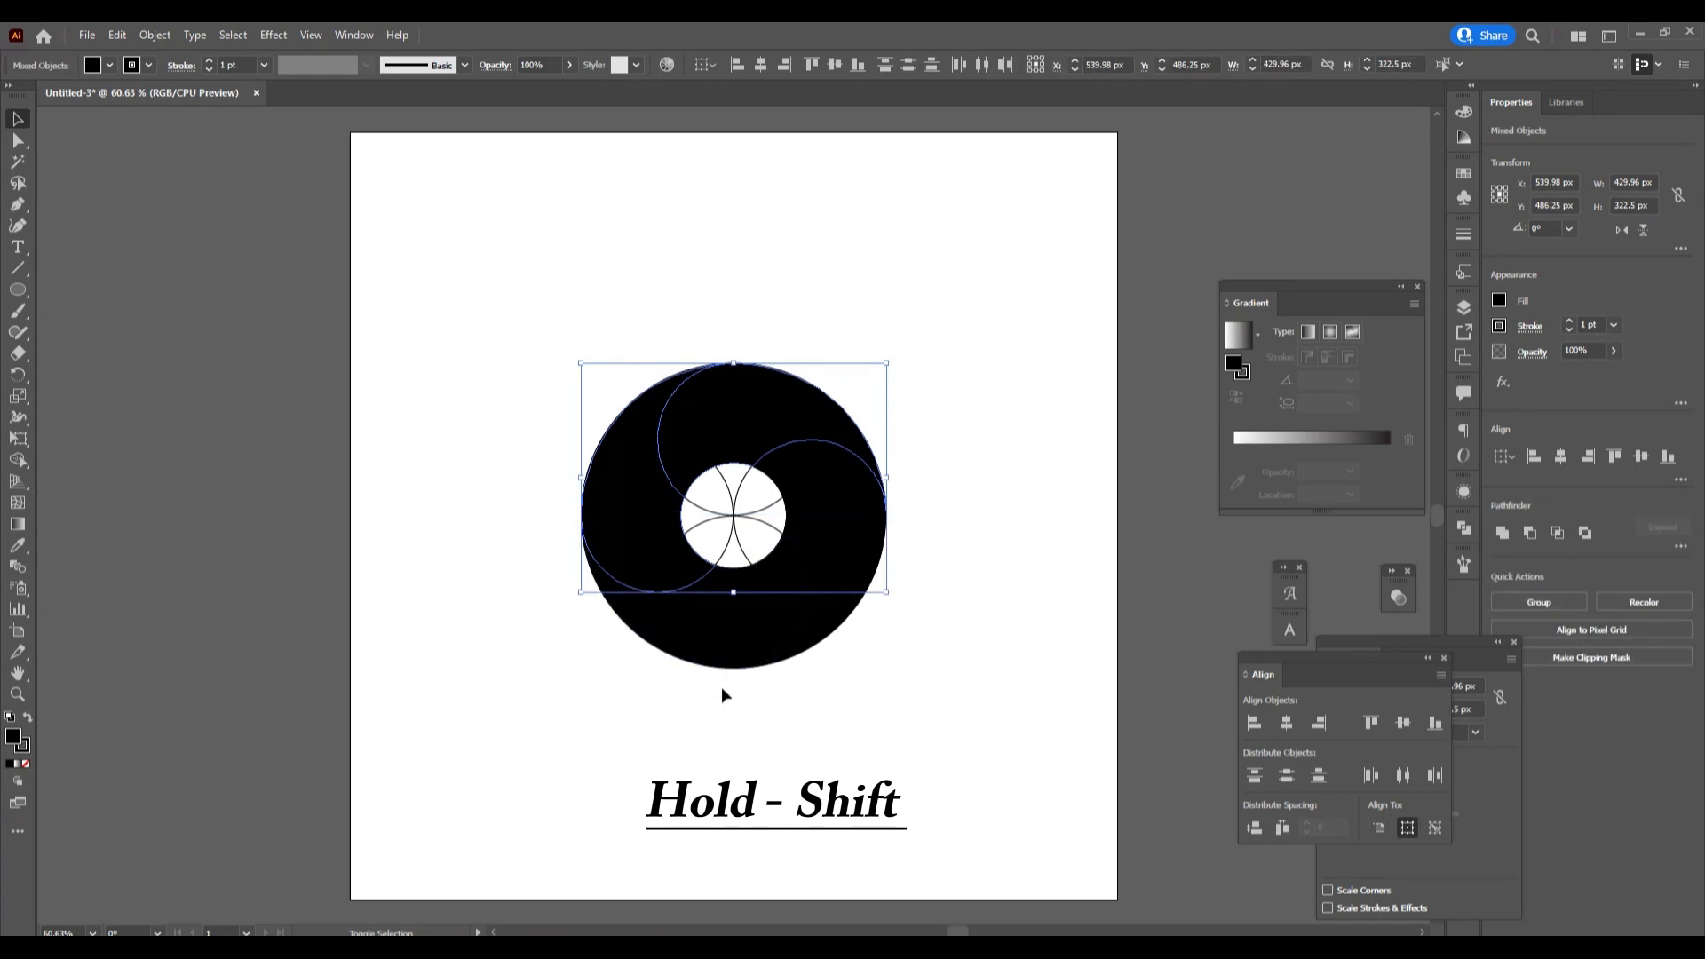
left_click(721, 669, "shift")
left_click(857, 537, "shift")
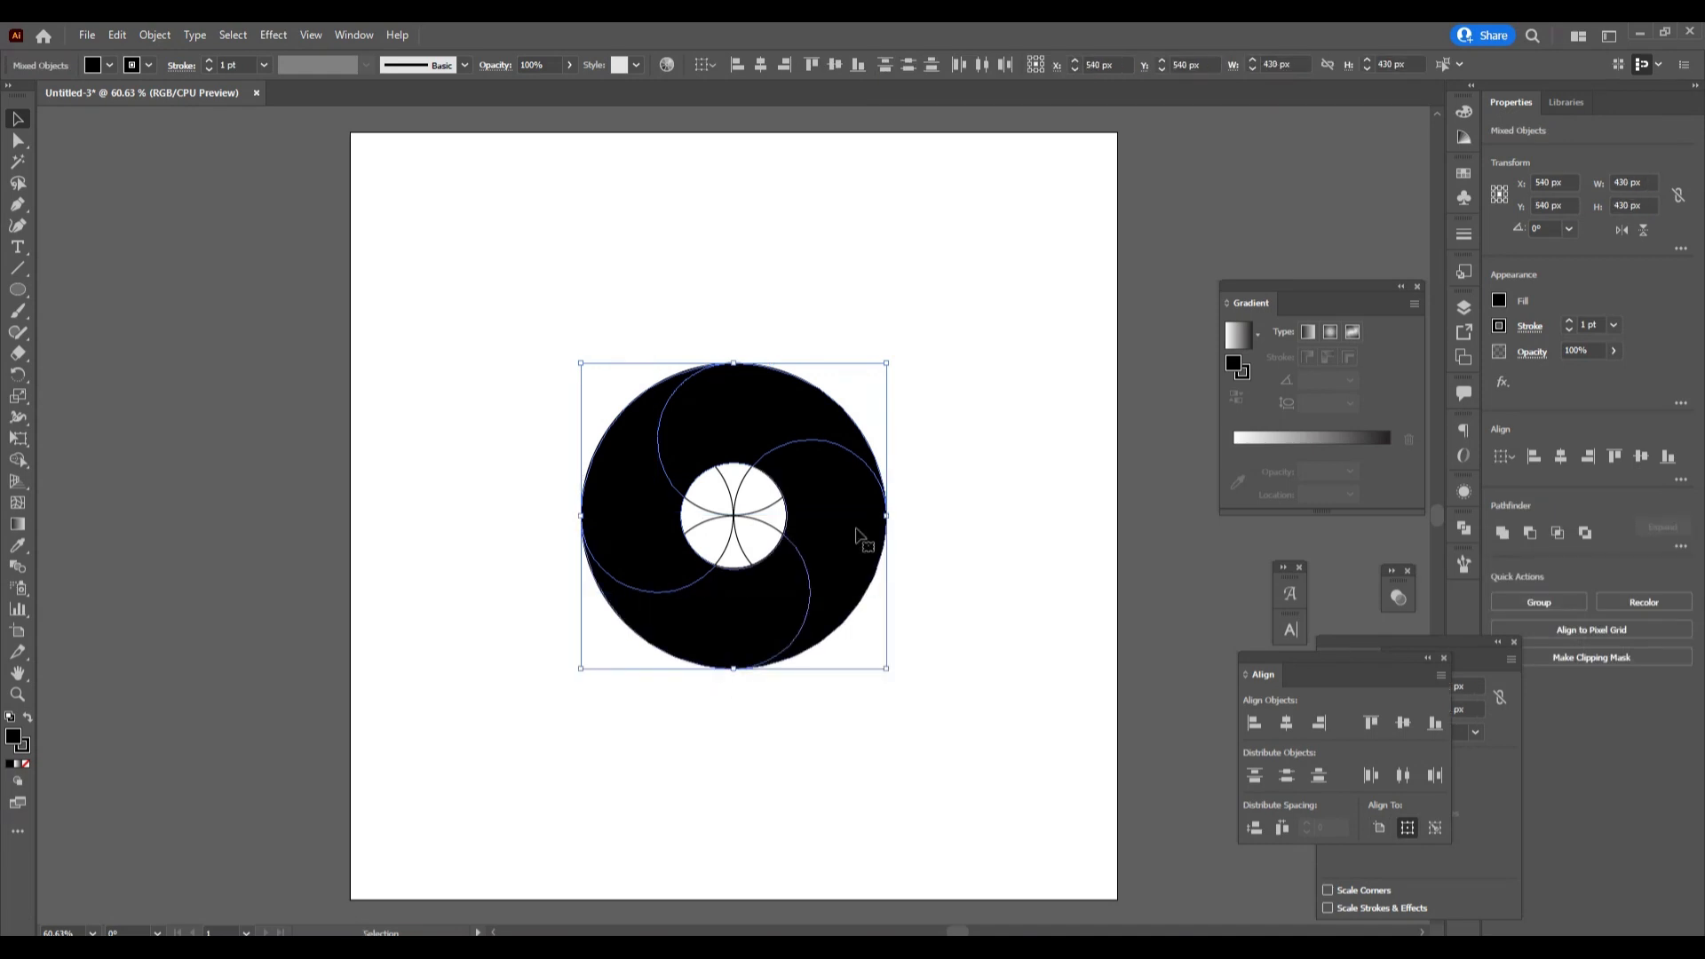
left_click_drag(857, 537, 510, 499)
Step: Delete the leftover center circle and arcs, and move the four blades back to the middle of the artboard
left_click_drag(630, 264, 925, 696)
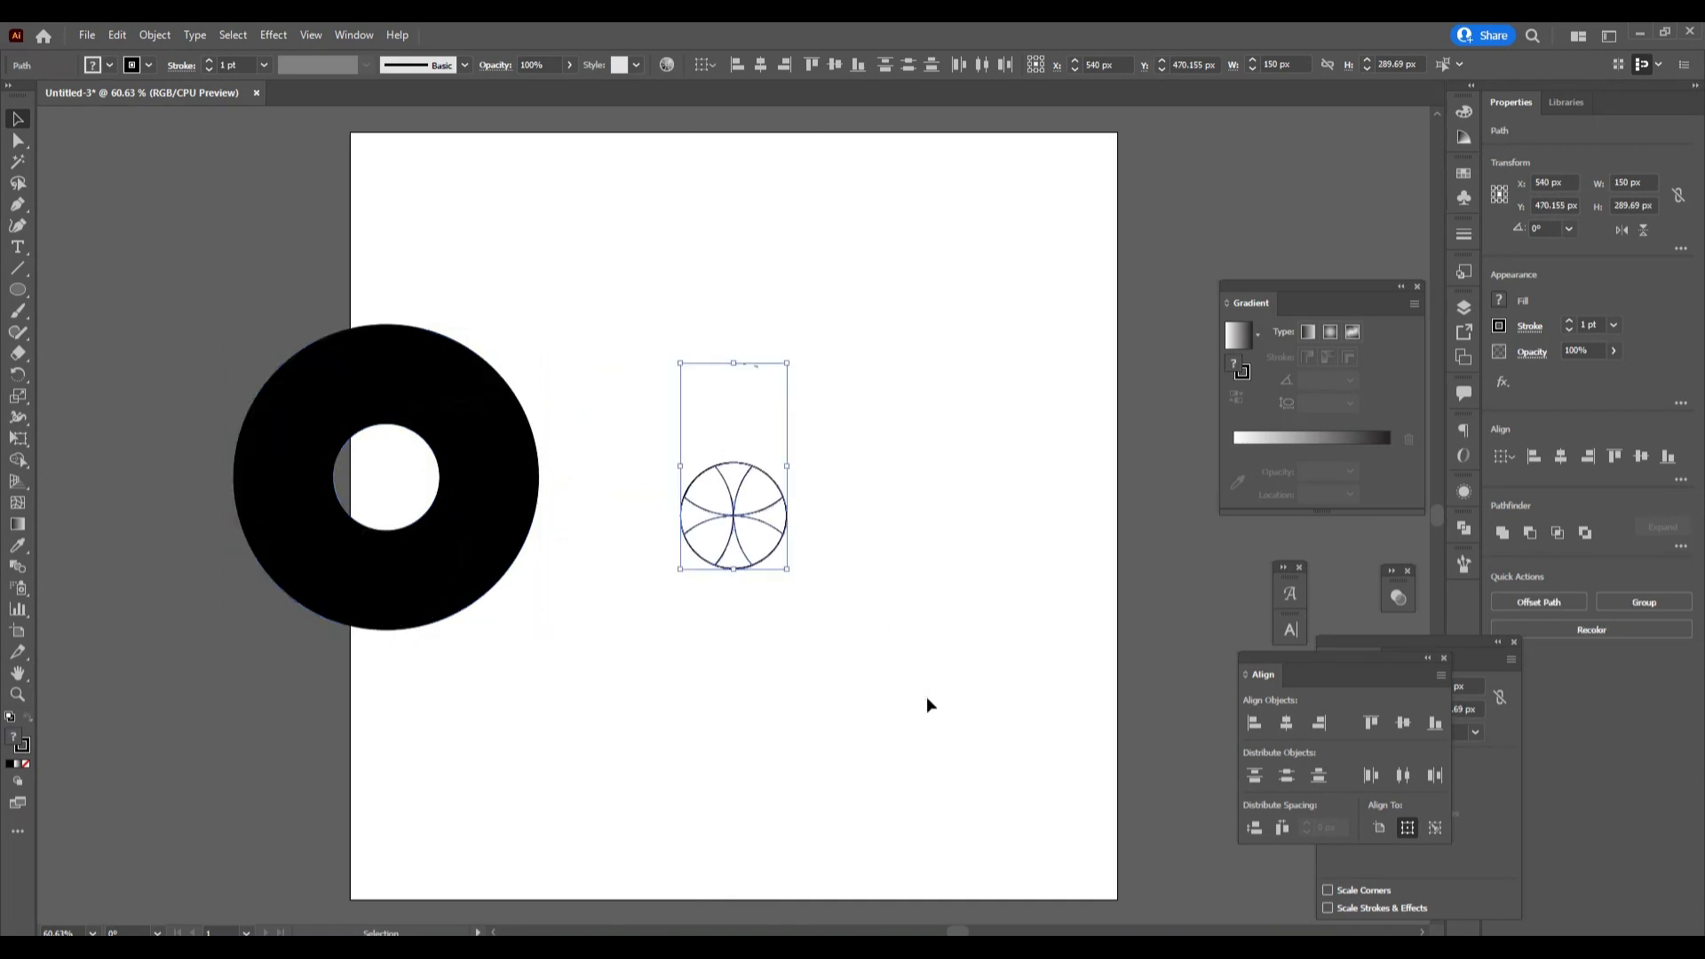
key("Delete")
left_click_drag(188, 304, 577, 640)
left_click_drag(449, 552, 809, 609)
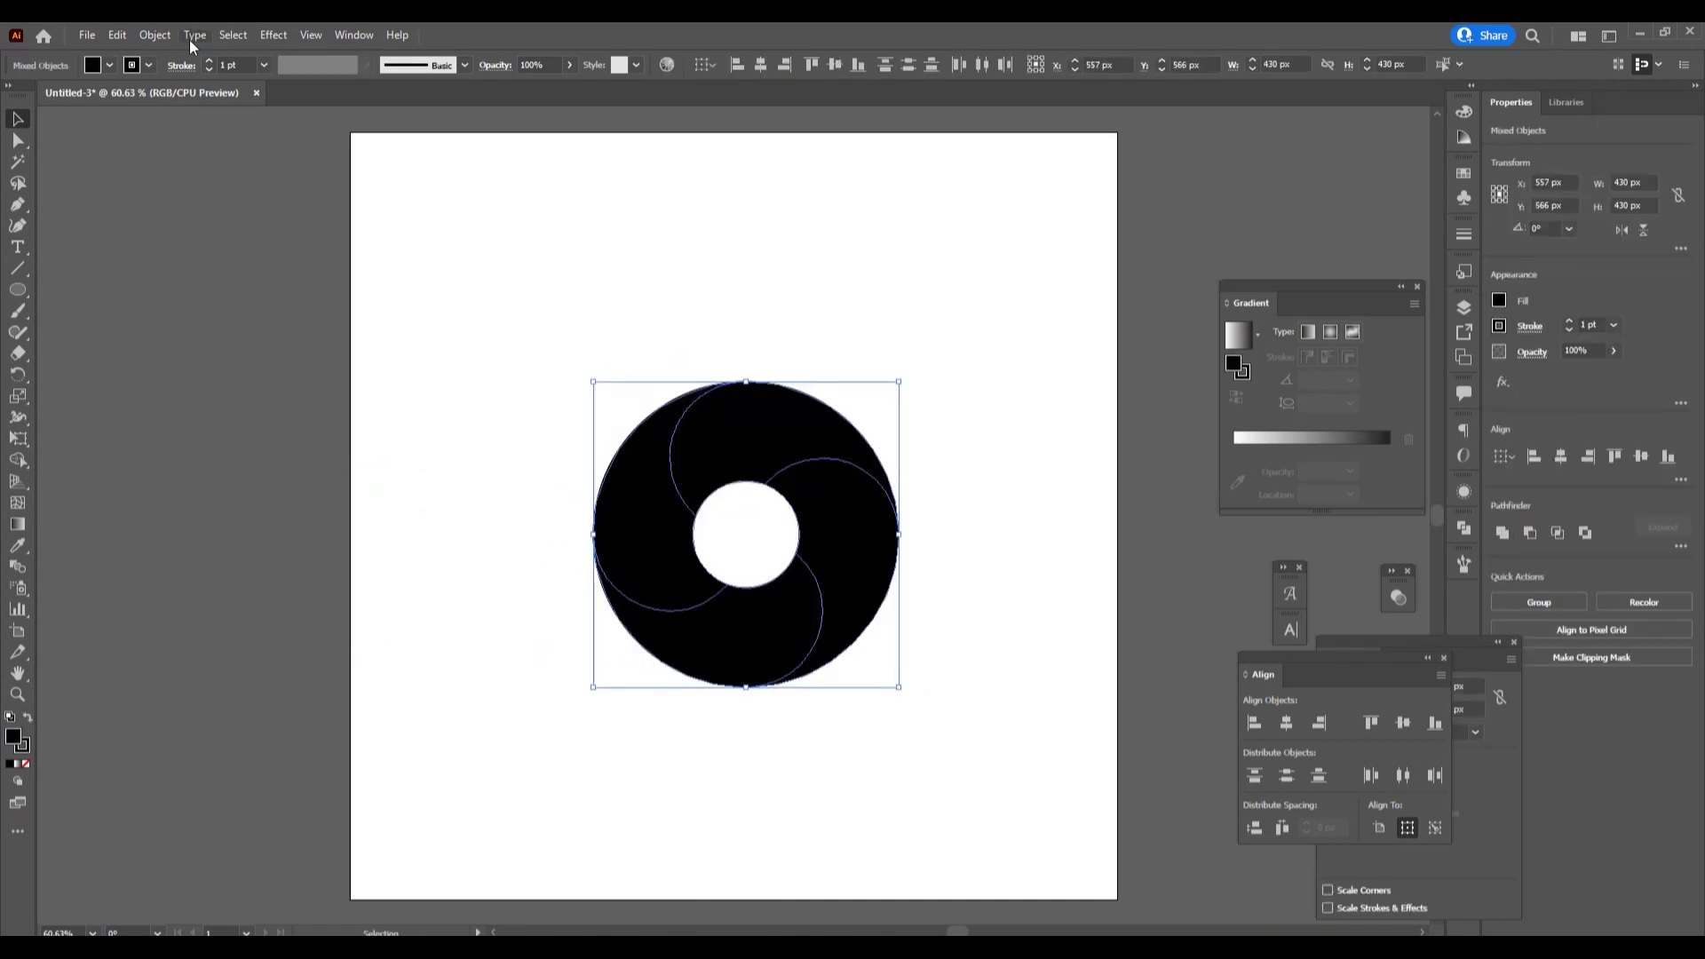
Step: Remove the stroke from the four blades
left_click(148, 65)
left_click(12, 96)
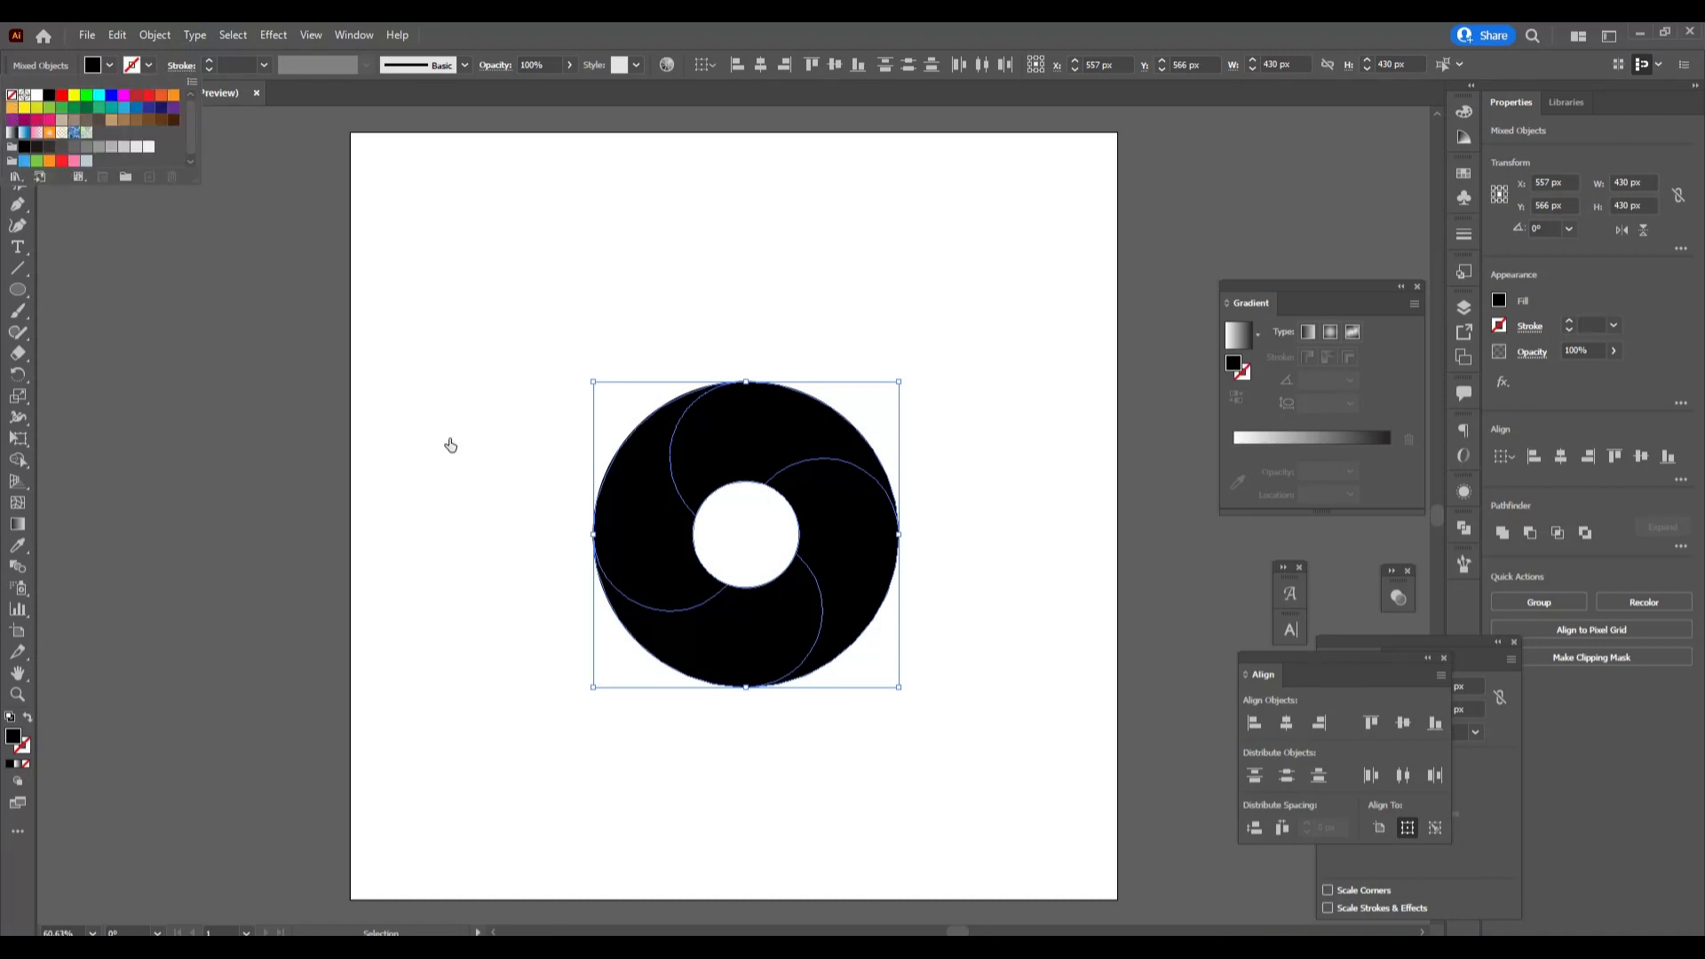
left_click(494, 399)
left_click(468, 383)
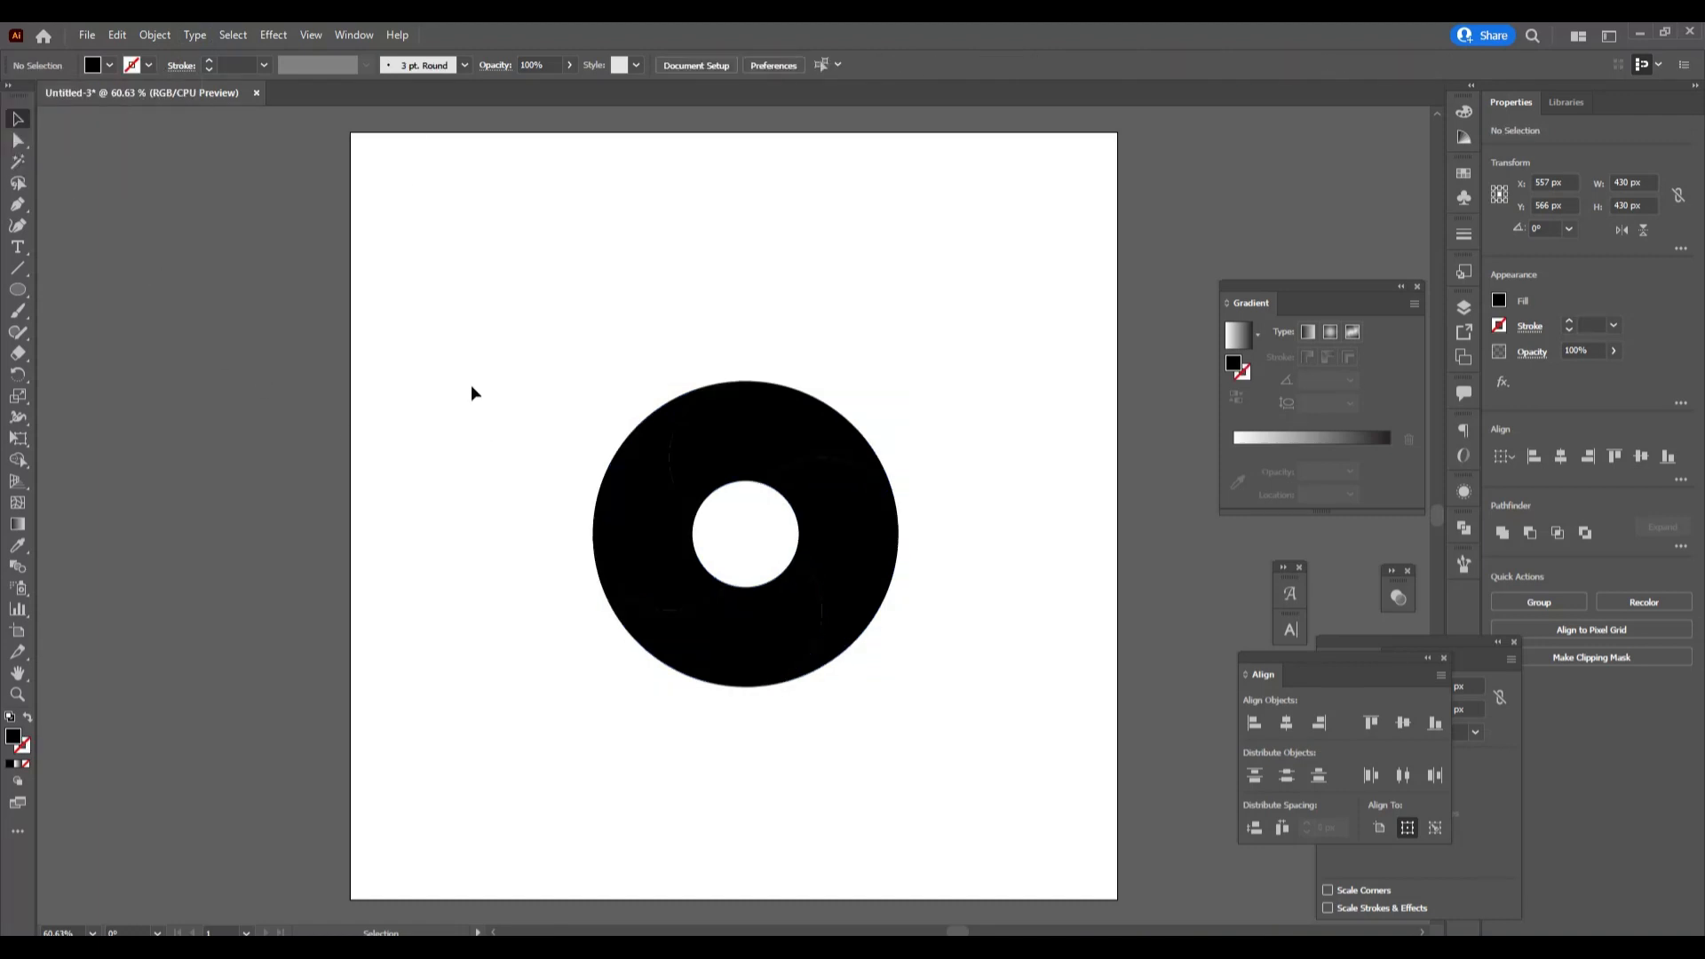
Step: Reposition the four blades at X 540 px, Y 556 px and fill them with the white-to-black linear gradient
left_click_drag(501, 272, 951, 681)
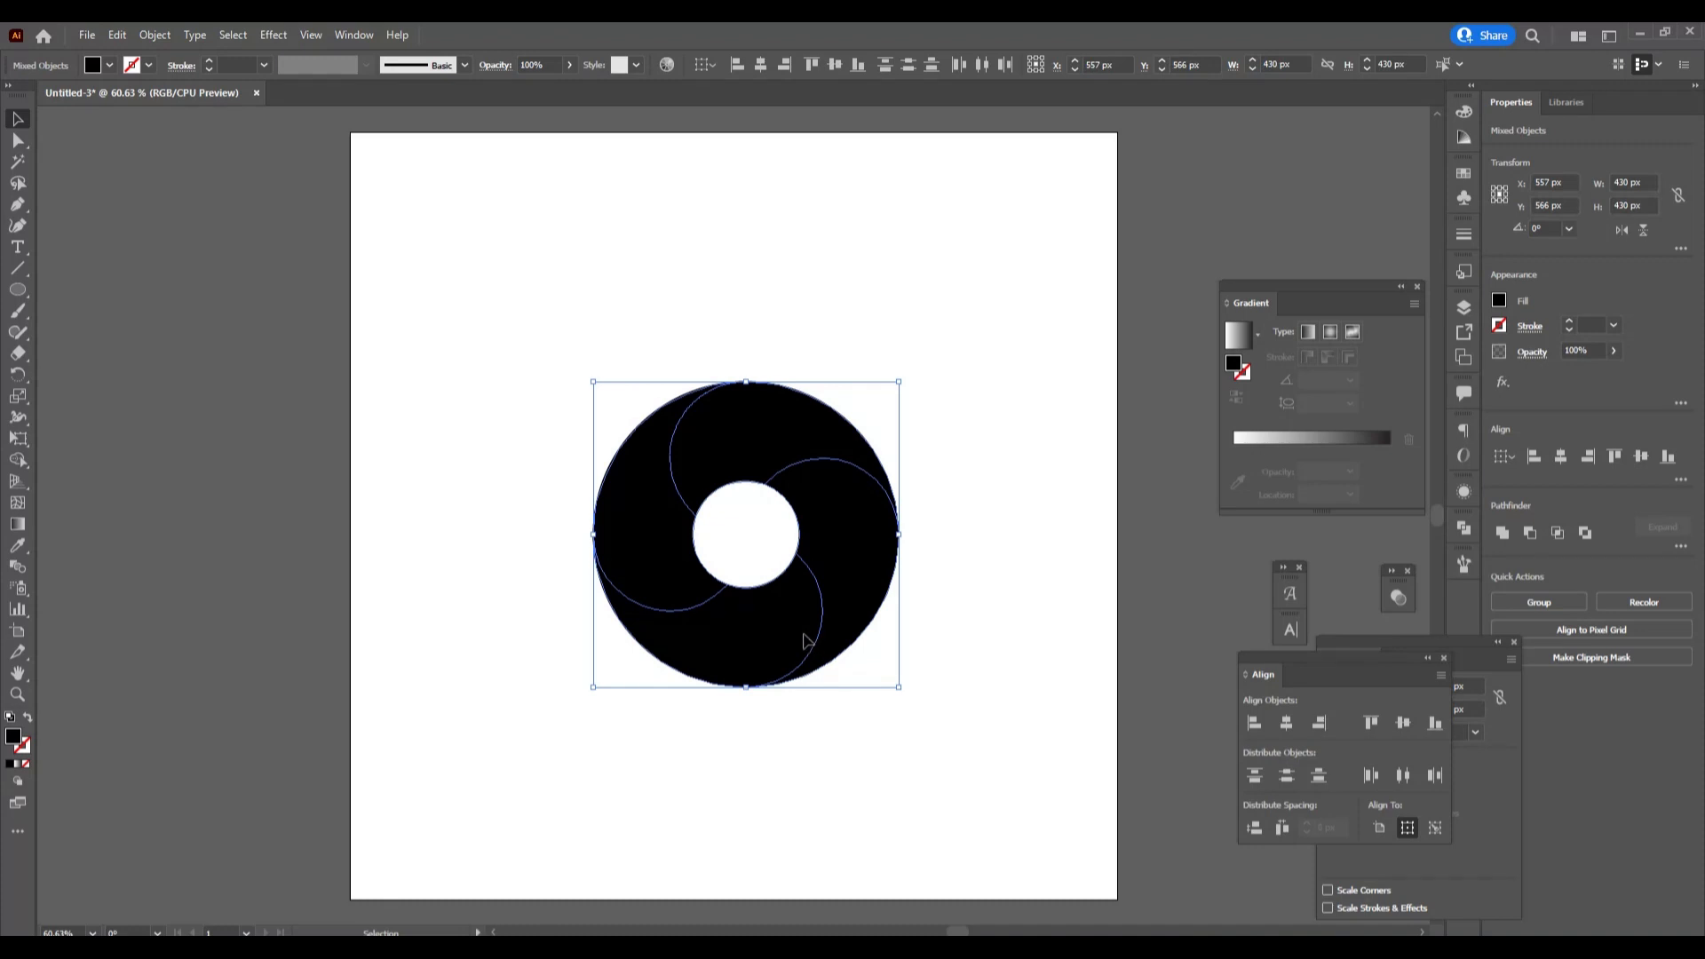
left_click_drag(806, 640, 794, 633)
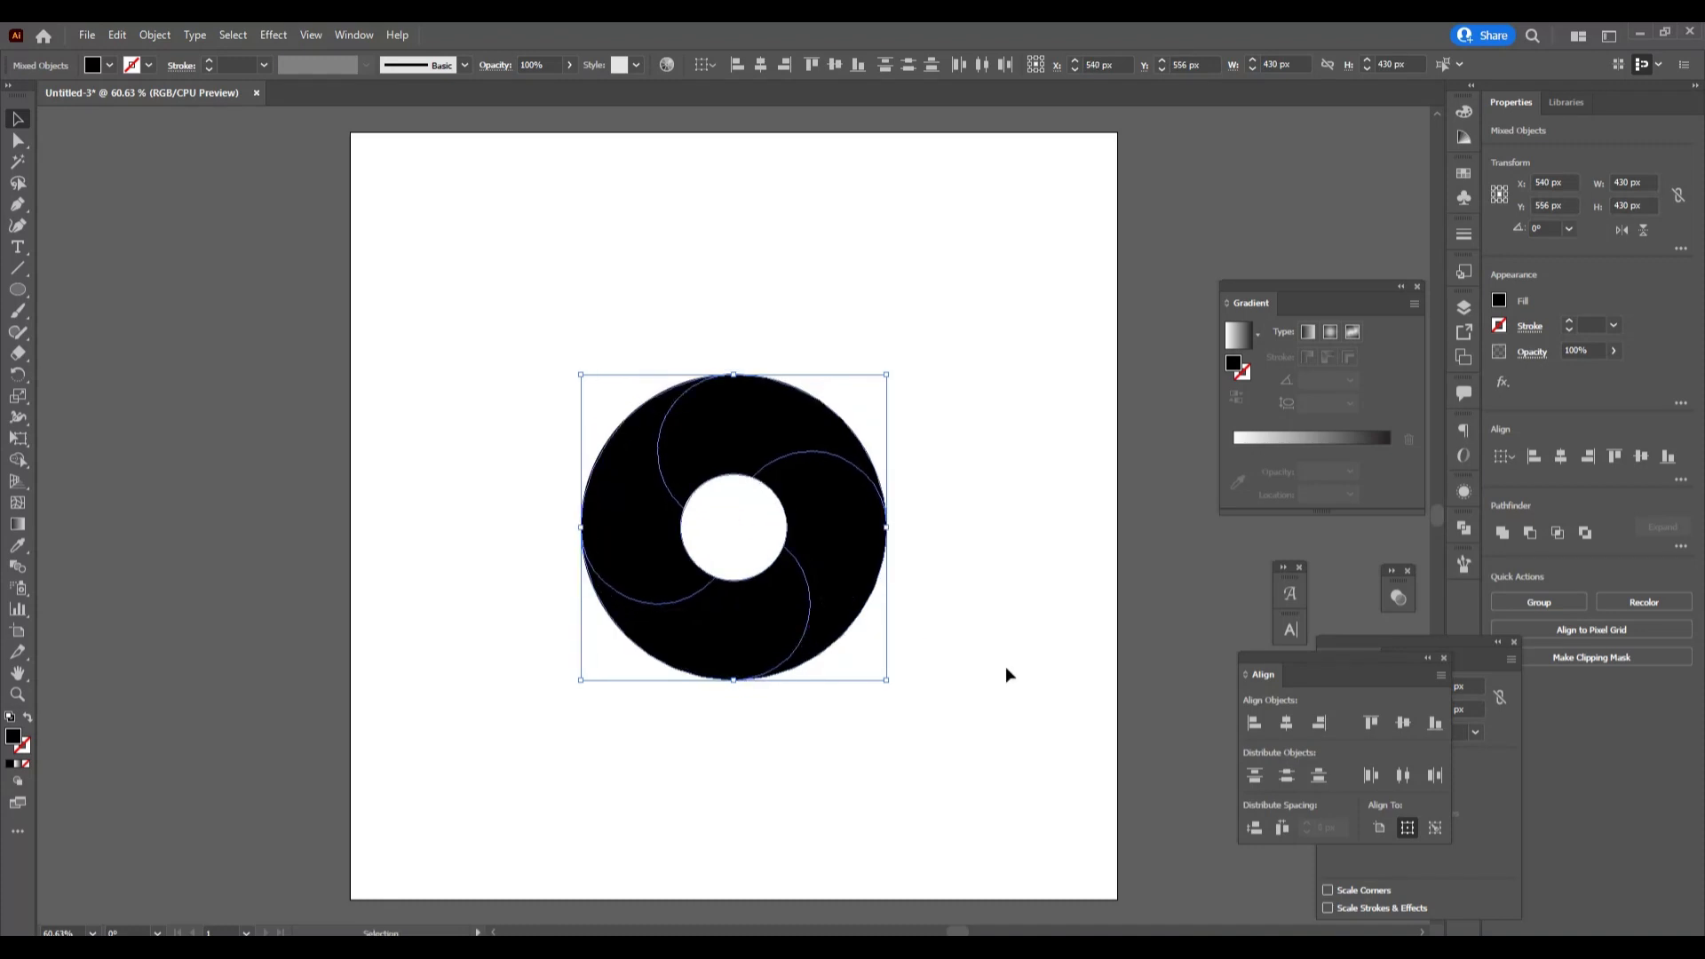
left_click(1295, 439)
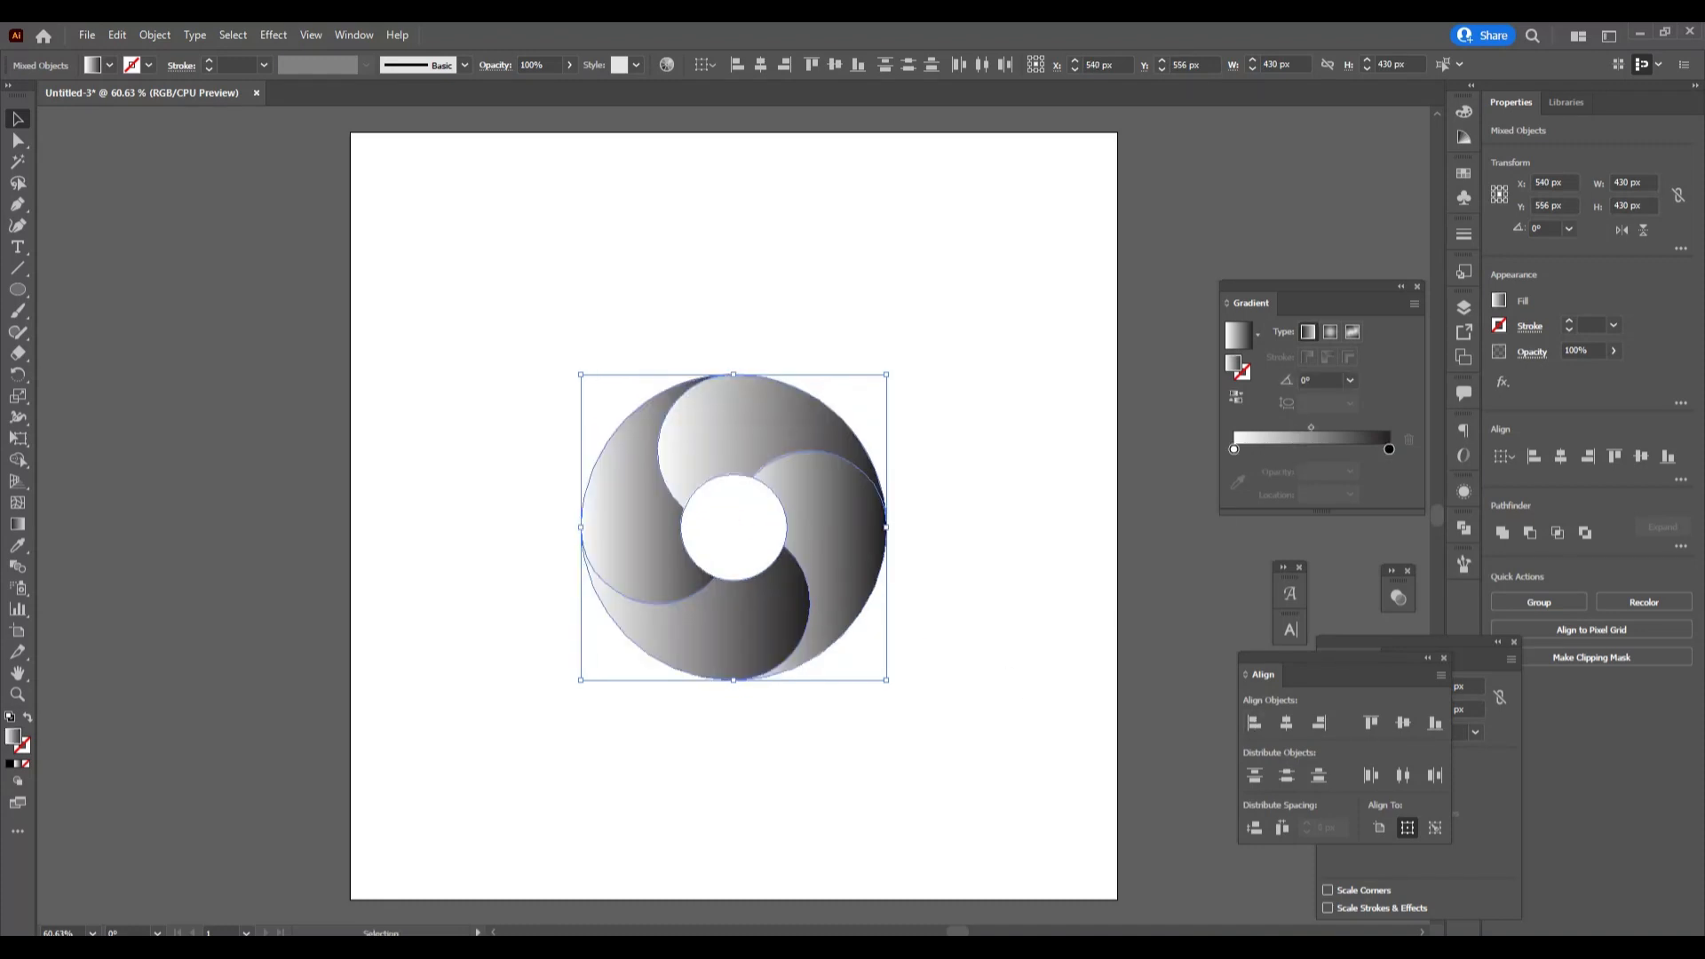
left_click(455, 409)
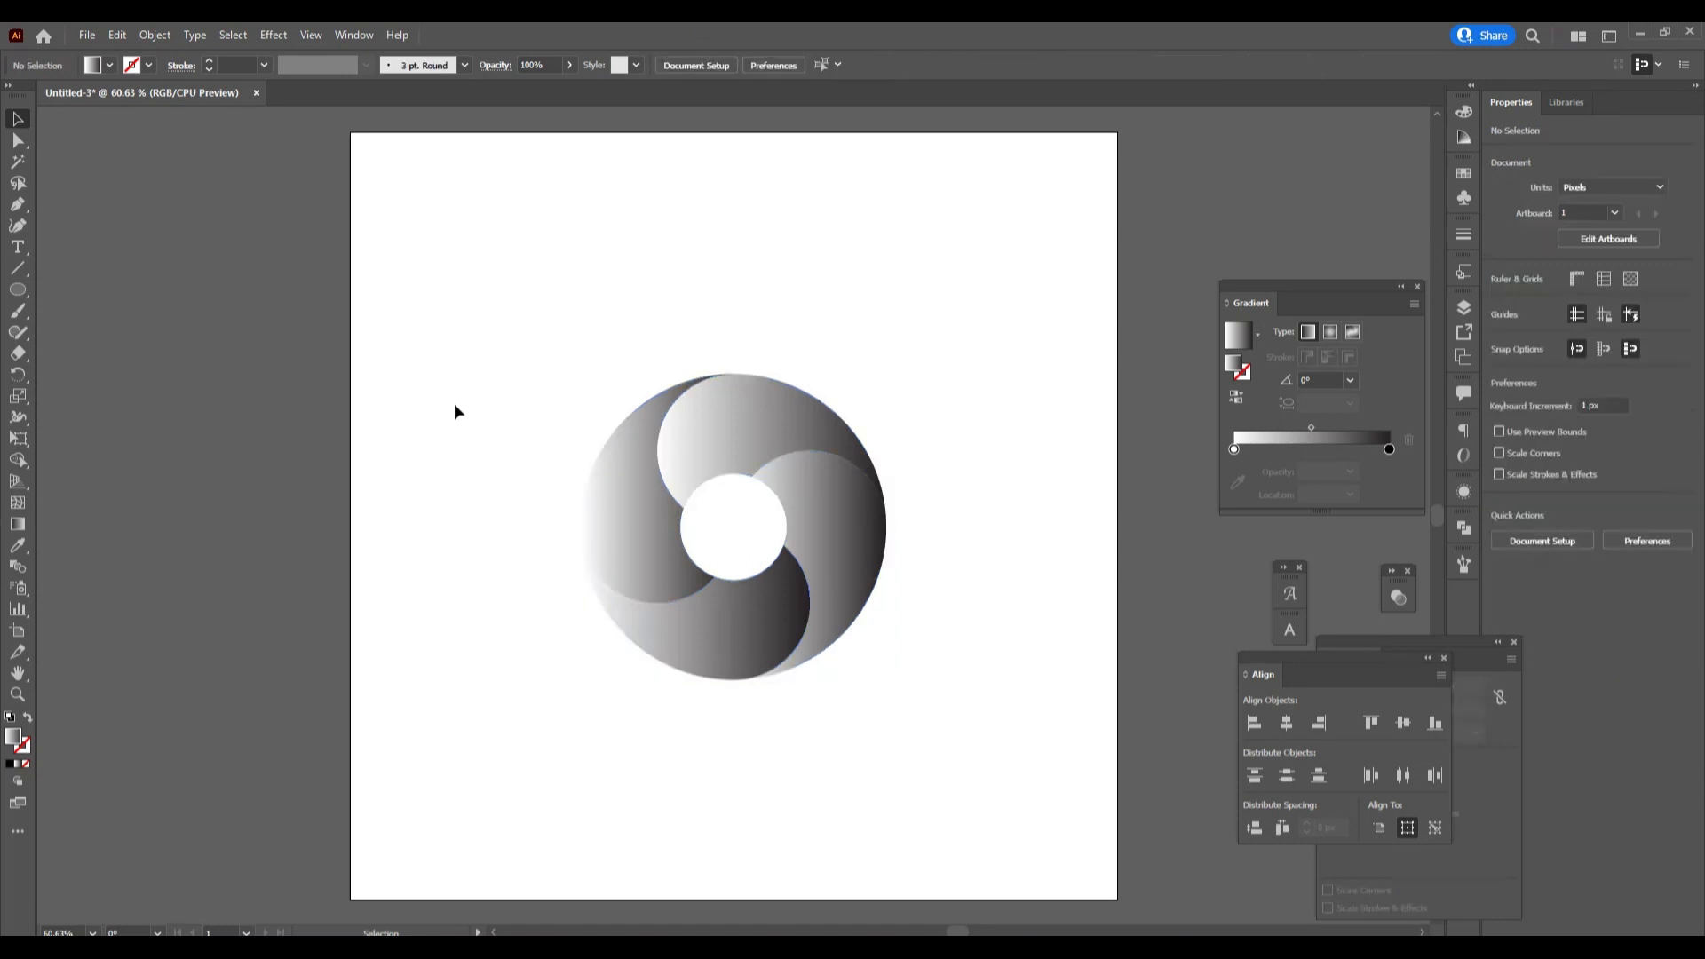
Step: Set both end color stops of the right blade's gradient to near-black
left_click(826, 526)
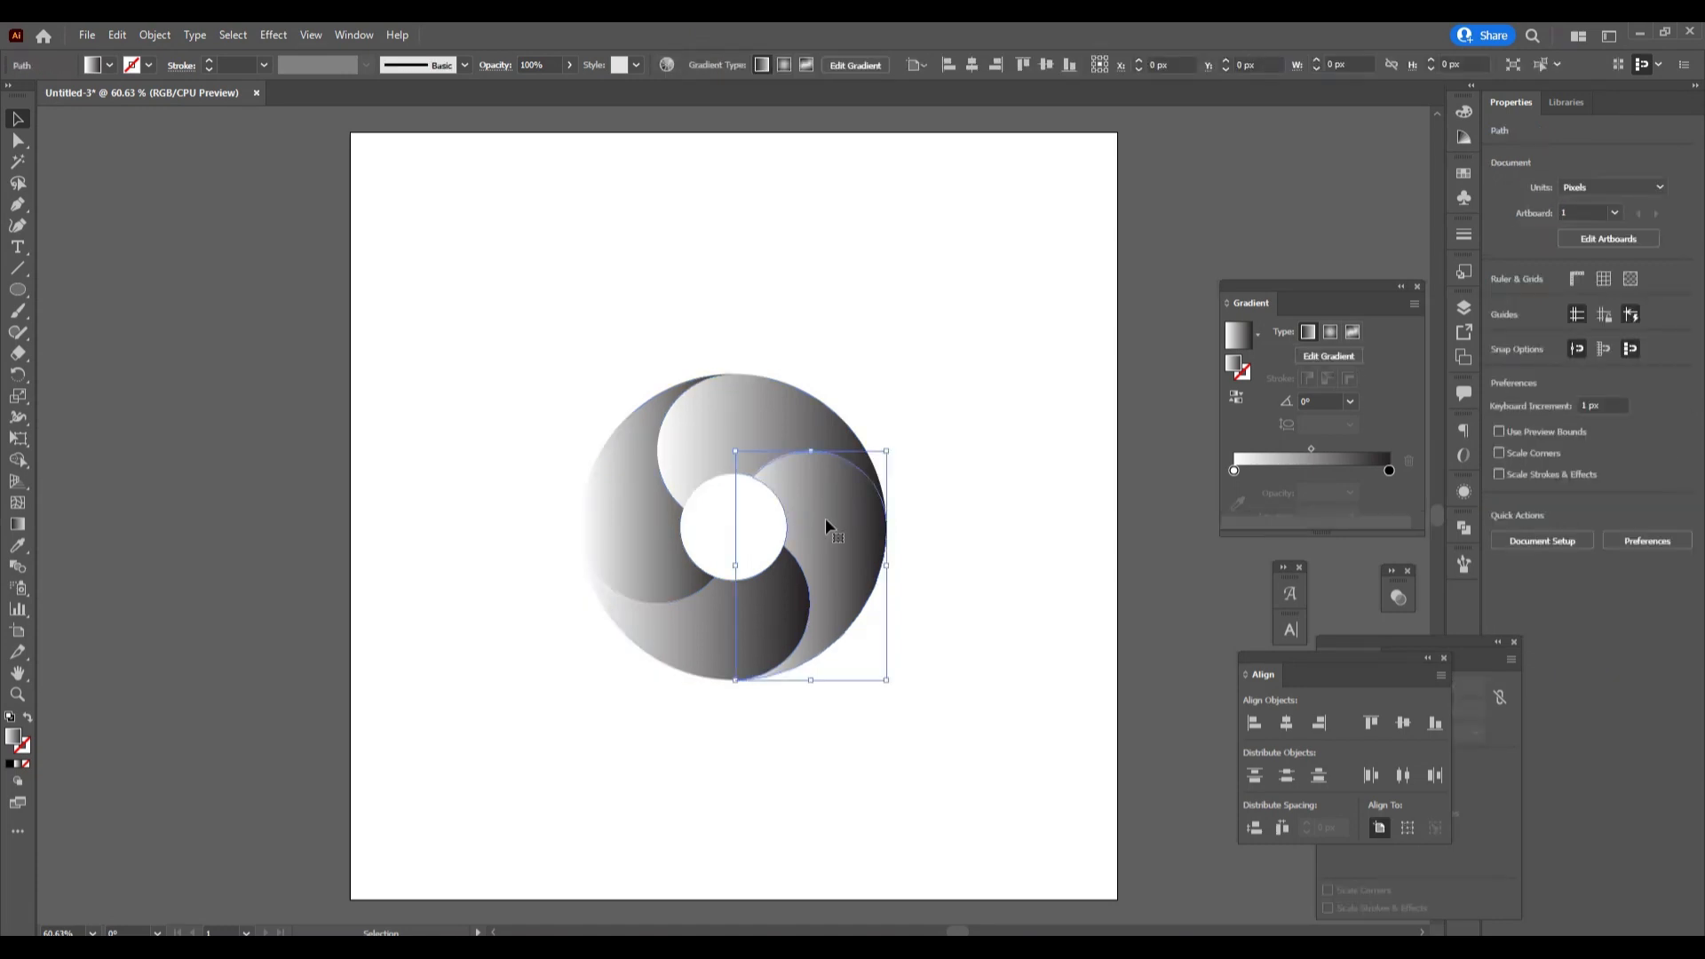
double_click(1234, 471)
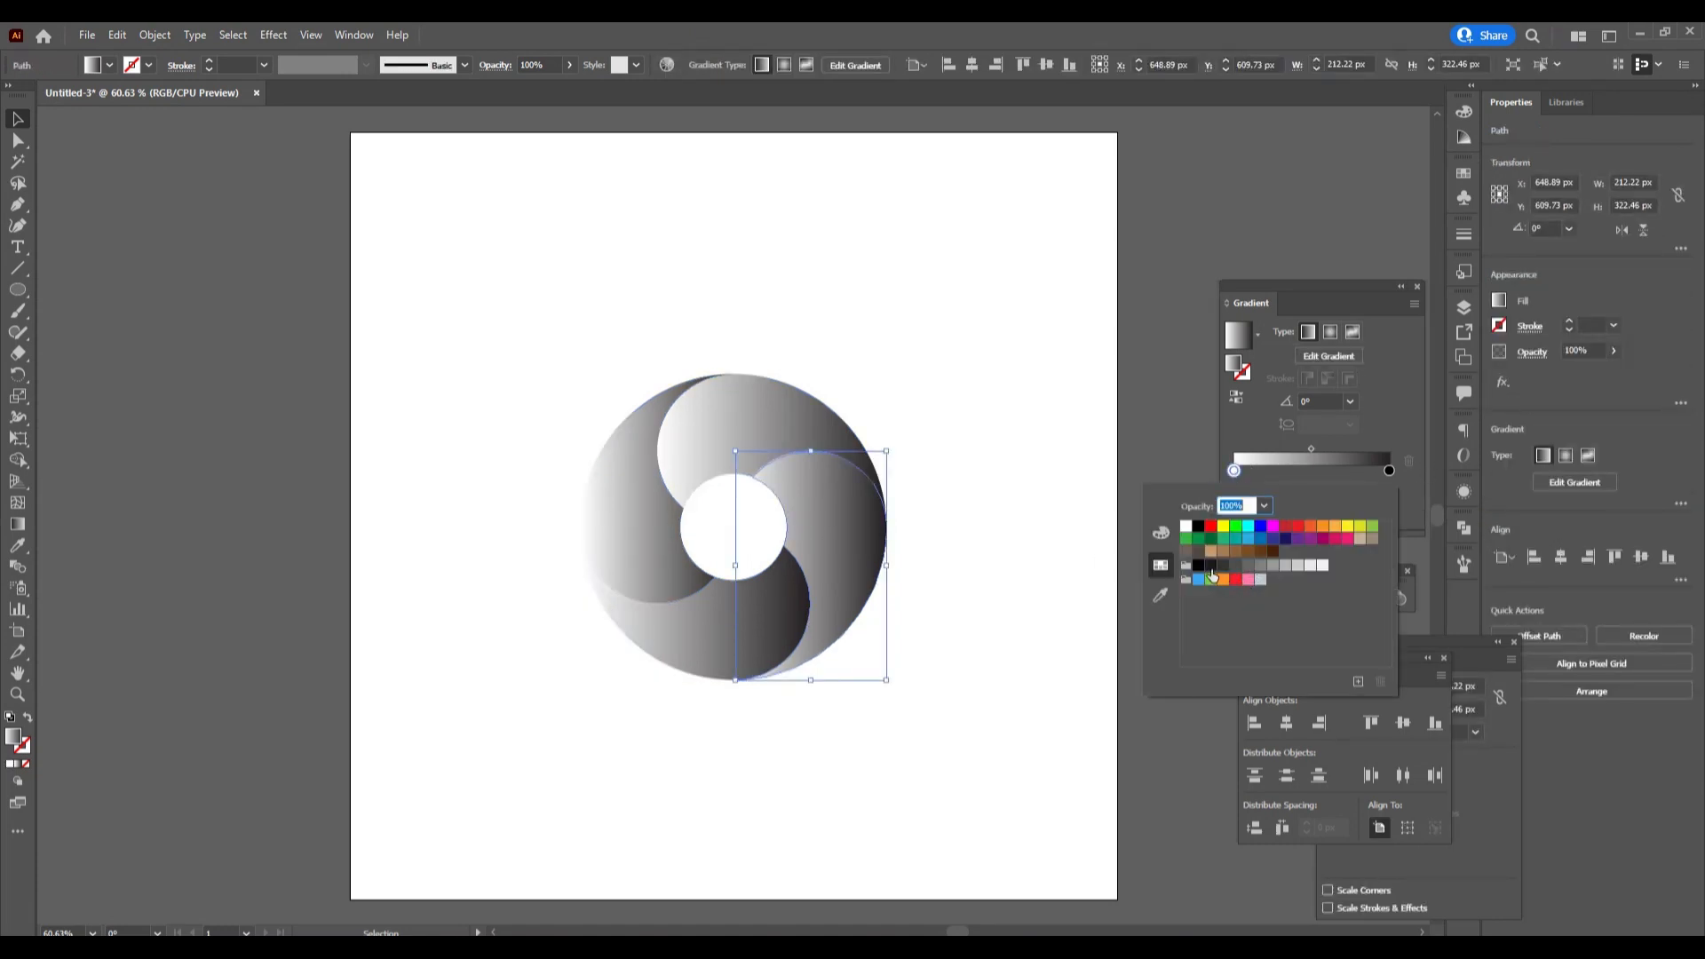
left_click(1211, 570)
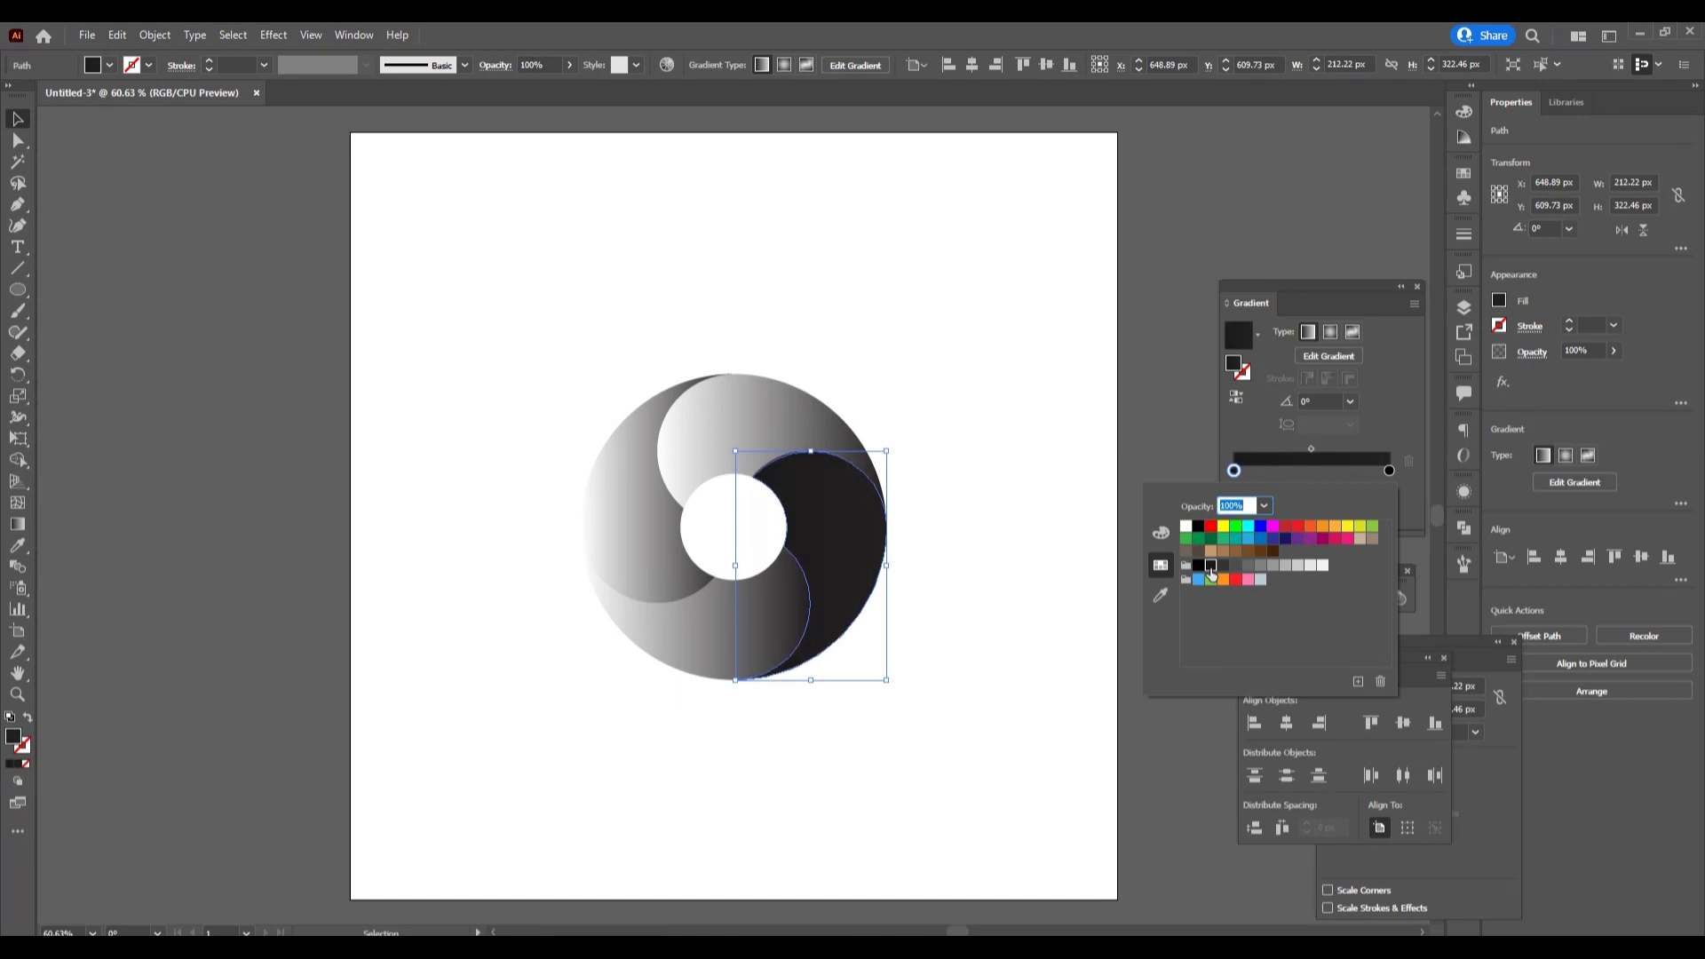
double_click(1389, 471)
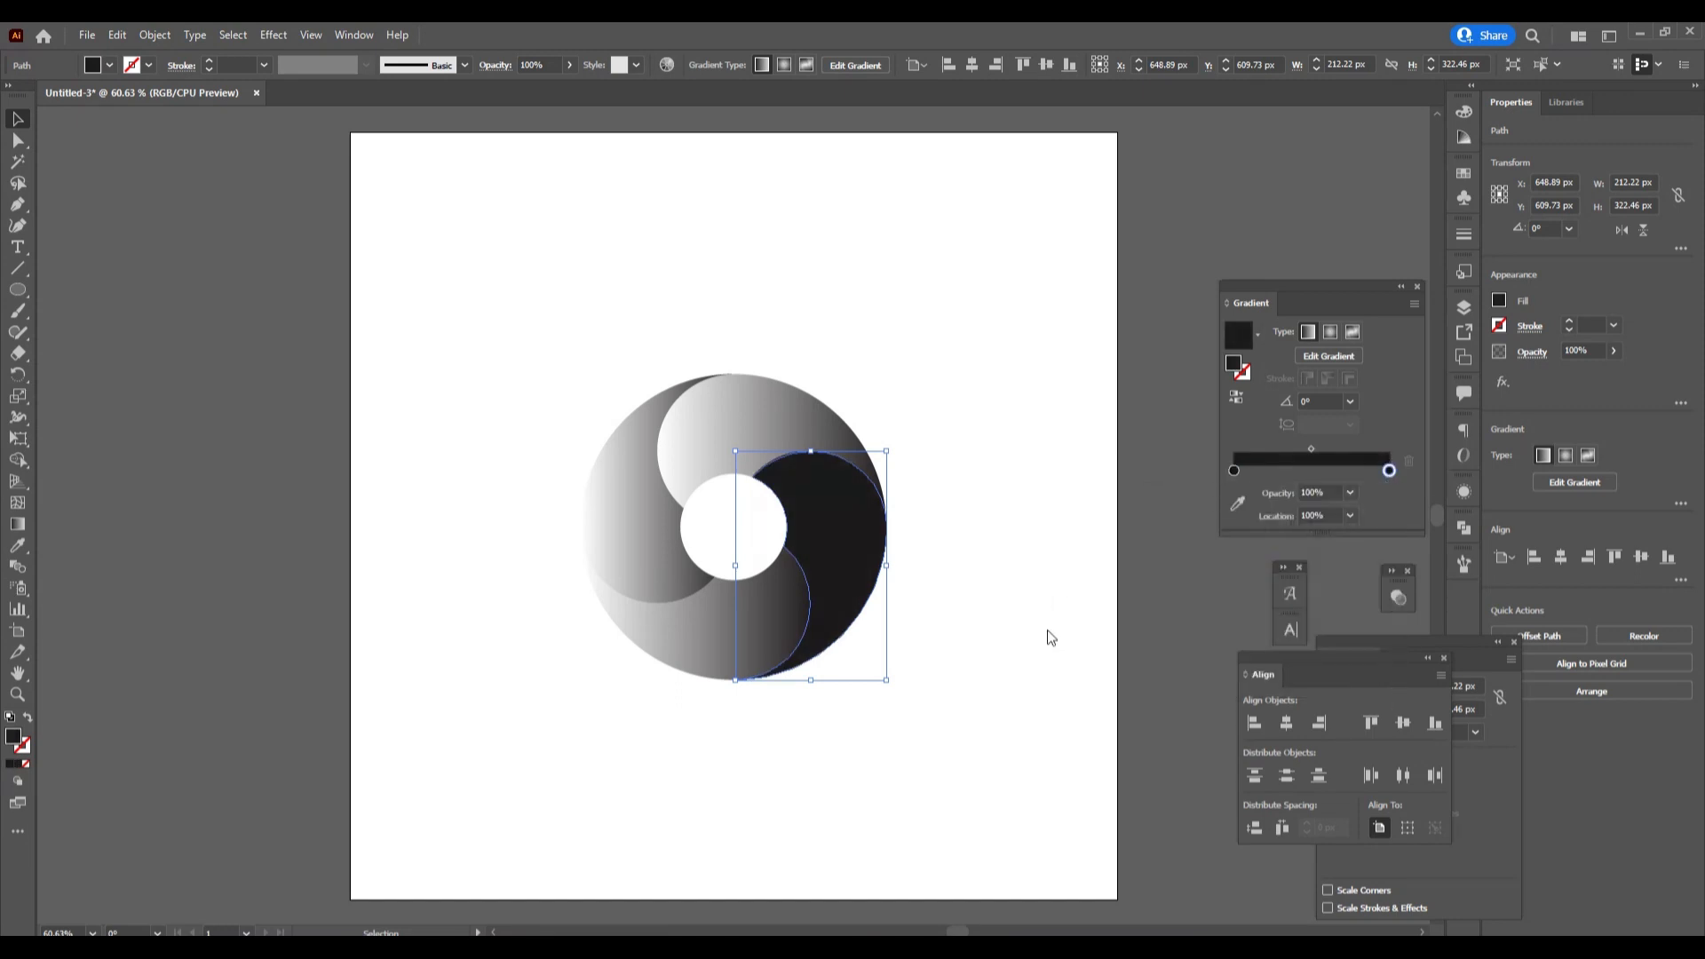
Step: Add a middle color stop at the 50% location in the right blade's gradient and color it cyan
left_click(1316, 473)
left_click(1350, 519)
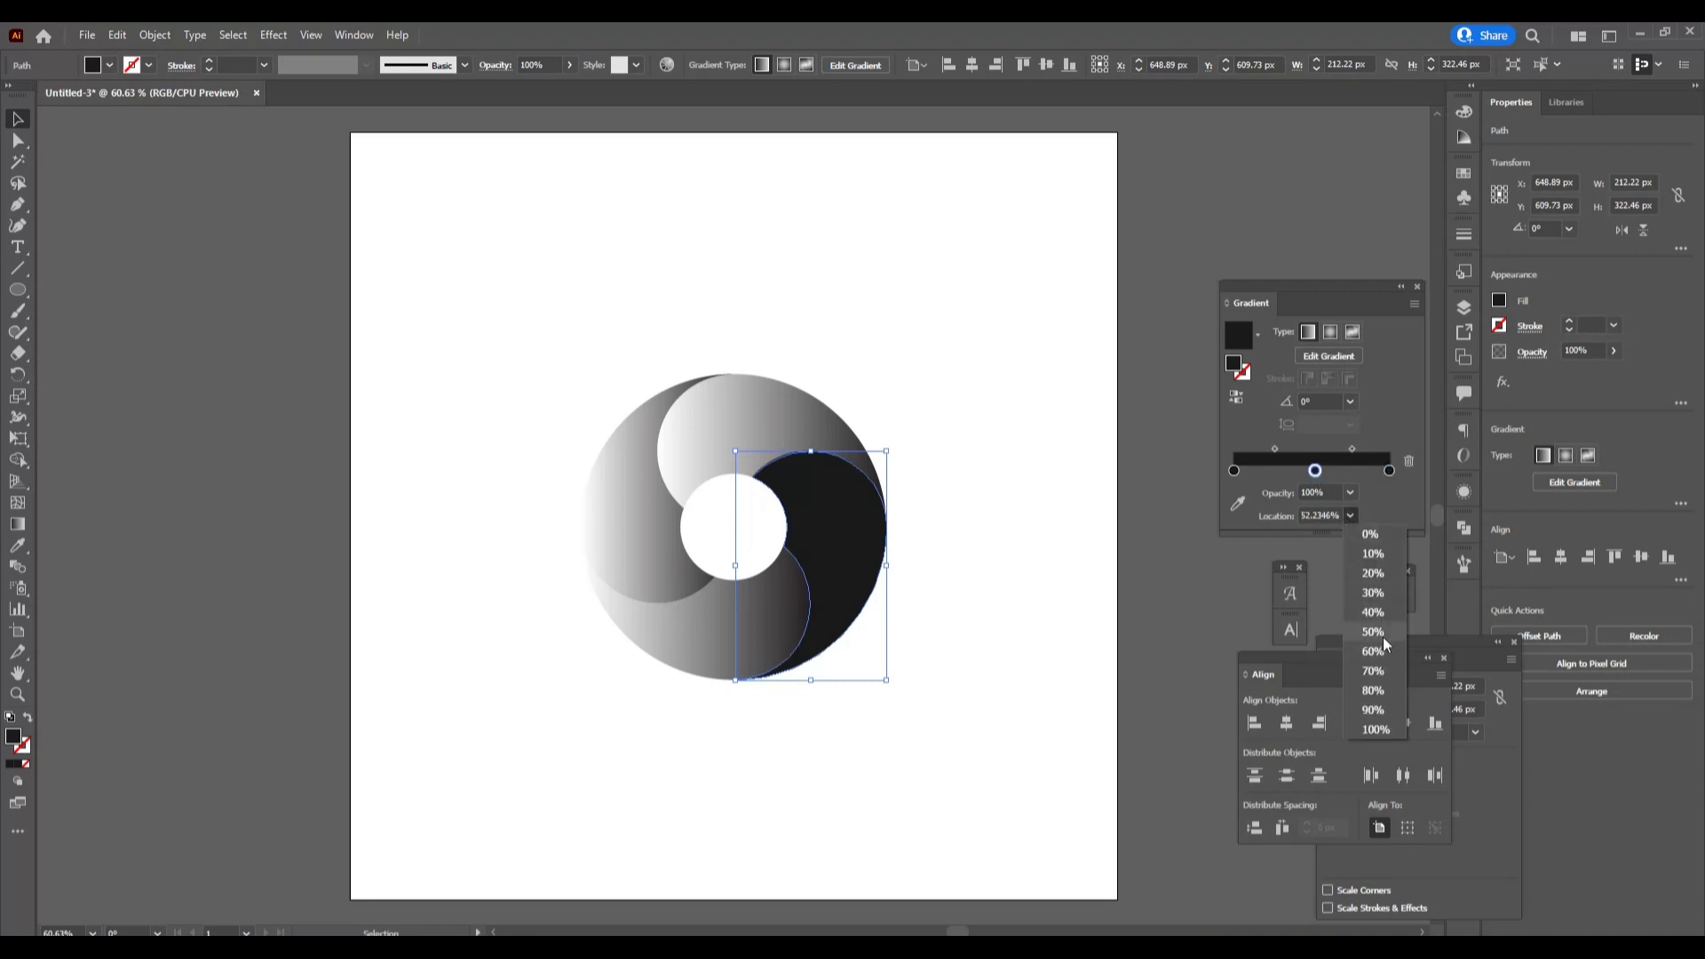
left_click(1383, 636)
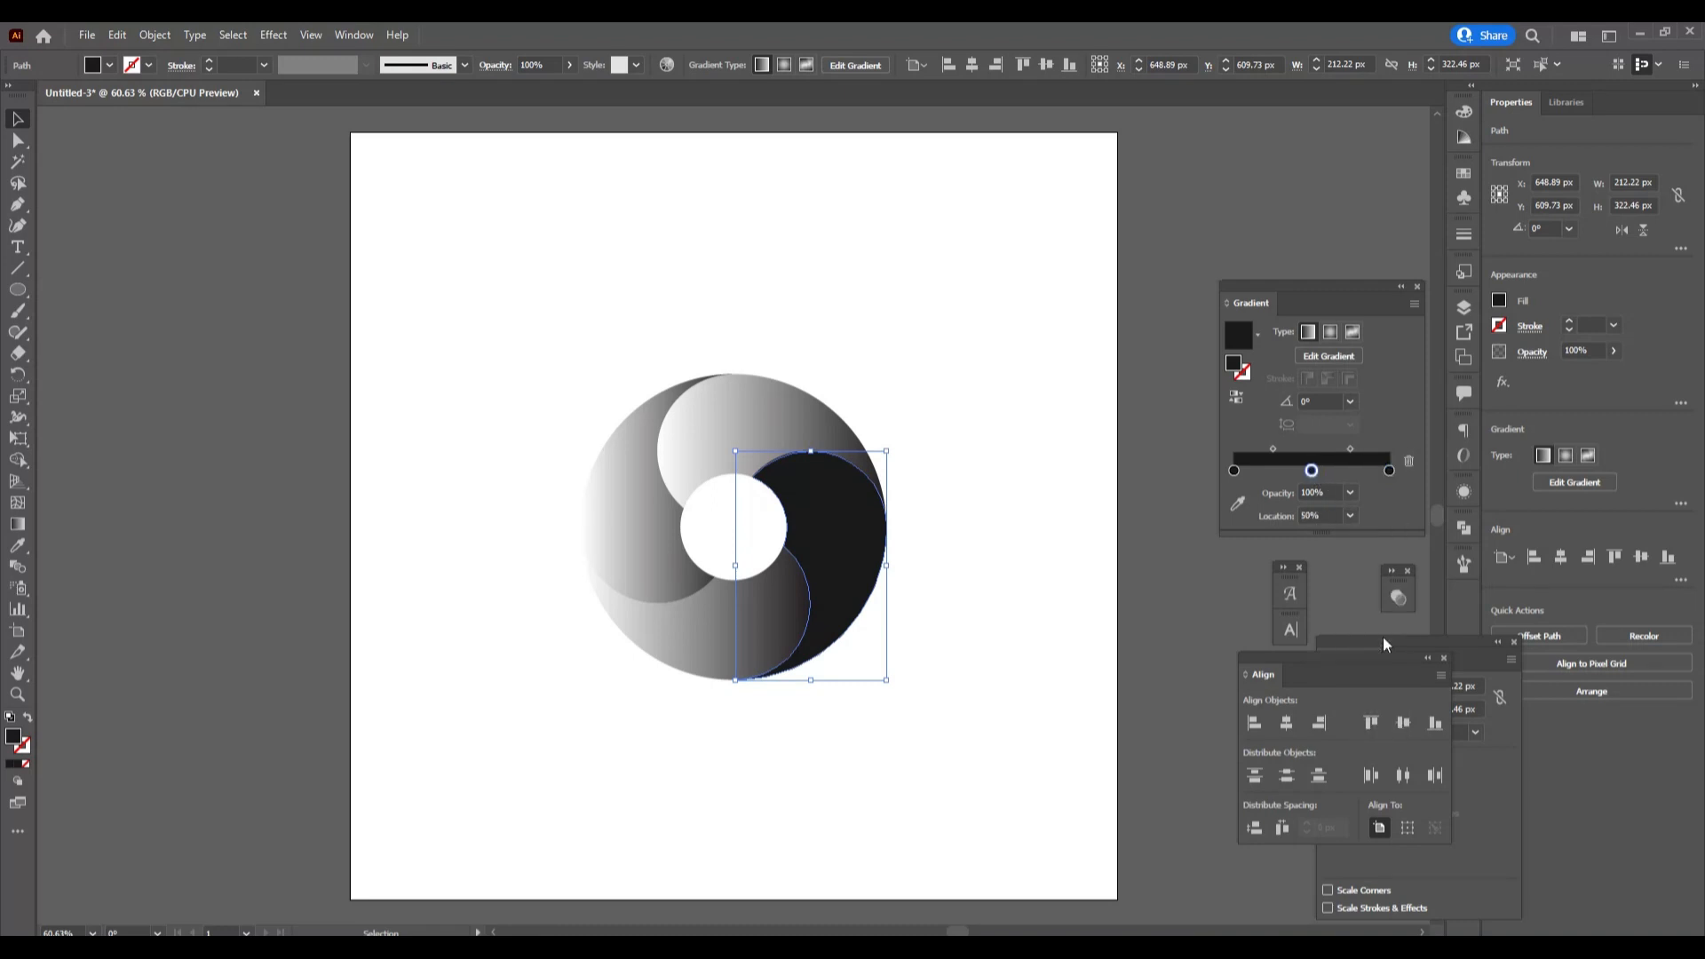
double_click(1313, 471)
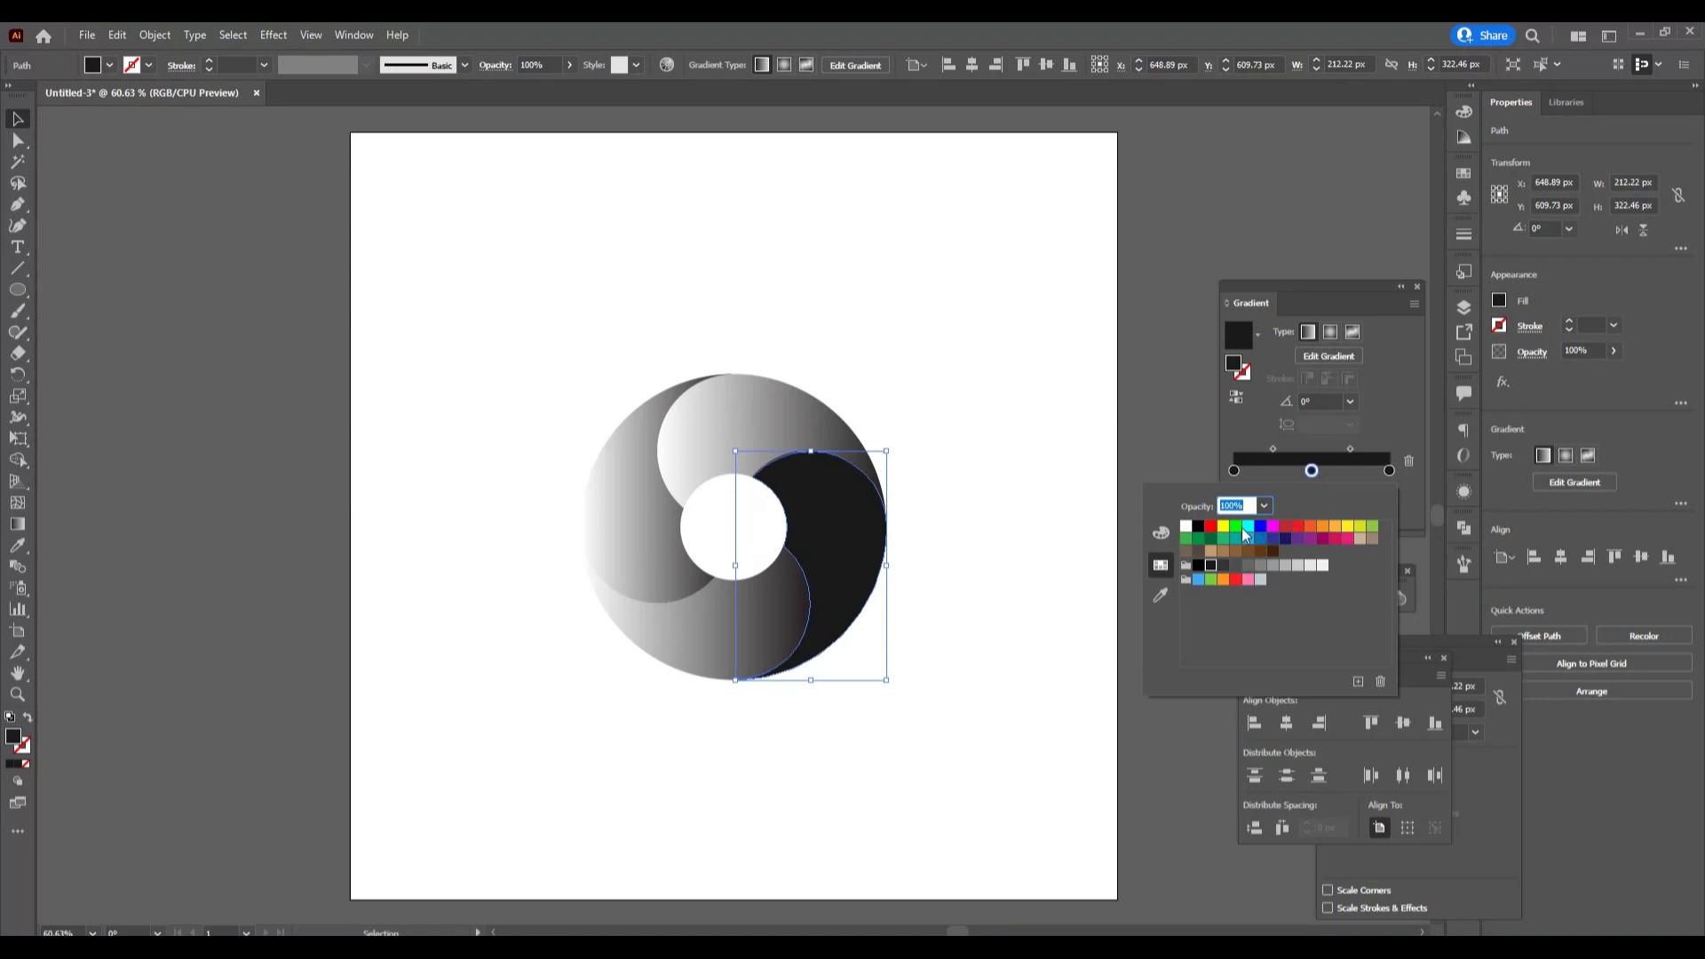
left_click(1246, 530)
key("Escape")
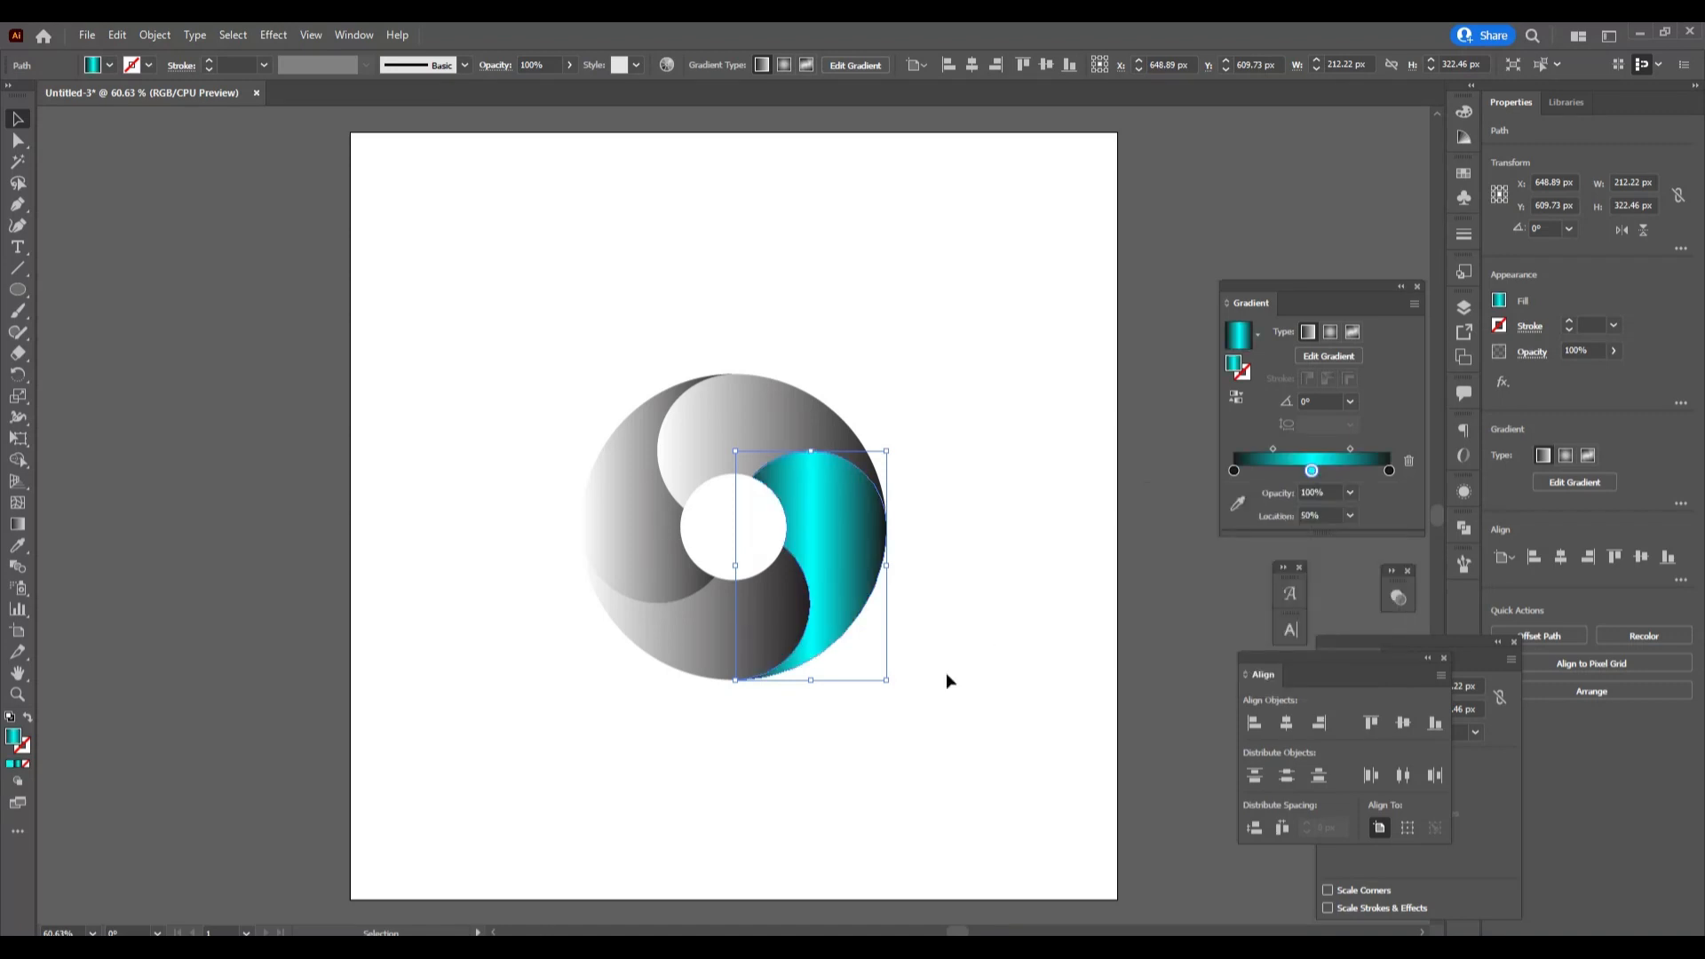
left_click(946, 674)
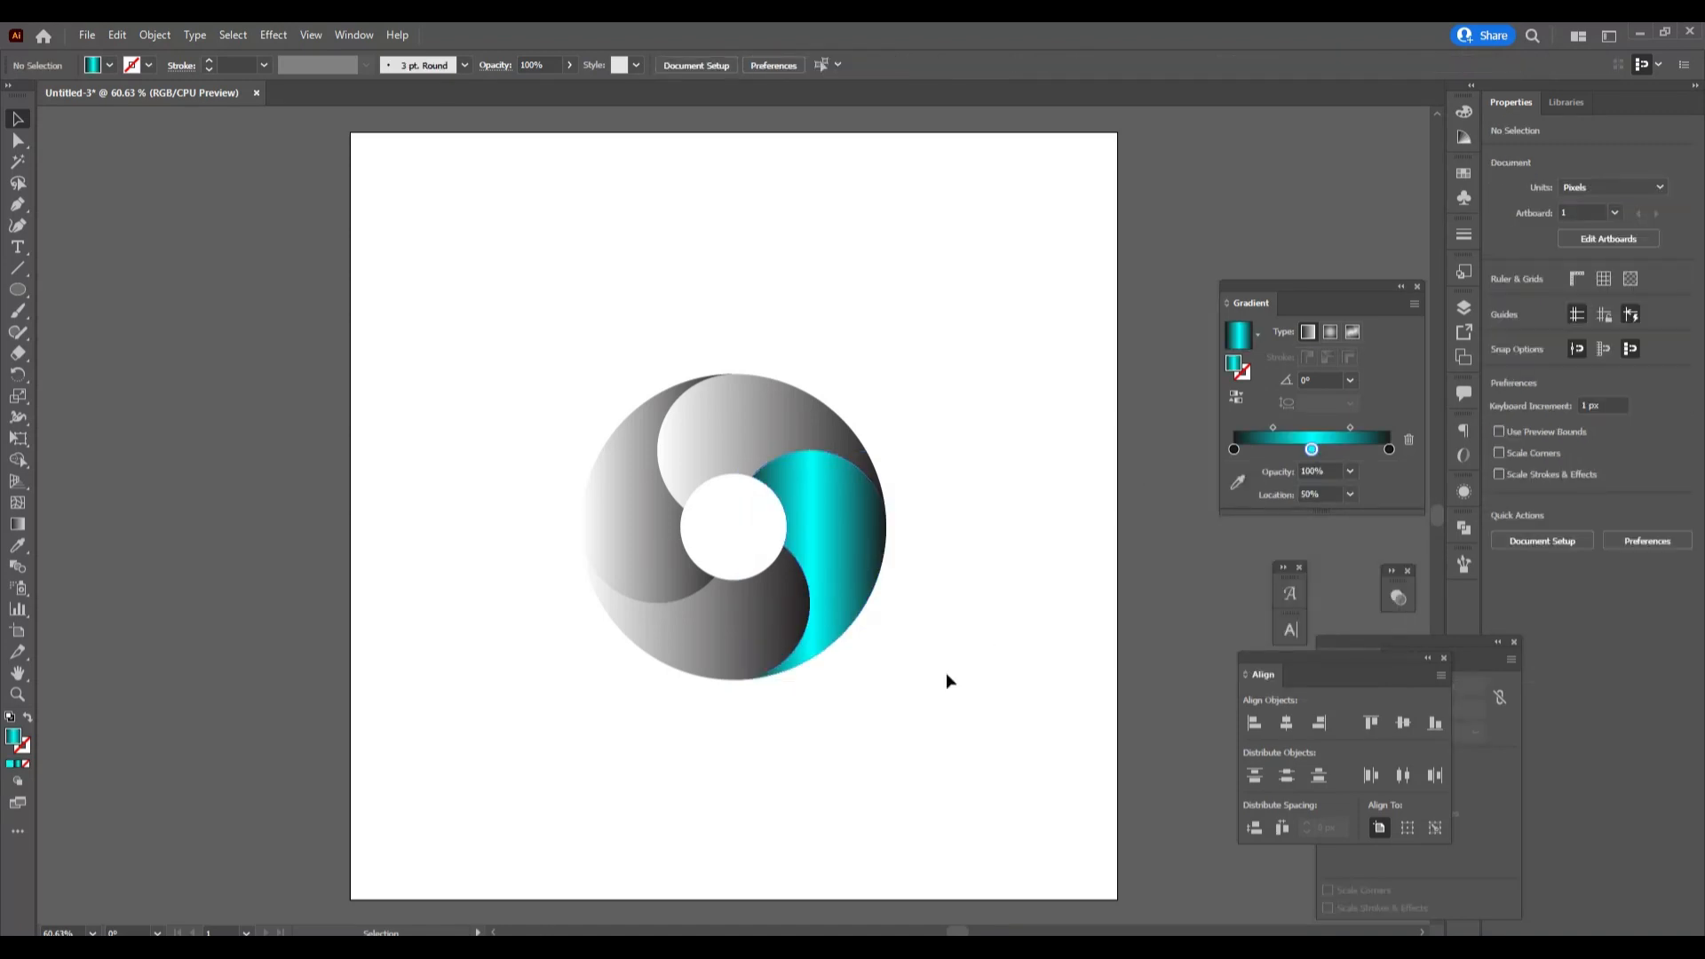
Step: Copy the right blade's black-cyan gradient onto the bottom blade with the Eyedropper tool
left_click(760, 636)
left_click(17, 544)
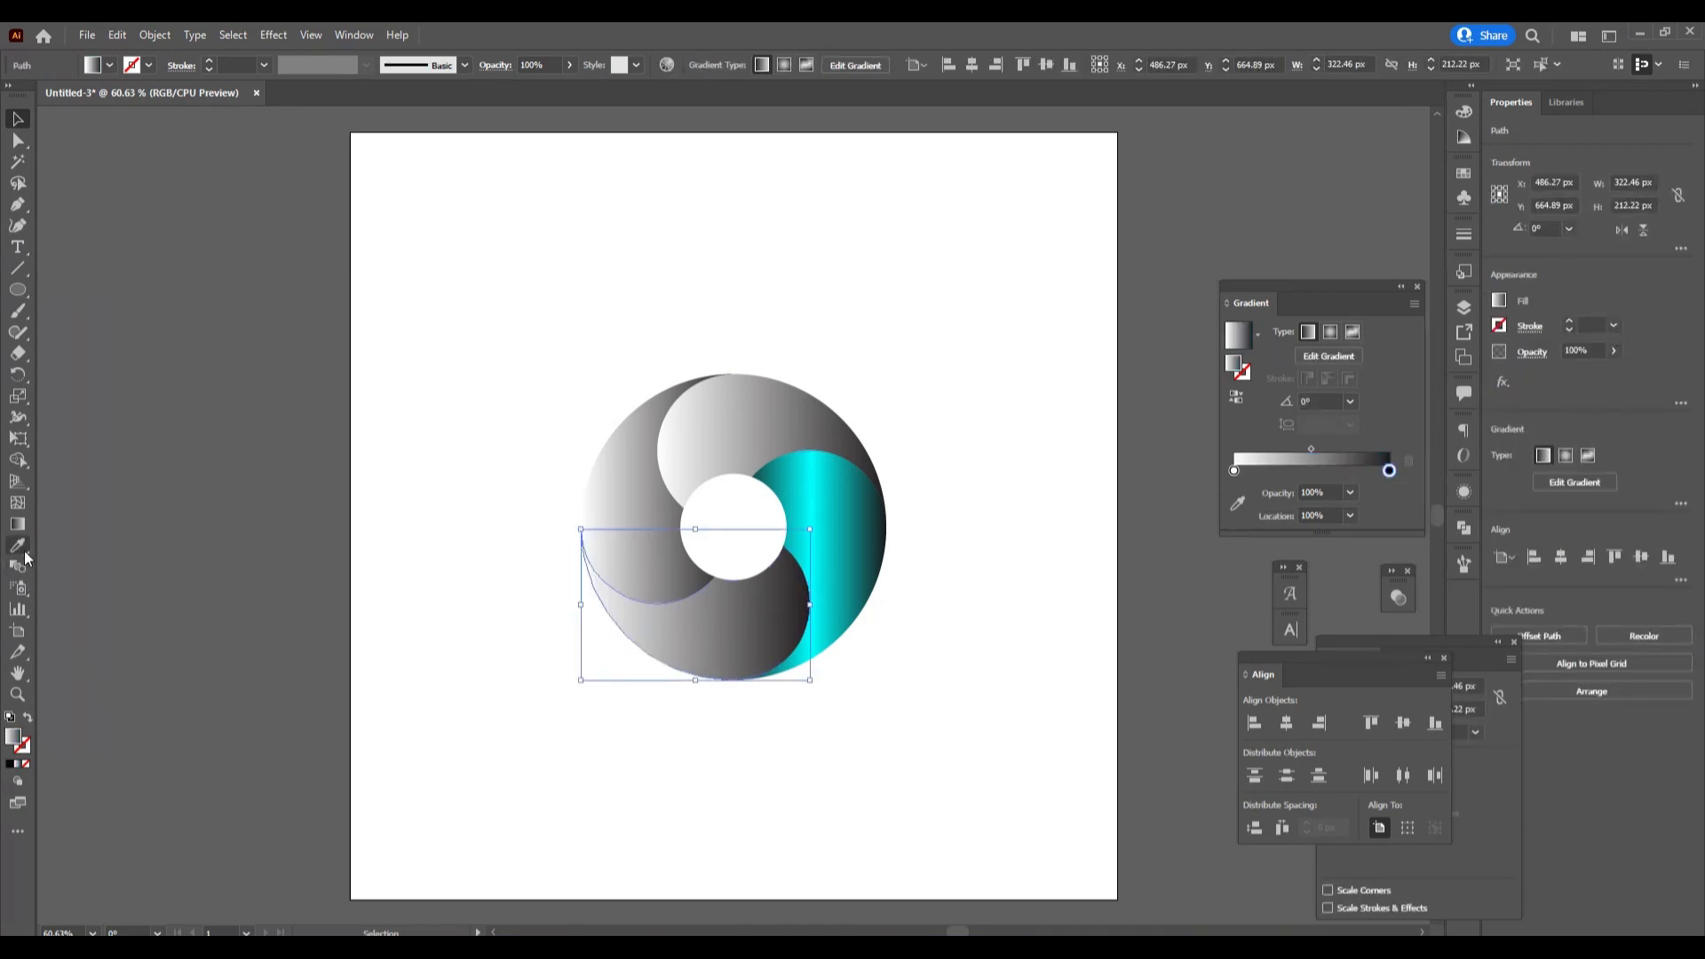
left_click(855, 558)
left_click(18, 118)
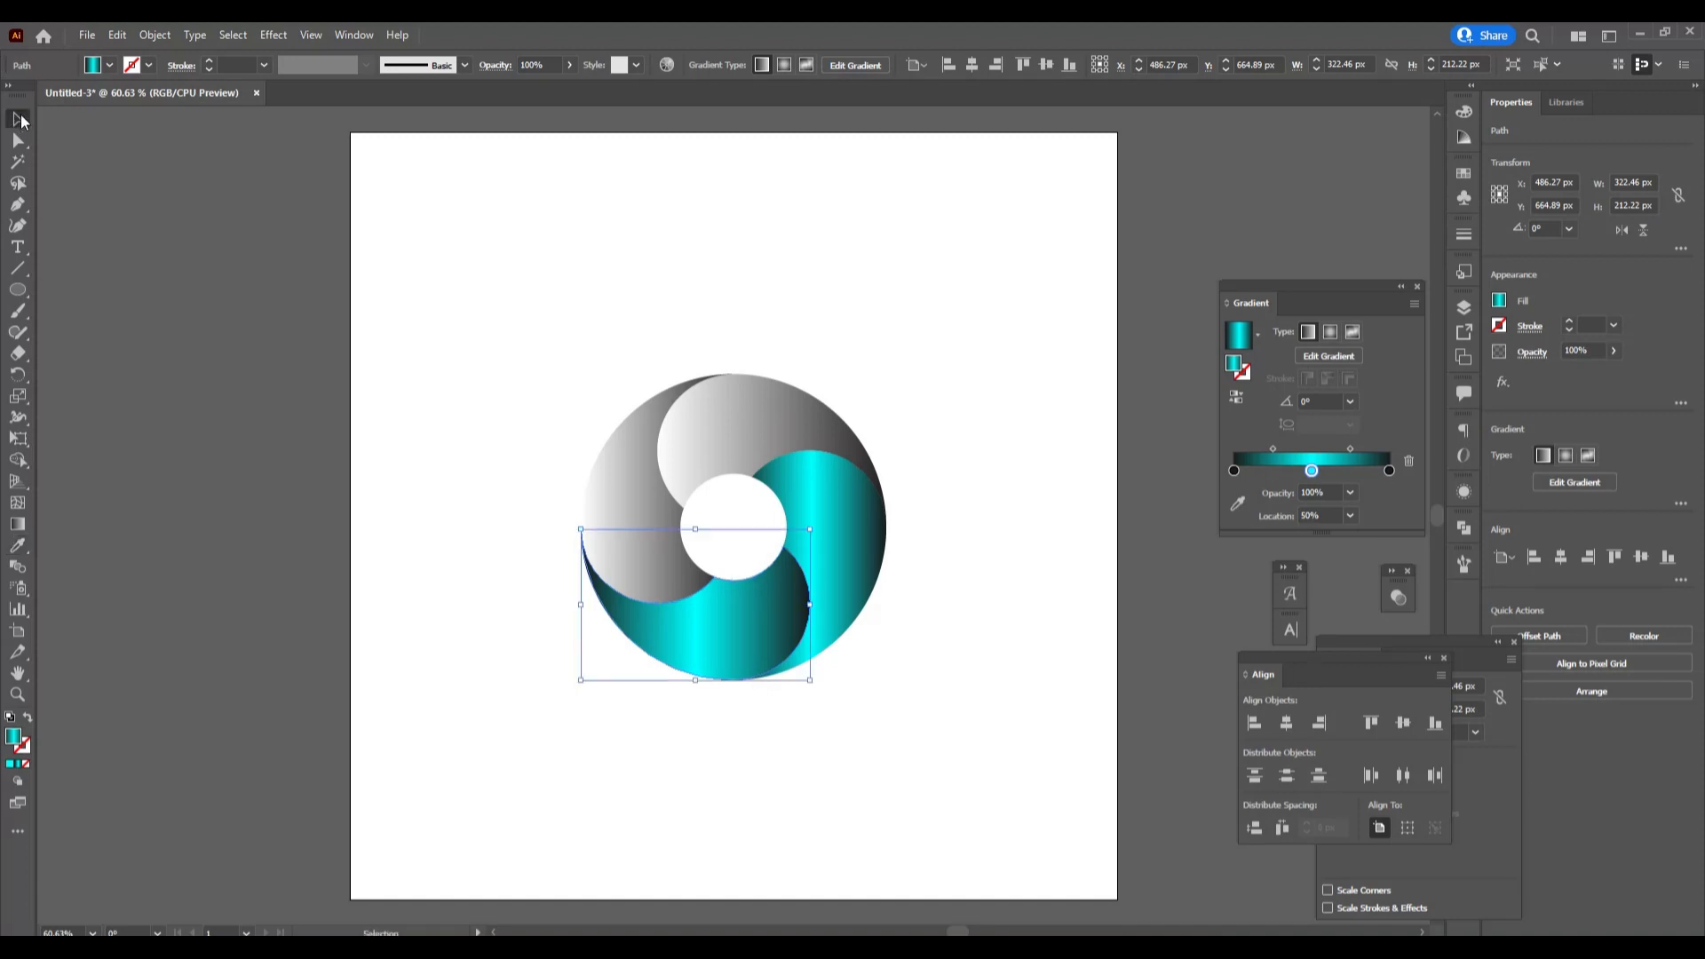
left_click(378, 284)
Step: Apply the right blade's black-cyan gradient to the left blade with the Eyedropper tool
left_click(658, 543)
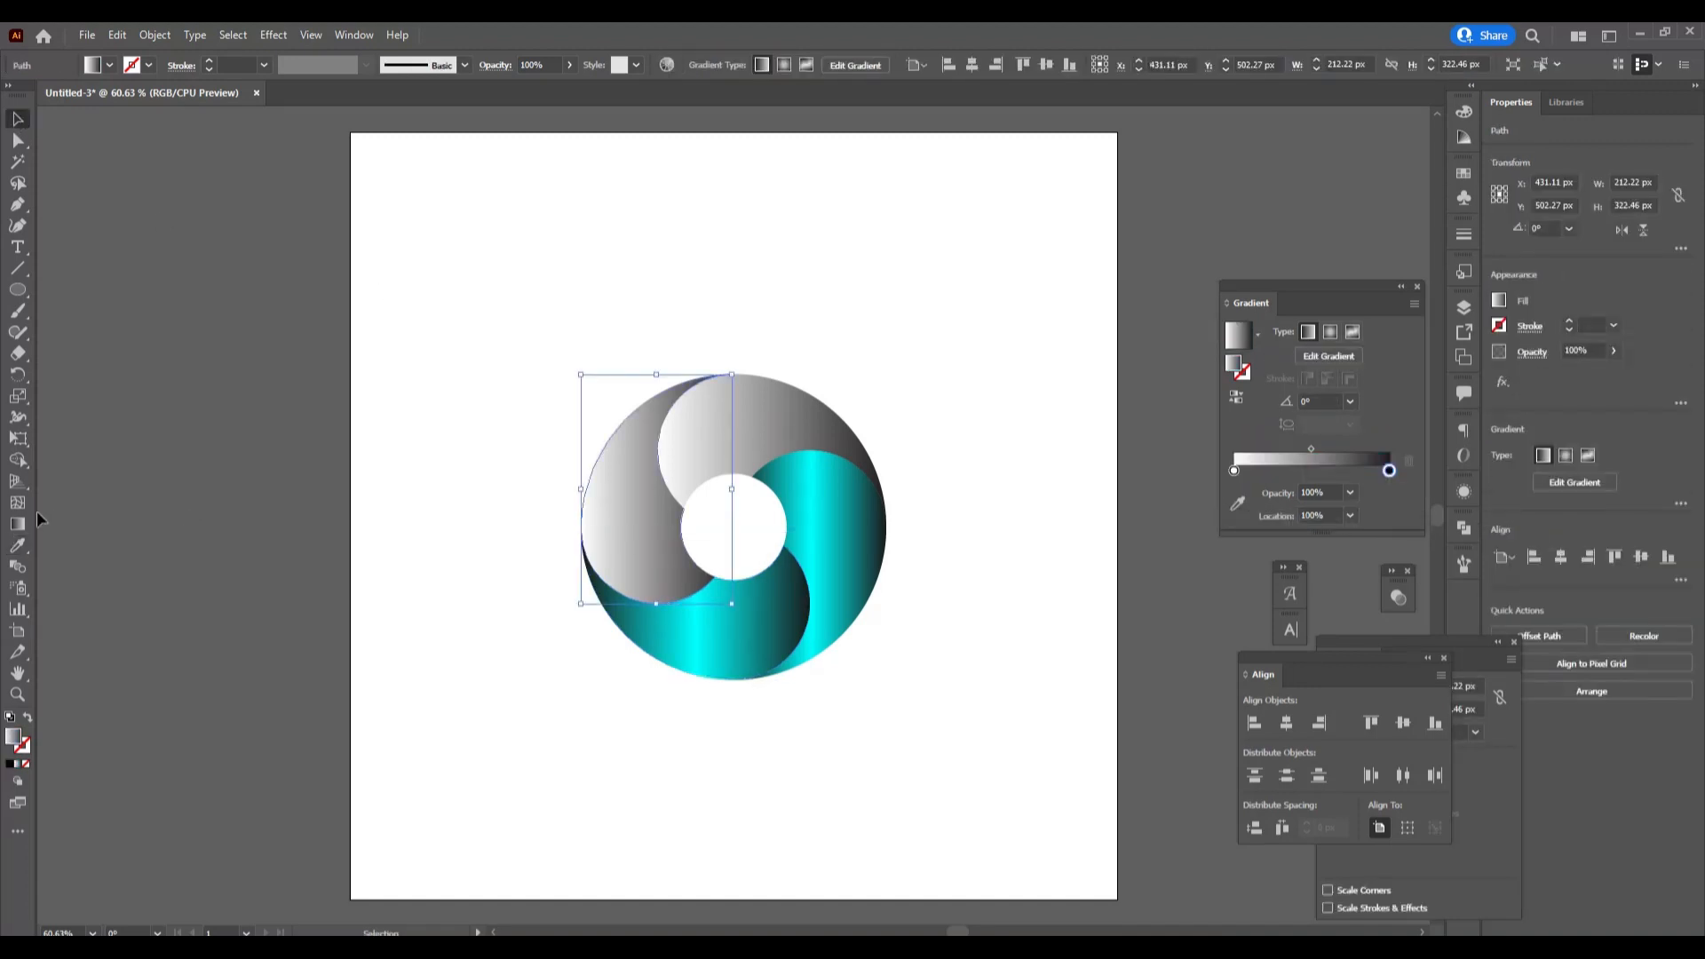
left_click(17, 545)
left_click(876, 539)
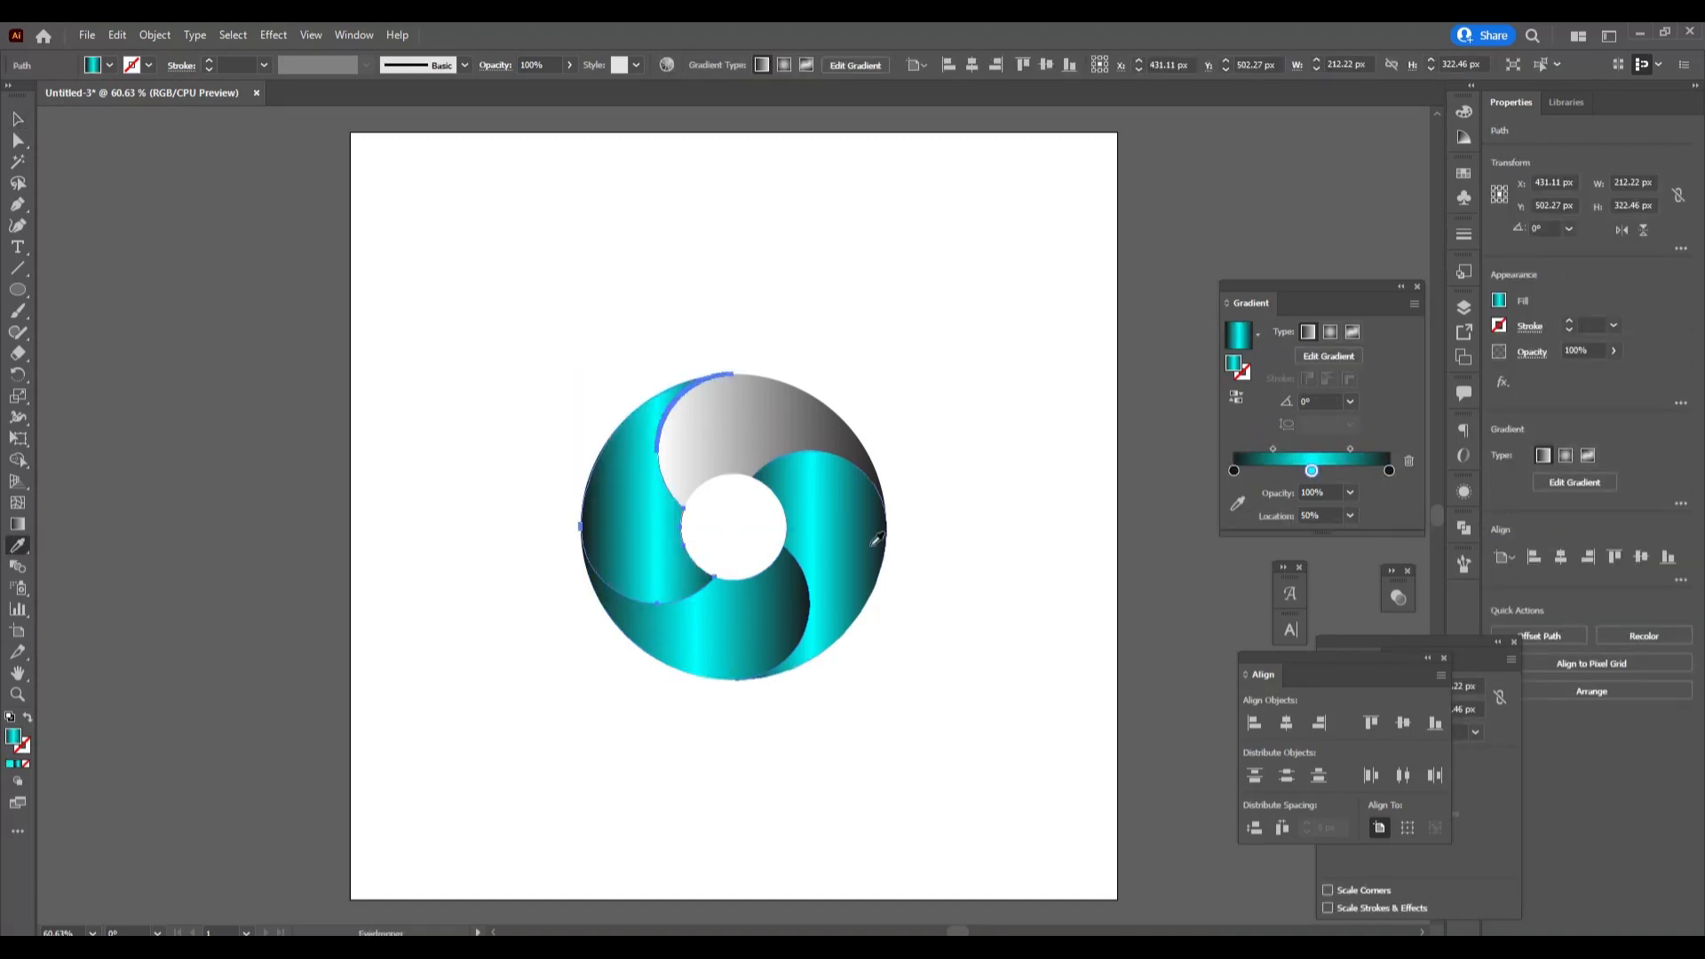
left_click(18, 118)
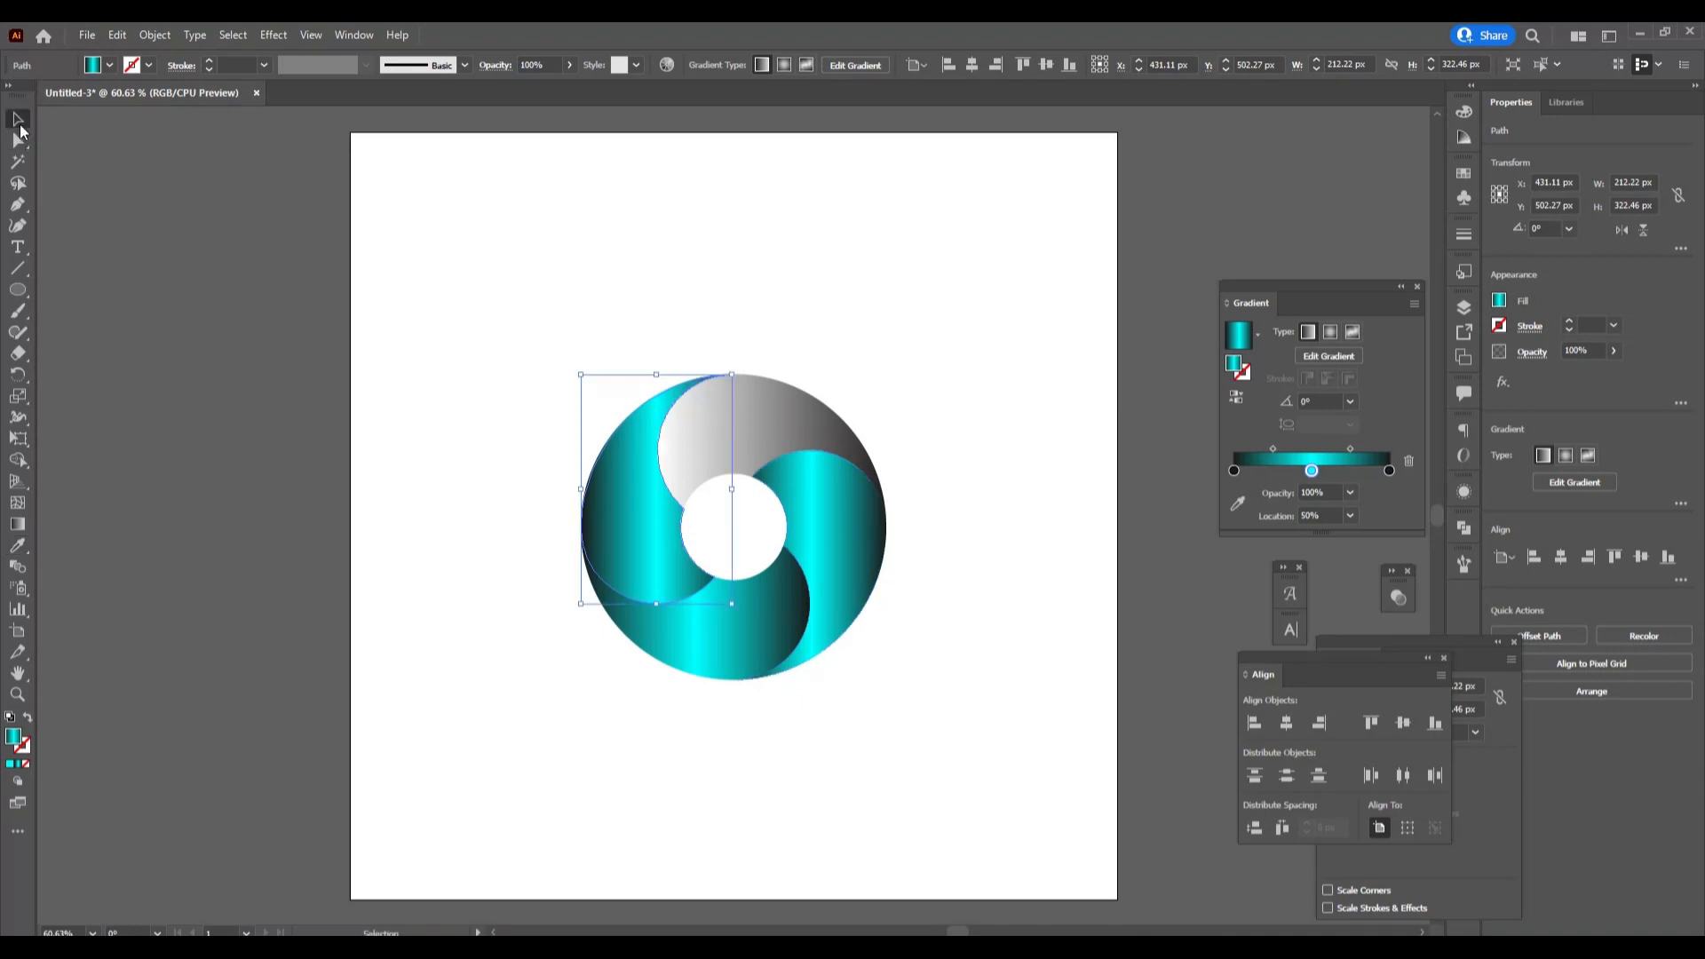
Step: Apply the black-cyan gradient to the top blade with the Eyedropper tool and deselect it
left_click(753, 437)
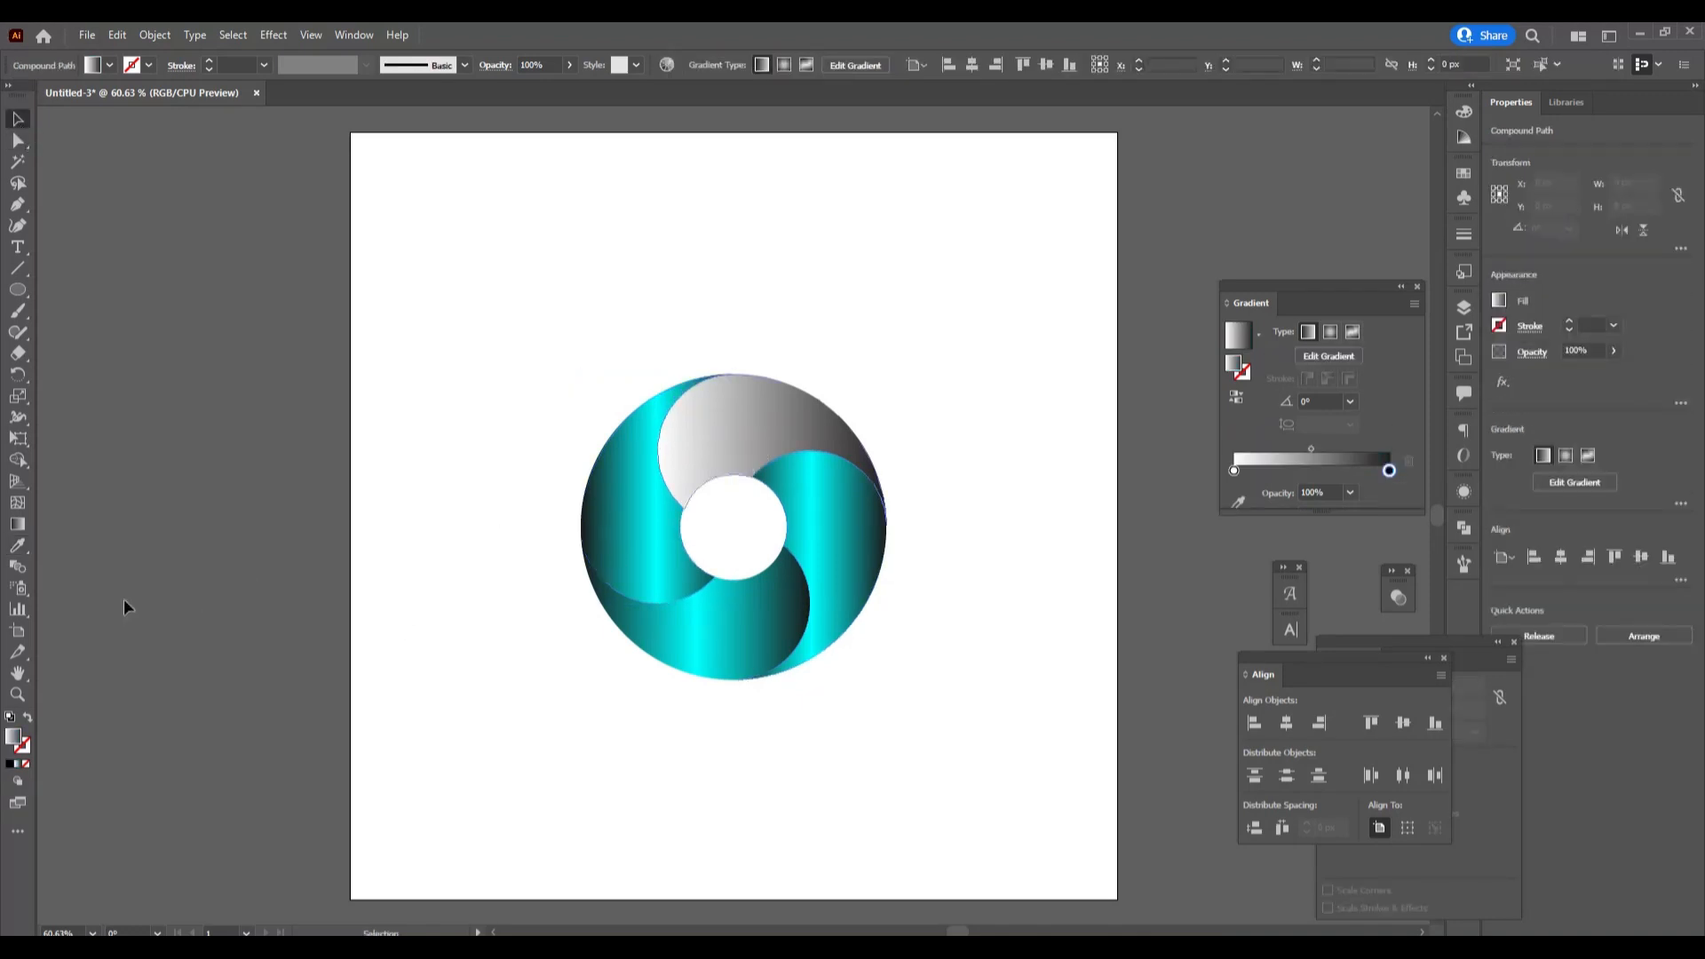
left_click(18, 544)
left_click(808, 514)
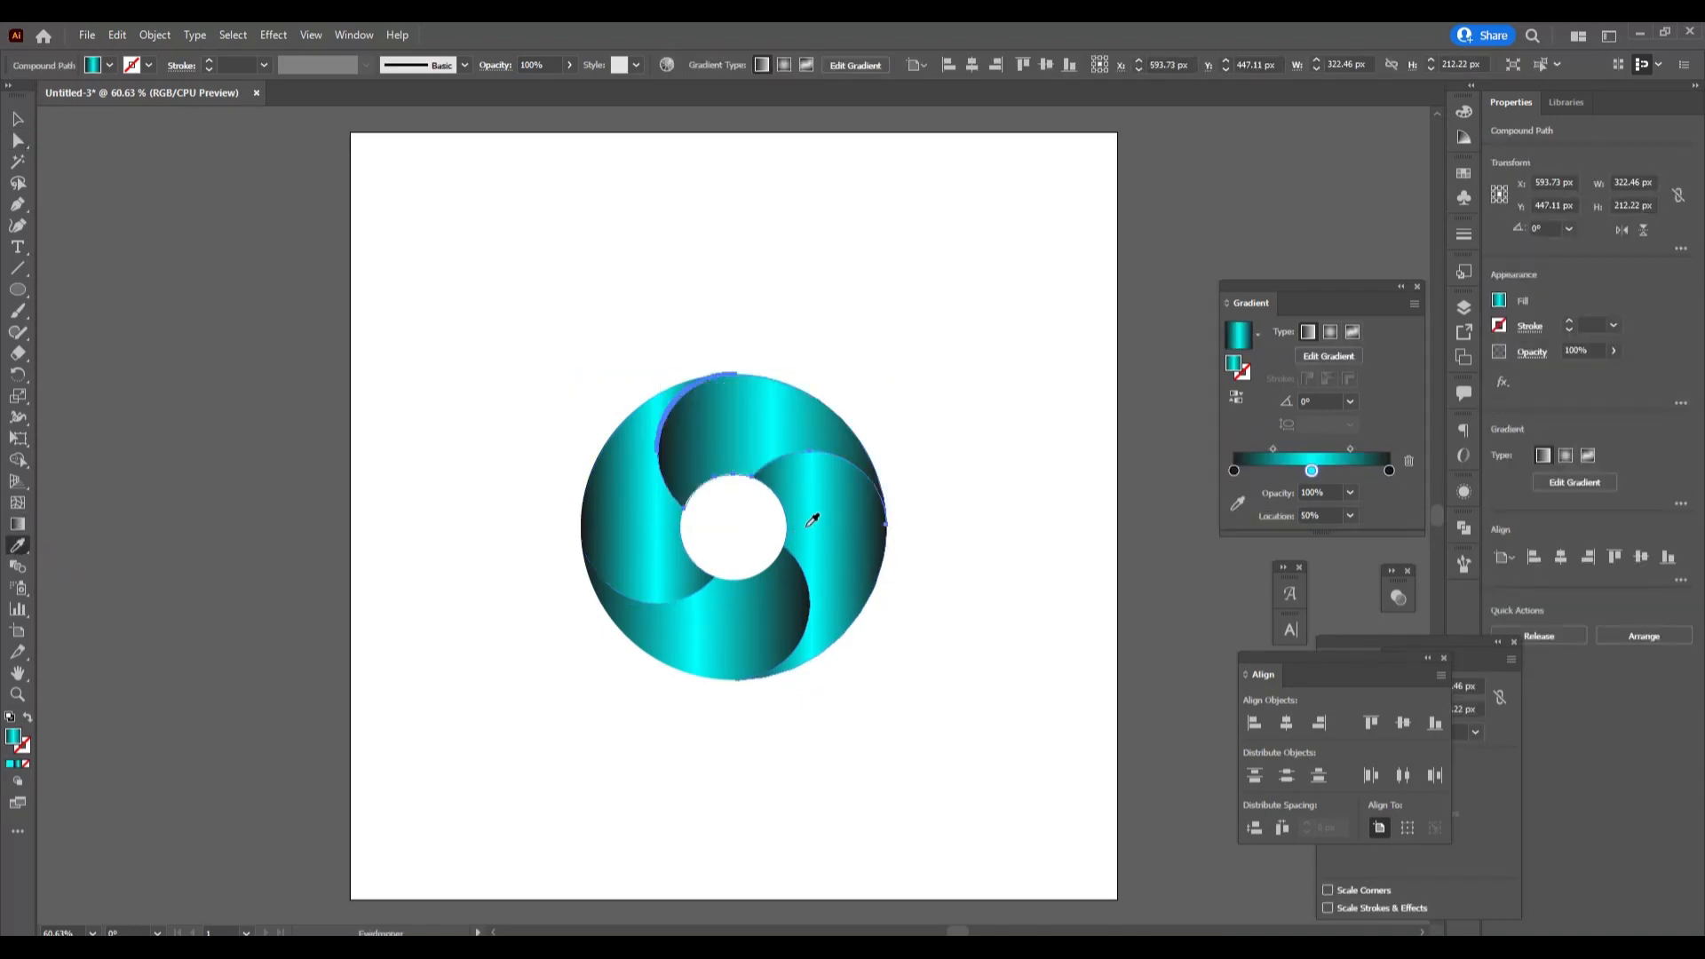
left_click(18, 119)
left_click(571, 349)
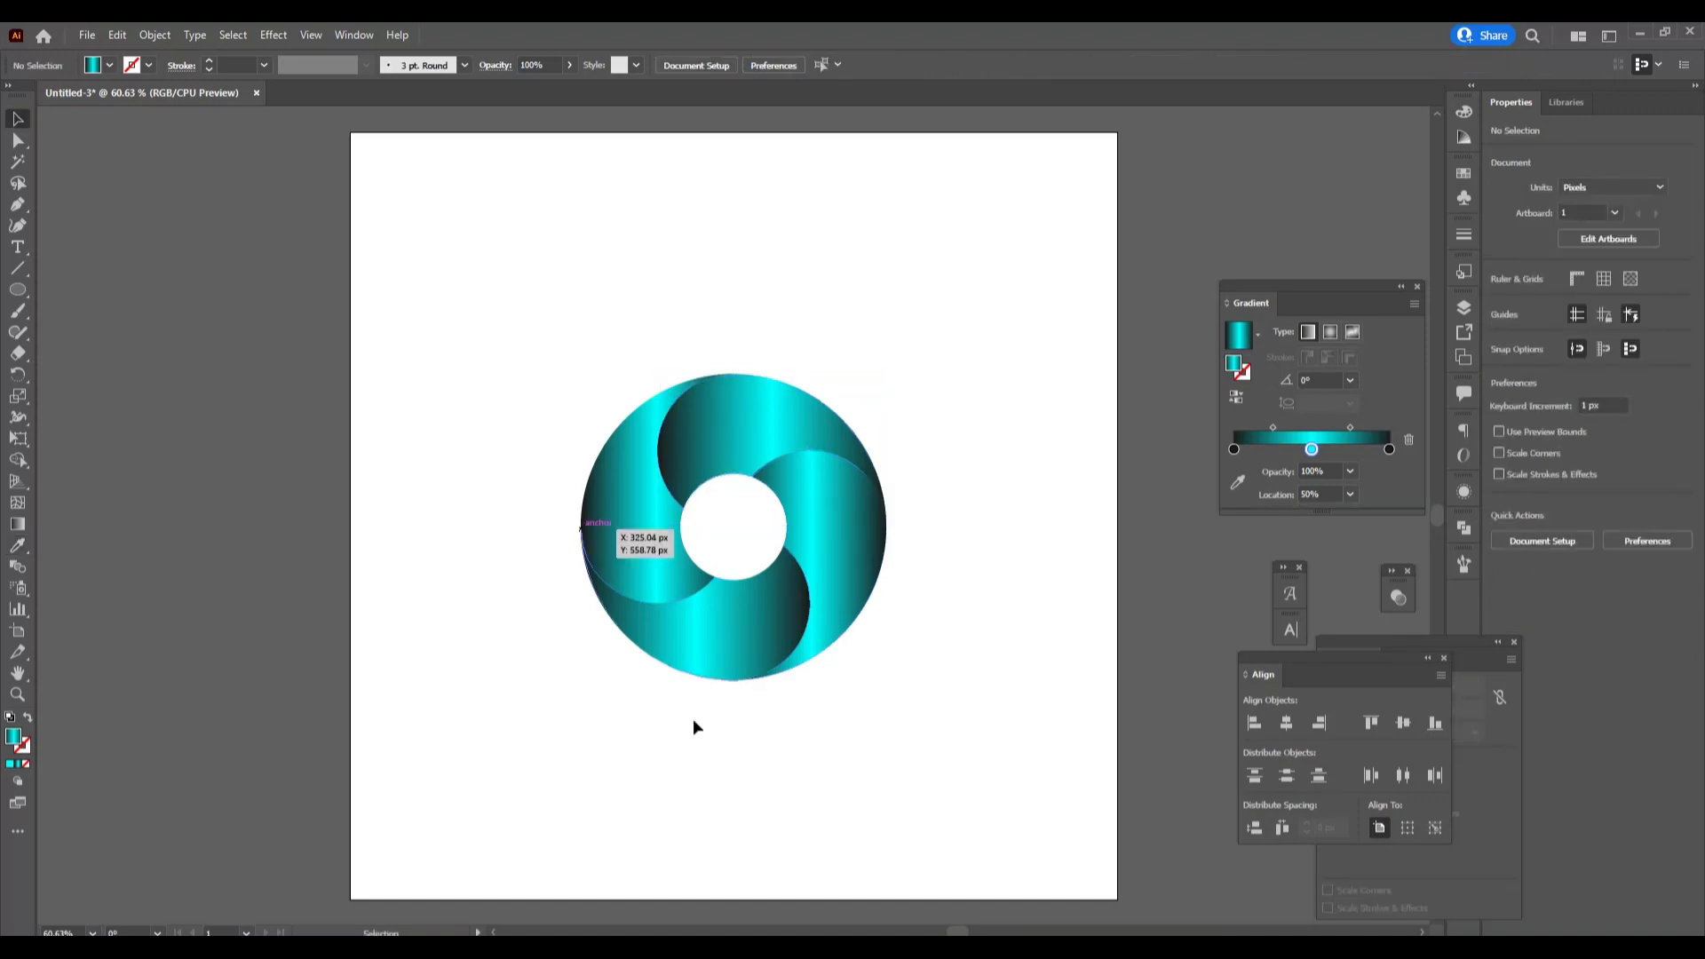
Step: Redraw the right blade's gradient steeply downward across the blade at an angle of about -100.5° with the Gradient tool
left_click(856, 536)
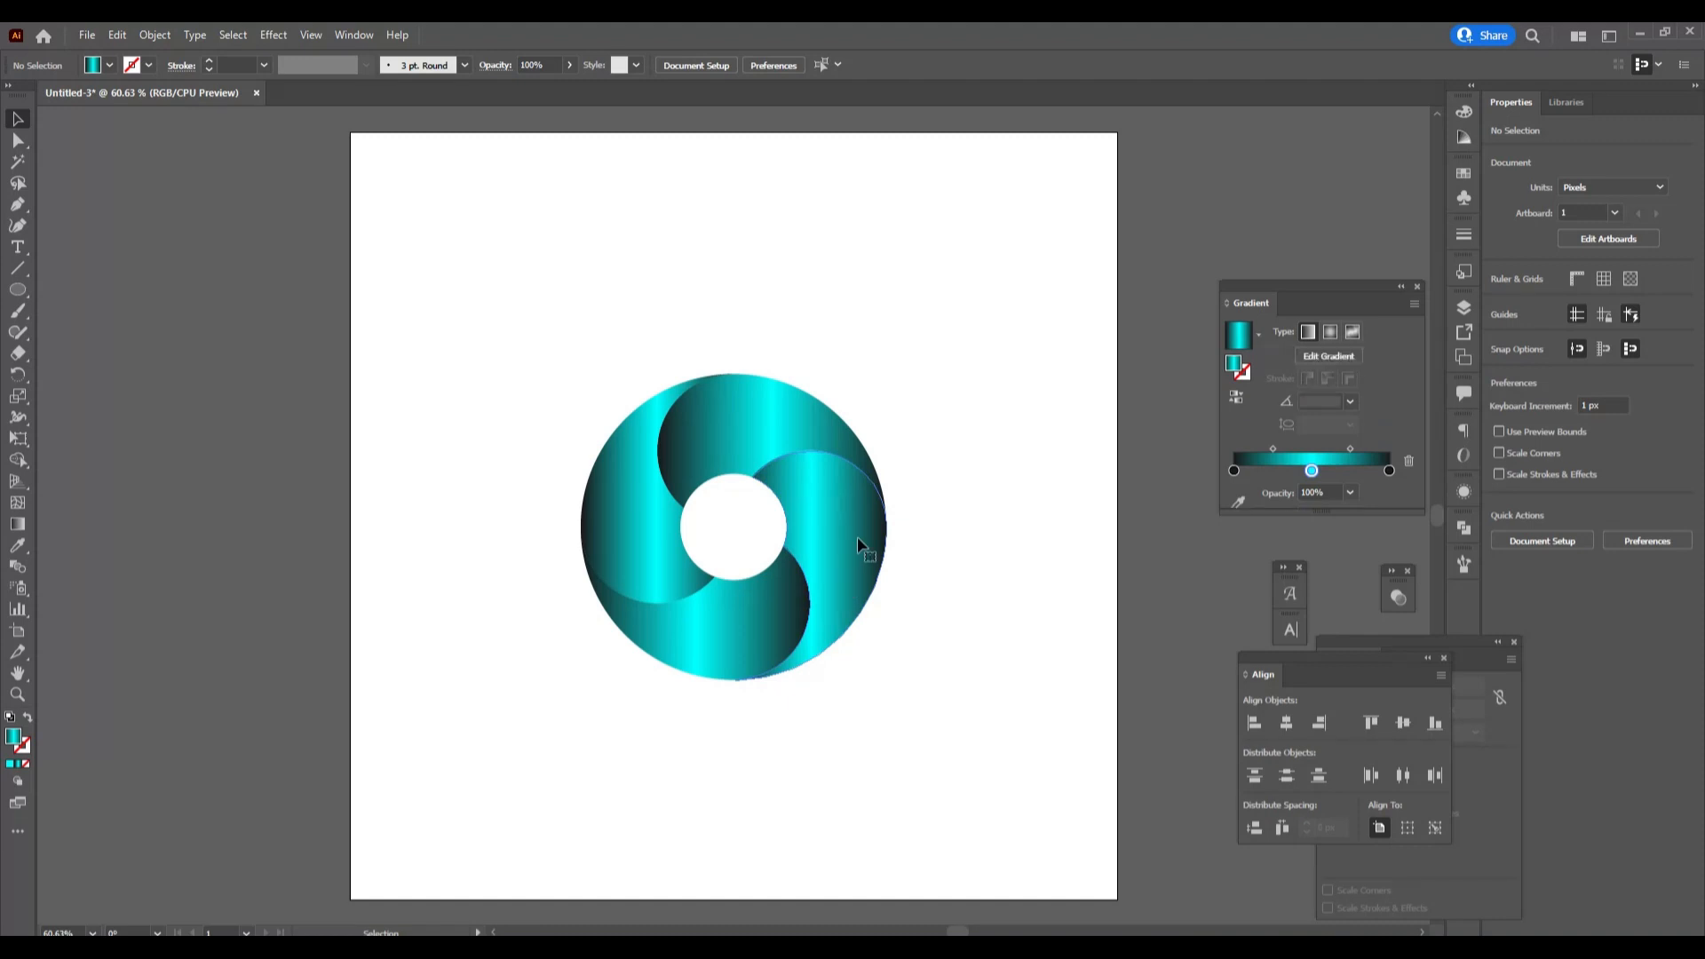
left_click(18, 524)
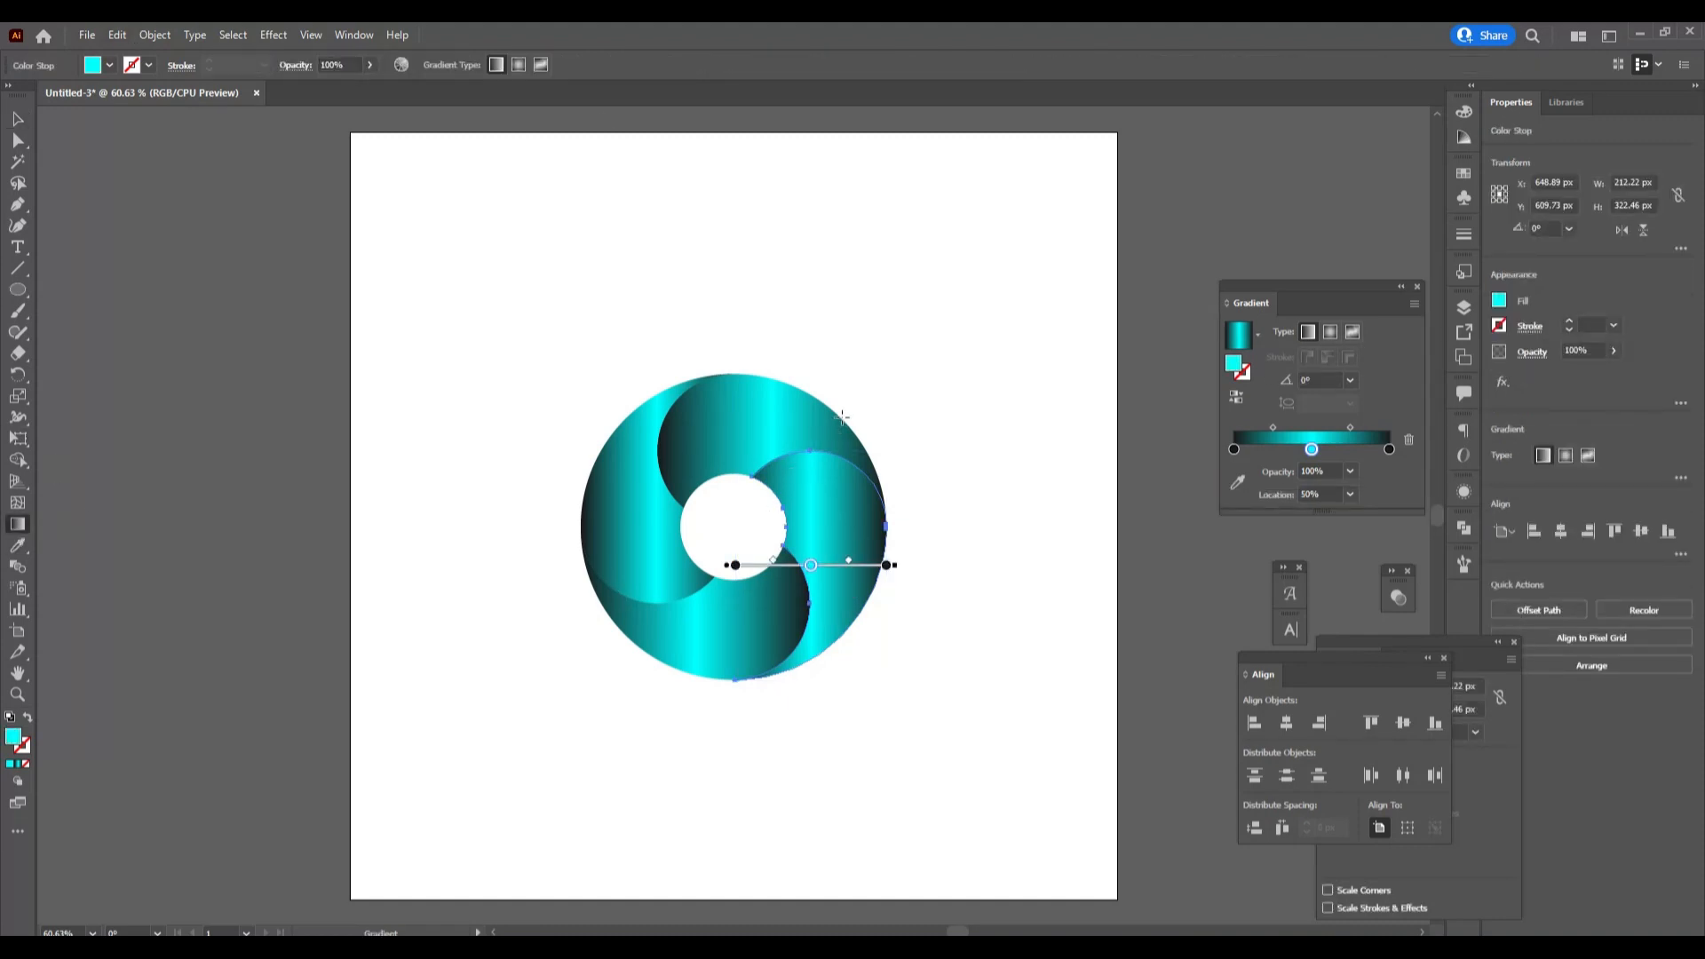
mouse_move(842, 417)
left_mouse_down()
mouse_move(834, 621)
mouse_move(781, 715)
left_mouse_up()
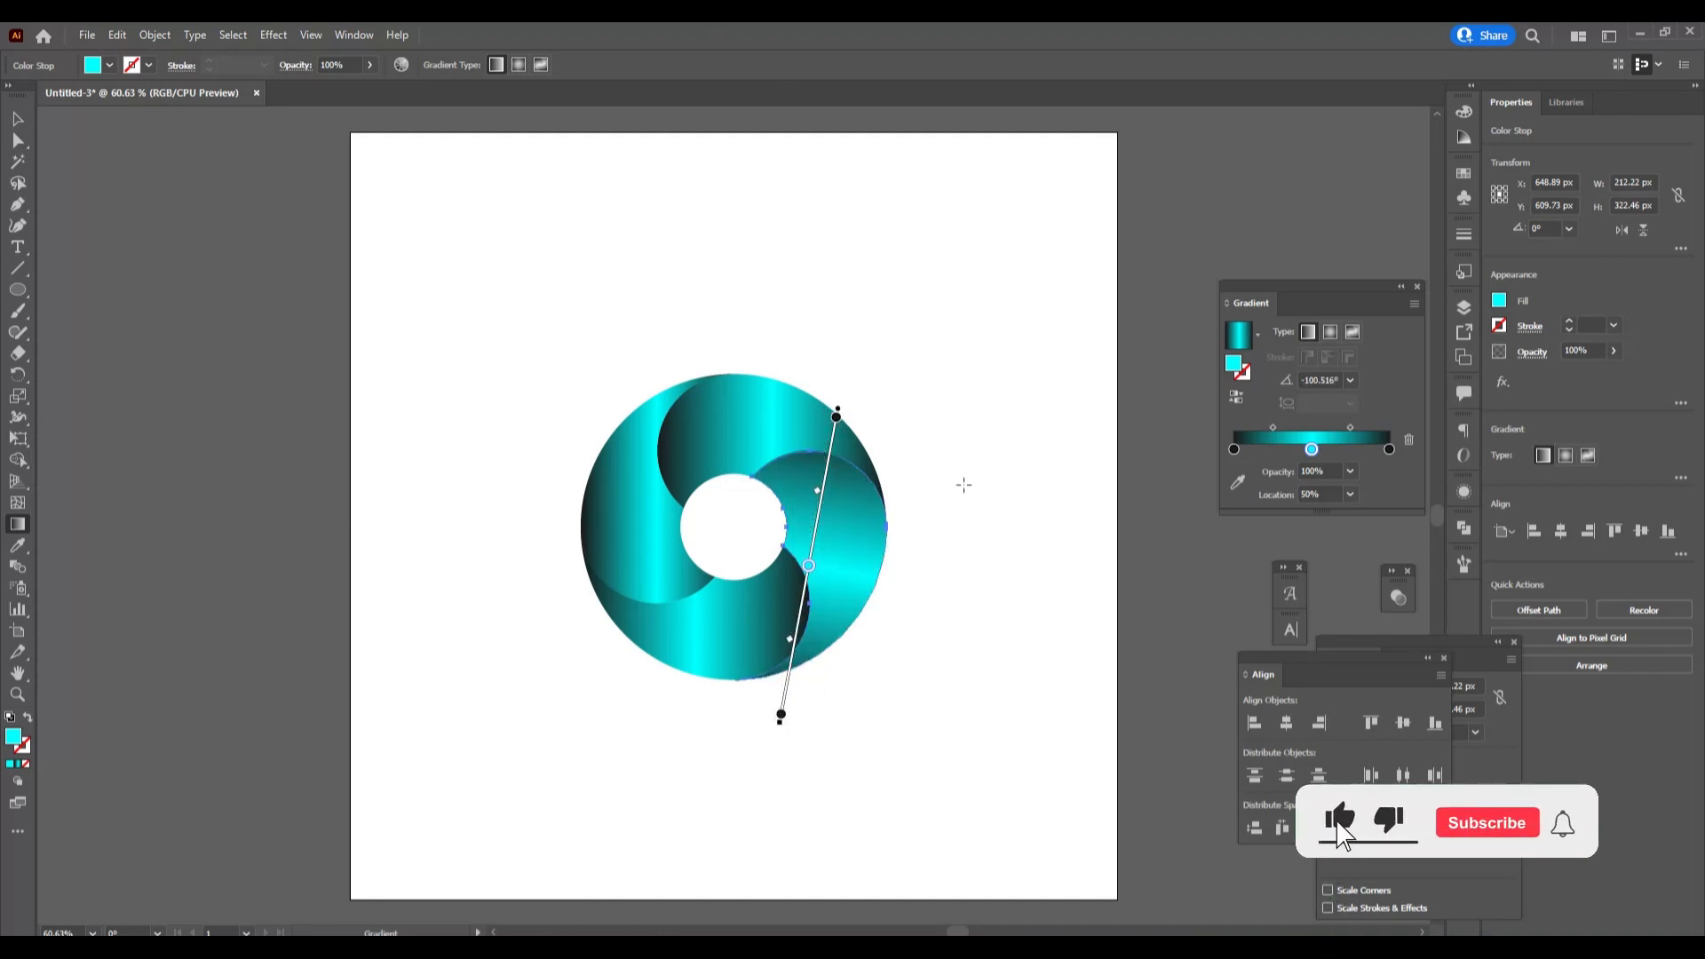
Step: Shift the right blade's gradient line slightly down and place its upper black stop at about the 2% location, nudging the adjacent midpoint
left_click(835, 432)
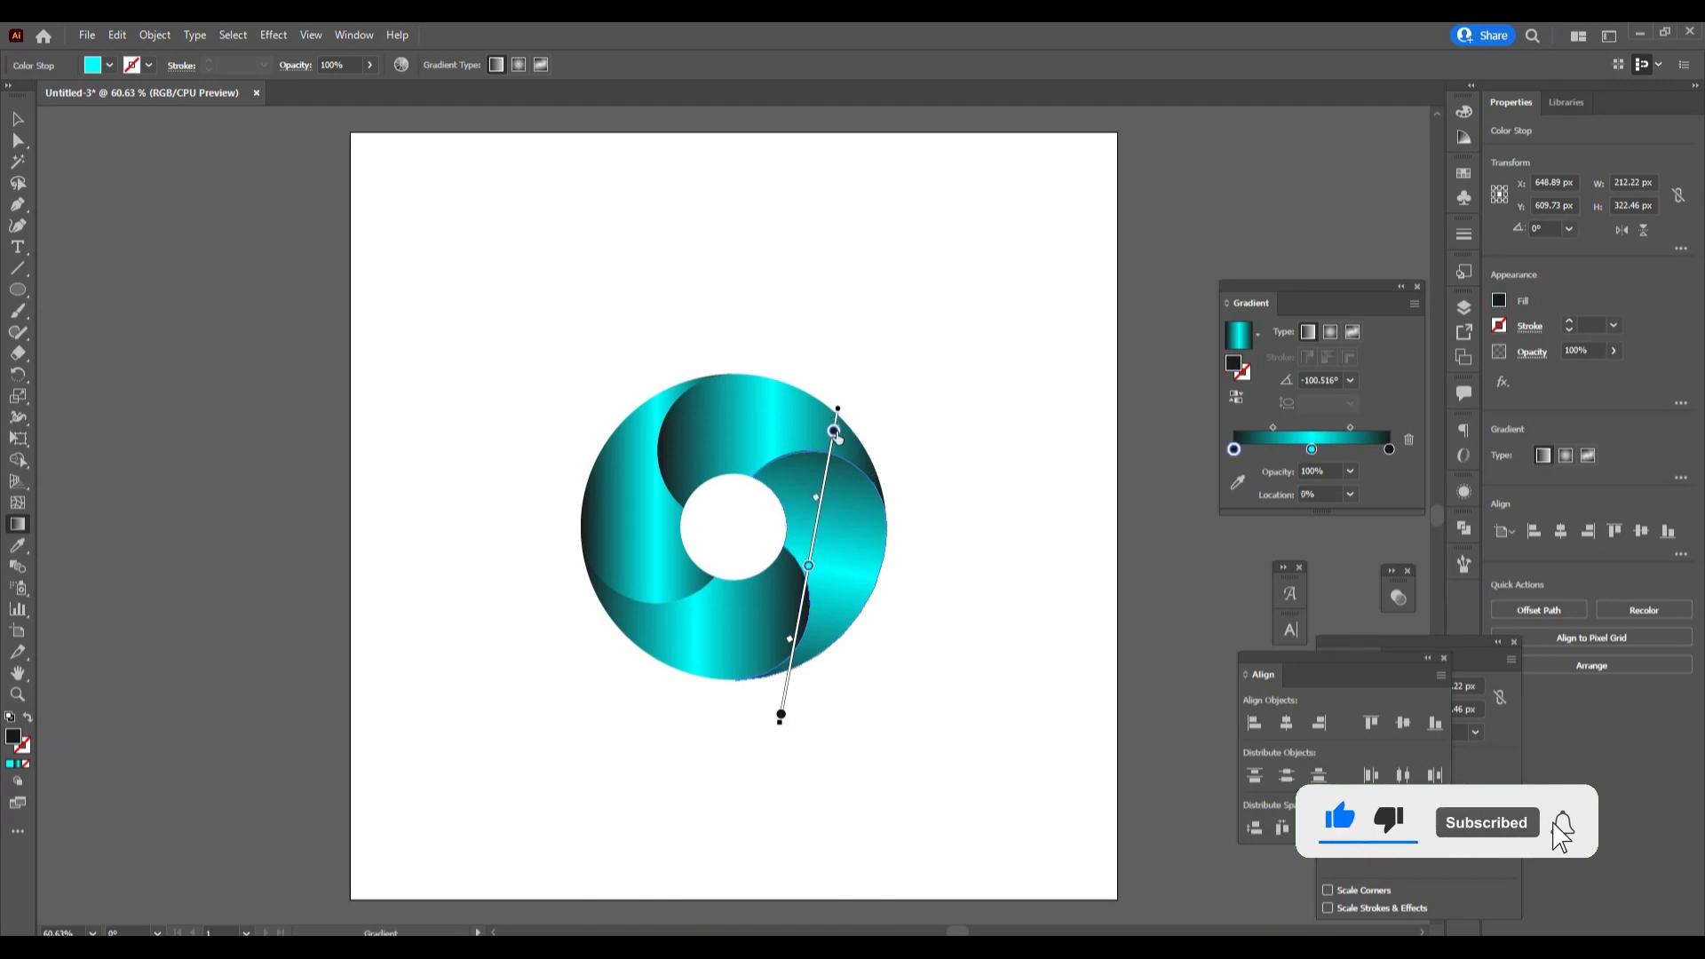
left_click_drag(834, 431, 835, 427)
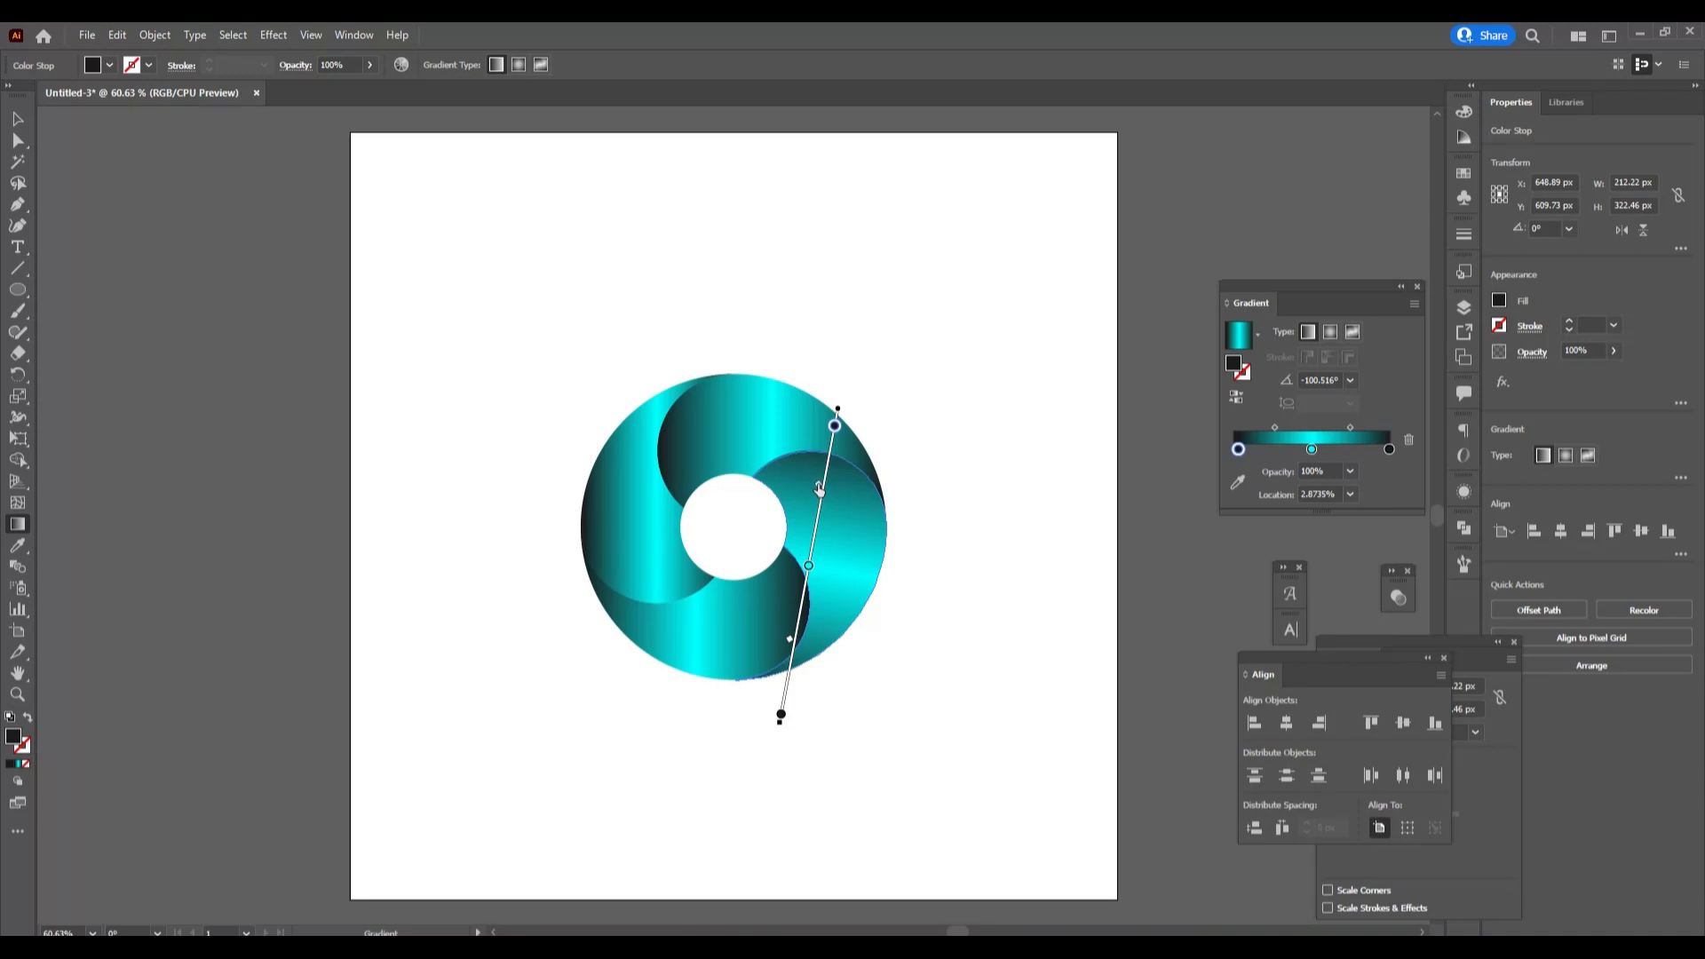
left_click_drag(819, 489, 819, 484)
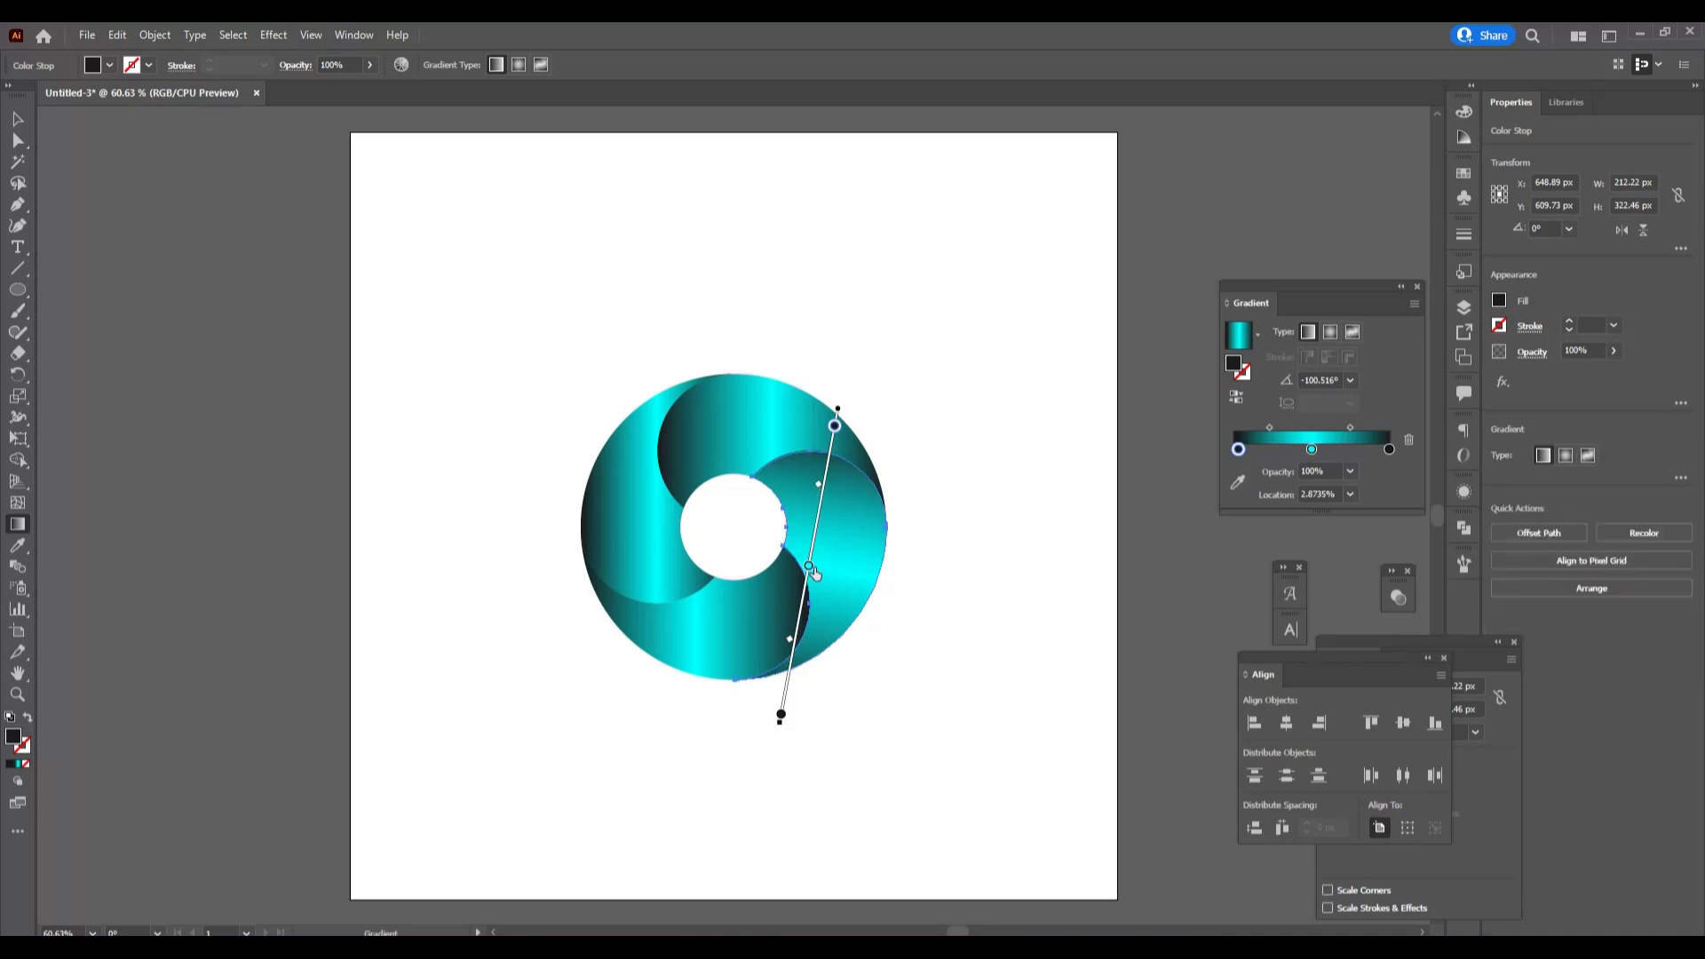
mouse_move(811, 551)
left_mouse_down()
mouse_move(813, 533)
mouse_move(817, 567)
left_mouse_up()
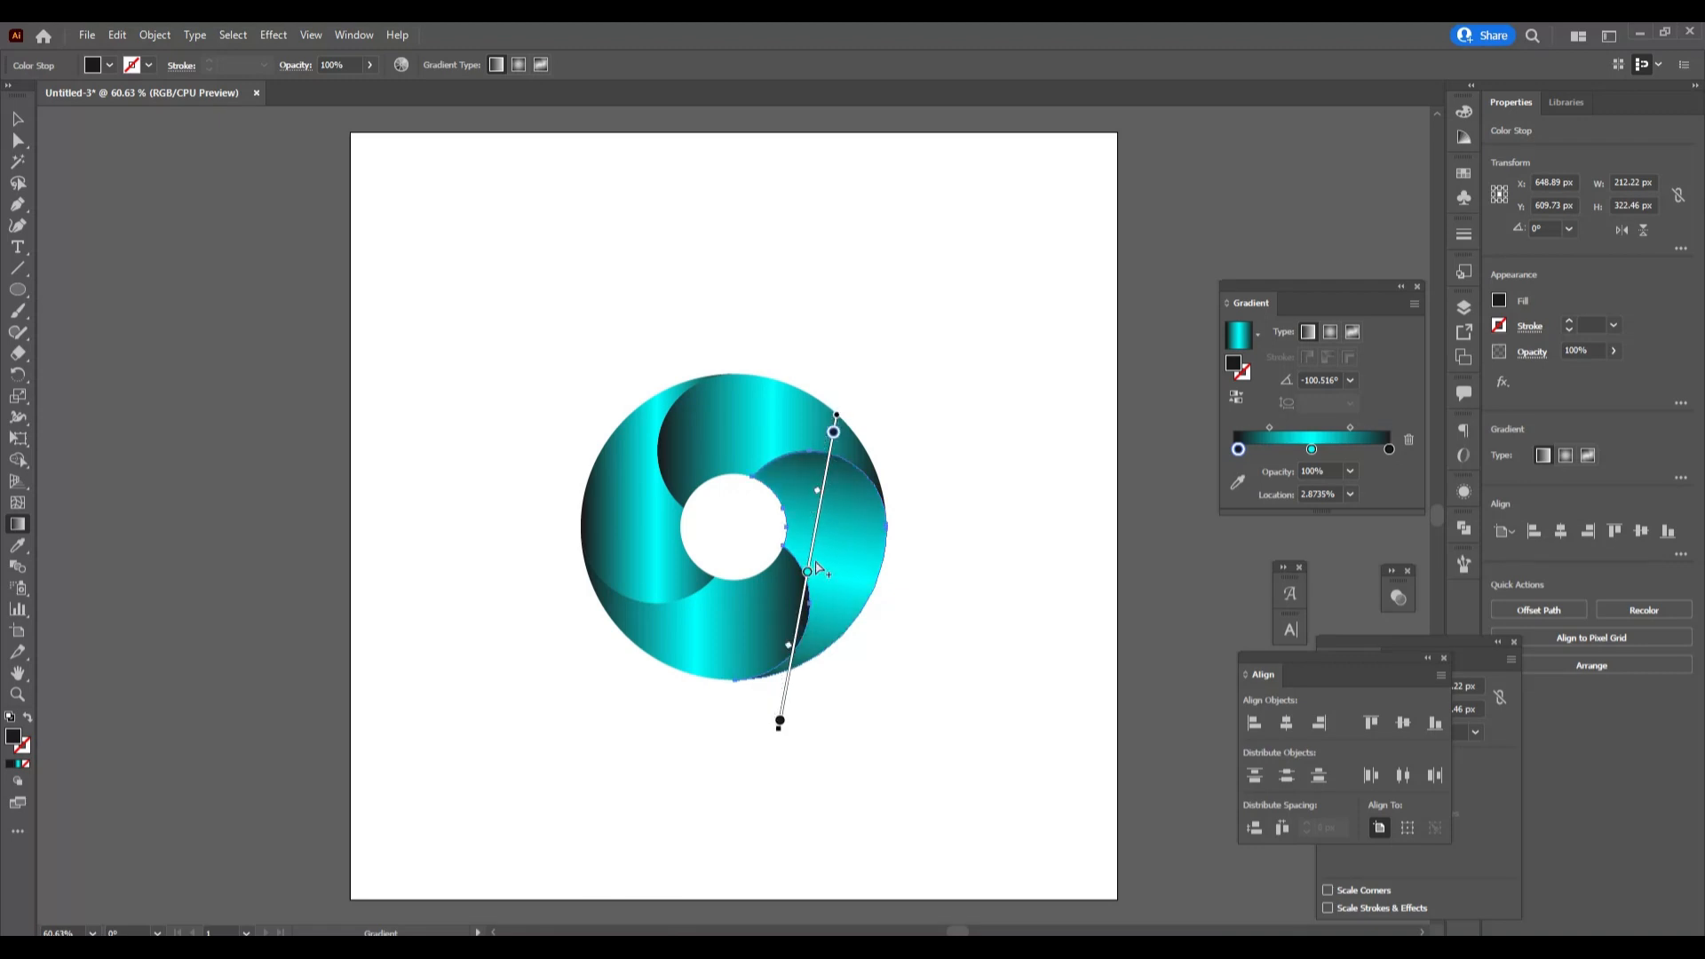
left_click_drag(834, 435, 834, 429)
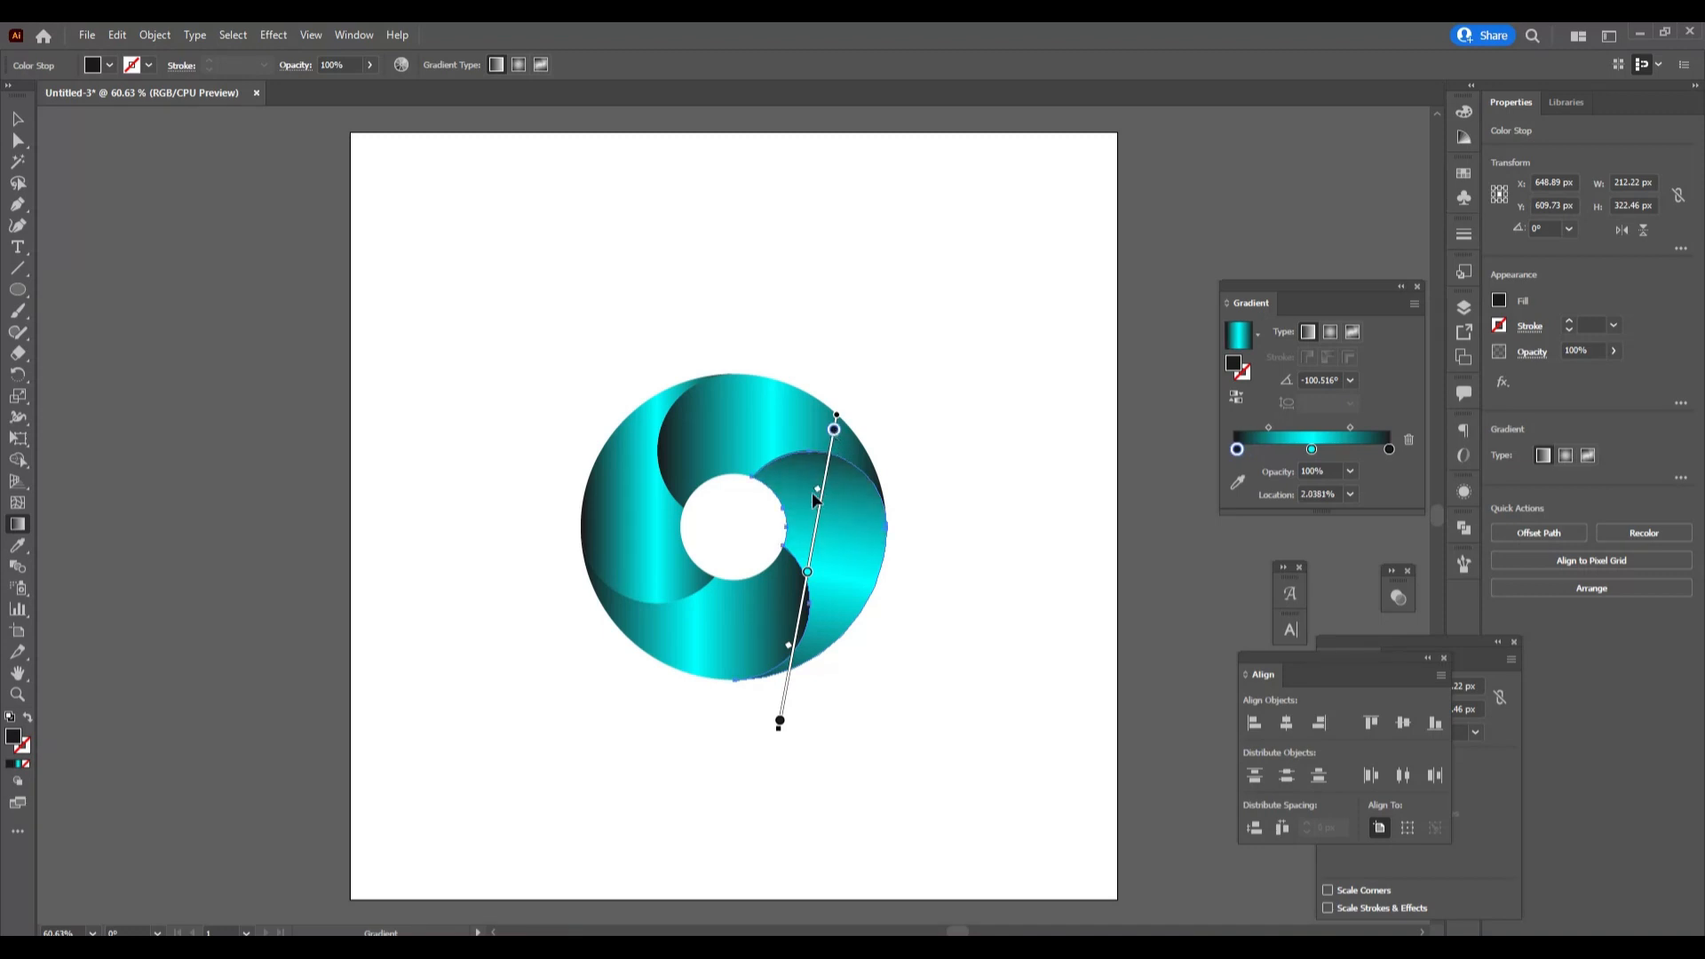
left_click_drag(817, 489, 817, 488)
Step: Move the cyan stop in the right blade's gradient to about the 44.7% location and deselect the blade
left_click(809, 571)
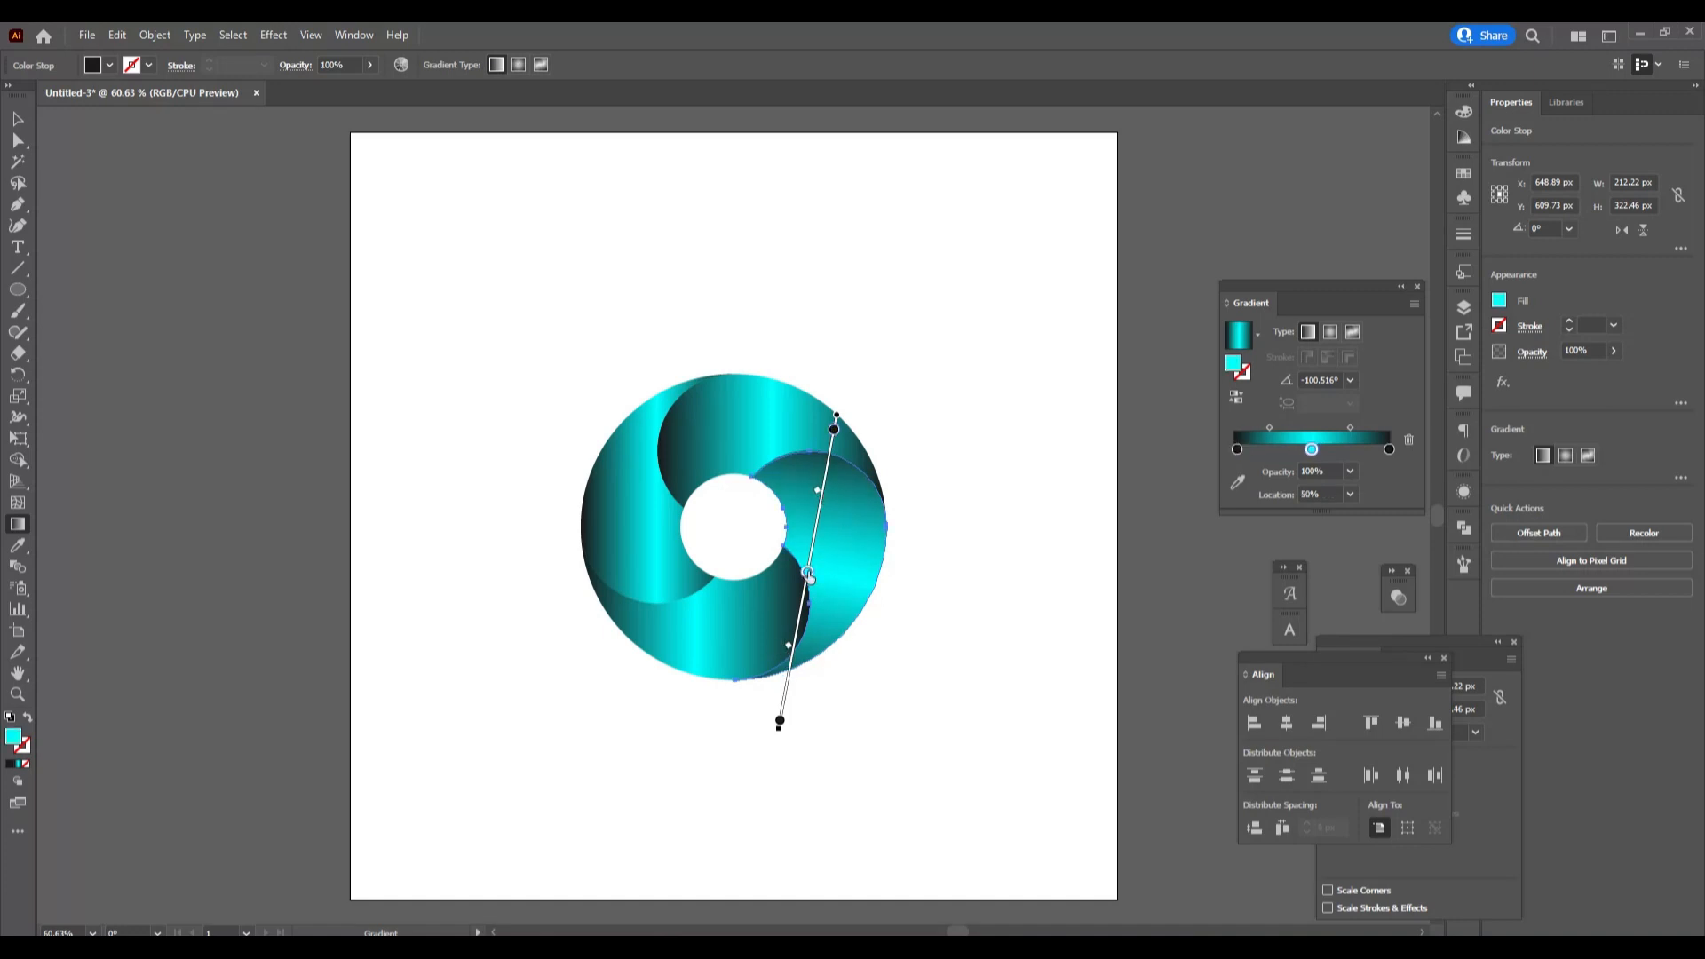
left_click_drag(809, 572, 810, 562)
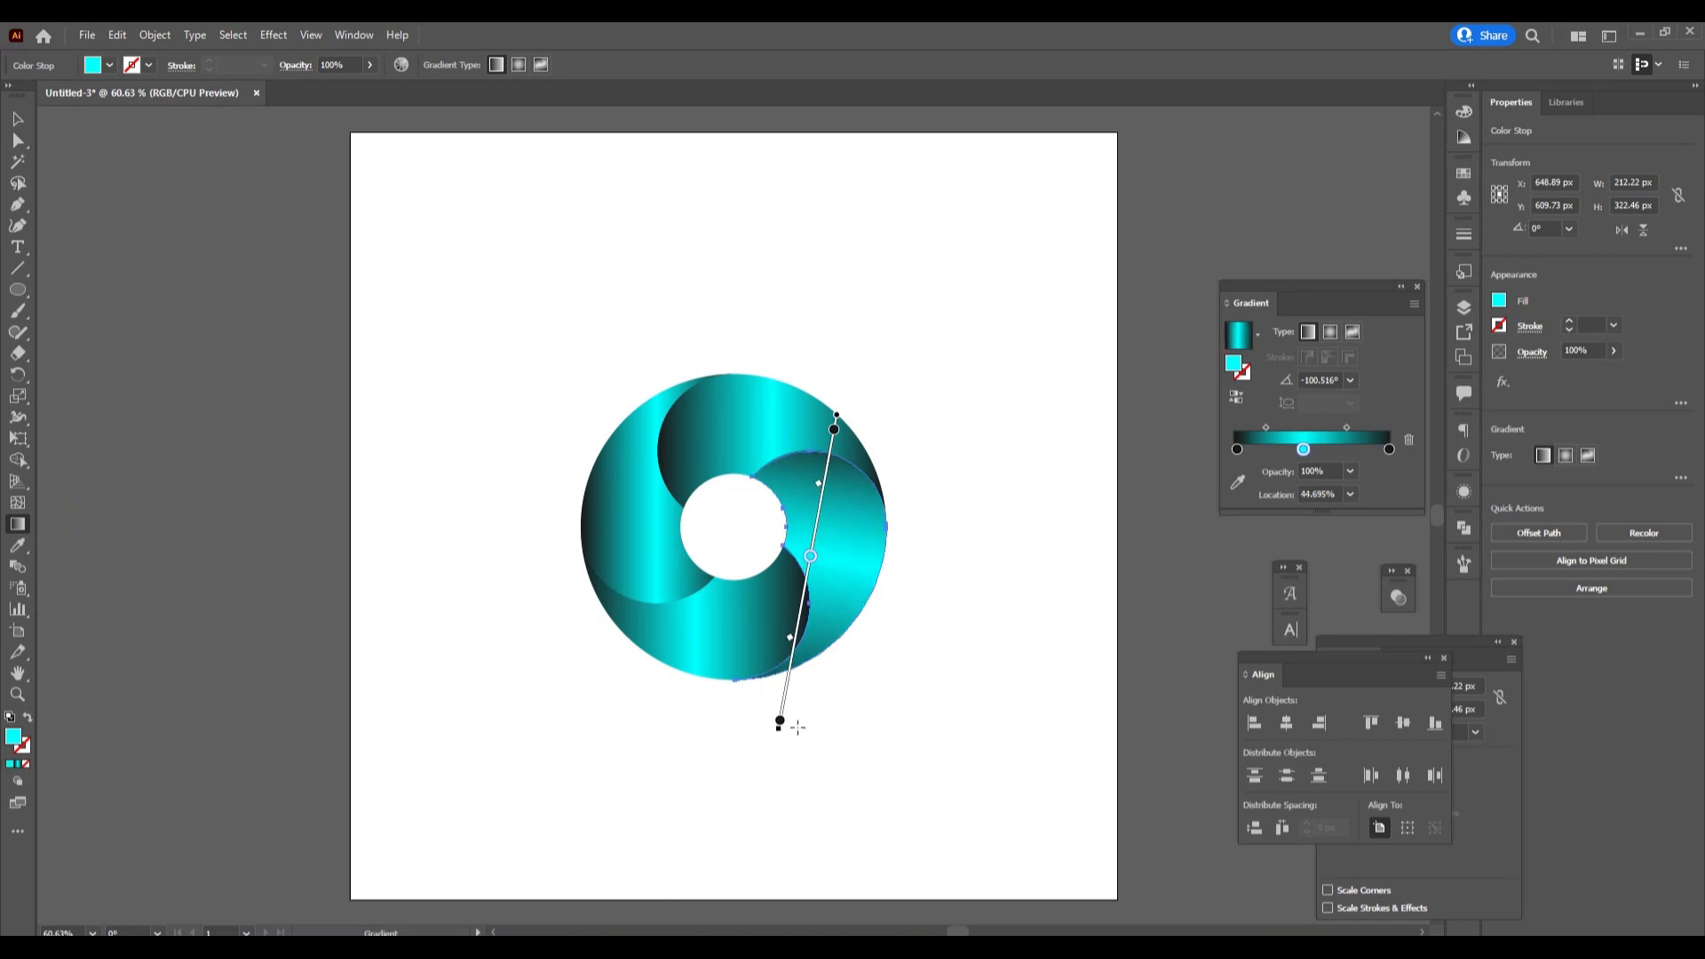
key("v")
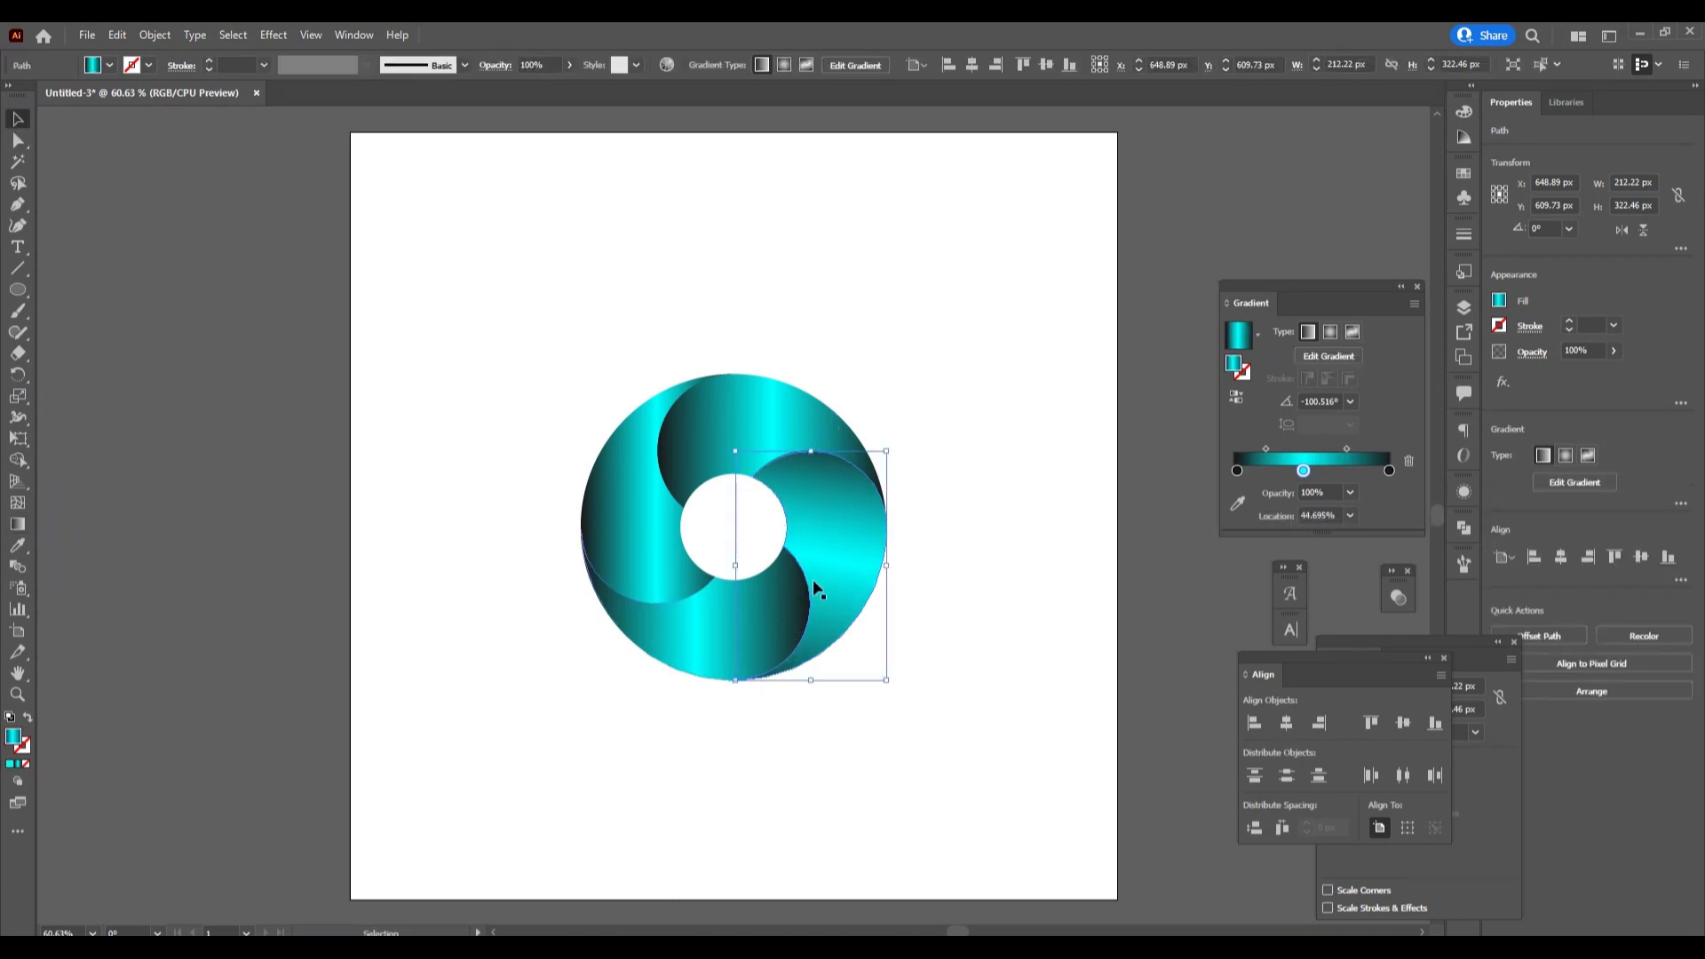
left_click(987, 604)
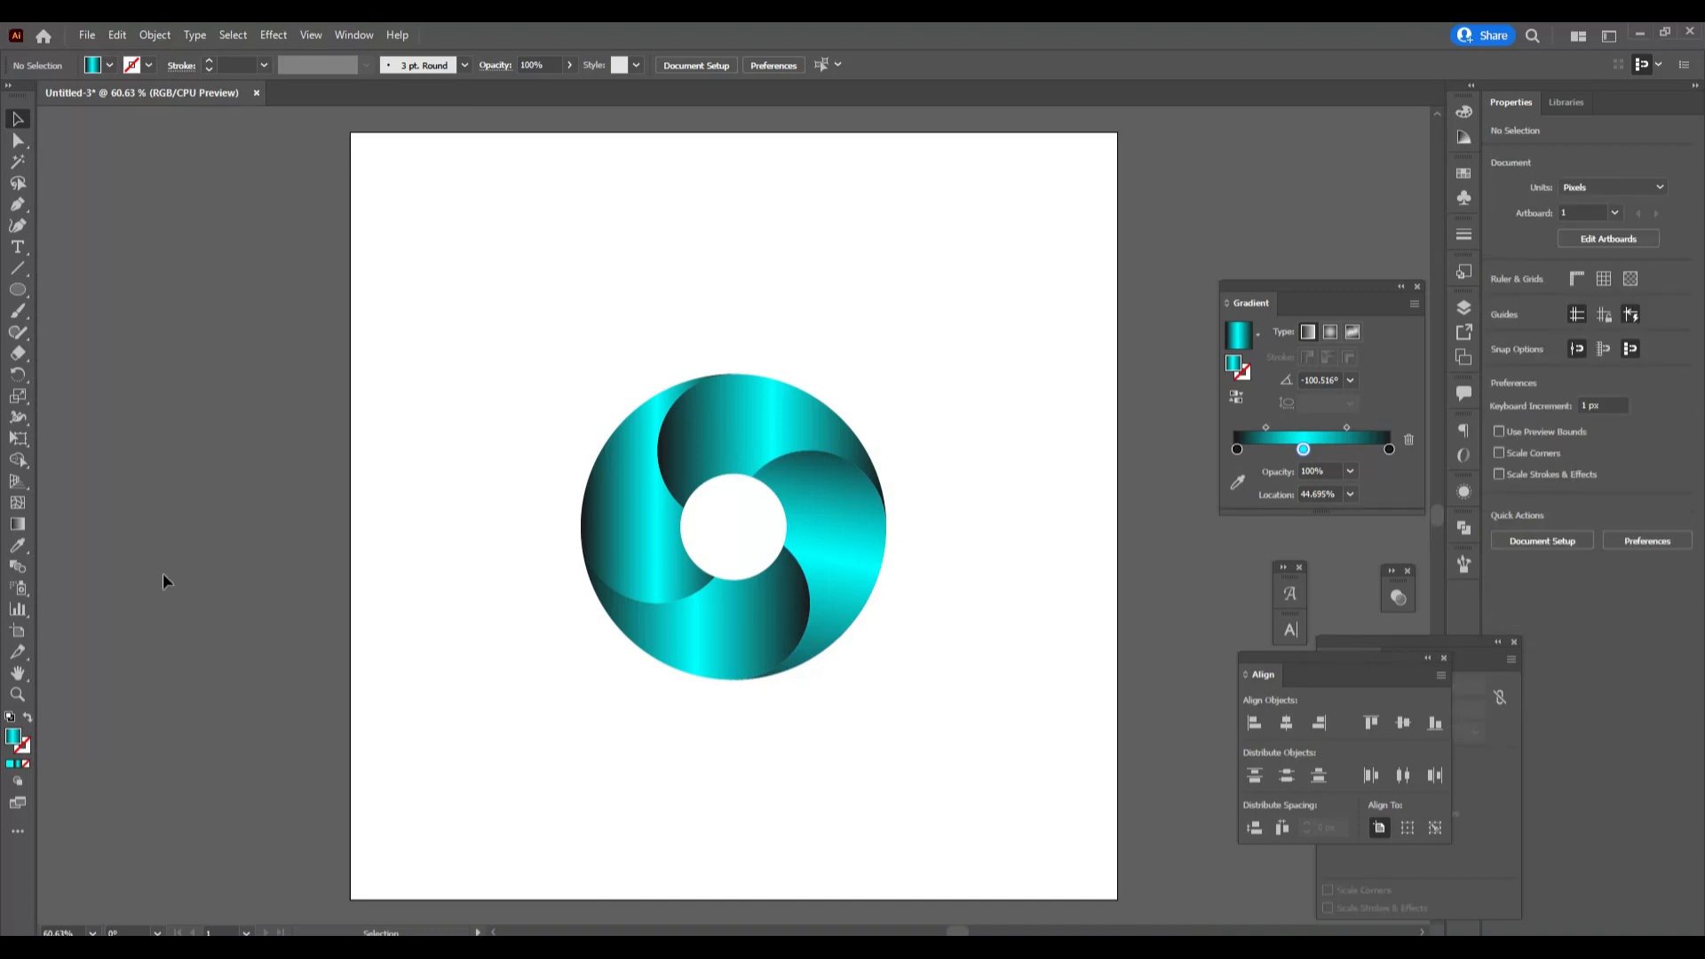
Step: Redraw the bottom blade's gradient diagonally across the blade at an angle of about -18.6° with the Gradient tool
left_click(776, 628)
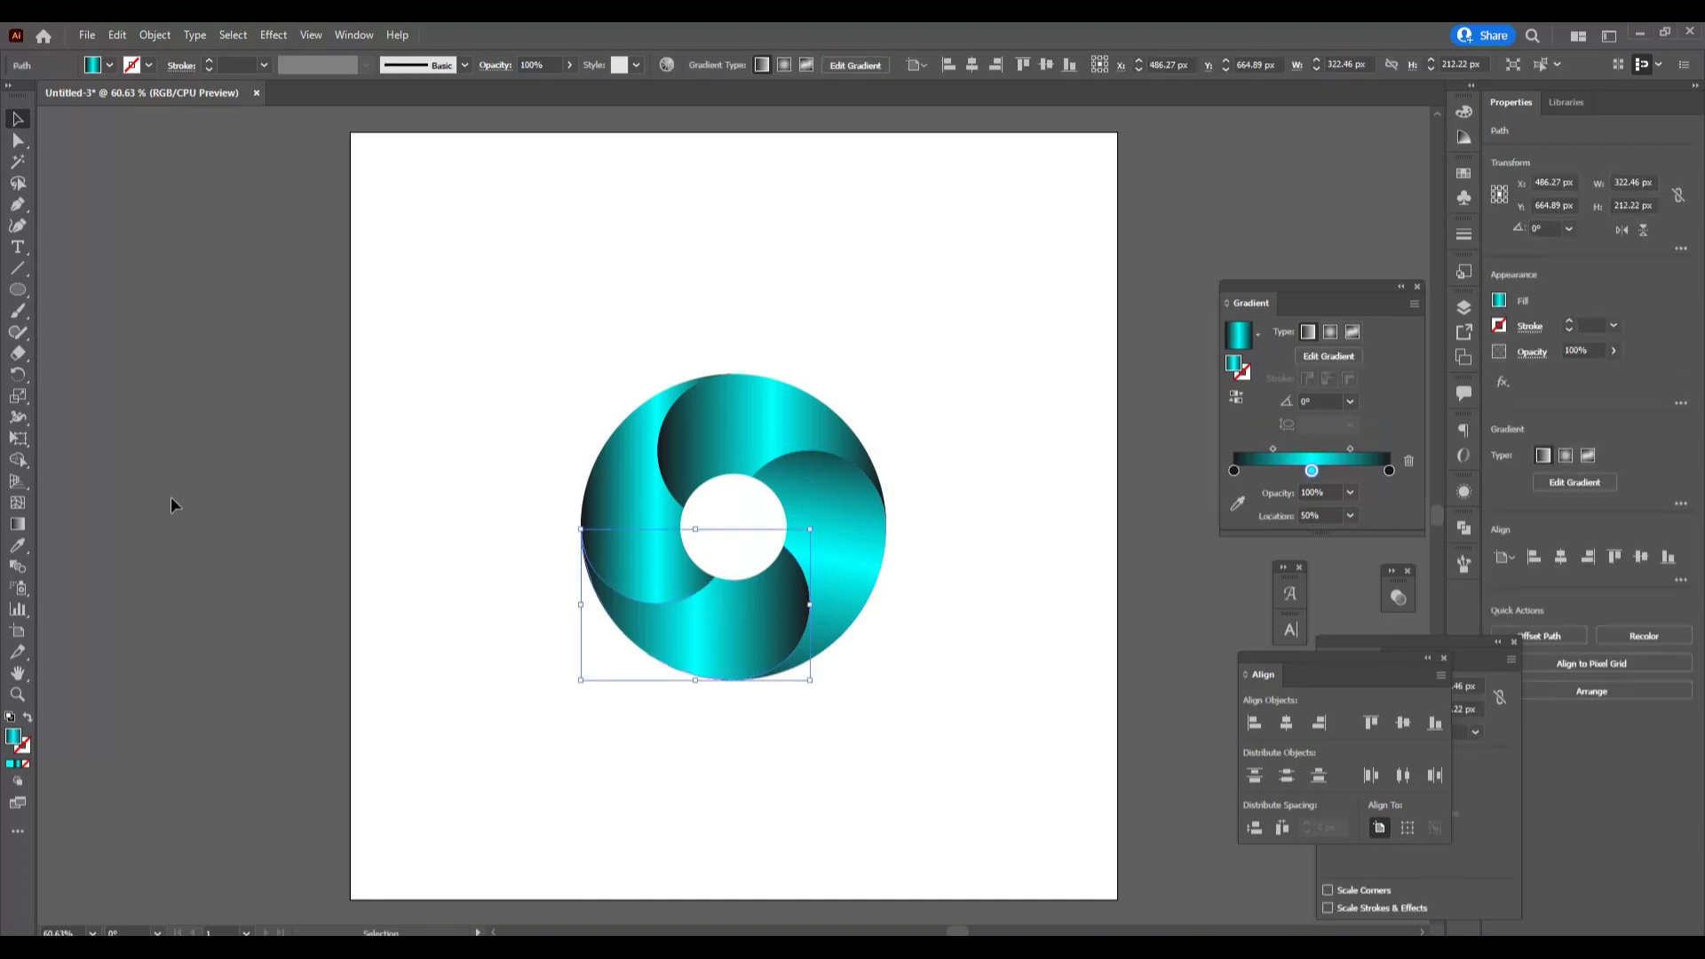
left_click(18, 526)
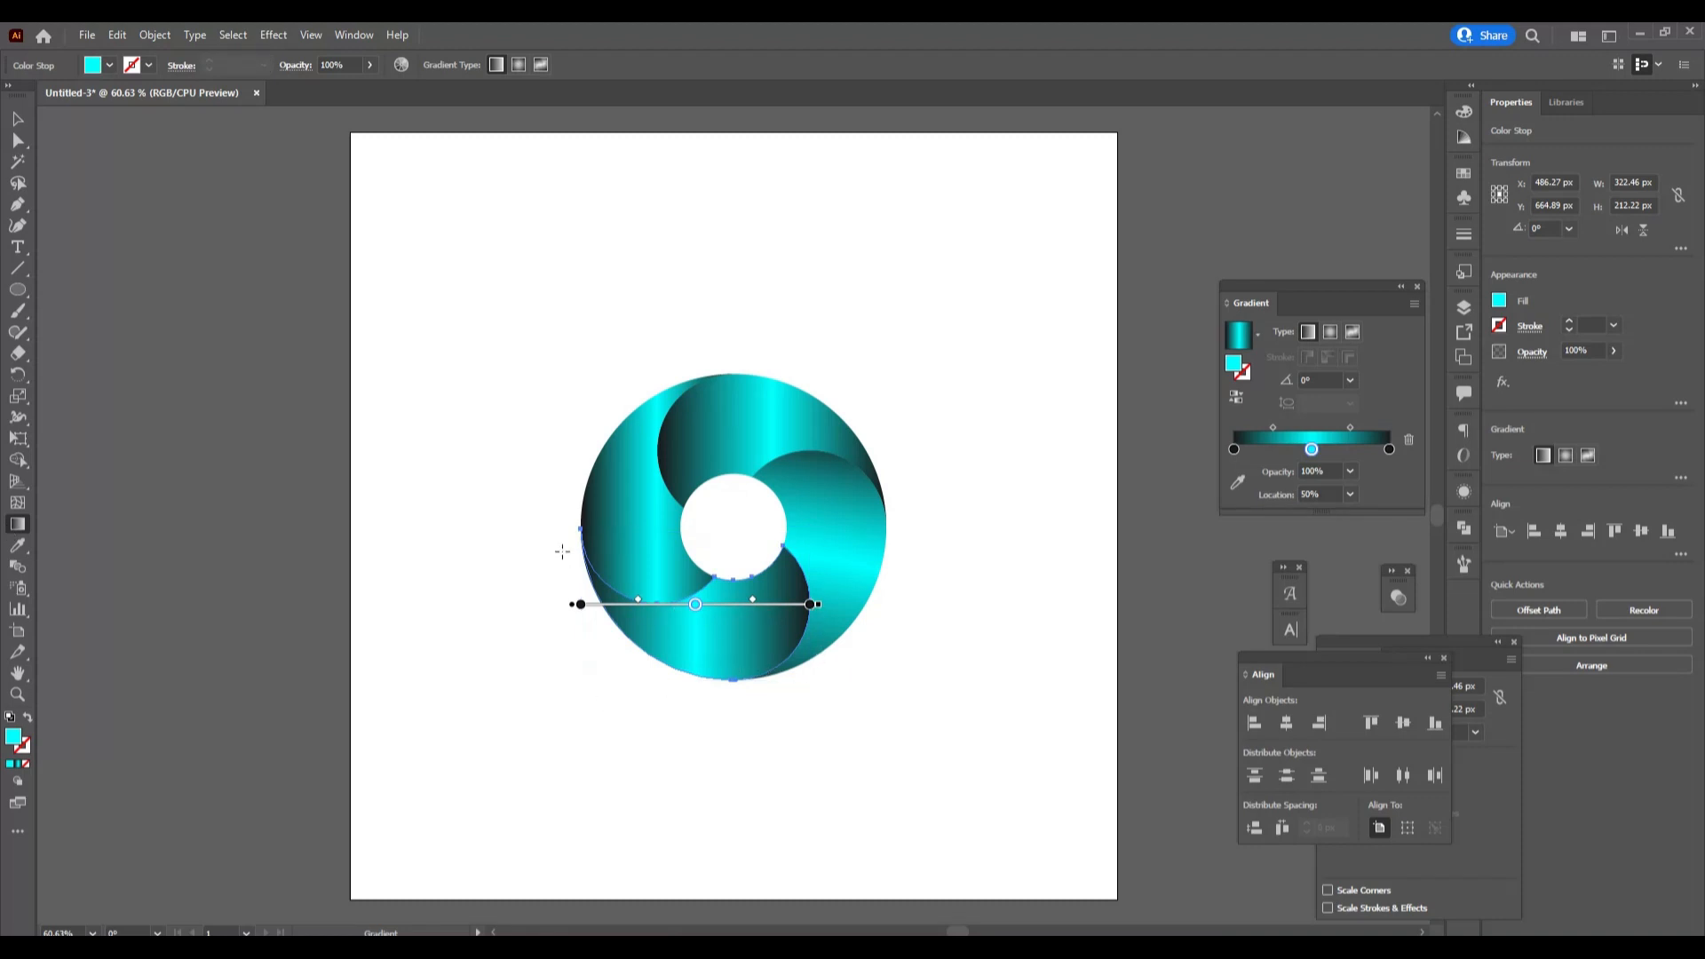
left_click_drag(562, 552, 848, 651)
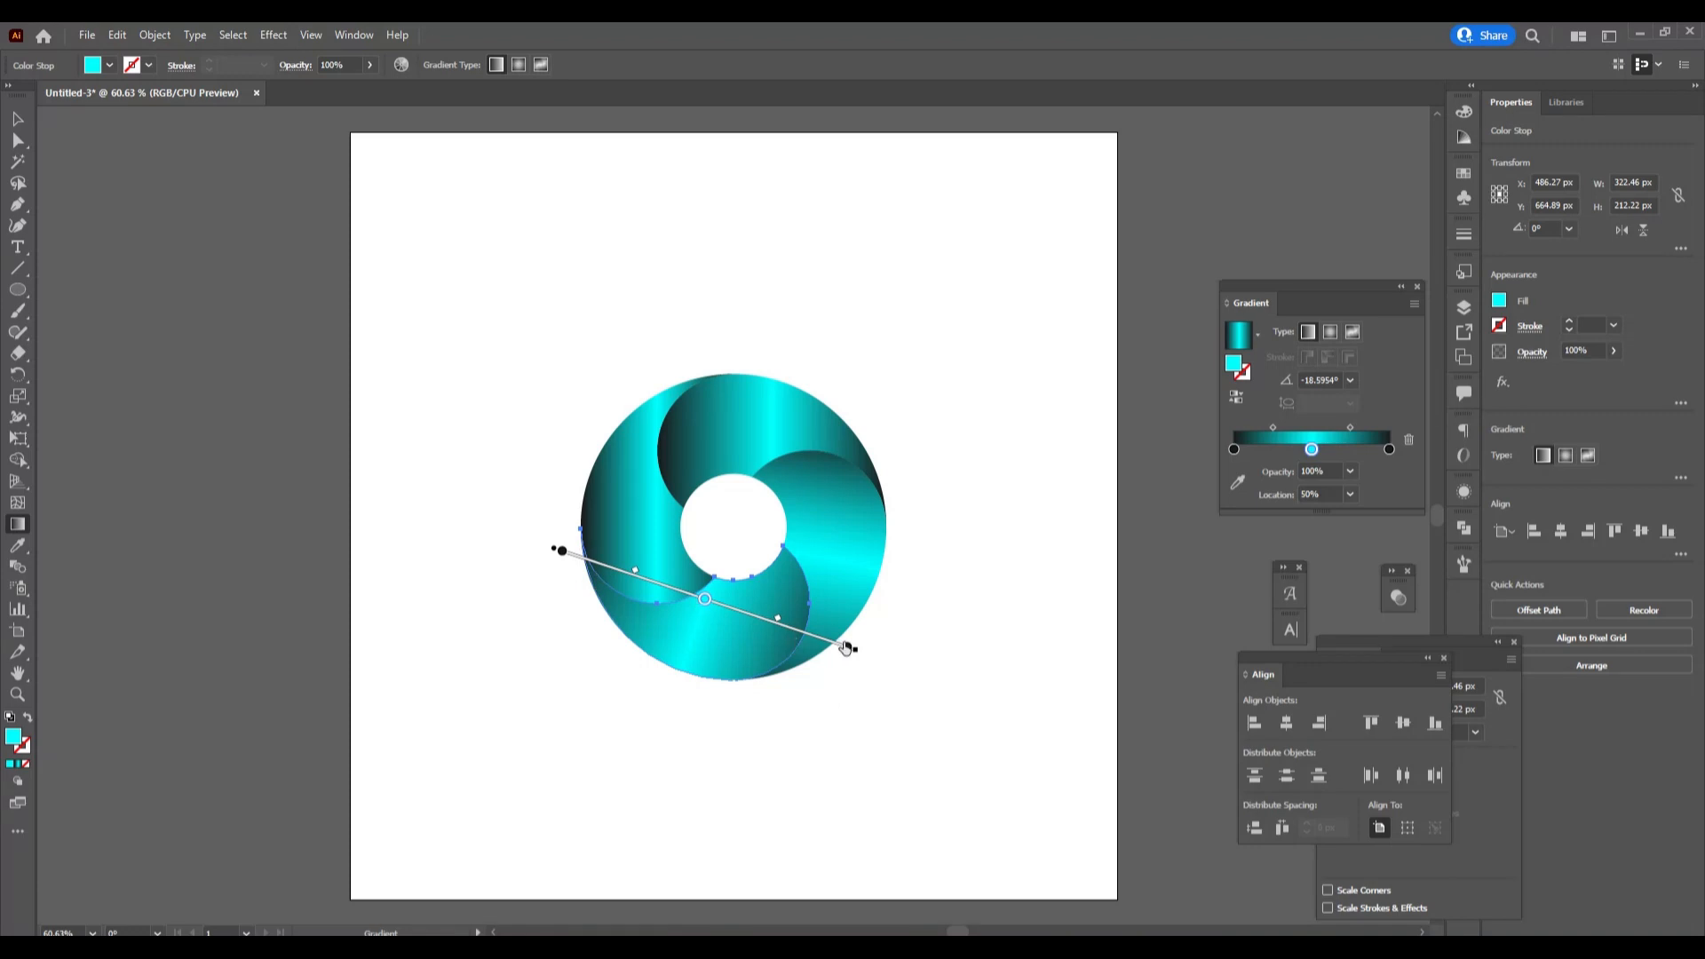
Step: Move the bottom blade's end black stop to about 92% and its cyan stop to about 45.5%, and deselect the blade
left_click_drag(848, 649, 824, 640)
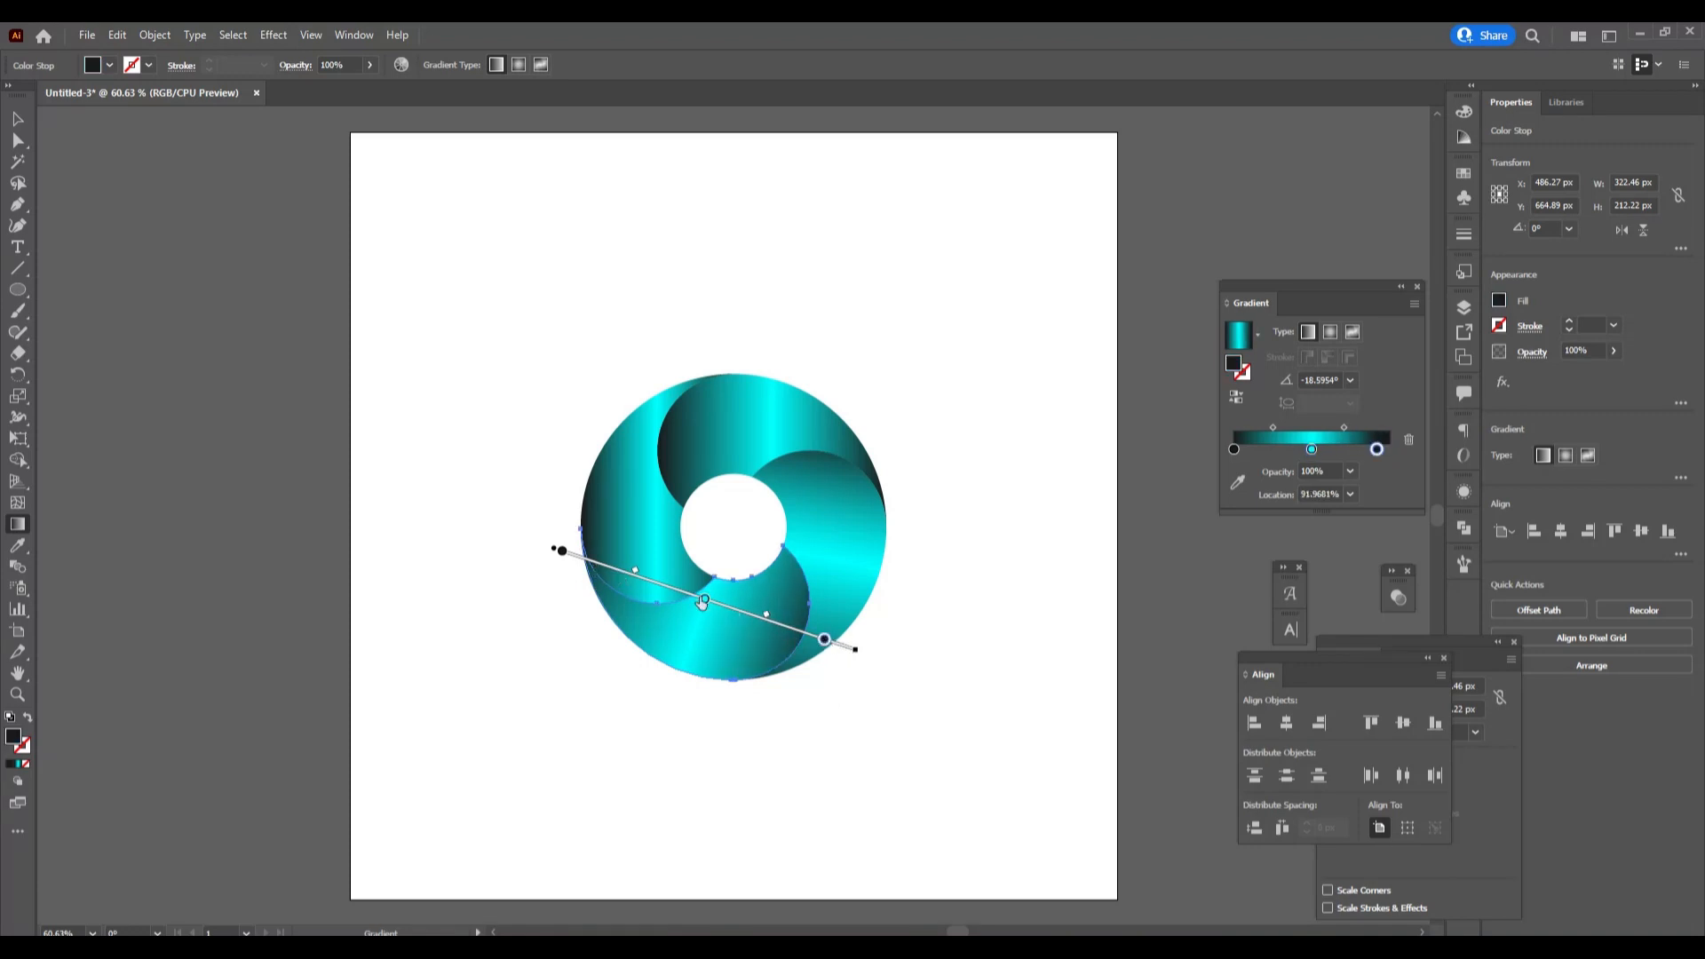
mouse_move(703, 603)
left_mouse_down()
mouse_move(691, 594)
mouse_move(770, 621)
left_mouse_up()
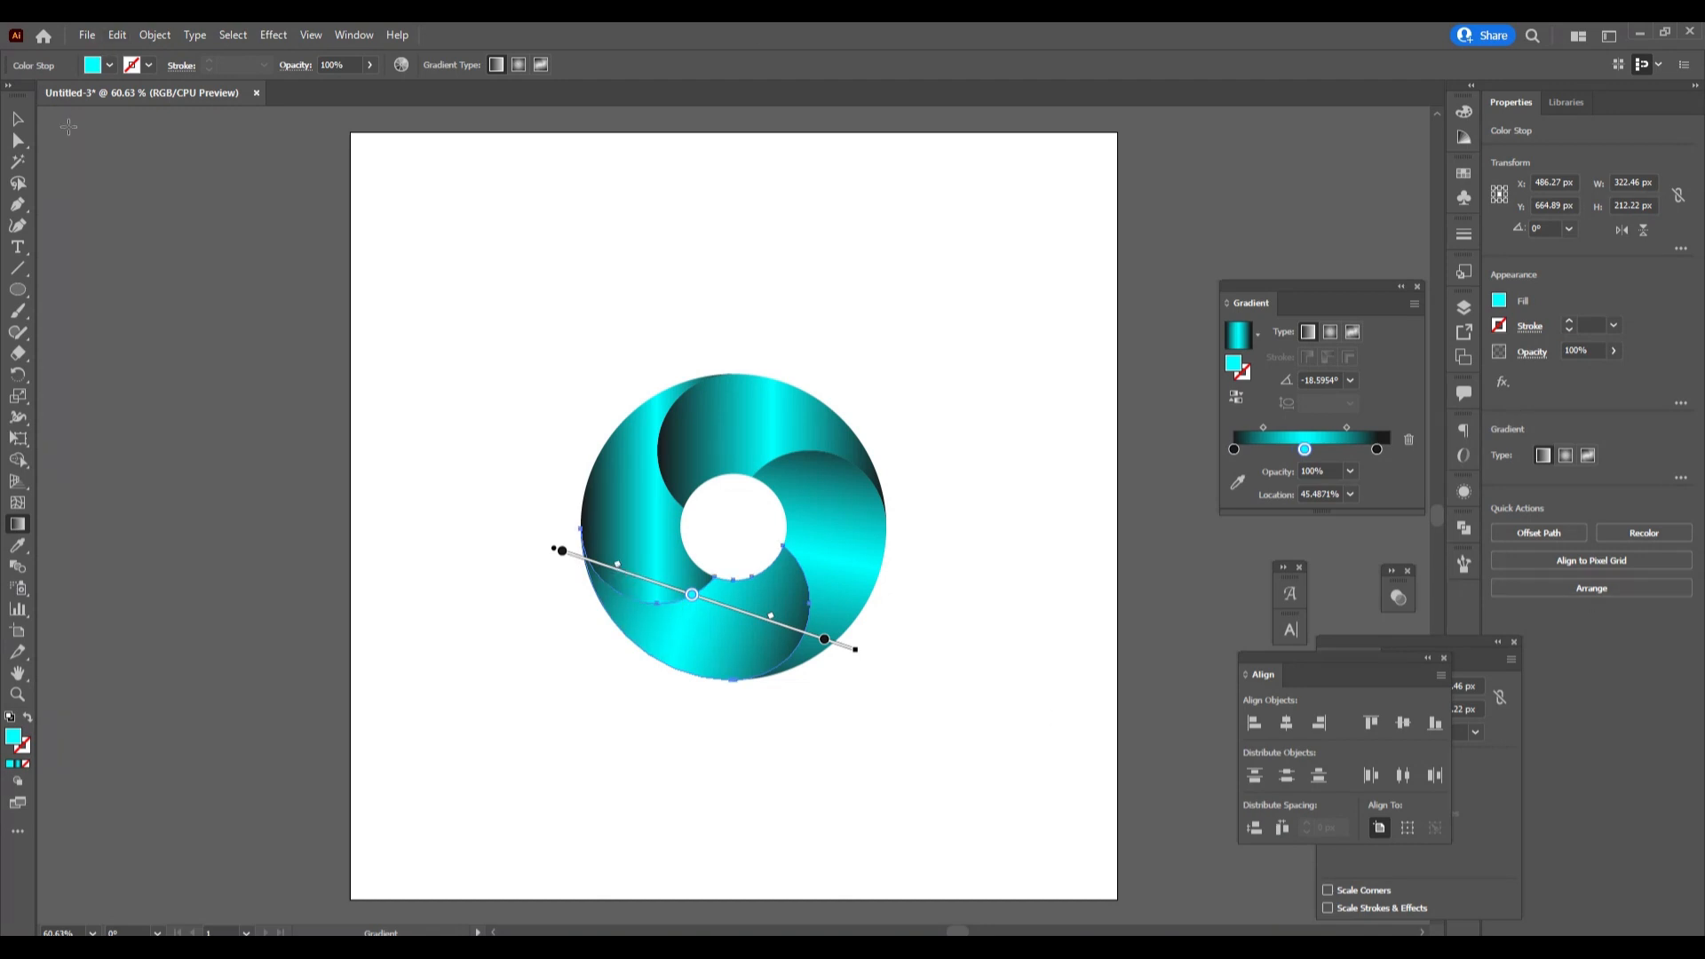
key("v")
left_click(471, 288)
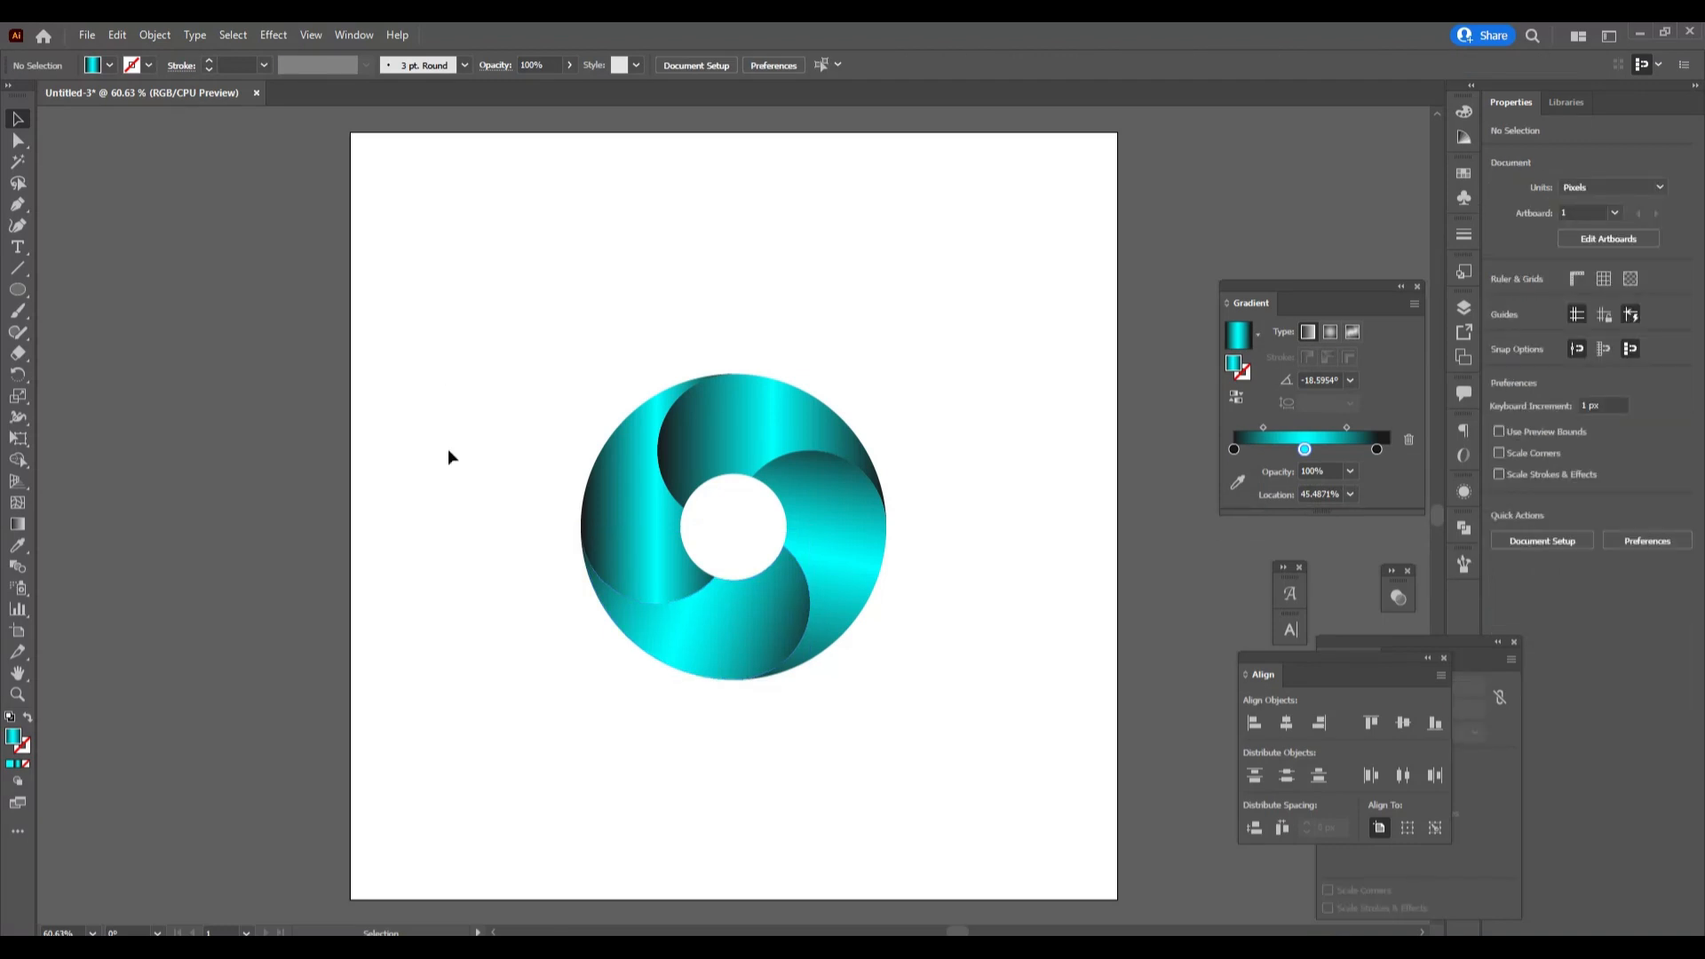
Step: Redraw the left blade's gradient upward from its lower edge at an angle of about 83.4° with the Gradient tool
left_click(675, 603)
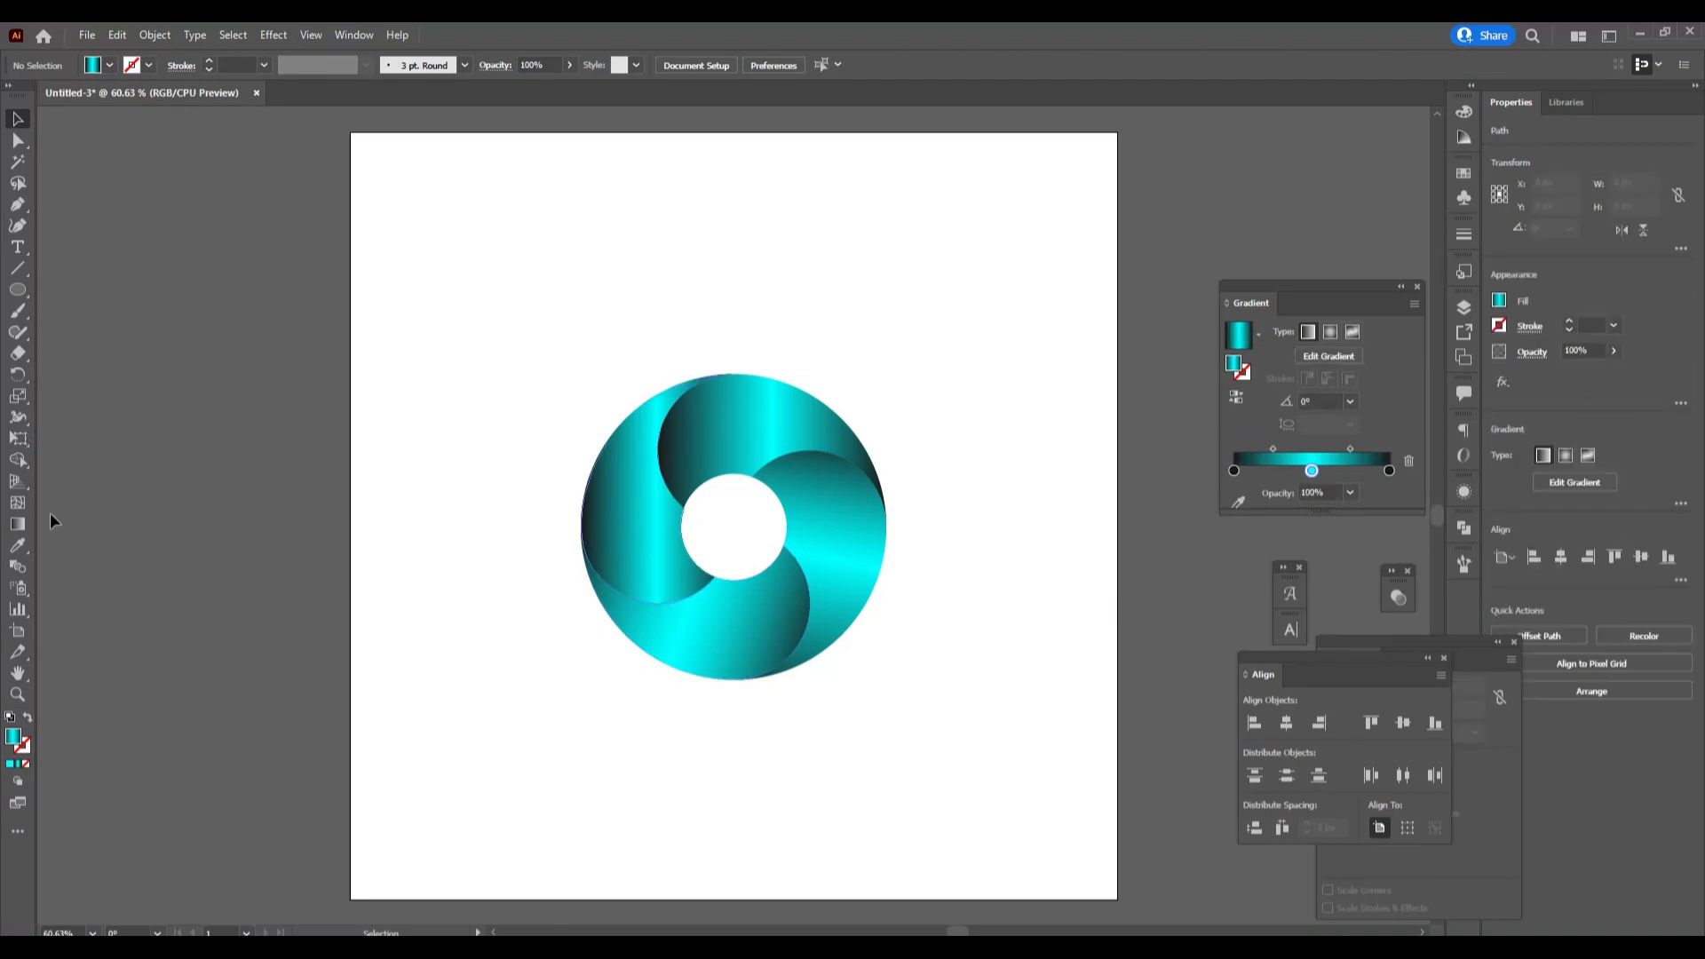
left_click(24, 529)
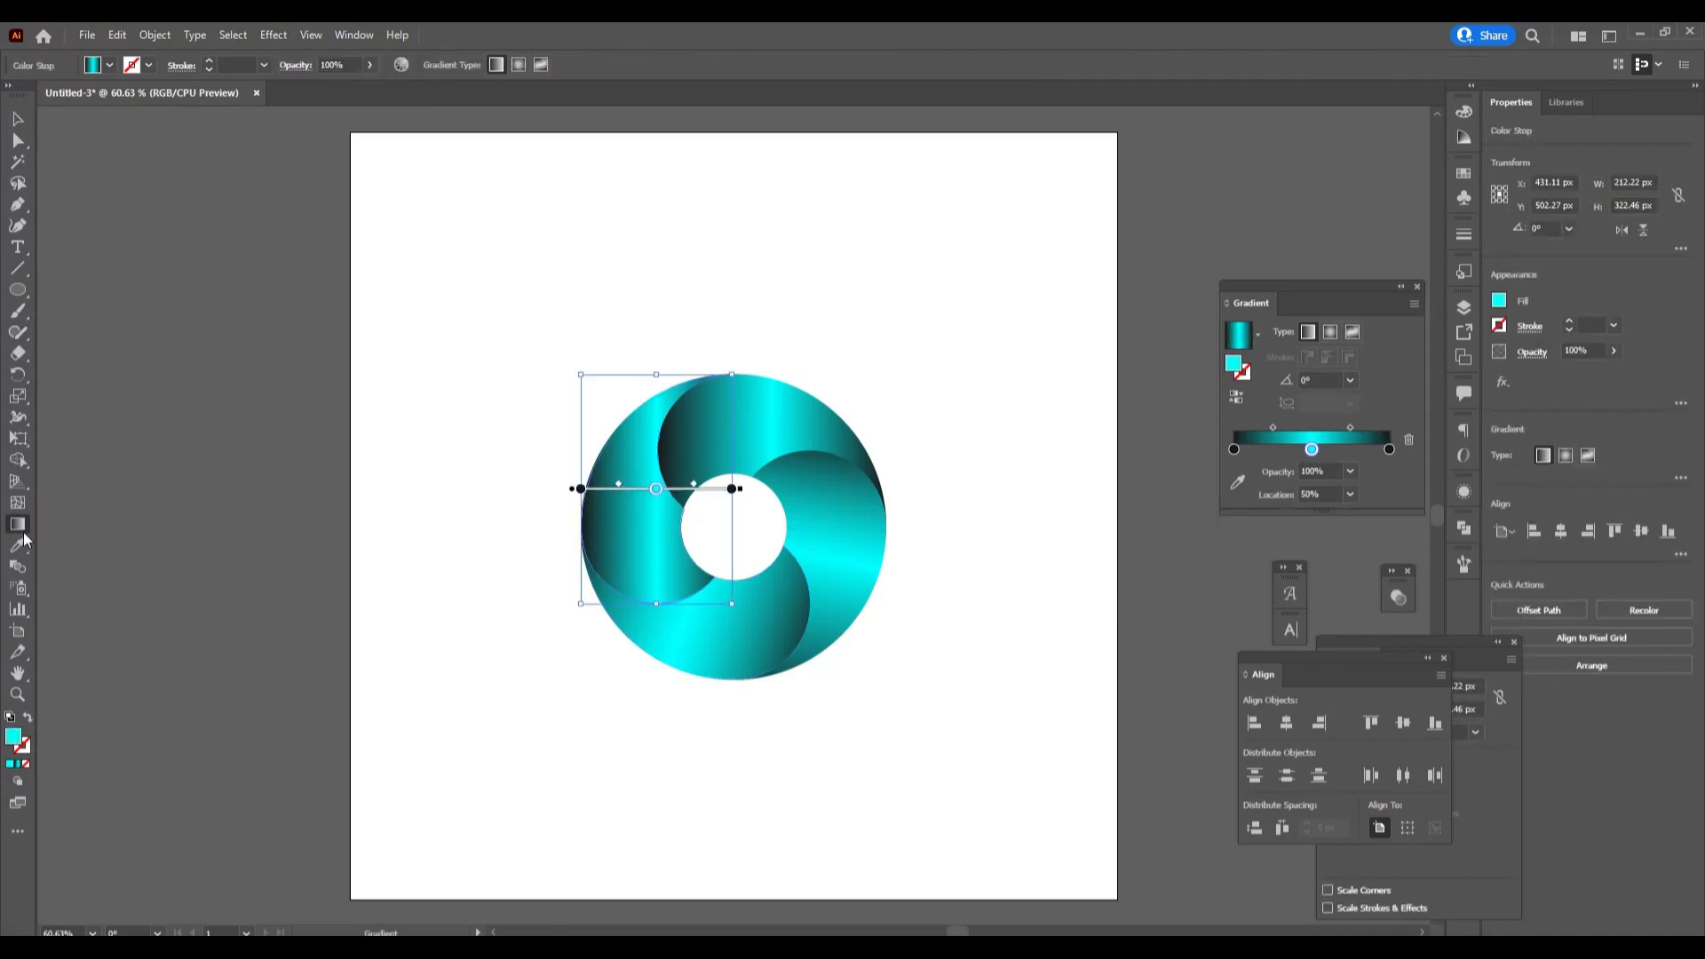
mouse_move(691, 619)
left_mouse_down()
mouse_move(636, 515)
mouse_move(598, 369)
mouse_move(658, 346)
mouse_move(644, 371)
left_mouse_up()
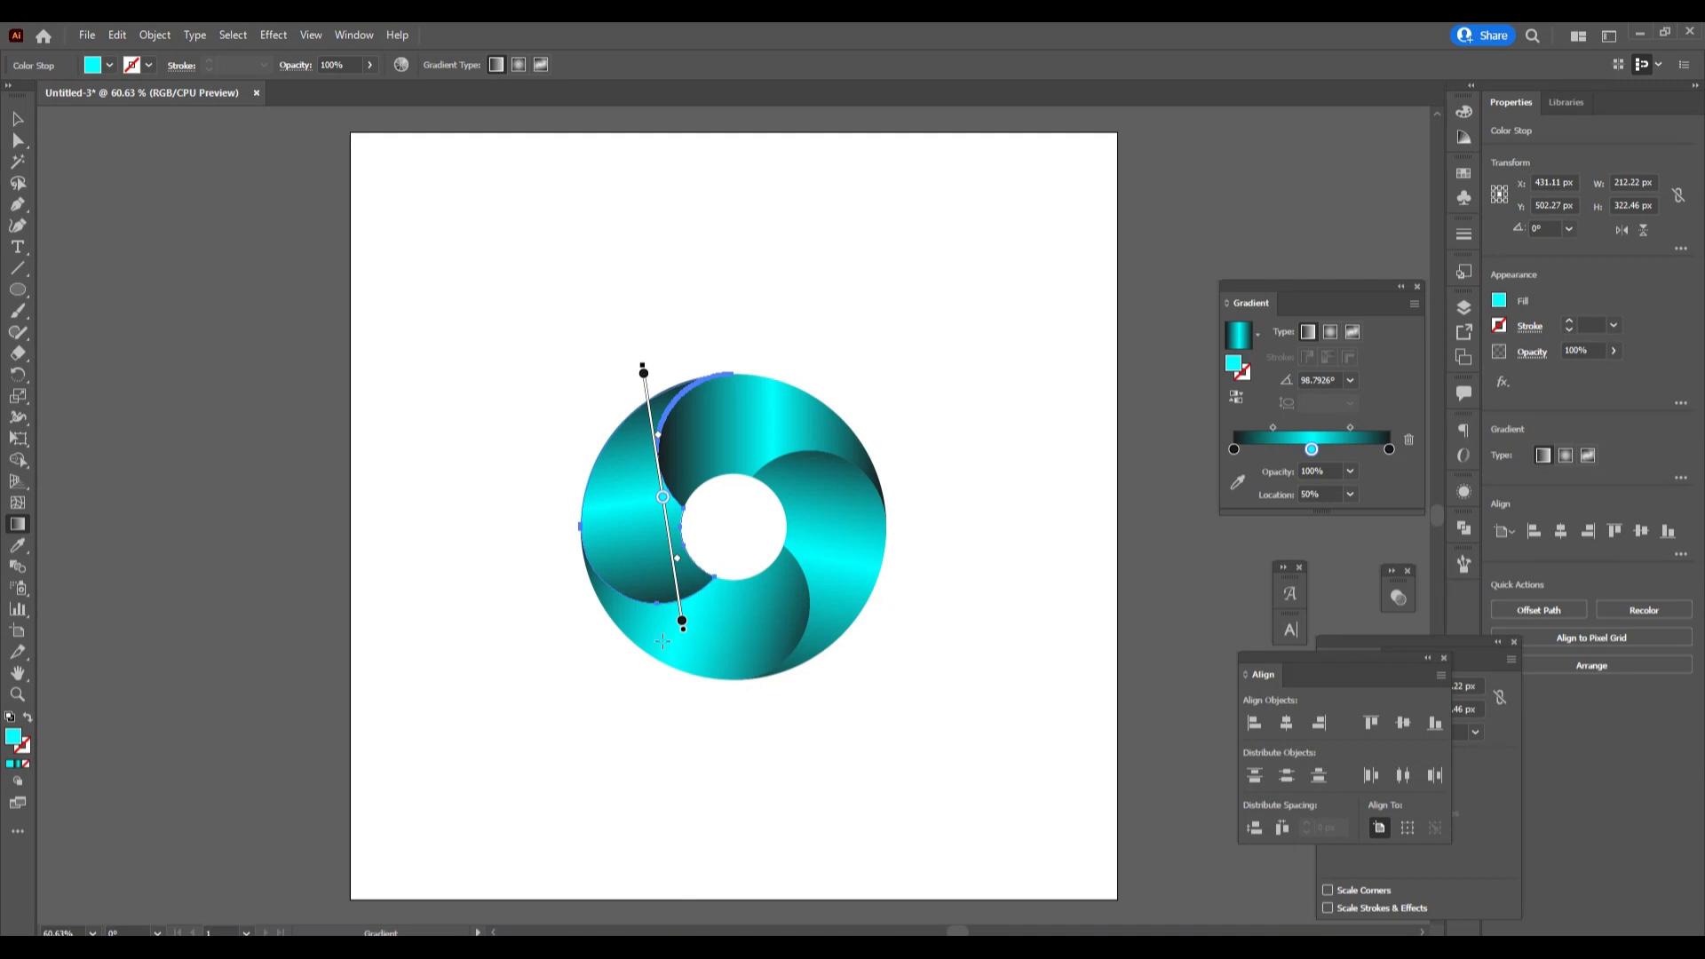
mouse_move(646, 637)
left_mouse_down()
mouse_move(664, 348)
mouse_move(697, 341)
mouse_move(672, 339)
left_mouse_up()
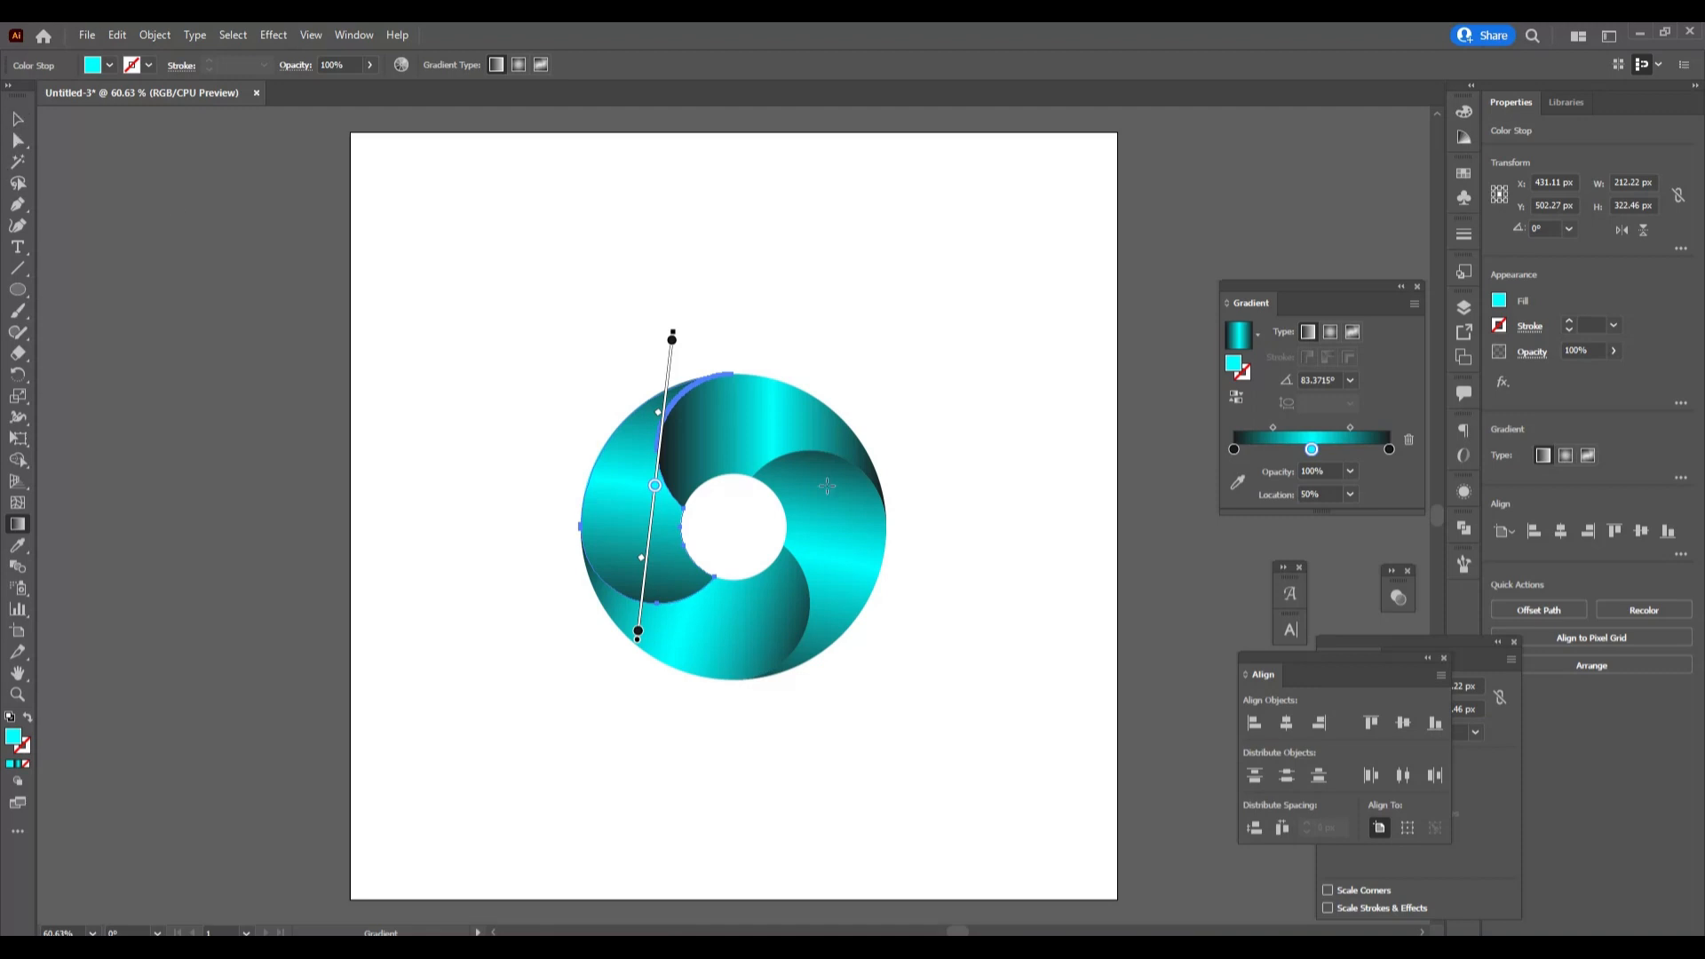
Step: Shift the left blade's gradient line slightly down, move its upper midpoint toward the end stop, and deselect the blade
left_click_drag(646, 581, 640, 586)
left_click_drag(658, 417, 659, 401)
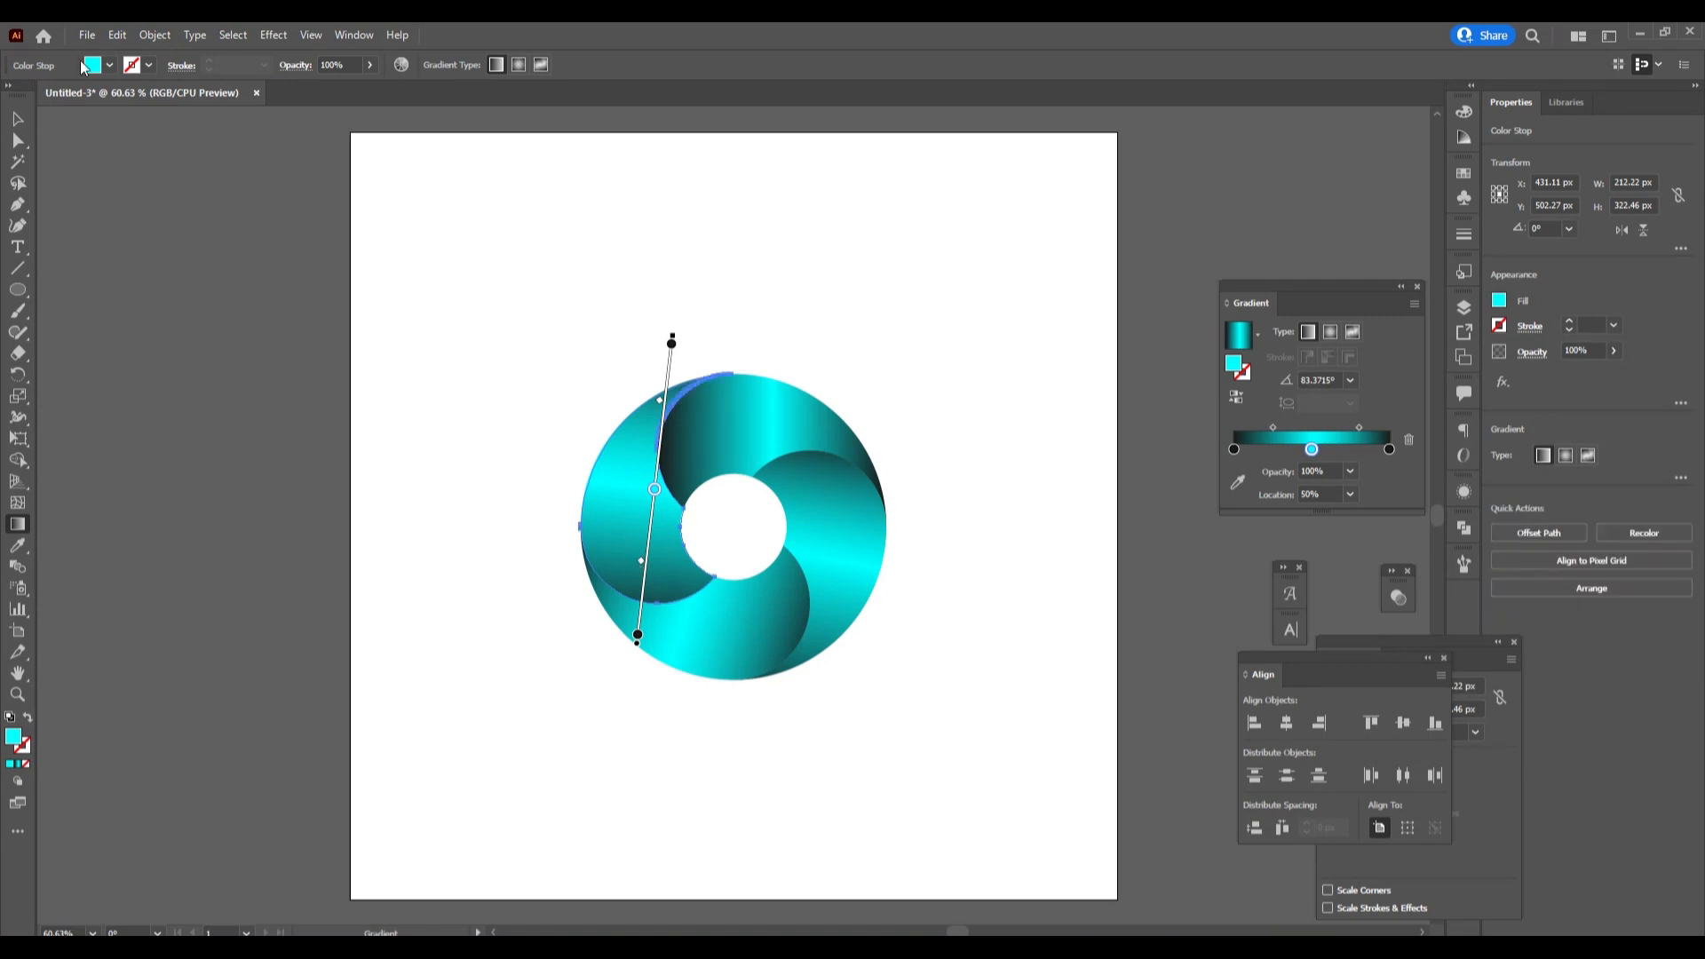
key("v")
left_click(408, 311)
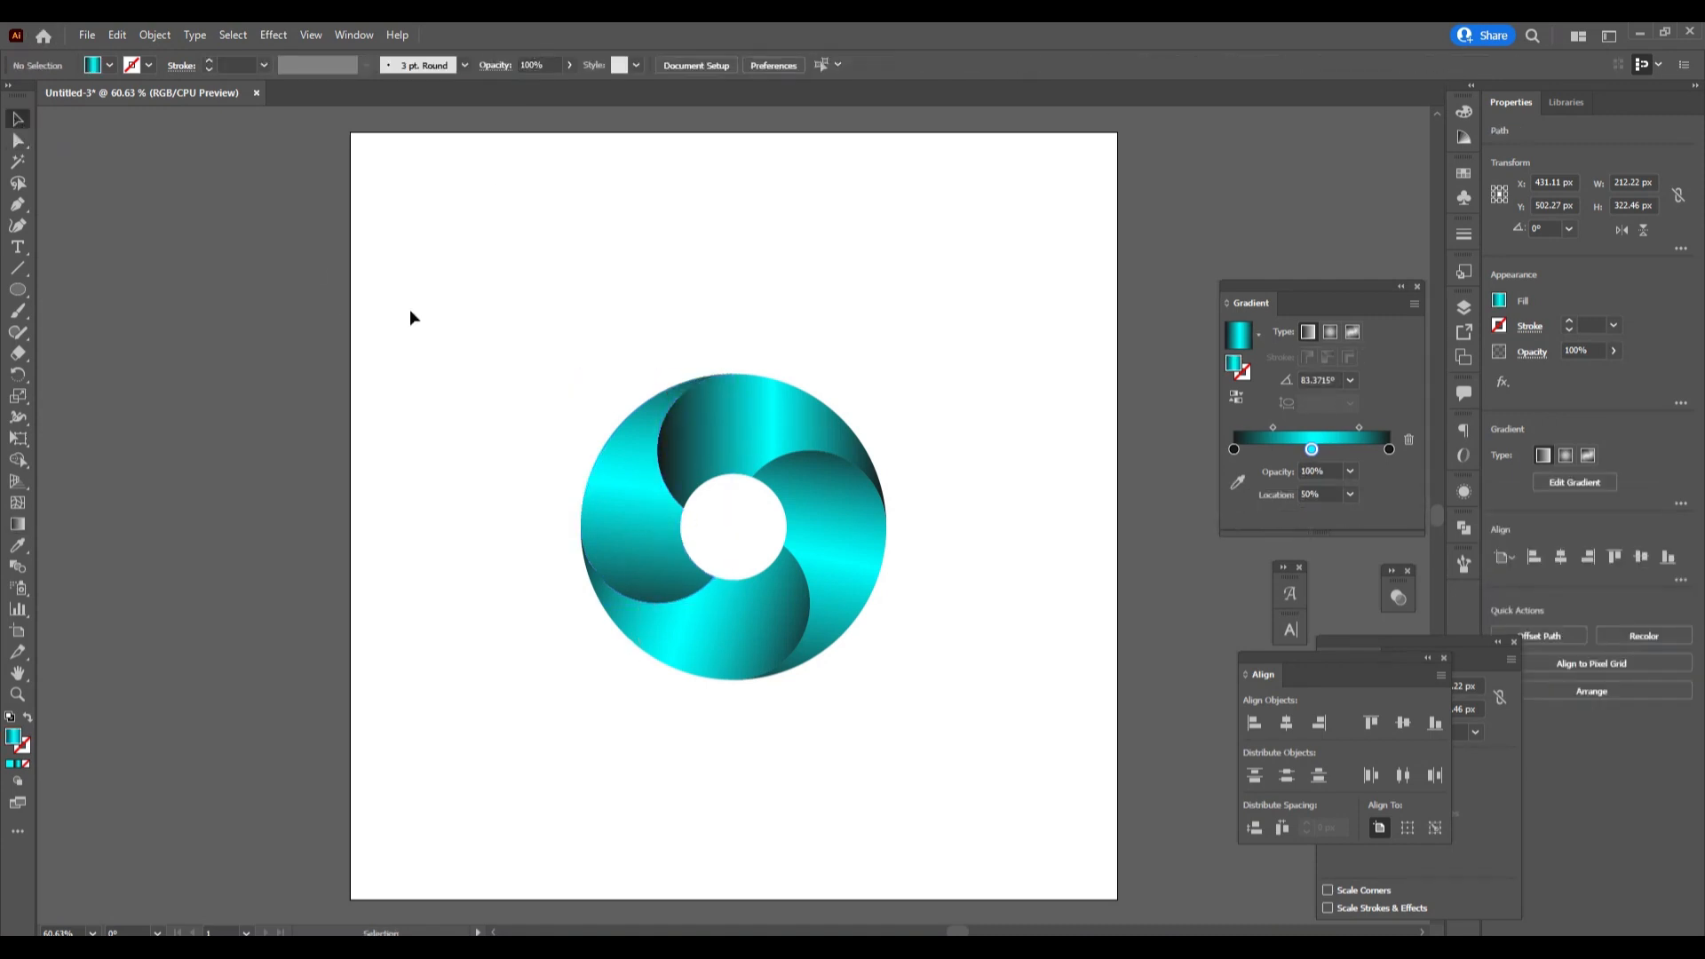
Step: Redraw the top blade's gradient diagonally across the blade at an angle of about -16.5° with the Gradient tool
left_click(768, 430)
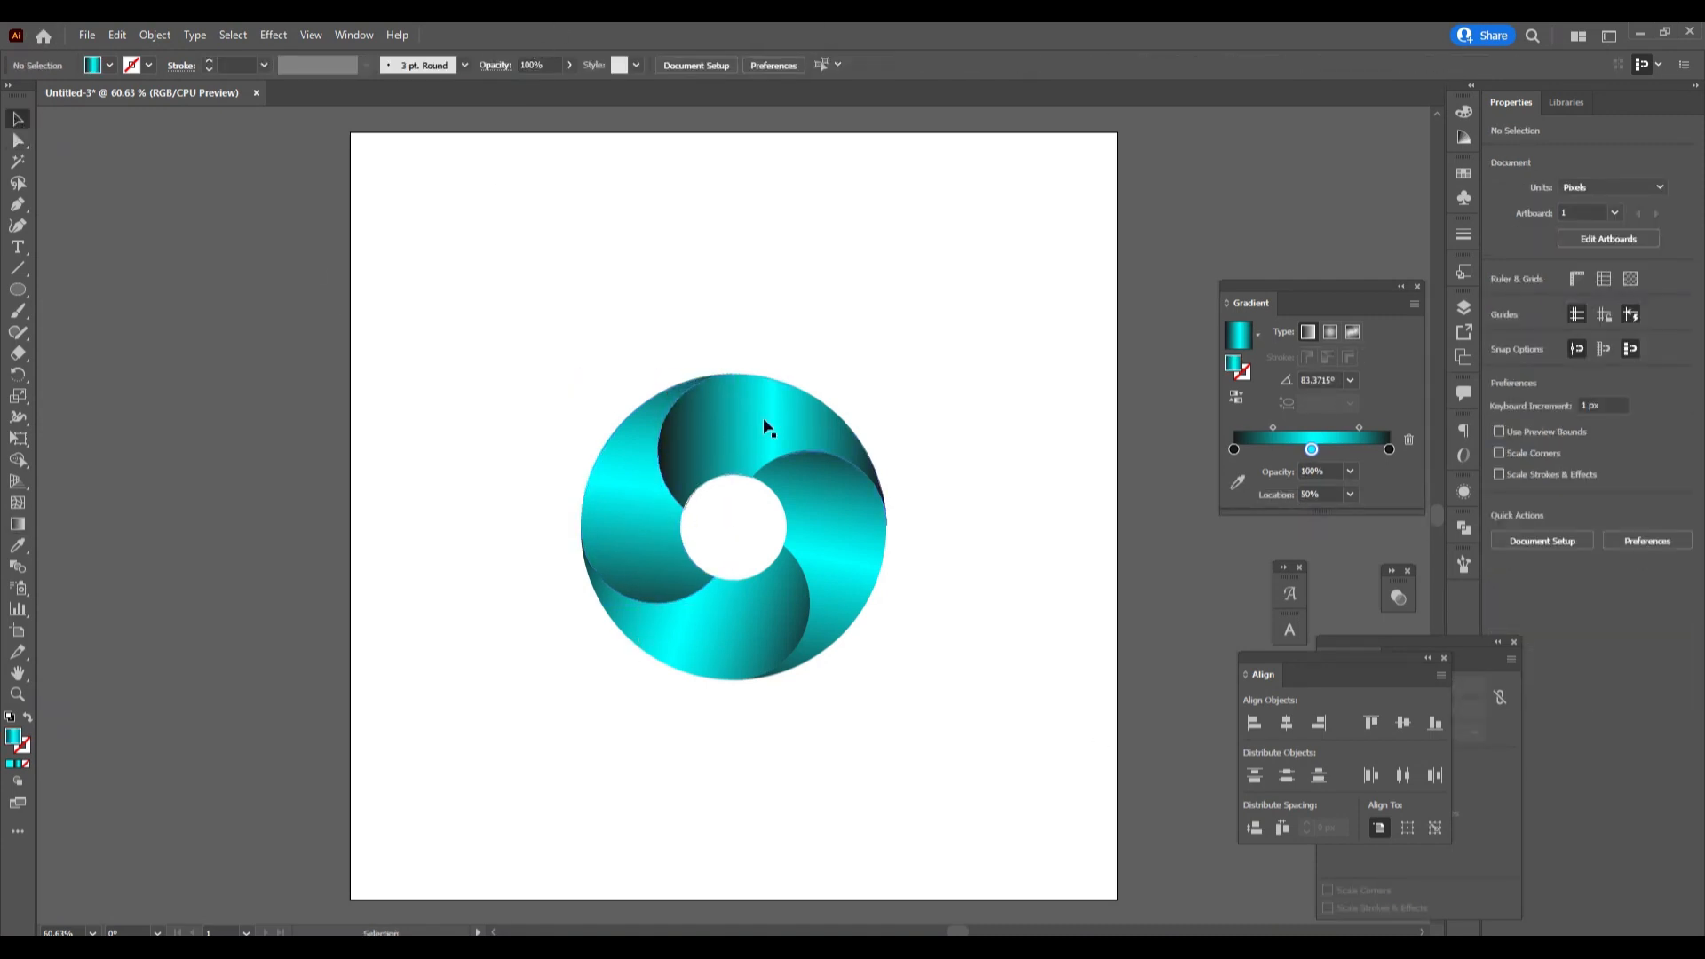
left_click(16, 527)
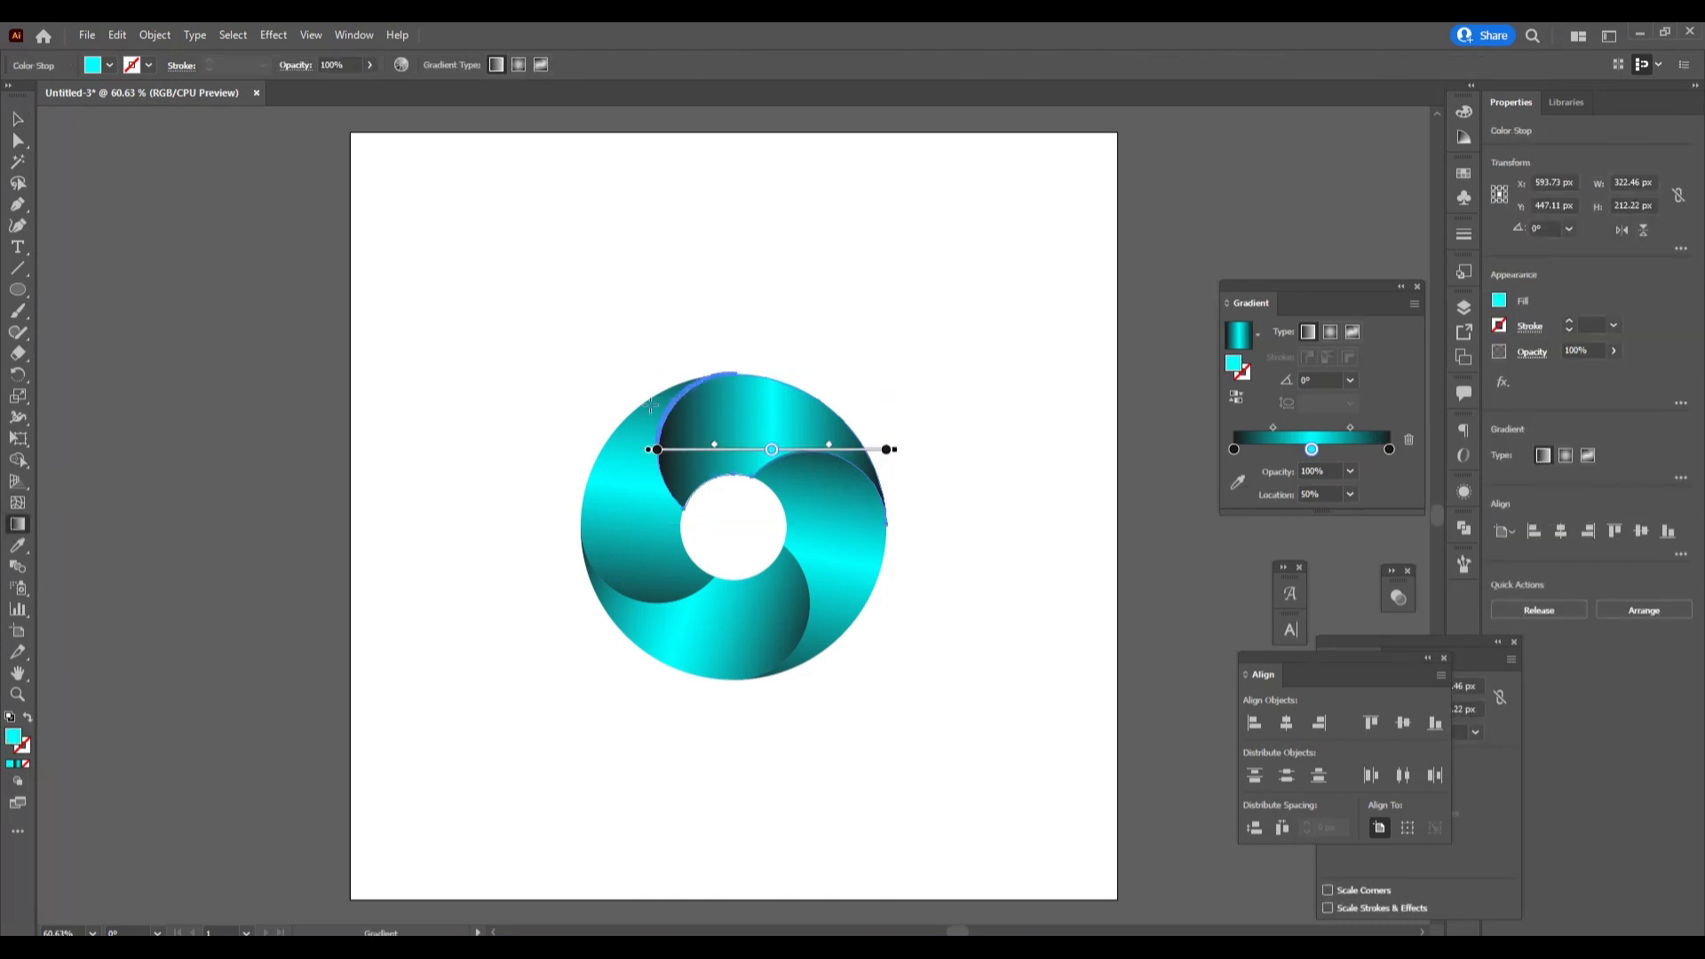
left_click_drag(636, 411, 913, 498)
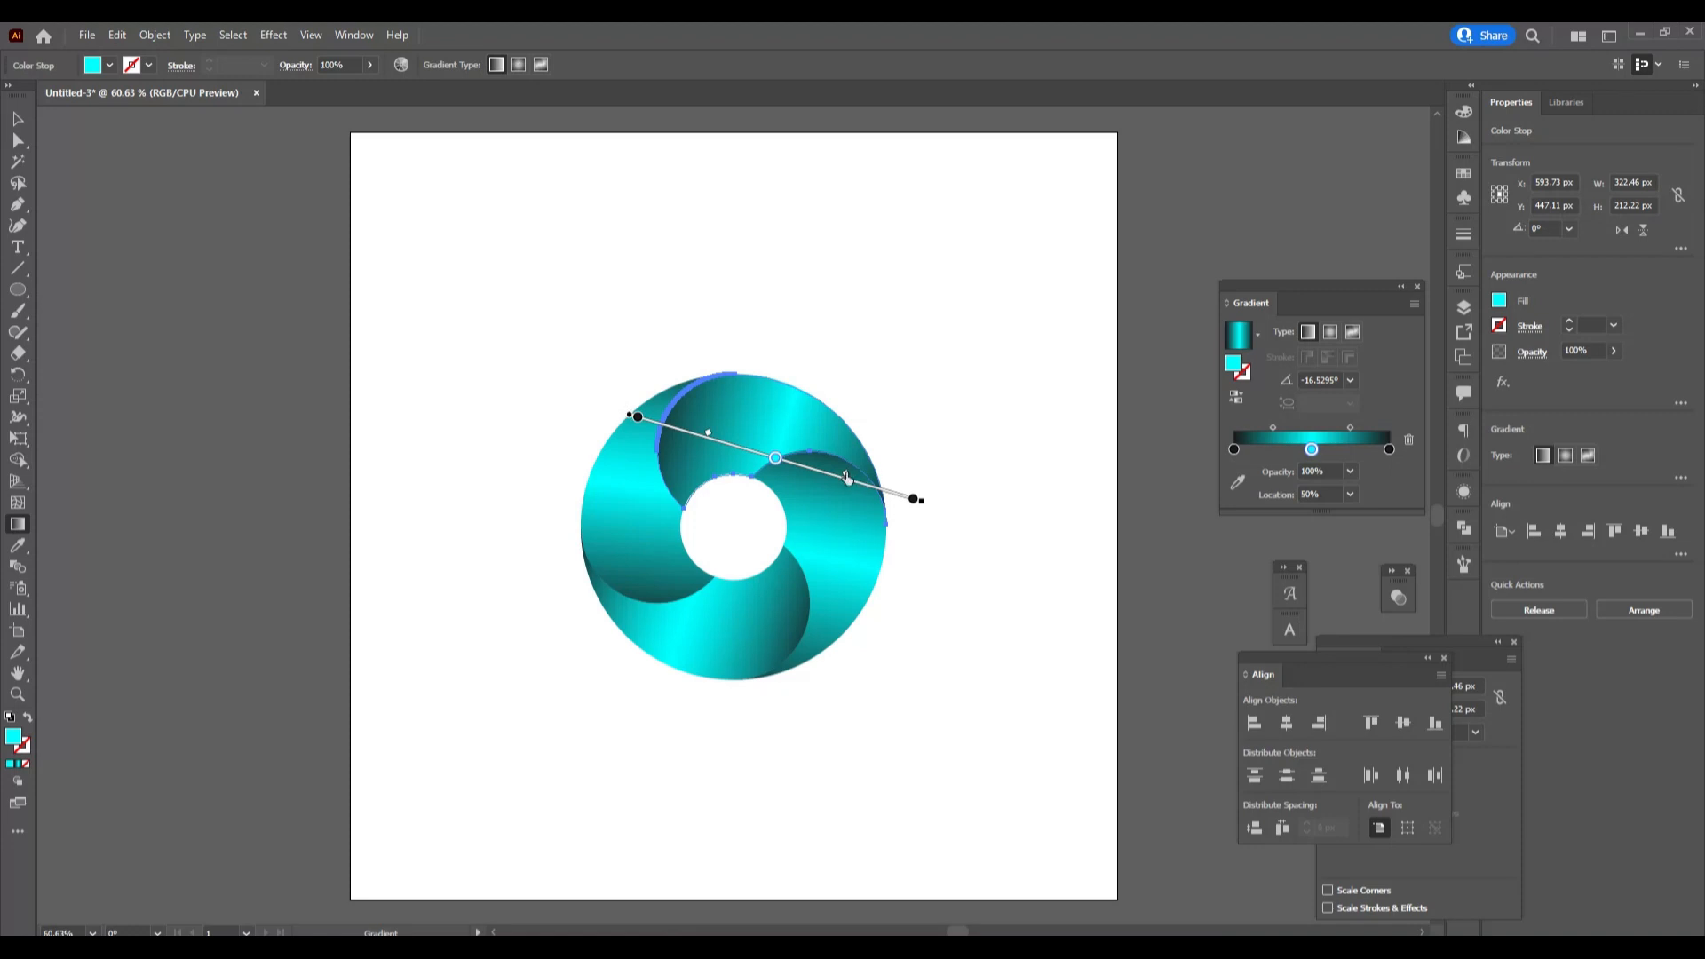
Step: Move the top blade's second gradient midpoint toward the end stop, shift the gradient line slightly back toward its start, and deselect the blade
left_click_drag(845, 473, 867, 487)
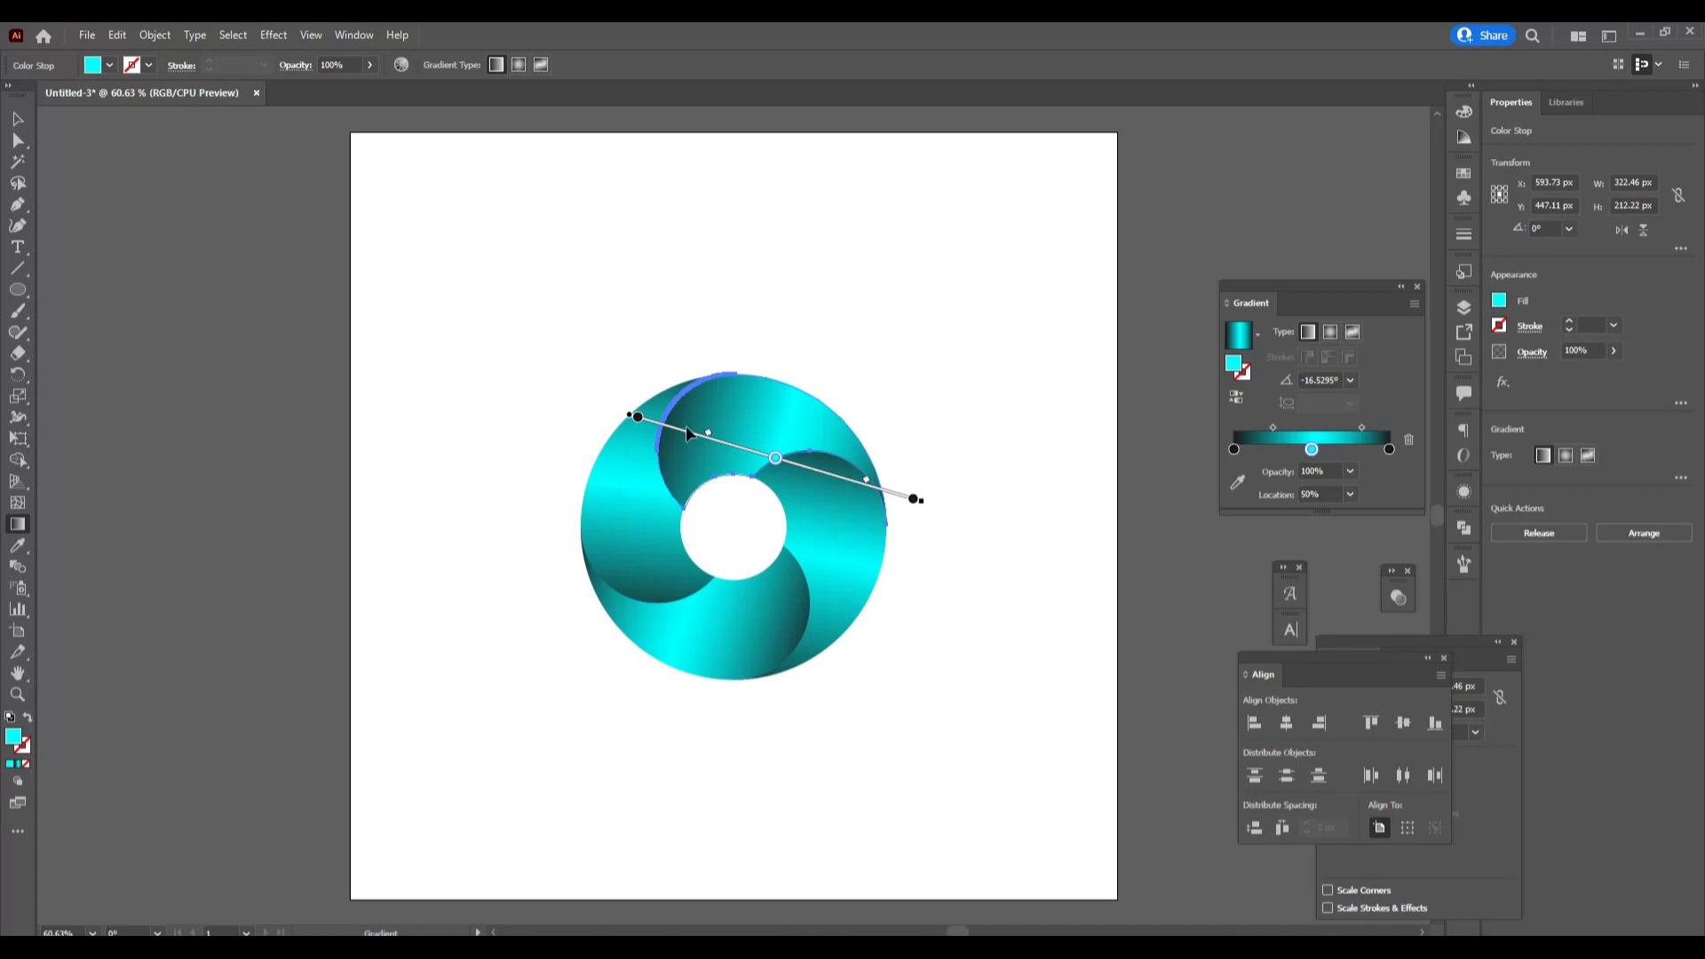
left_click_drag(695, 432, 686, 429)
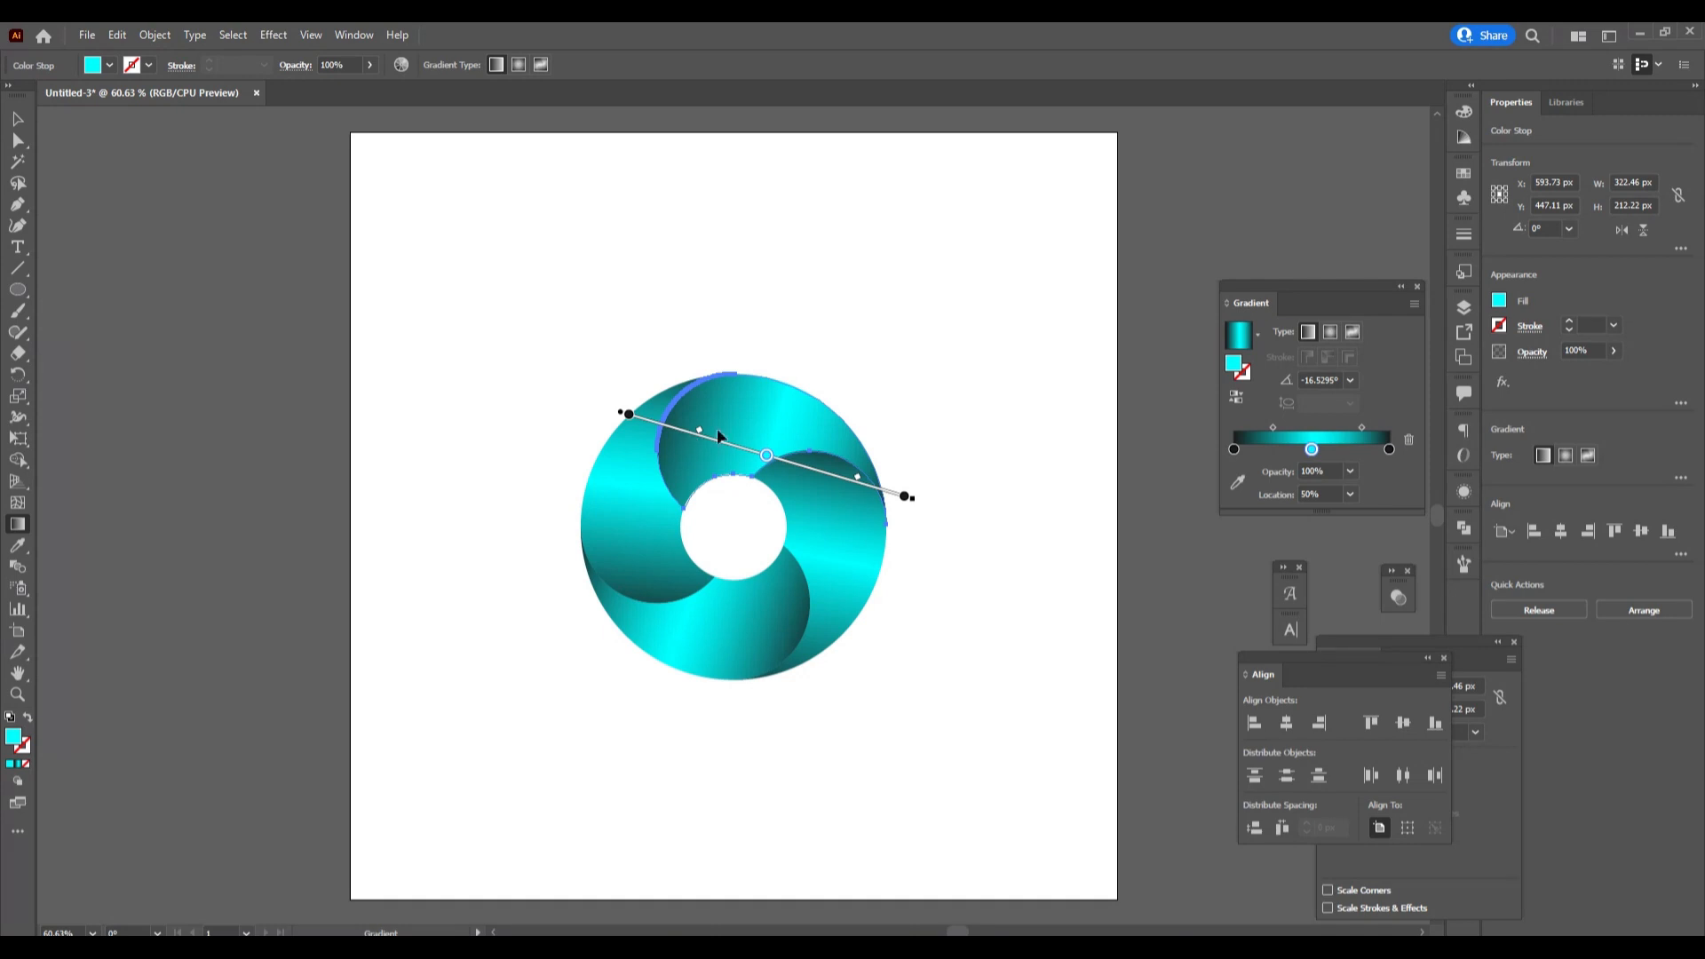
left_click(18, 119)
left_click(513, 407)
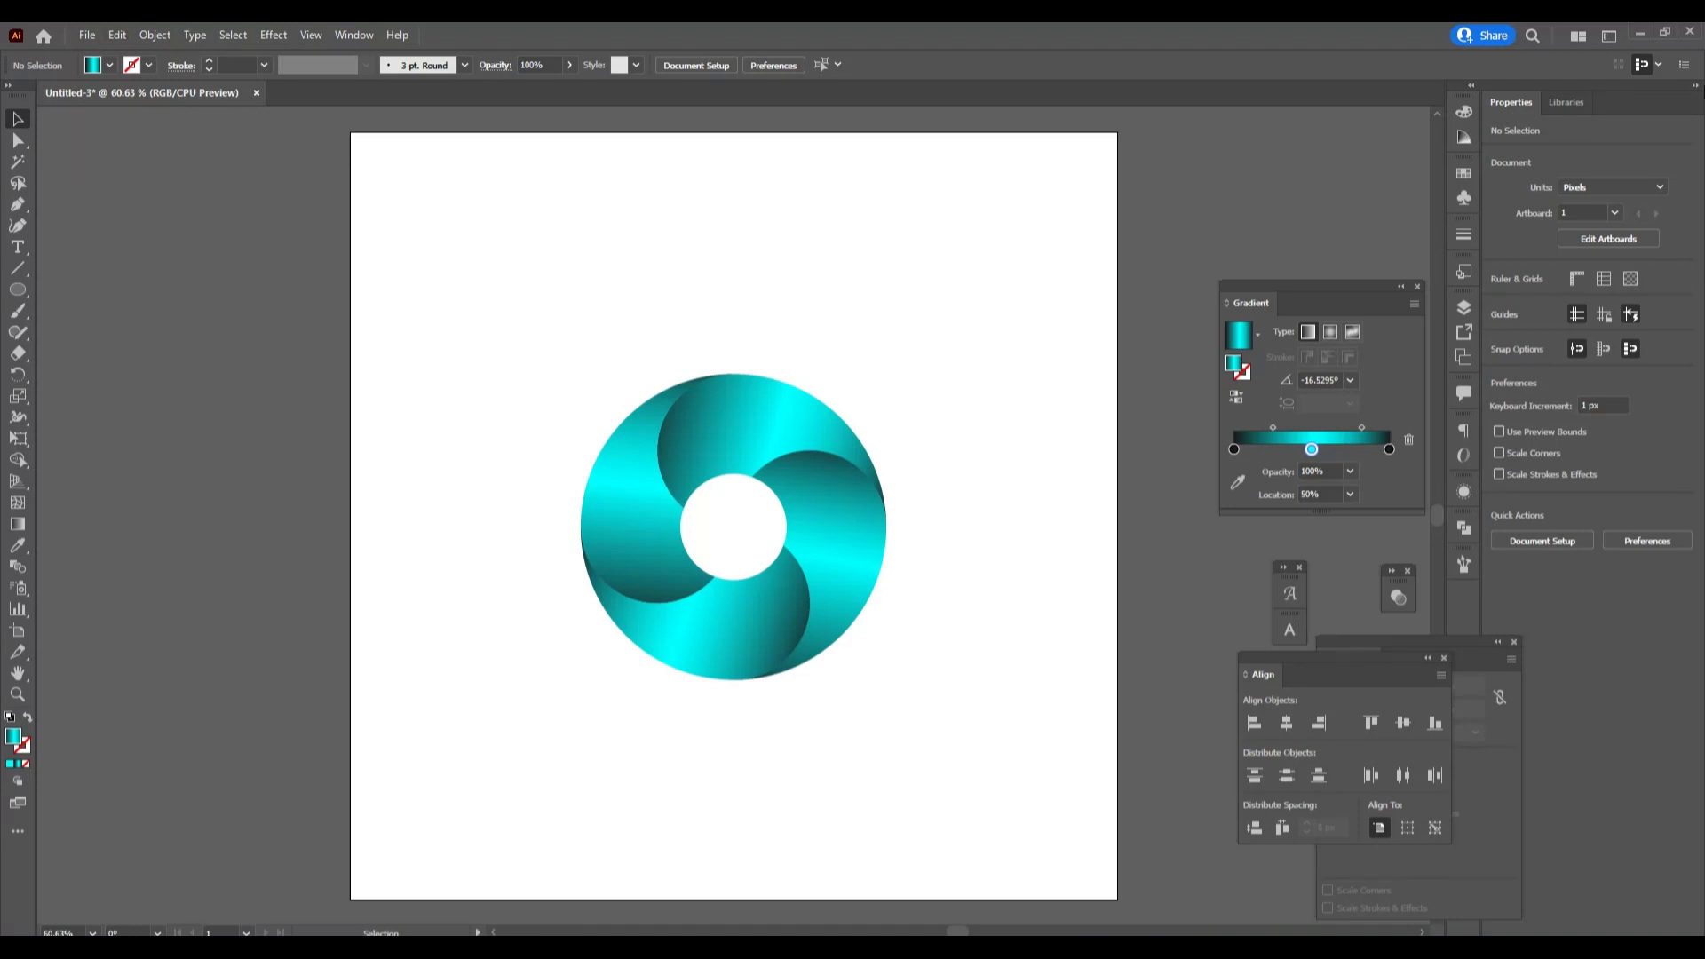
Step: Group all four blades, center the group vertically on the artboard, and deselect it
left_click_drag(565, 345, 982, 763)
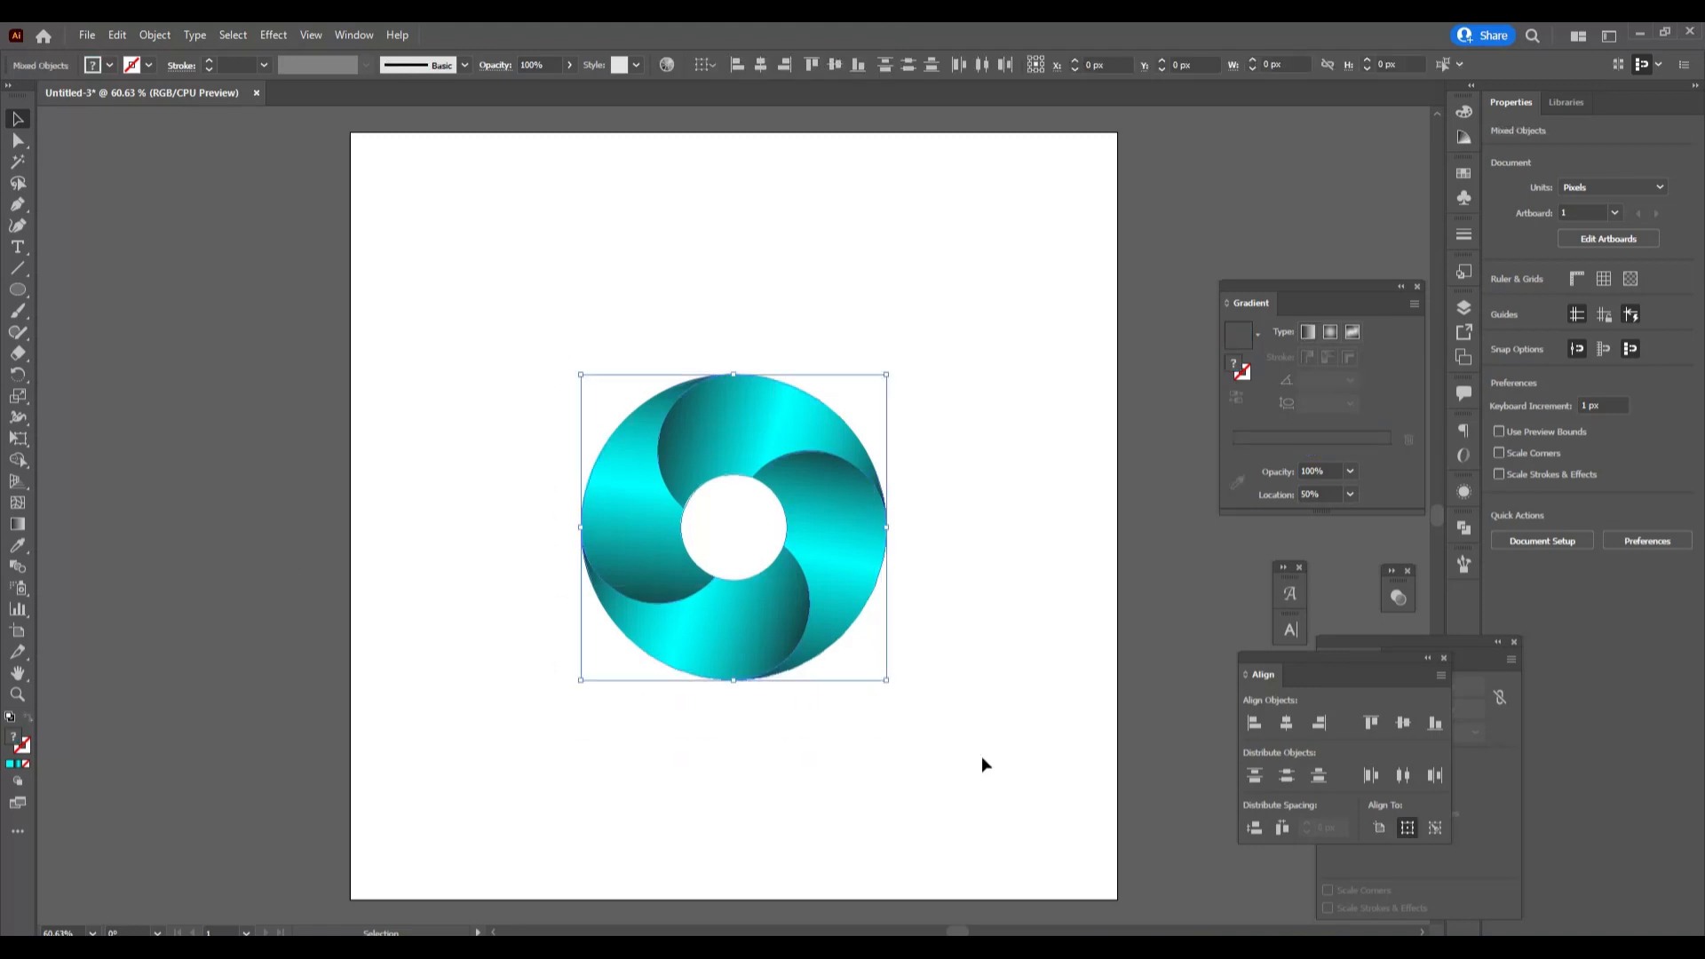
right_click(695, 431)
left_click(782, 579)
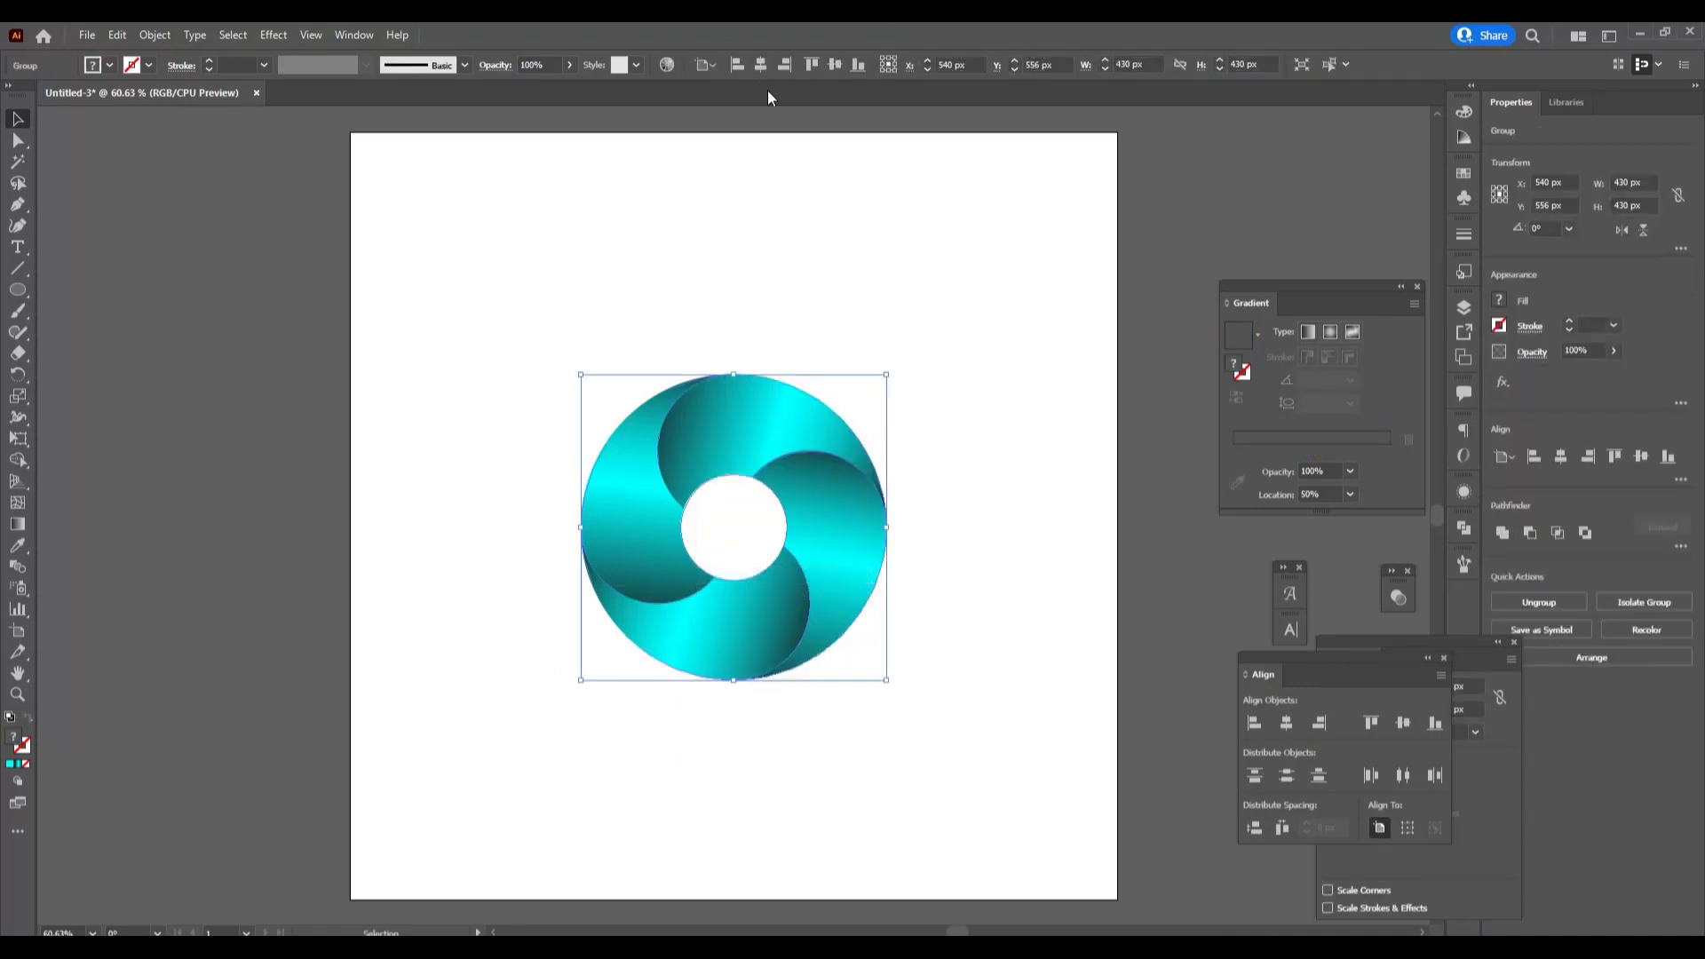
left_click(836, 67)
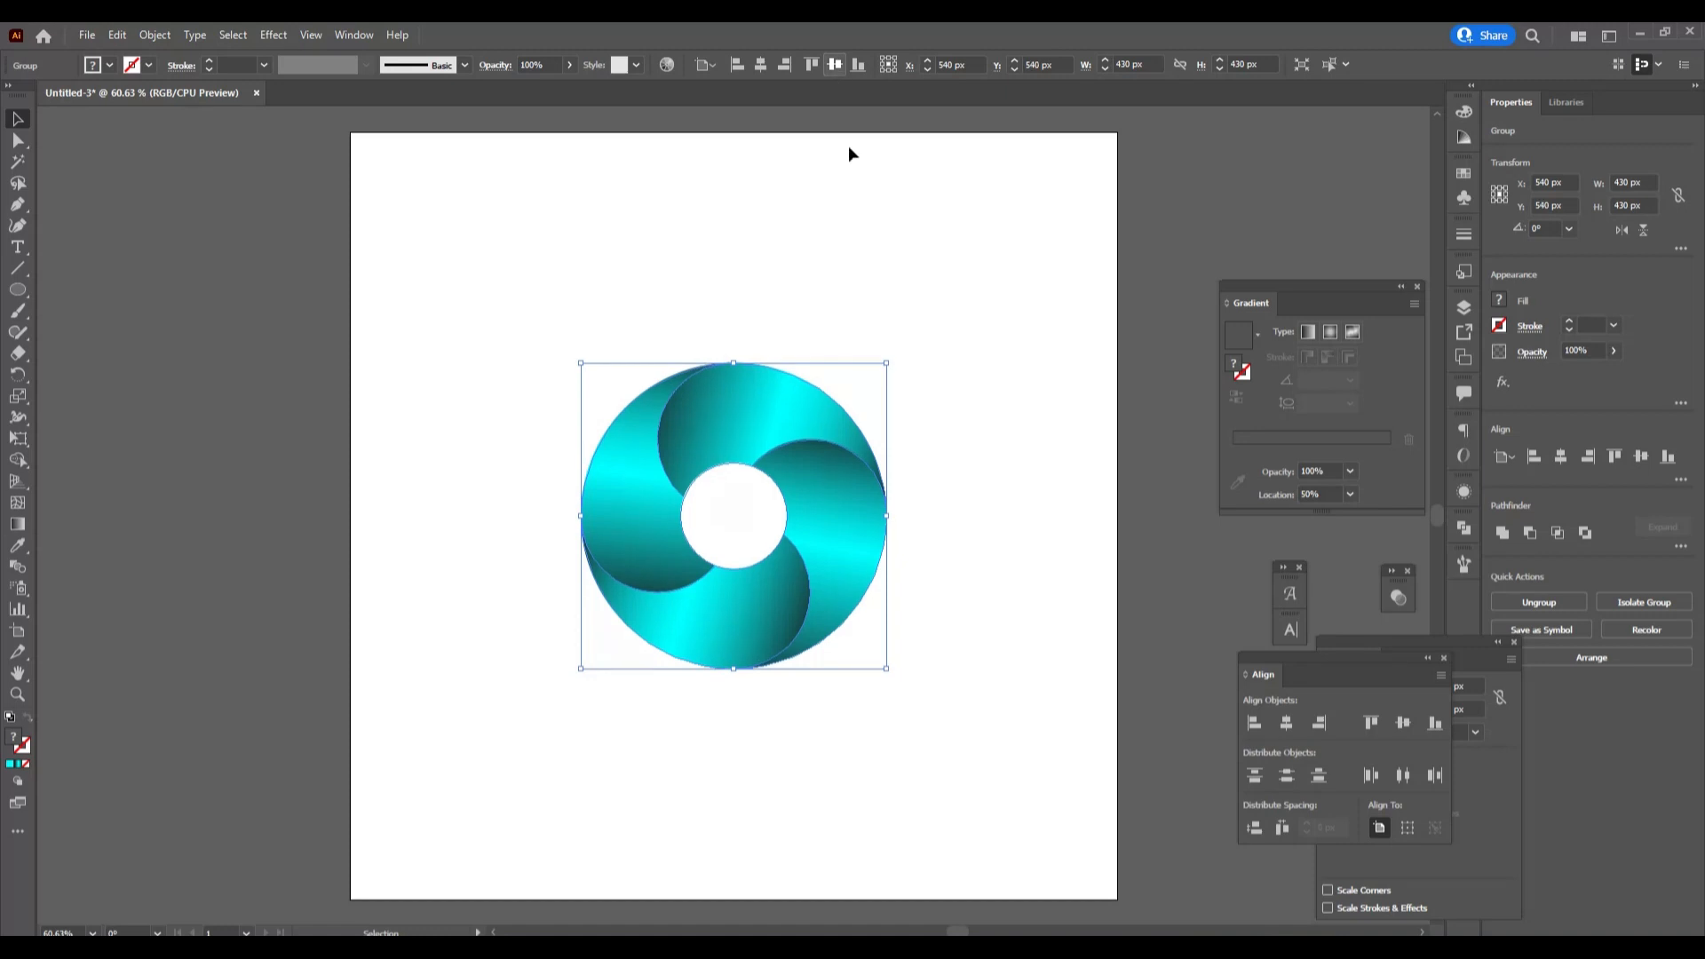
left_click(935, 373)
Step: Draw a black-filled circle about 282 px in diameter with the Ellipse tool, horizontally centered below the swirl
left_click(17, 293)
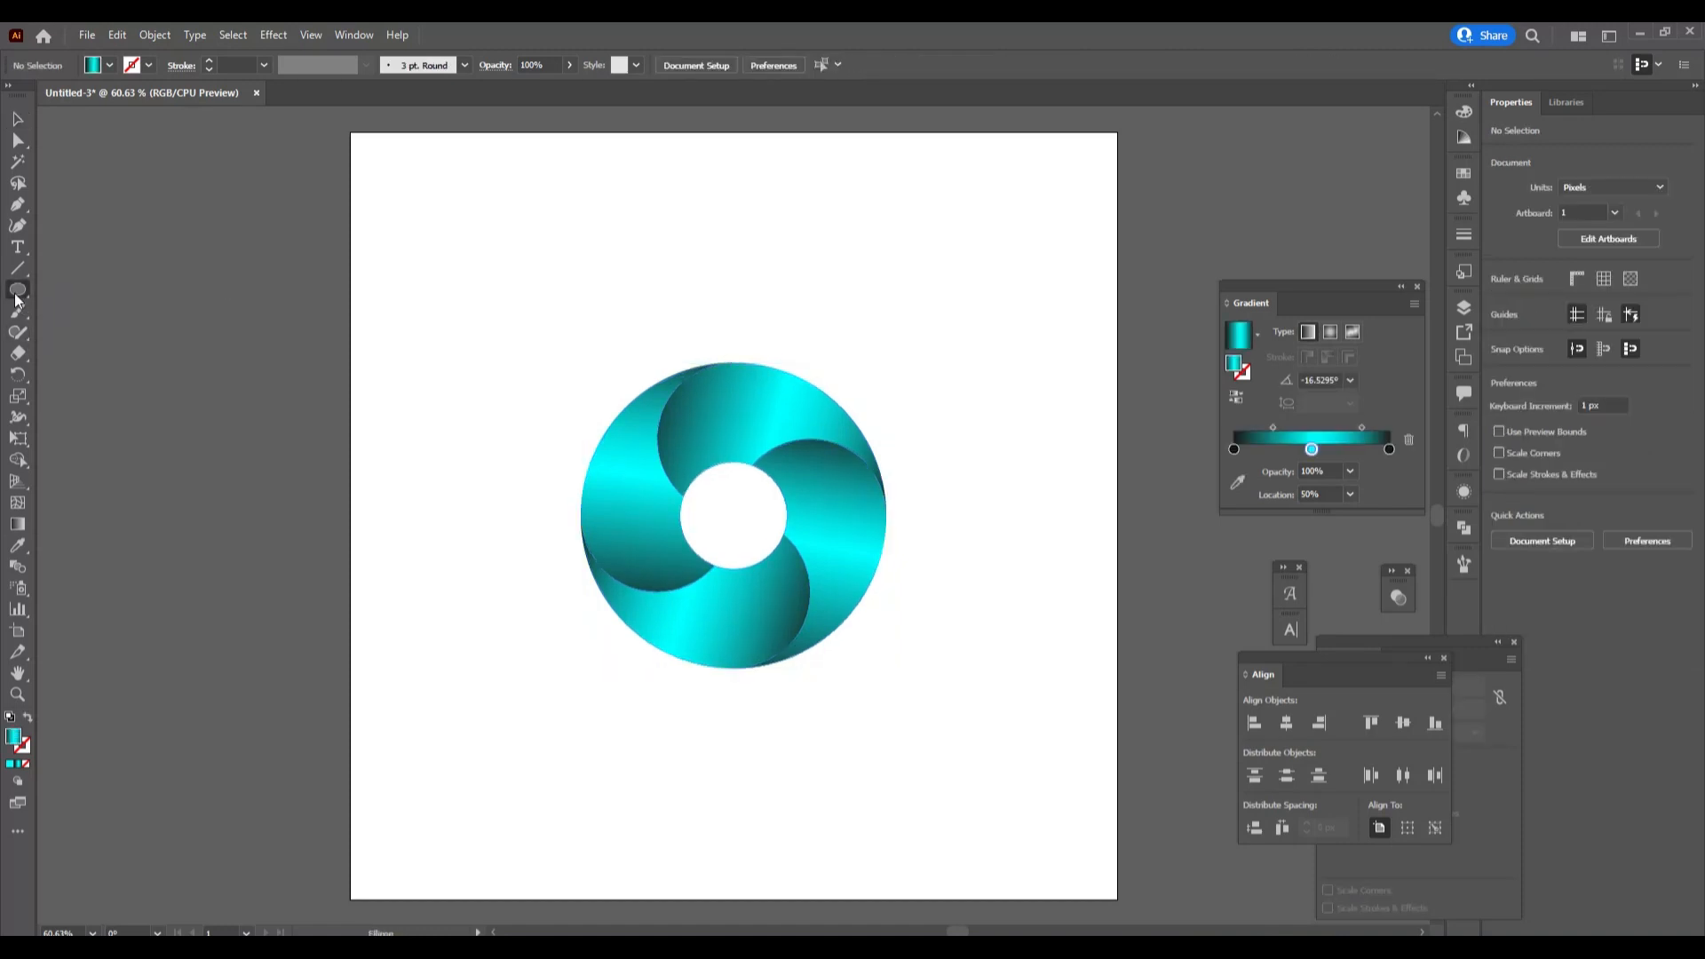
left_click(107, 67)
left_click(49, 97)
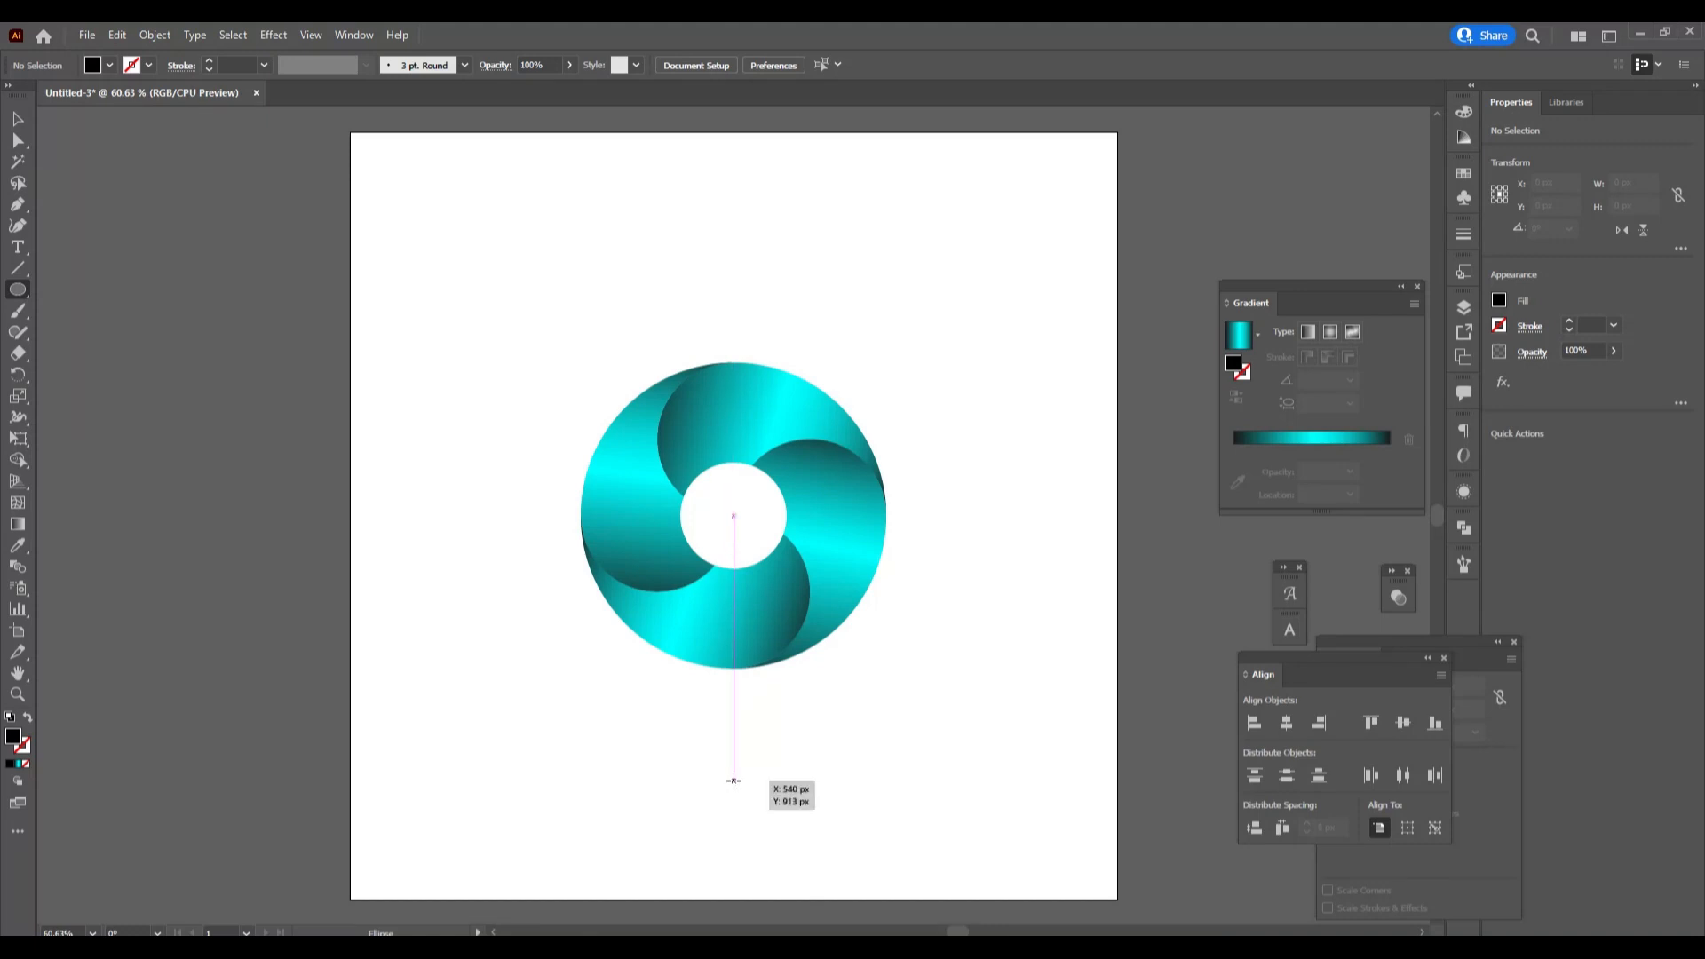
left_click_drag(734, 789, 834, 840)
key("v")
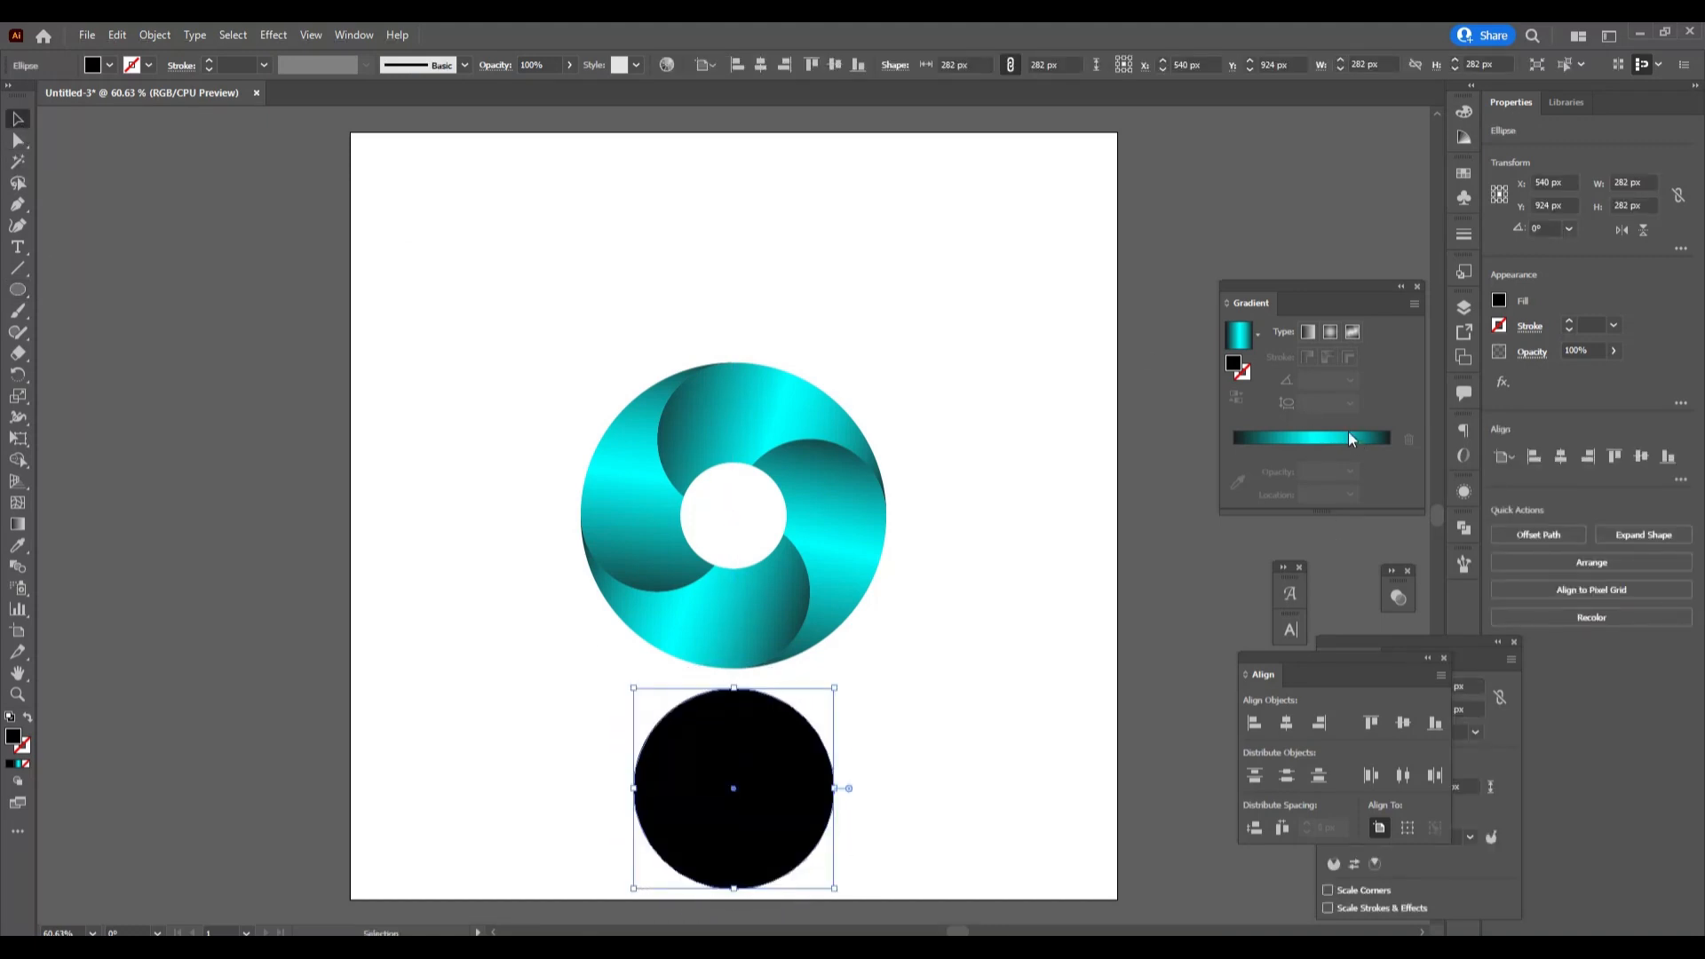
Step: Fill the circle with the White, Black gradient preset, make it radial, and reverse it so black is at the center
left_click(1241, 337)
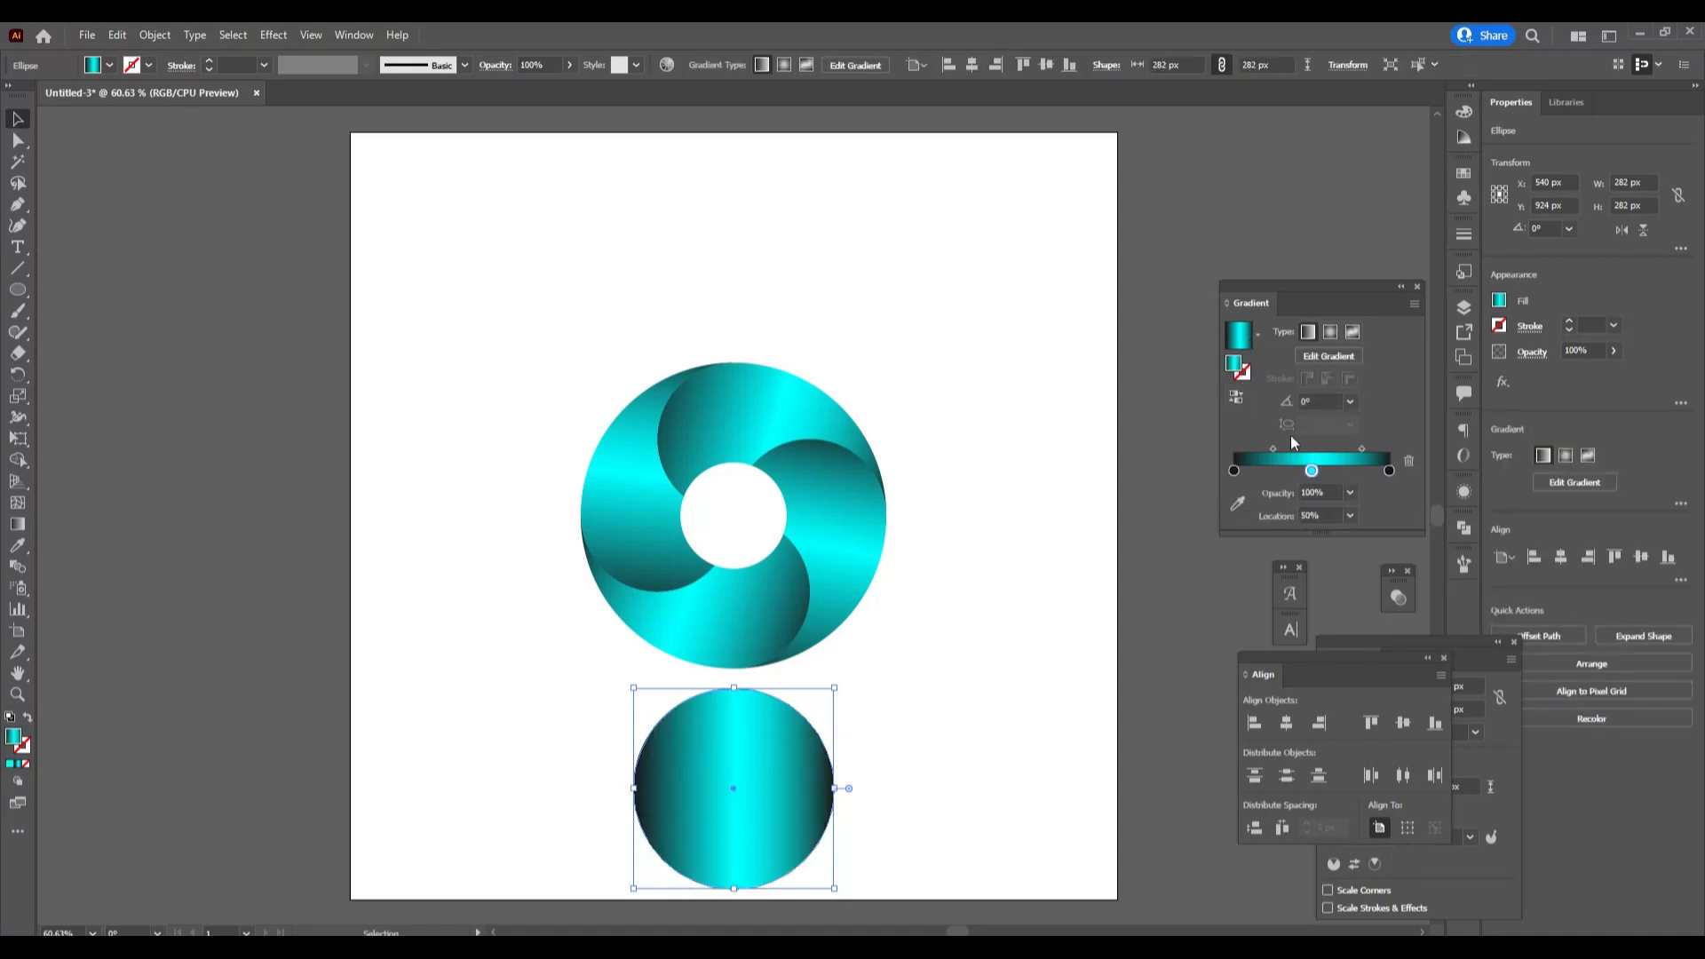
left_click(1259, 331)
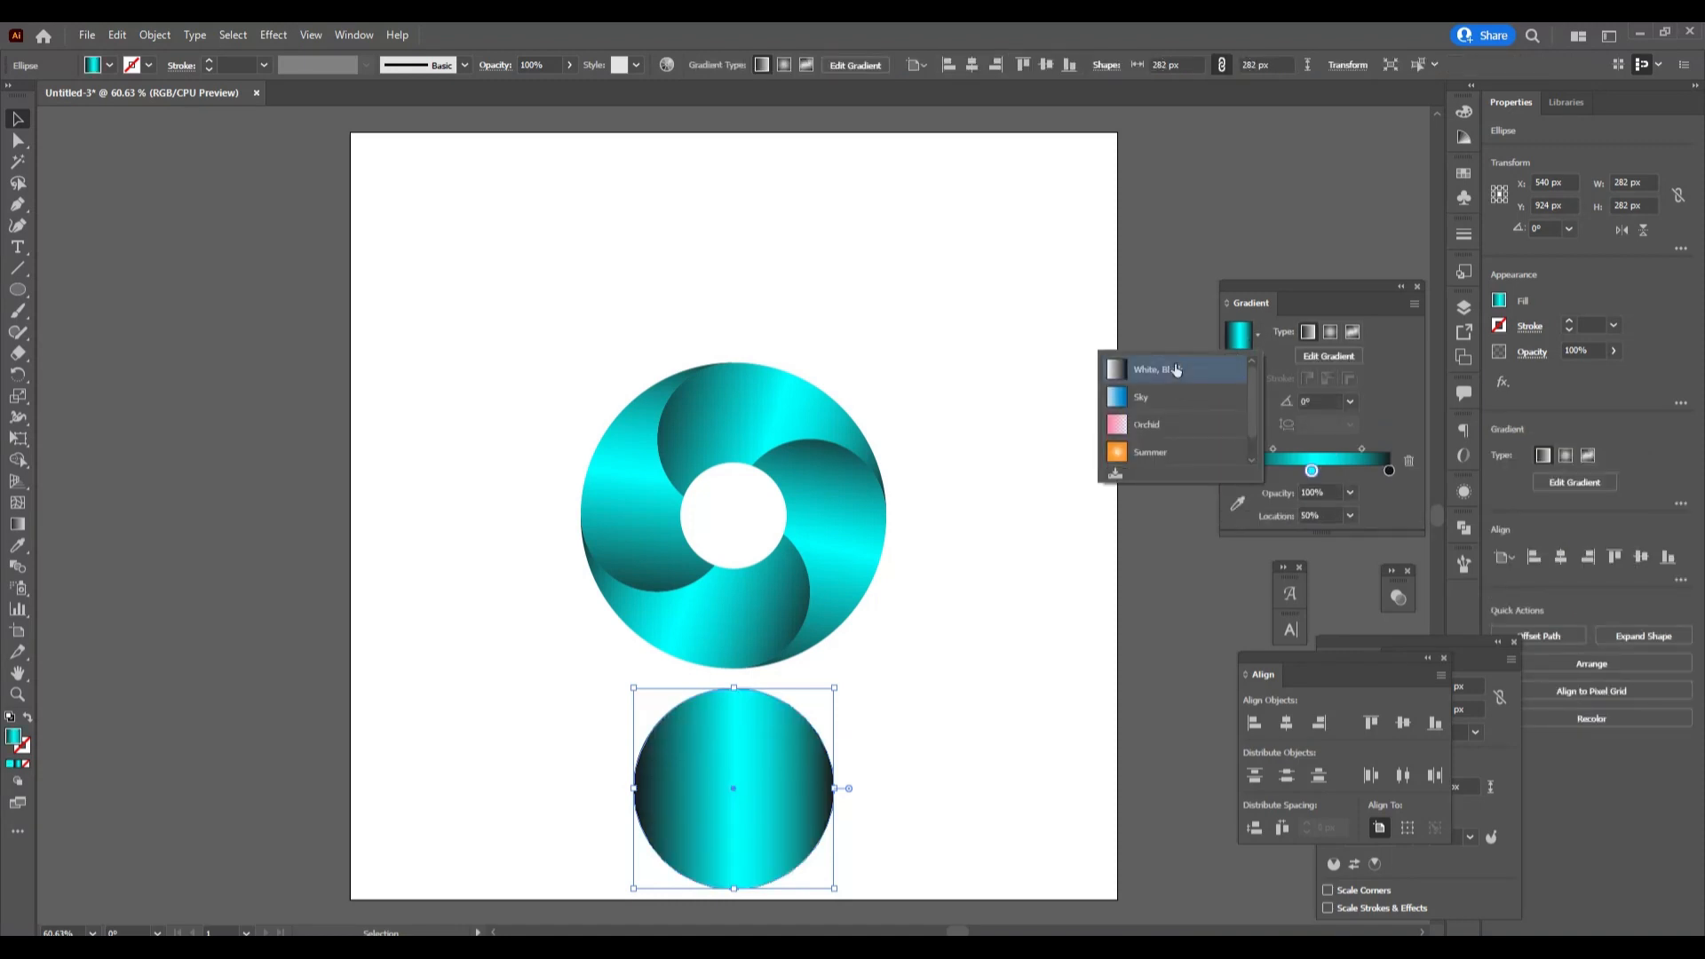
left_click(1174, 362)
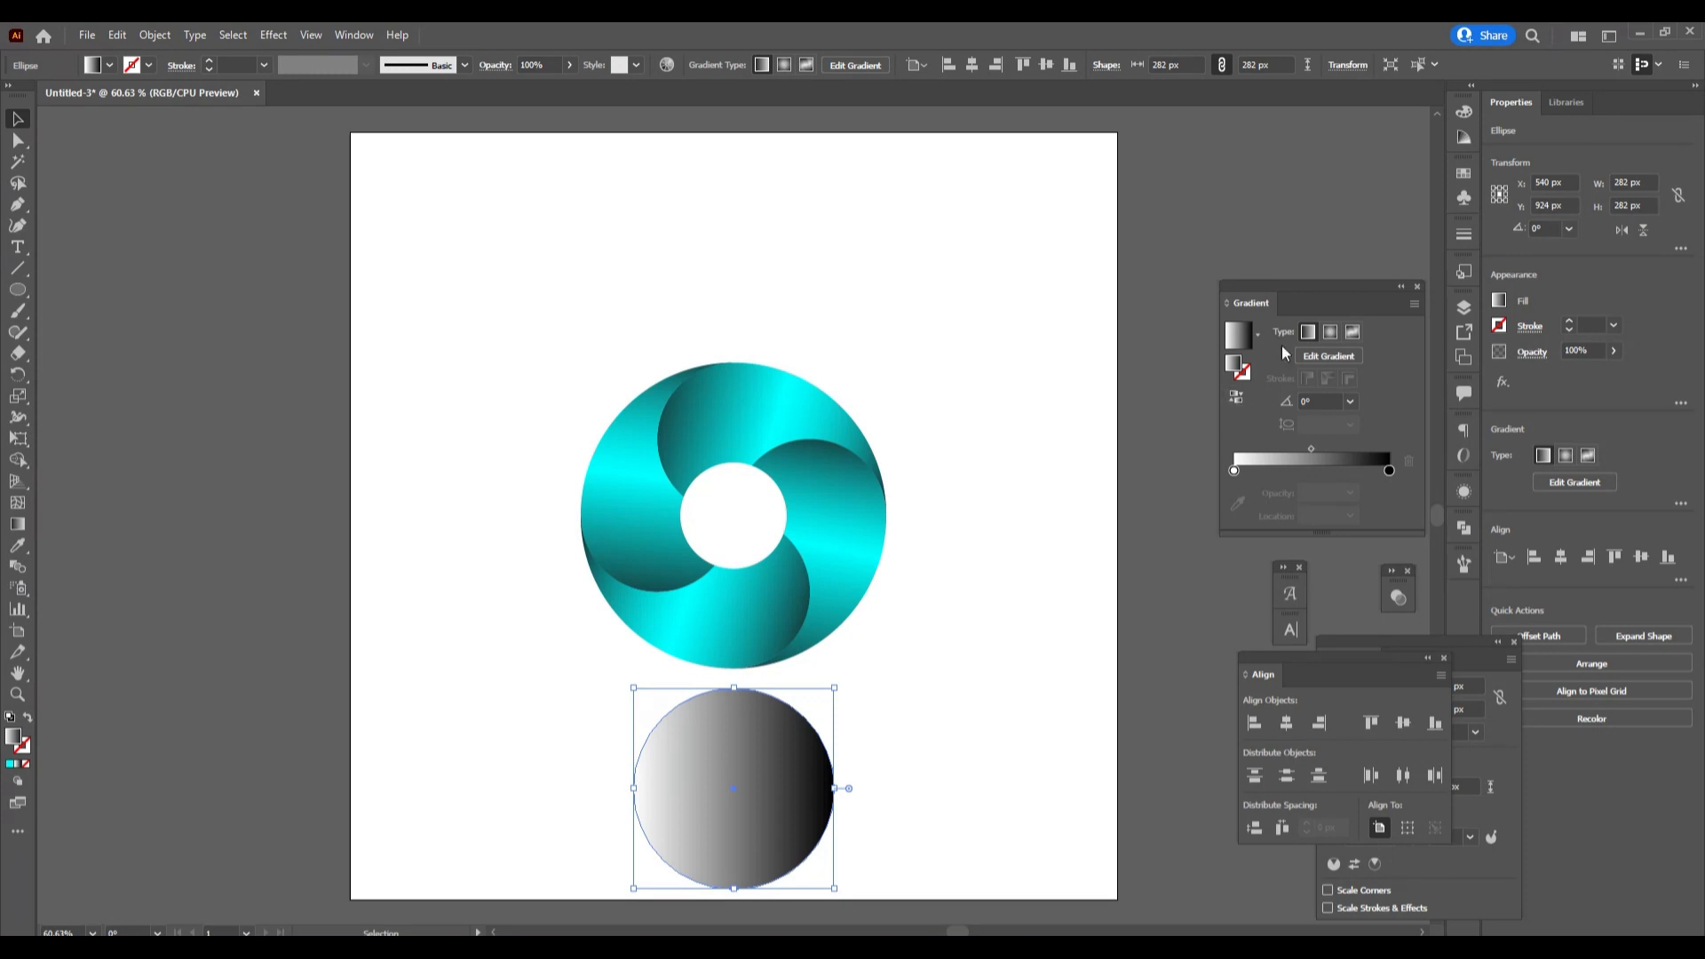
left_click(1329, 335)
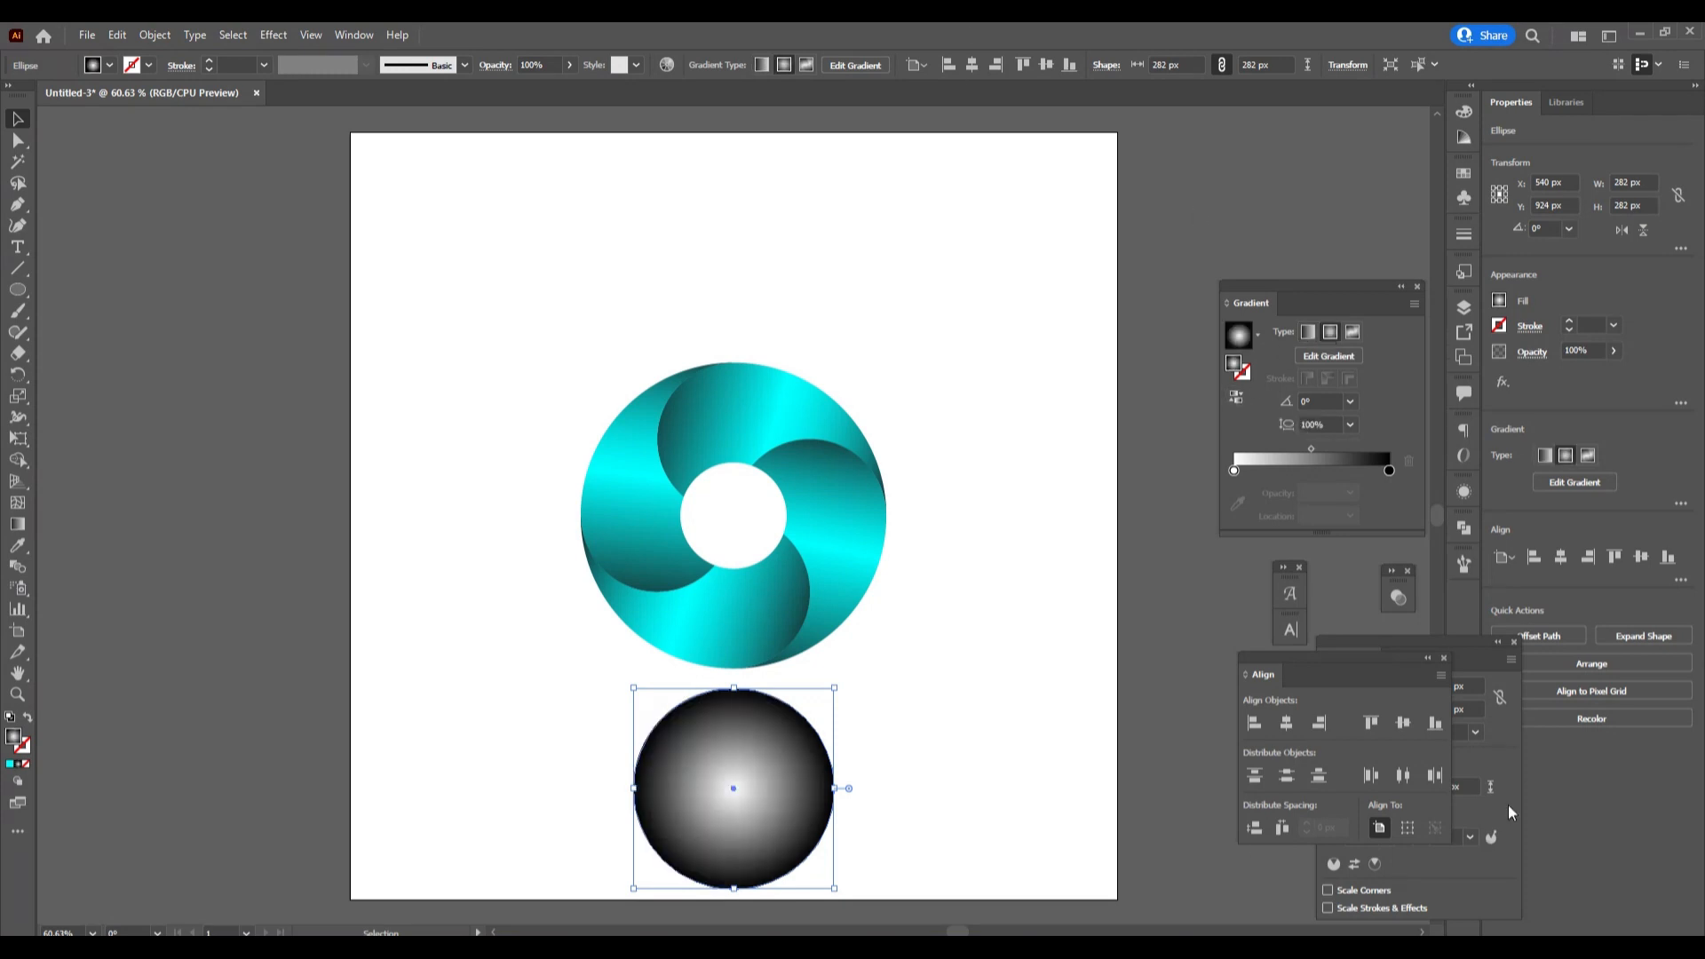
left_click(1235, 397)
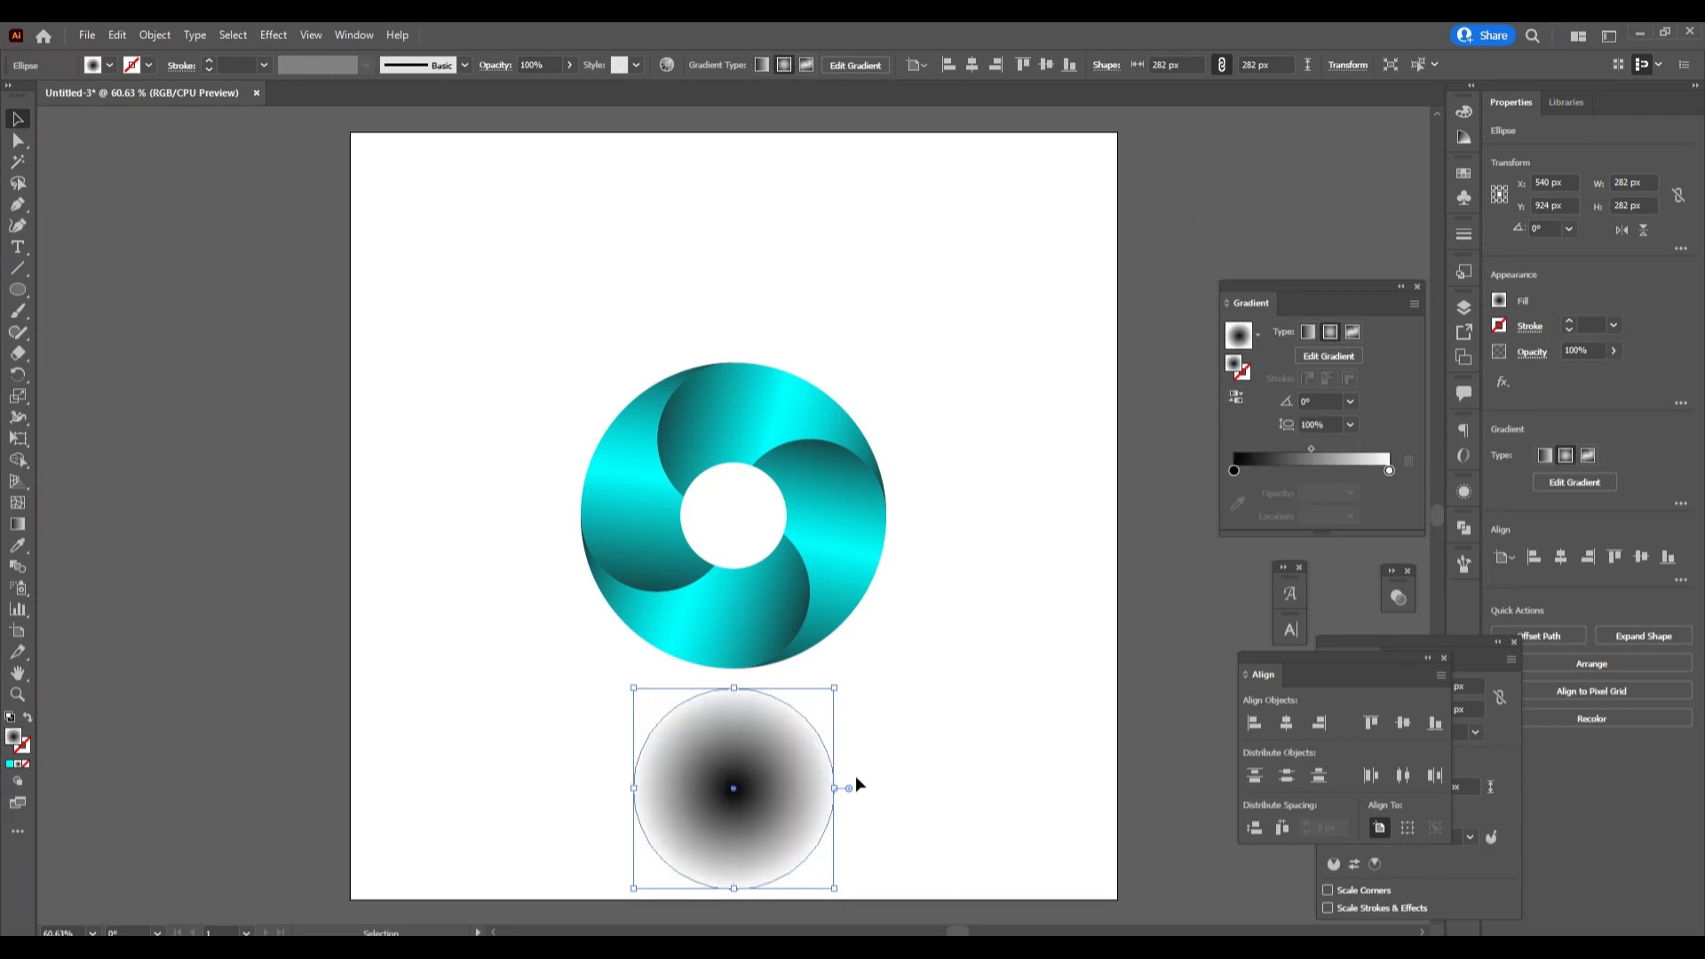
Step: Flatten the radial-gradient circle to a thin ellipse about 15 px high, move it up beneath the swirl, and deselect it
left_click_drag(740, 689, 760, 877)
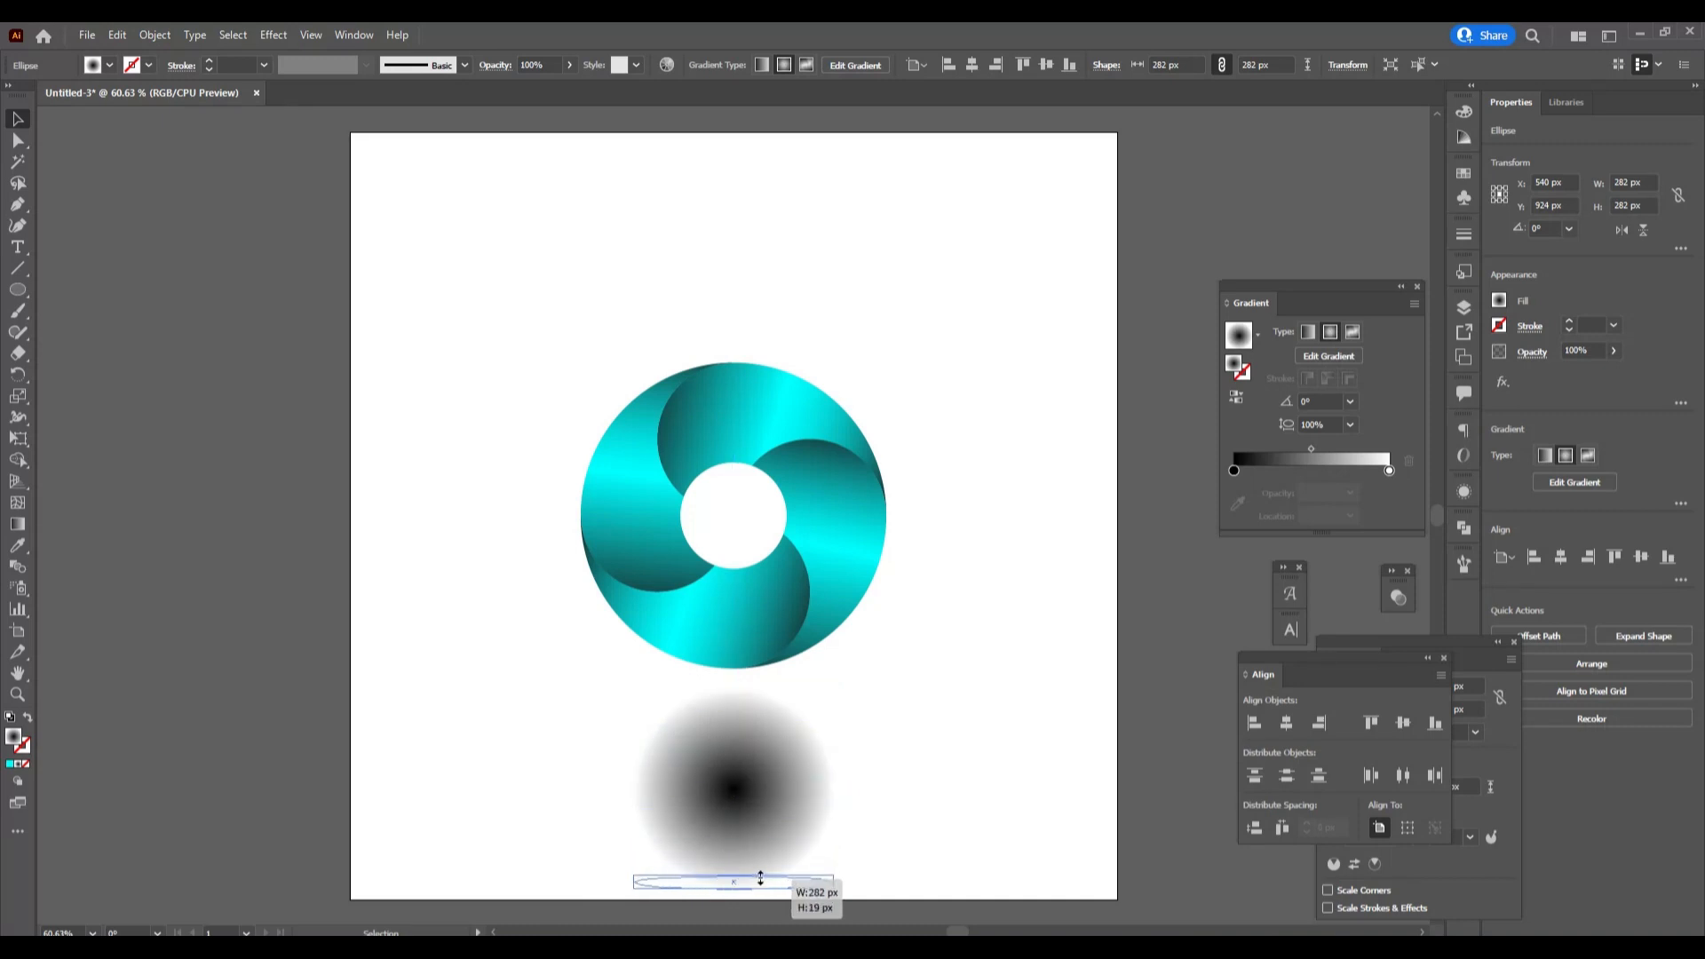
left_click_drag(760, 877, 761, 685)
left_click(881, 823)
left_click(904, 748)
Step: Nudge the flattened ellipse up in small steps until it sits closer to the swirl's lower edge, and deselect it
left_click(763, 693)
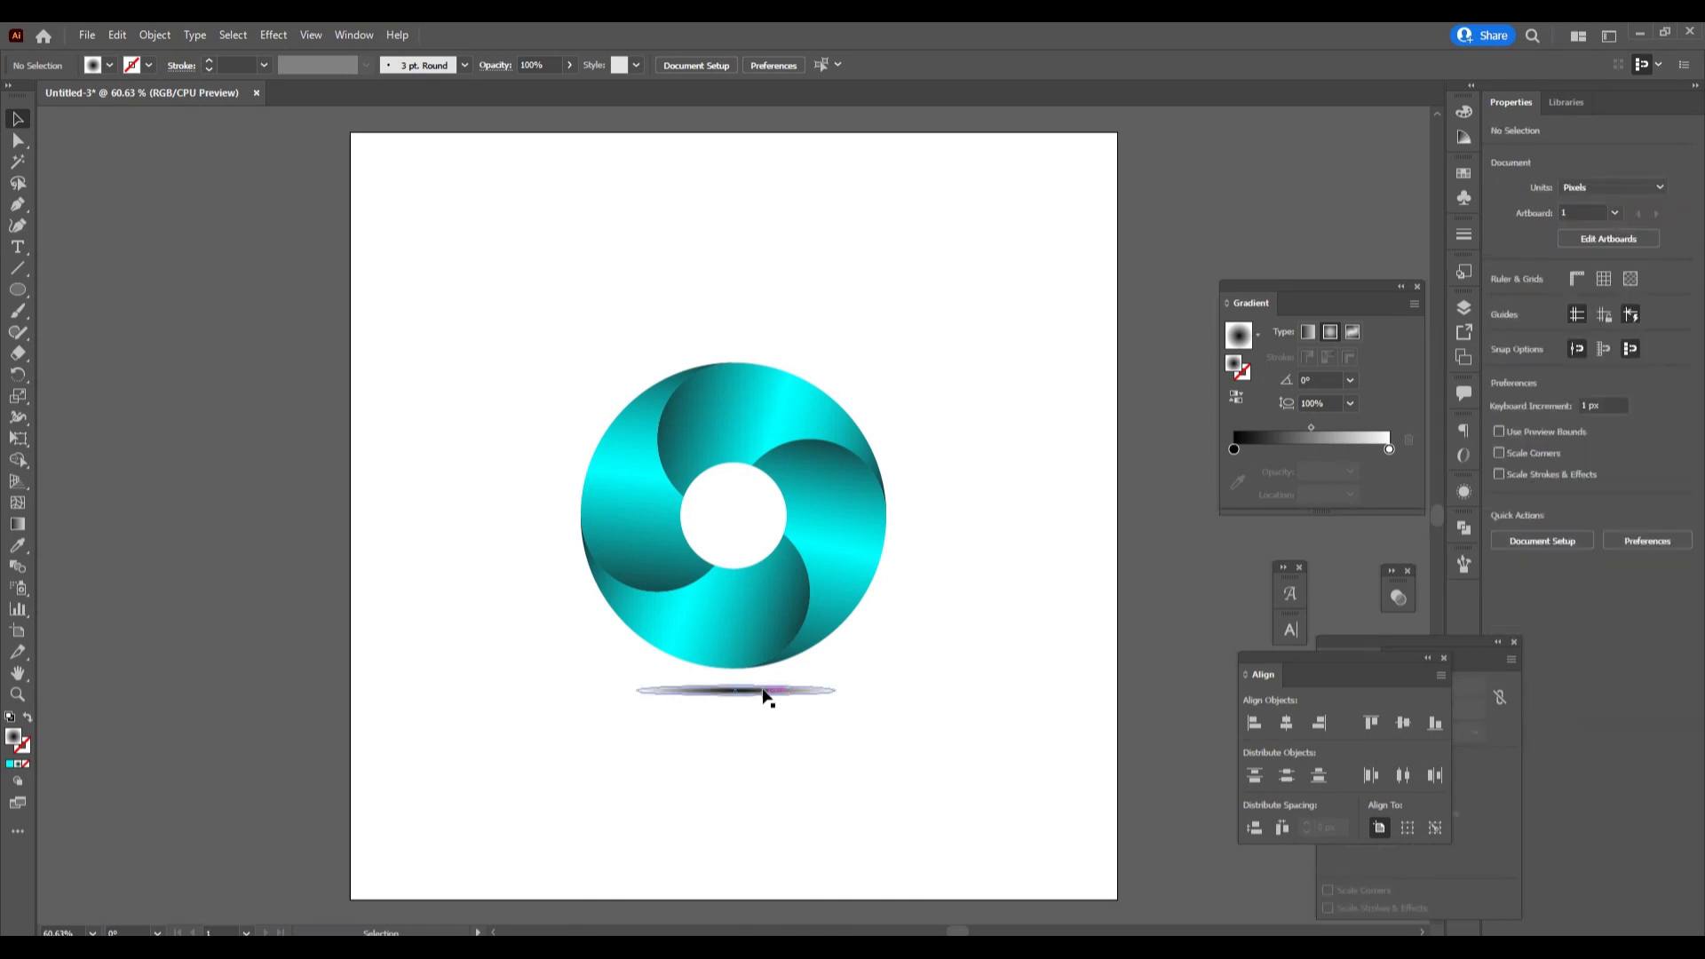
key("Up")
key("Up")
key("Up")
key("Up")
key("Up")
key("Up")
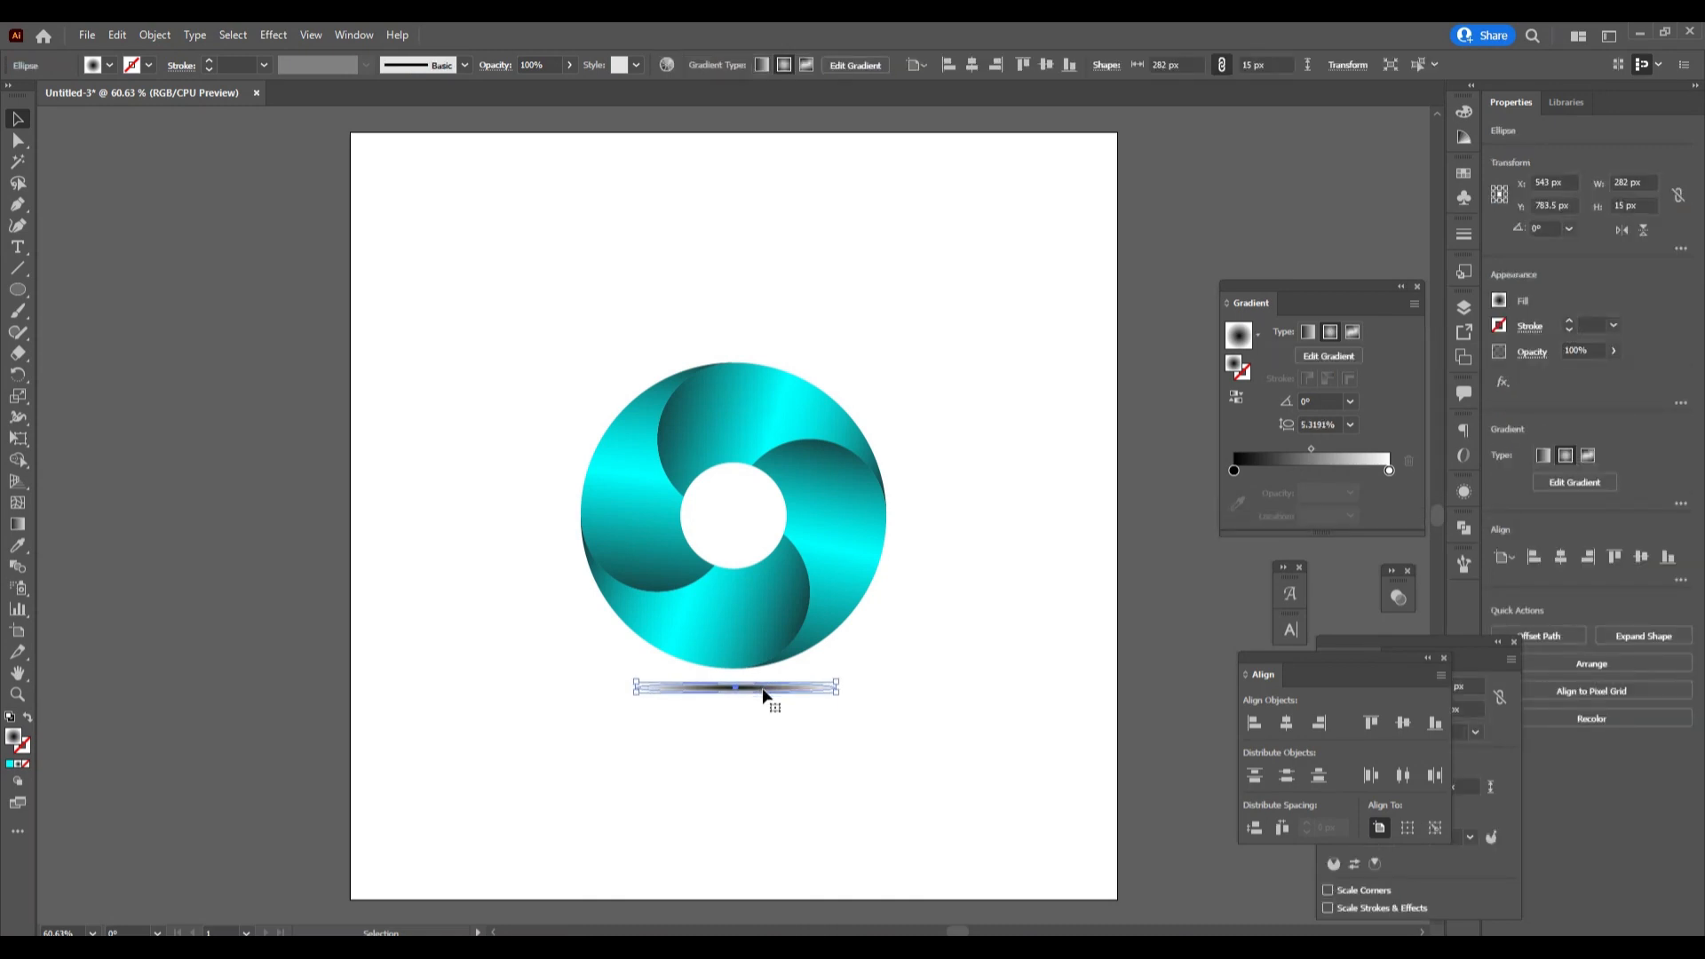
left_click(1110, 586)
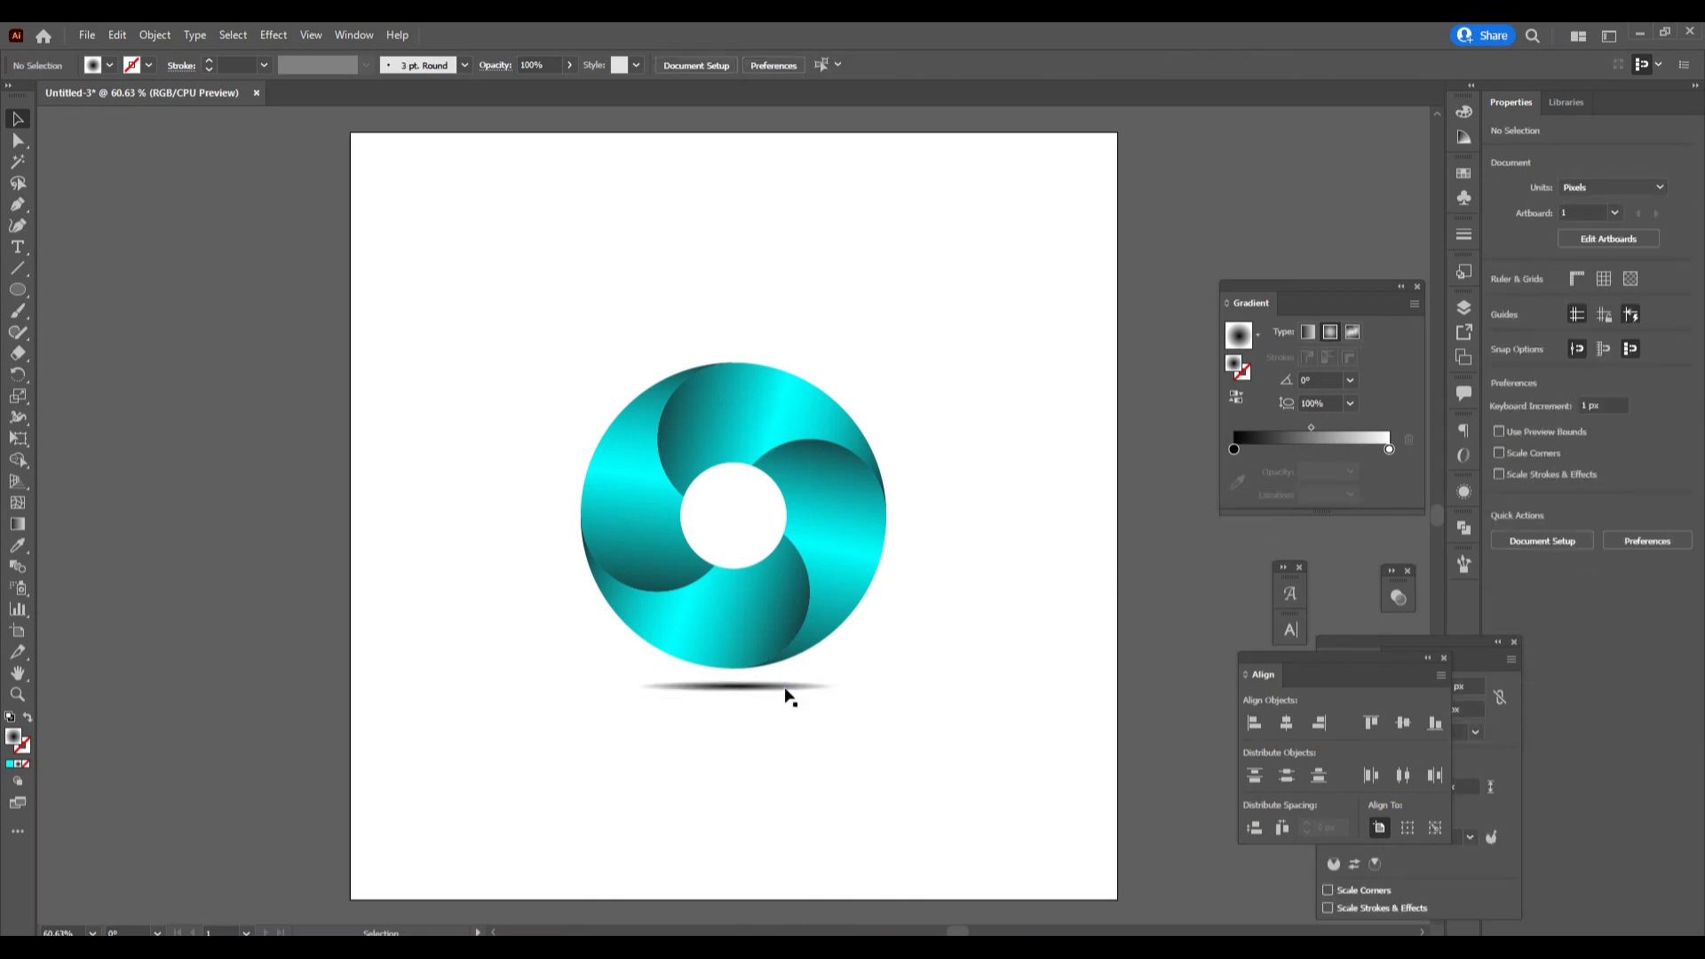
Step: Apply a Gaussian Blur effect with a radius of 24 pixels to the flattened ellipse with the preview on, and deselect it
left_click(792, 690)
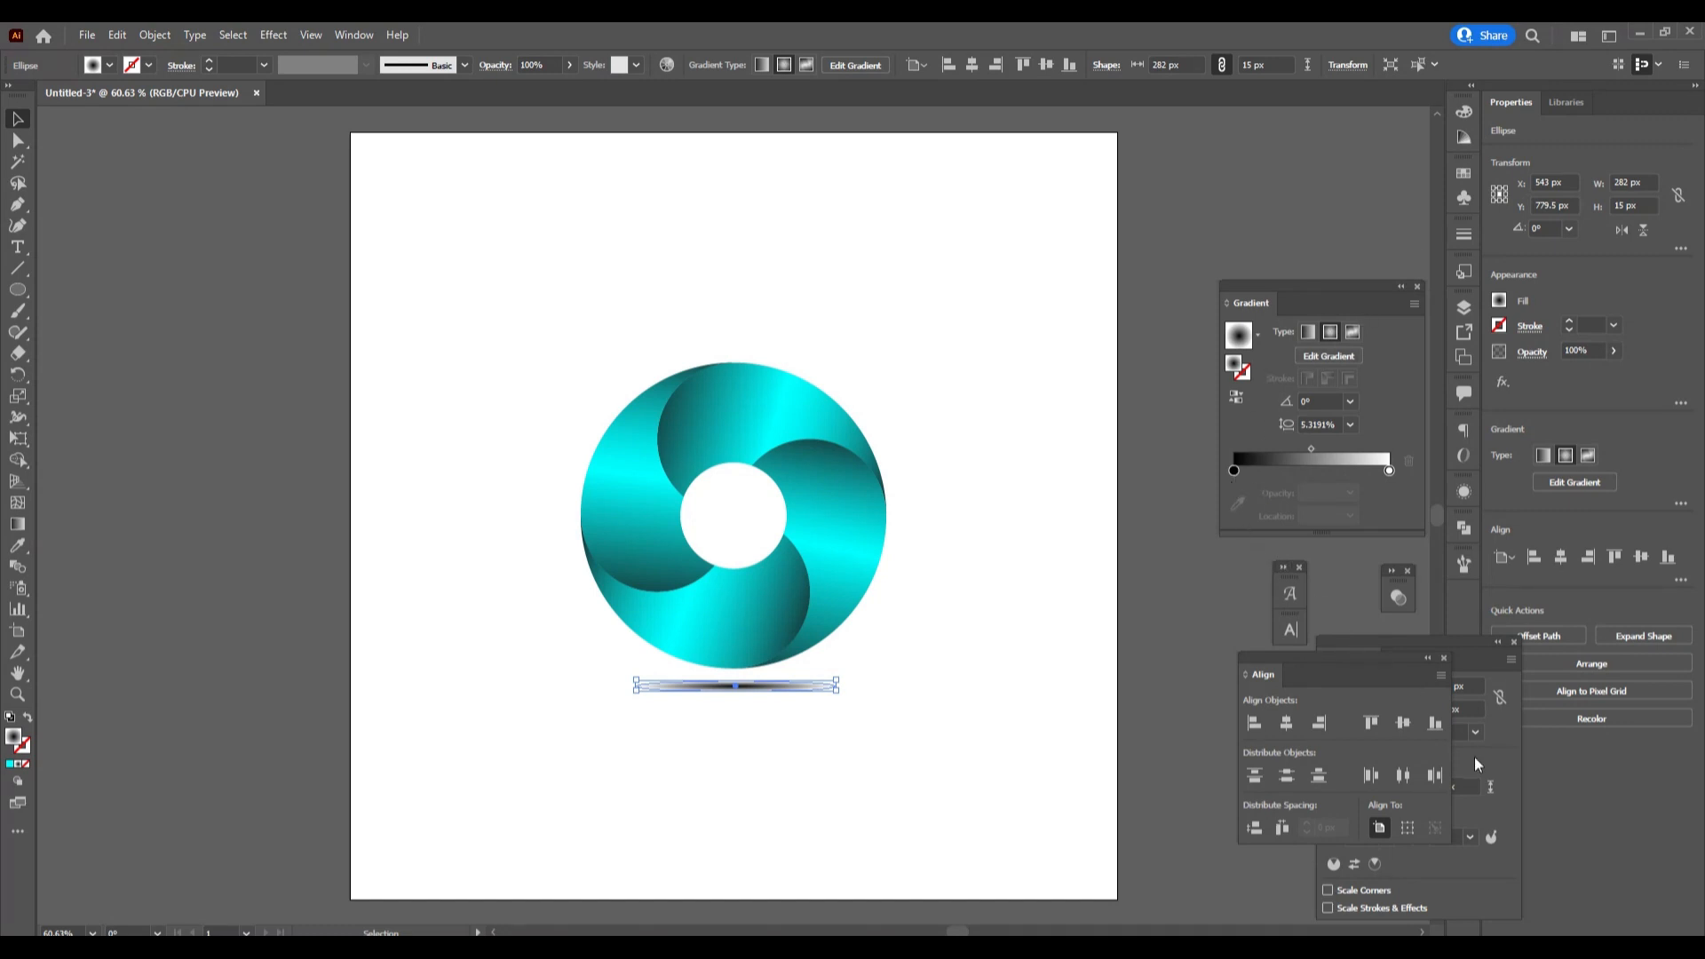
left_click(276, 37)
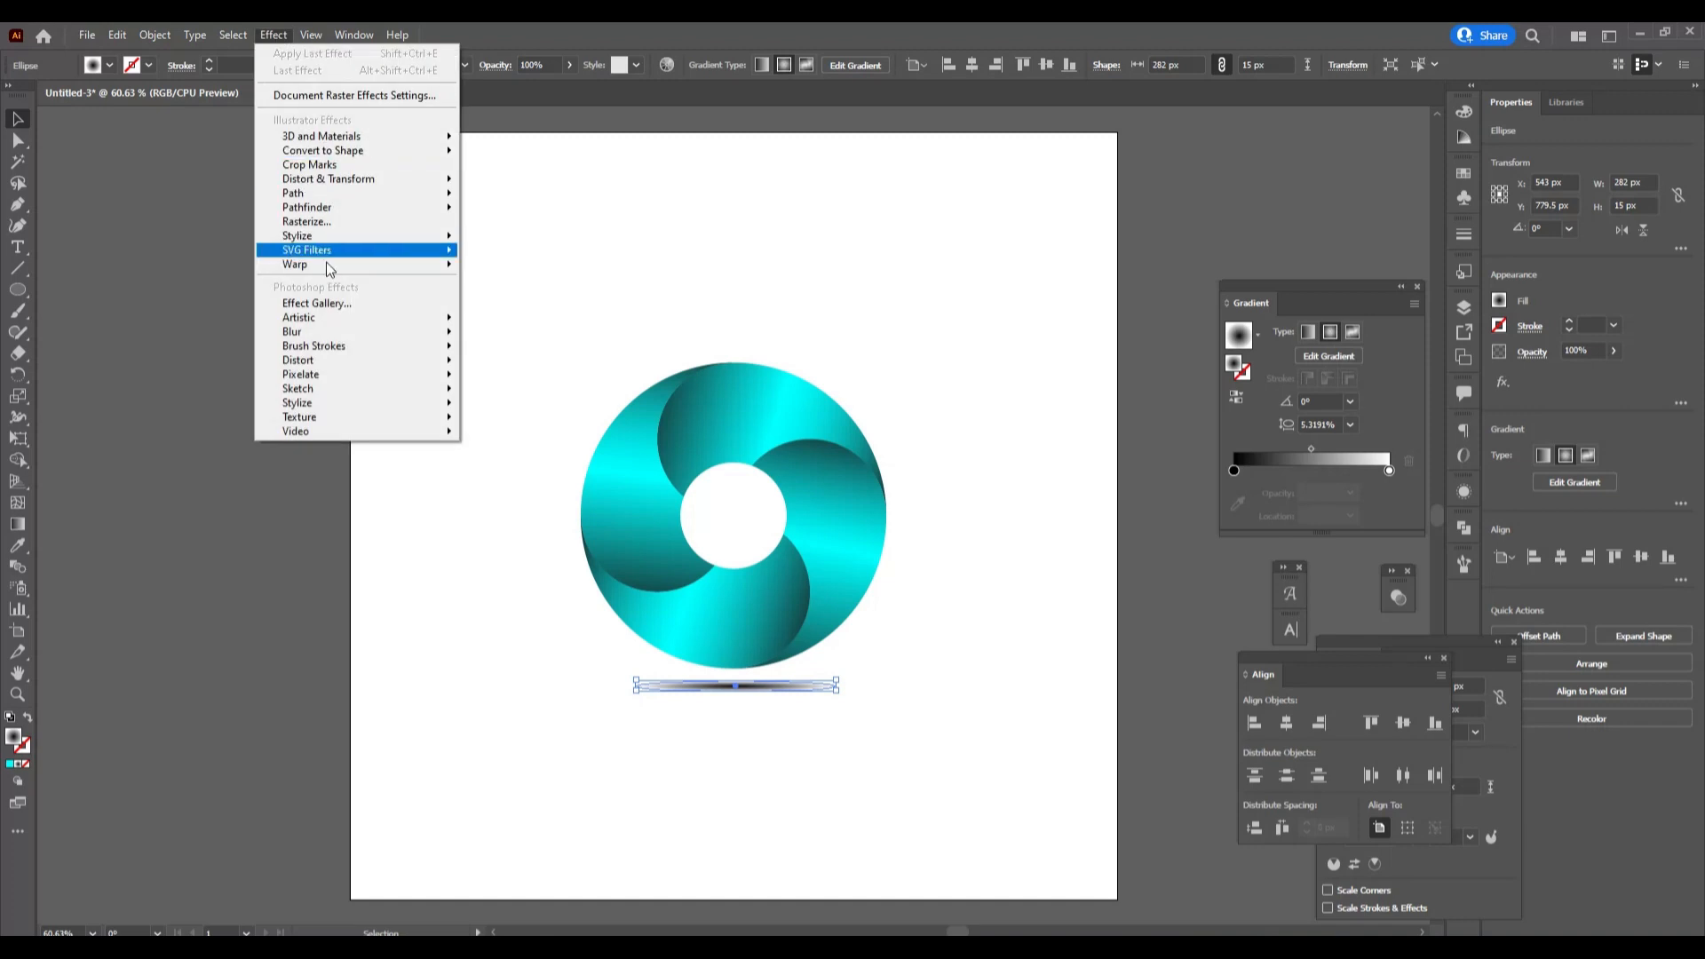
mouse_move(355, 334)
left_click(588, 343)
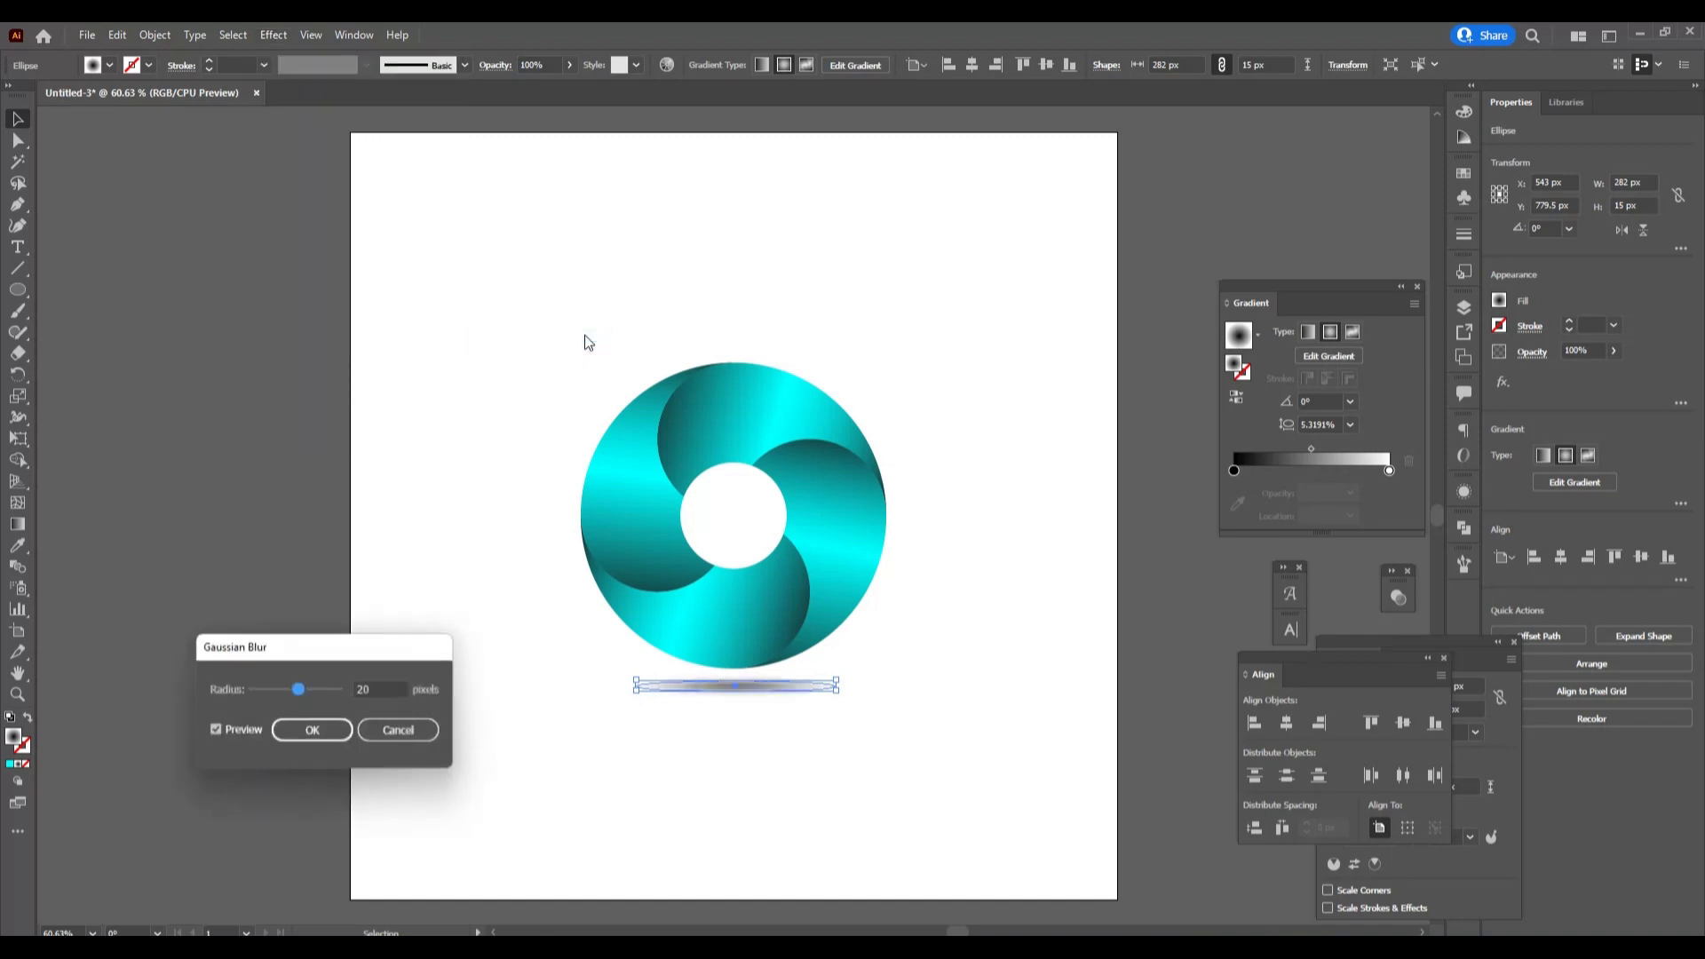
double_click(373, 689)
type("20")
key("Up")
key("Up")
key("Up")
key("Up")
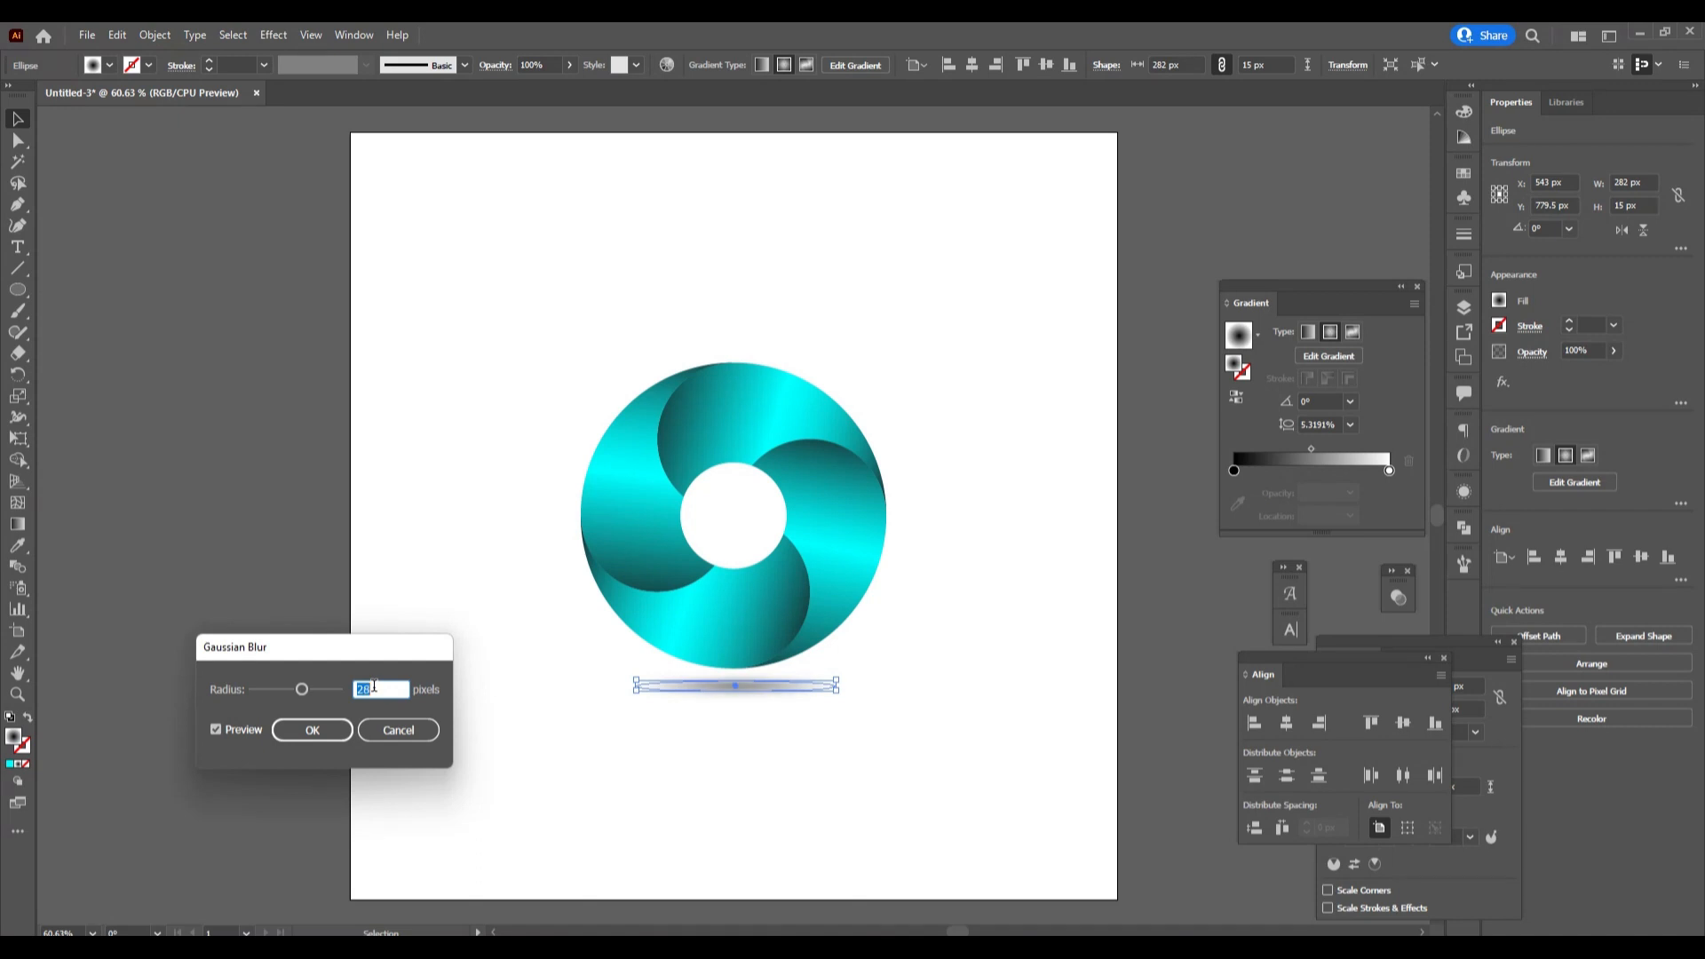
left_click(293, 739)
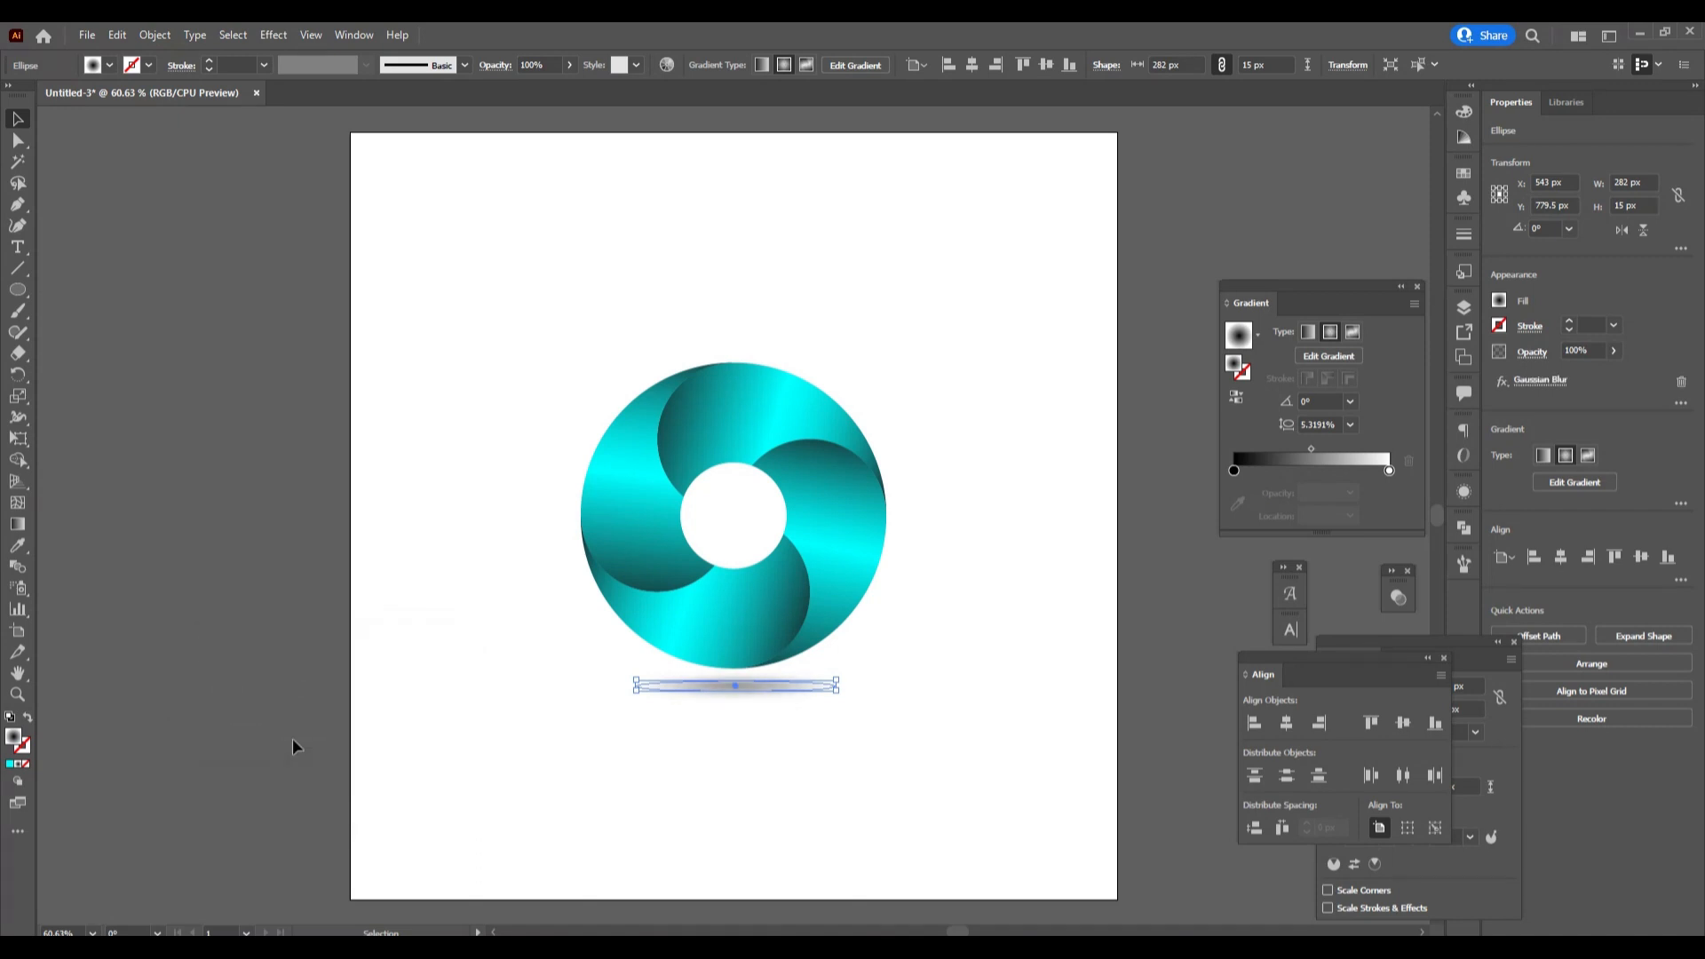
left_click(641, 759)
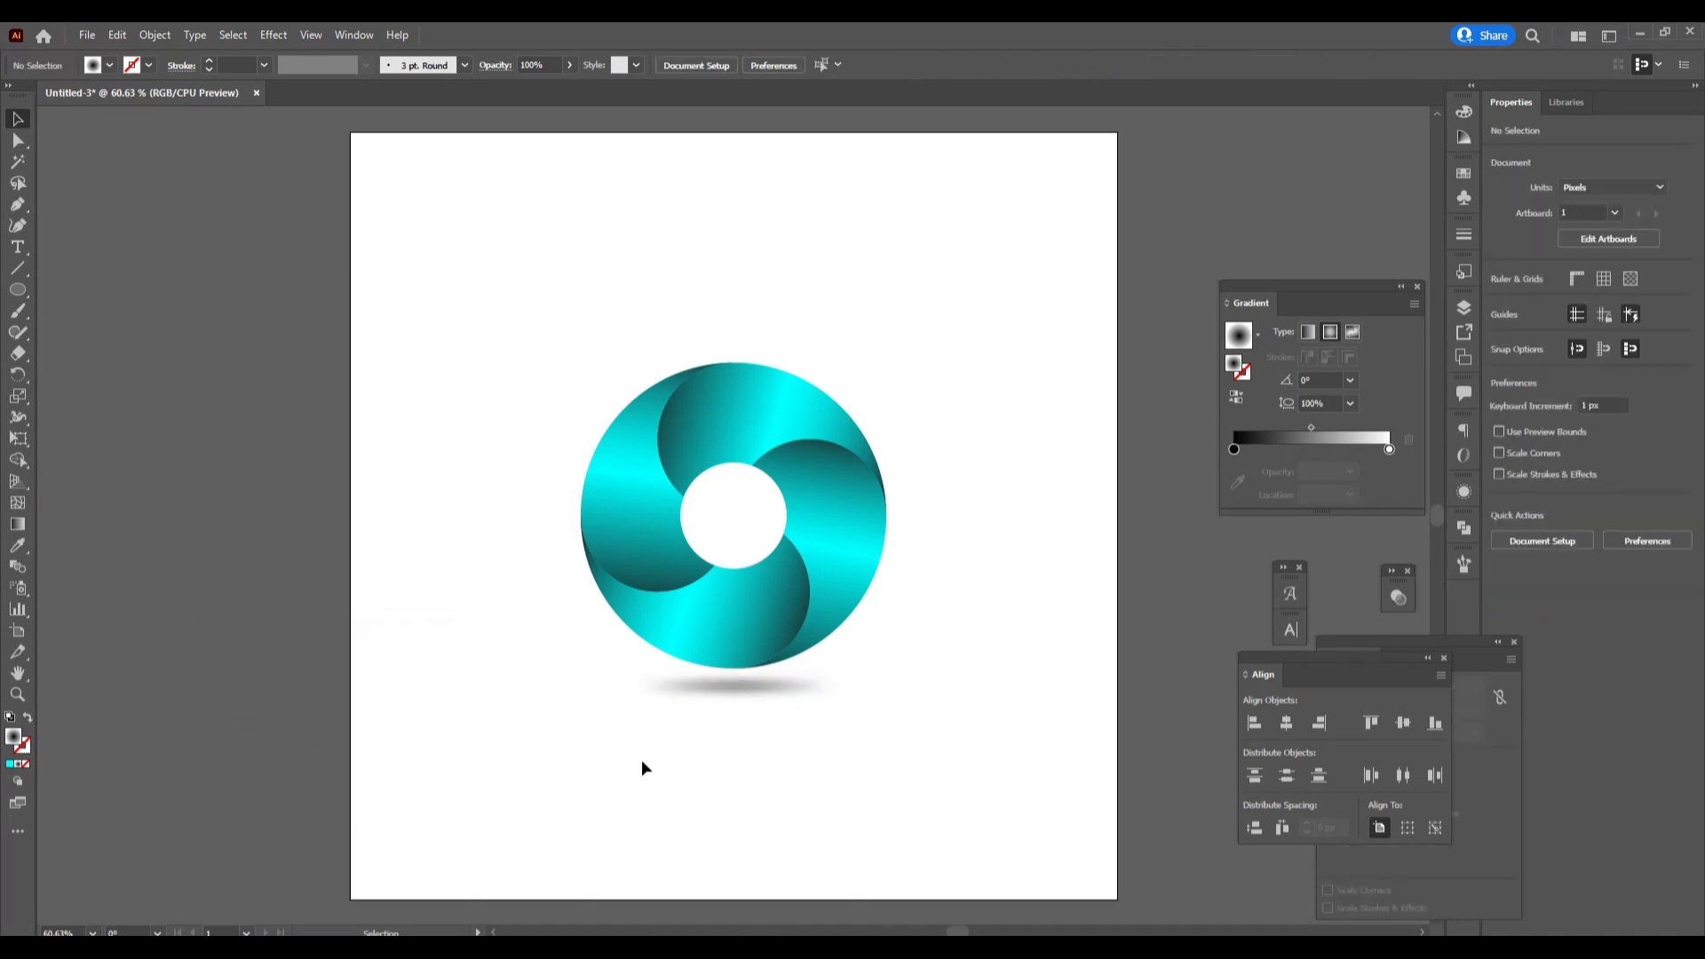
Step: Set the blurred shadow ellipse's opacity to 90% in the Transparency settings and deselect it
left_click(780, 694)
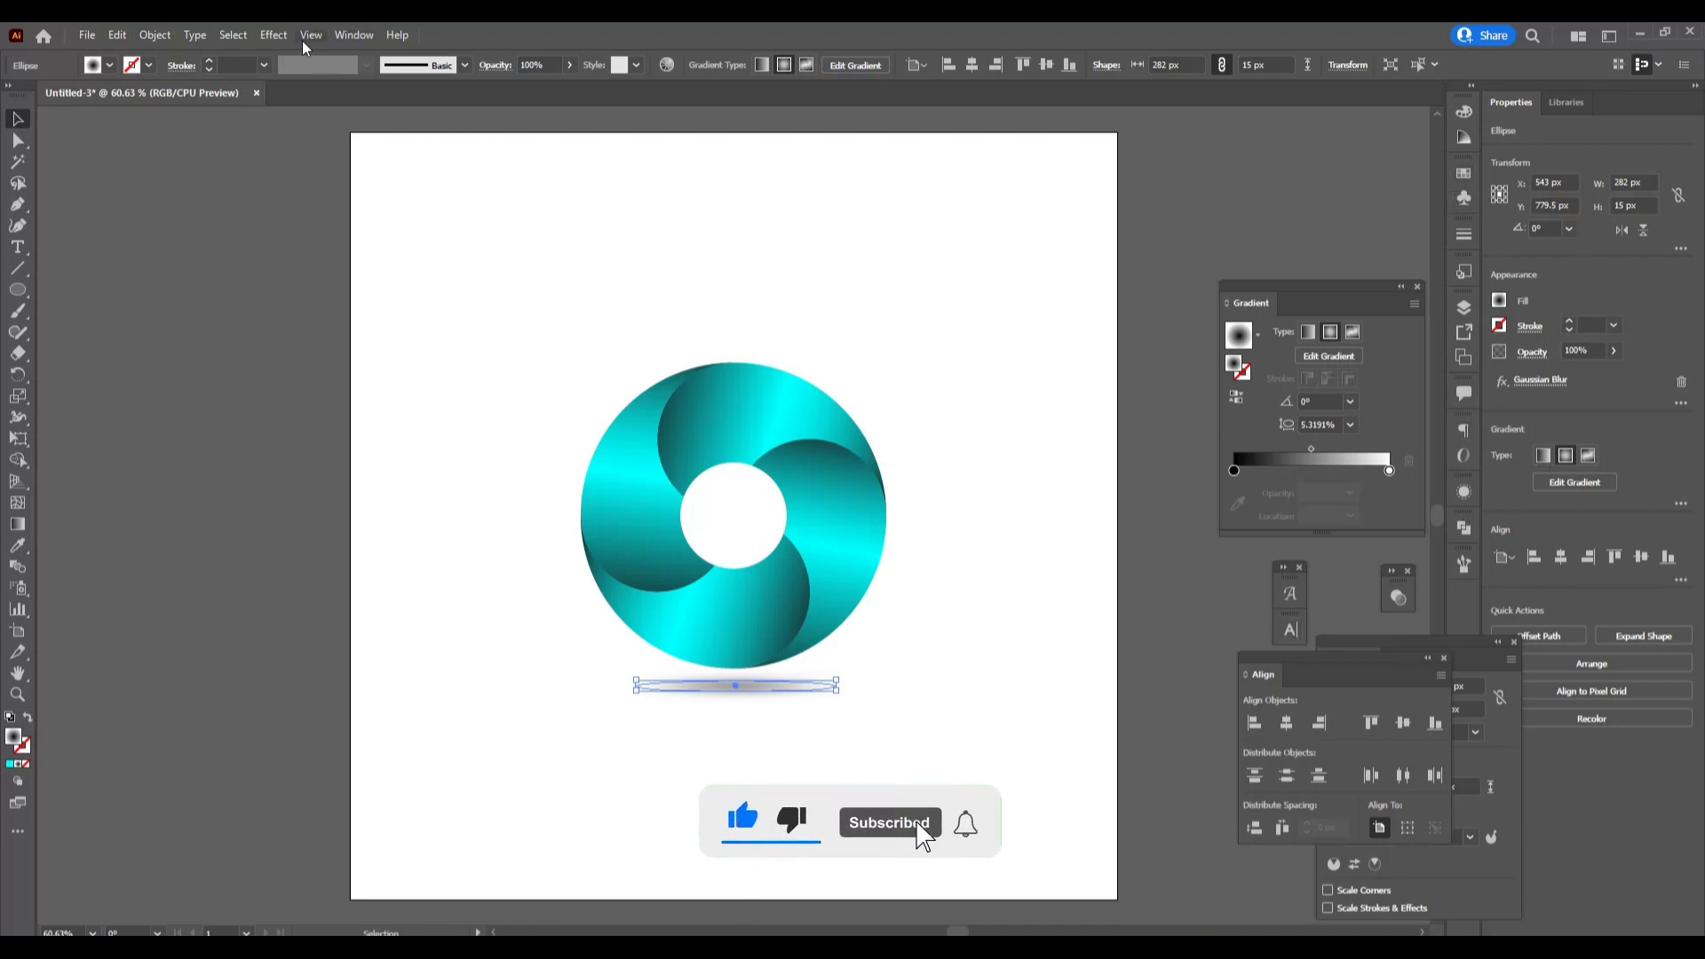
left_click(348, 36)
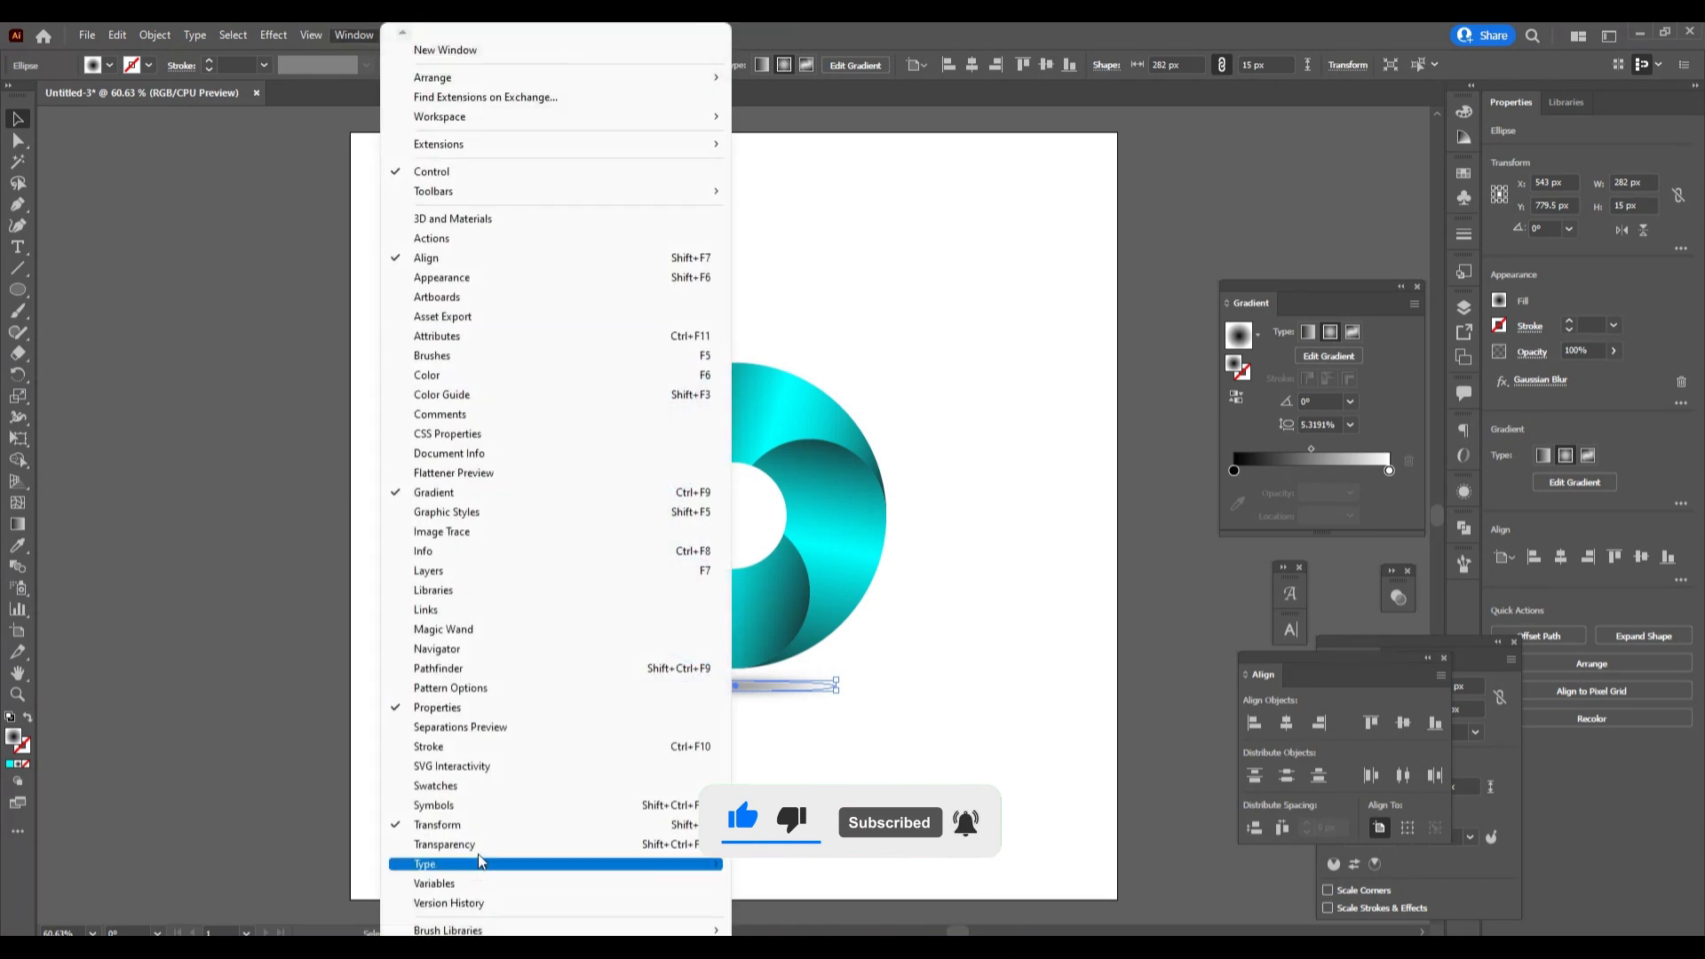
left_click(478, 845)
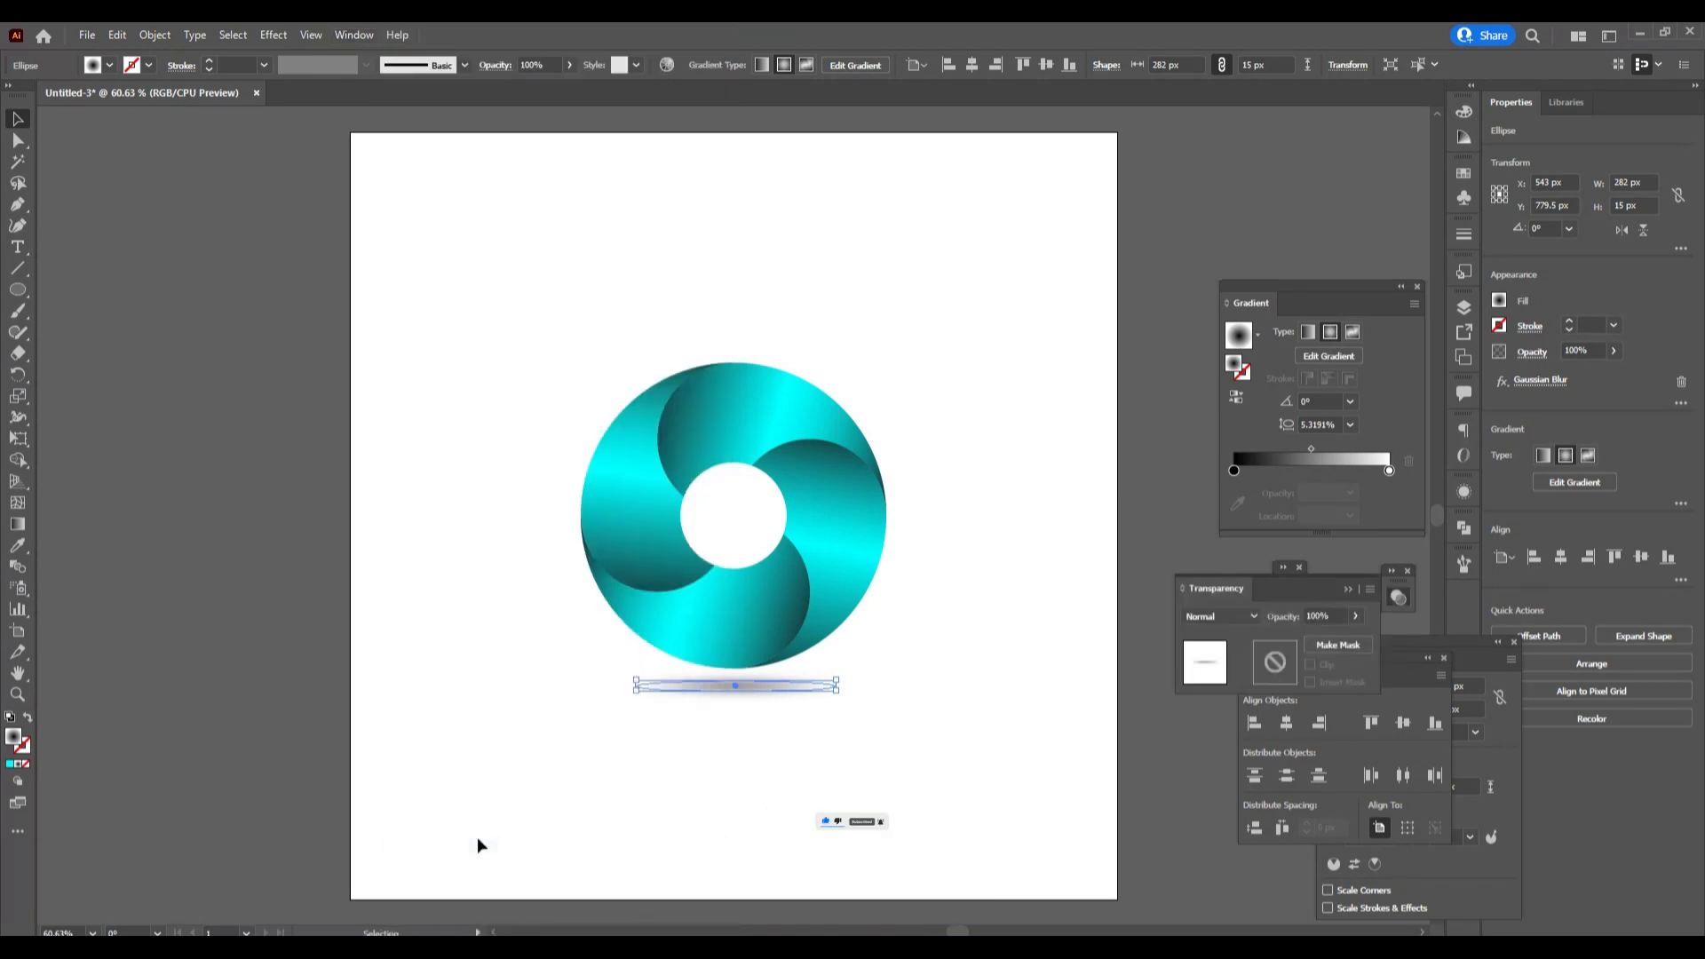
left_click(1323, 616)
type("97")
key("Return")
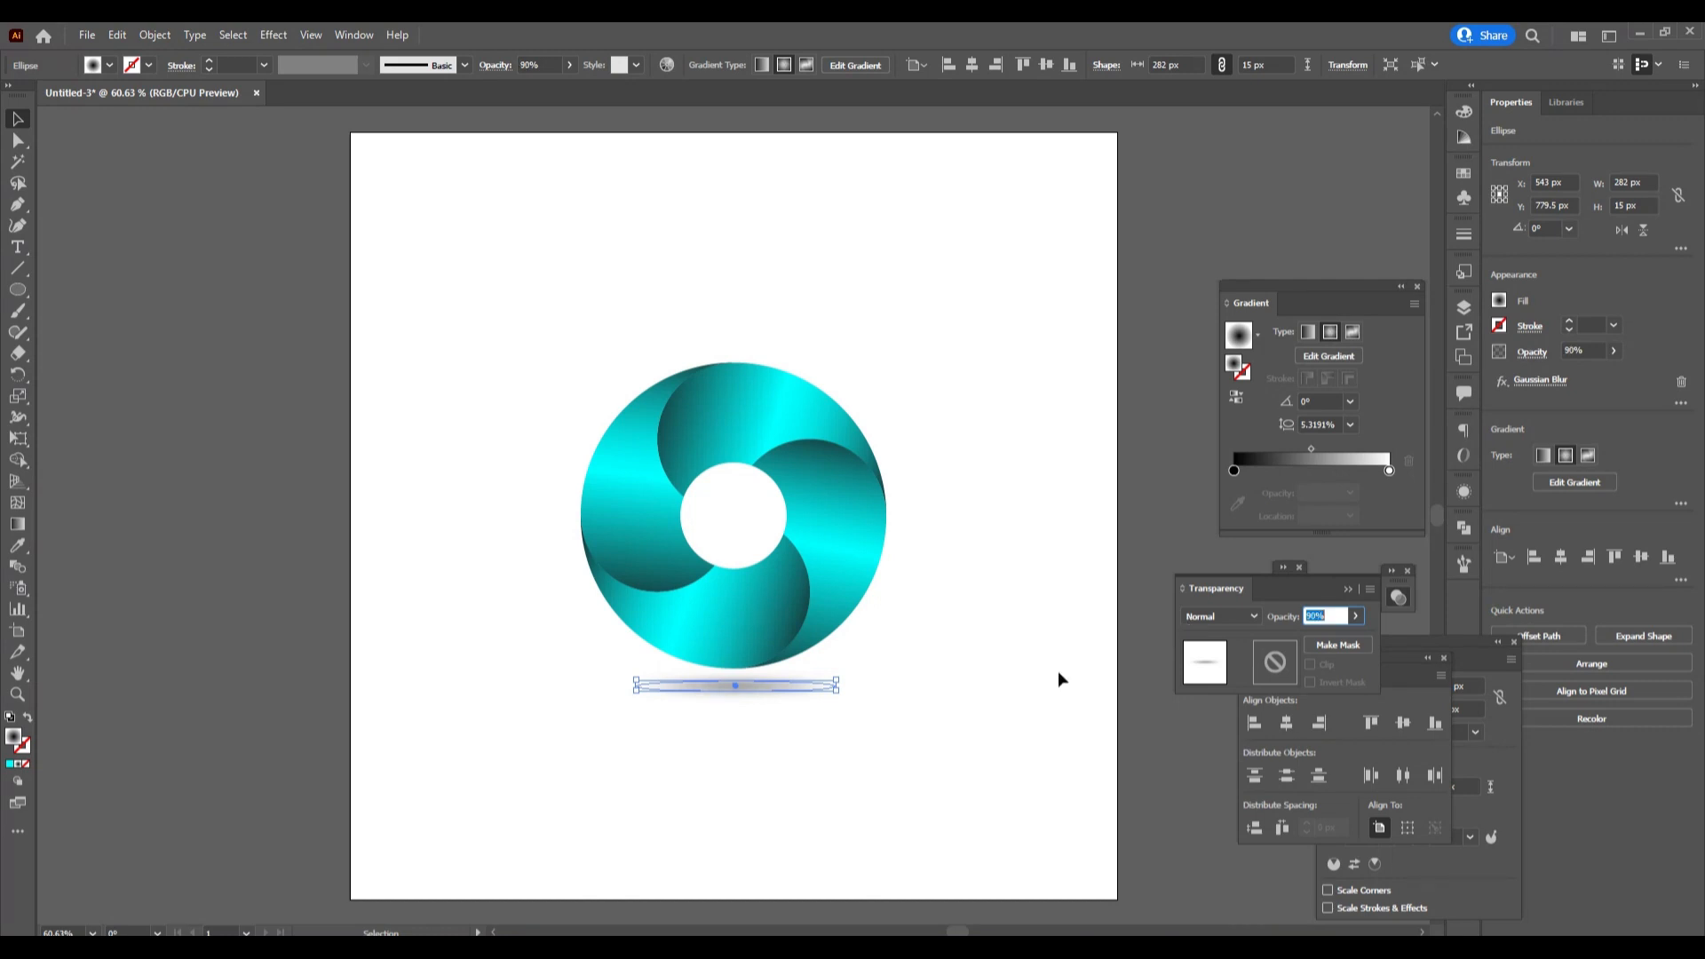
left_click(995, 714)
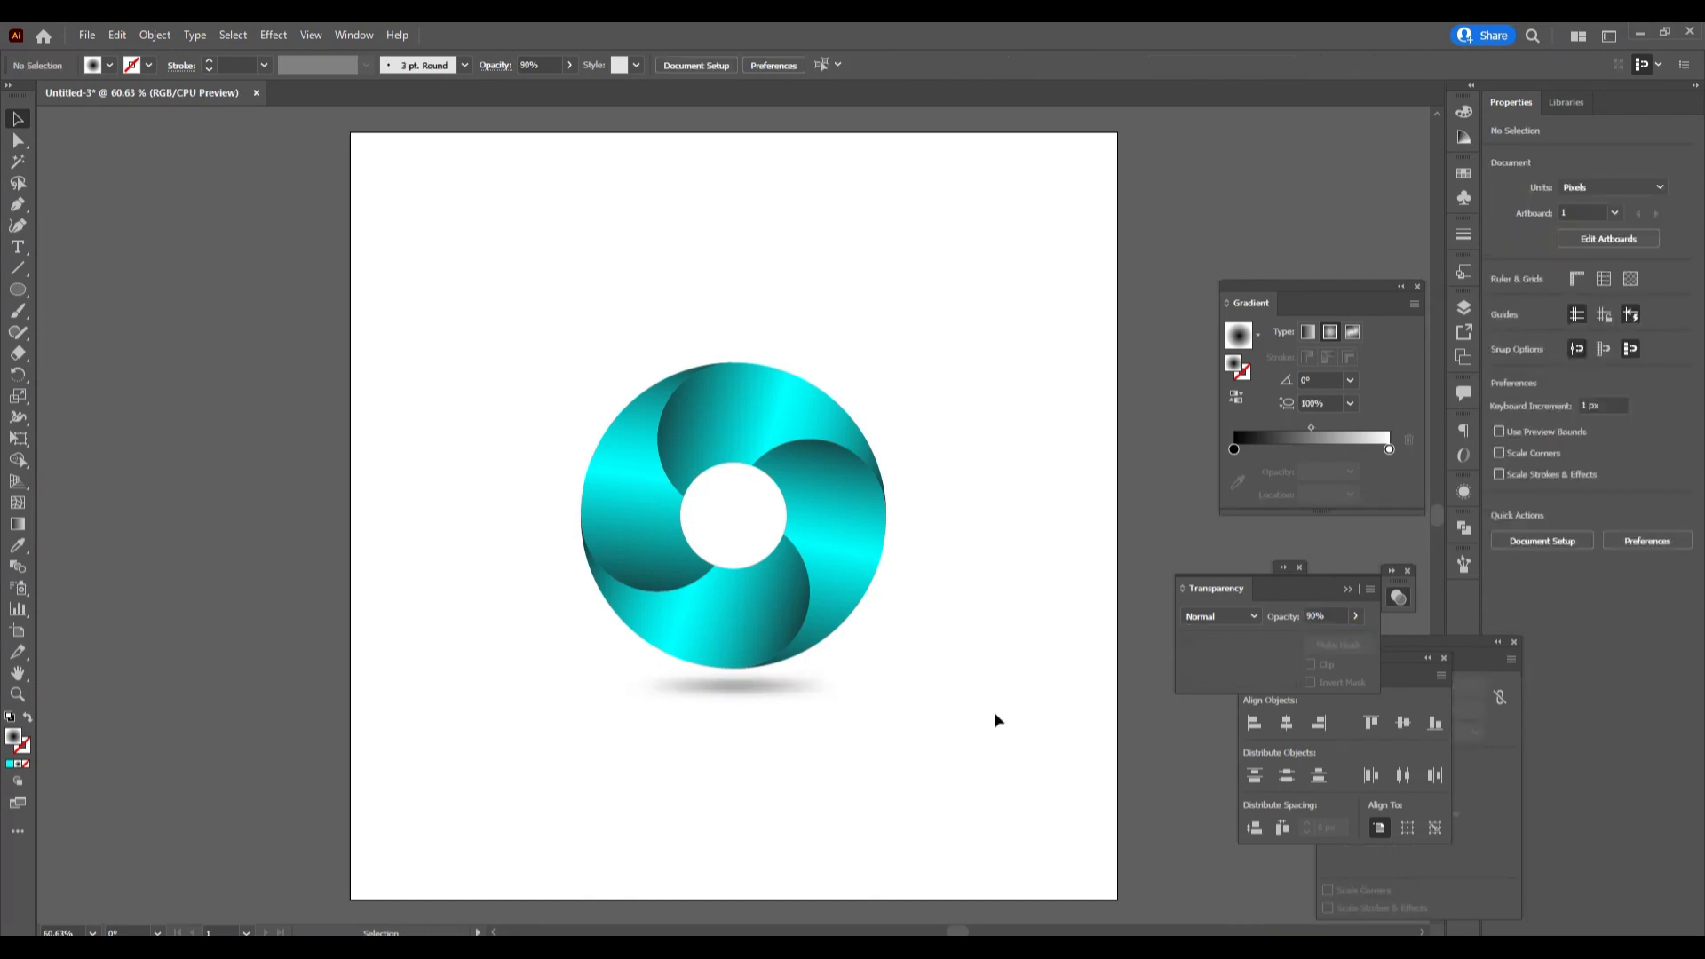
Step: Align the shadow ellipse and the swirl group on their horizontal centers and deselect them
left_click(784, 692)
left_click(784, 633, "shift")
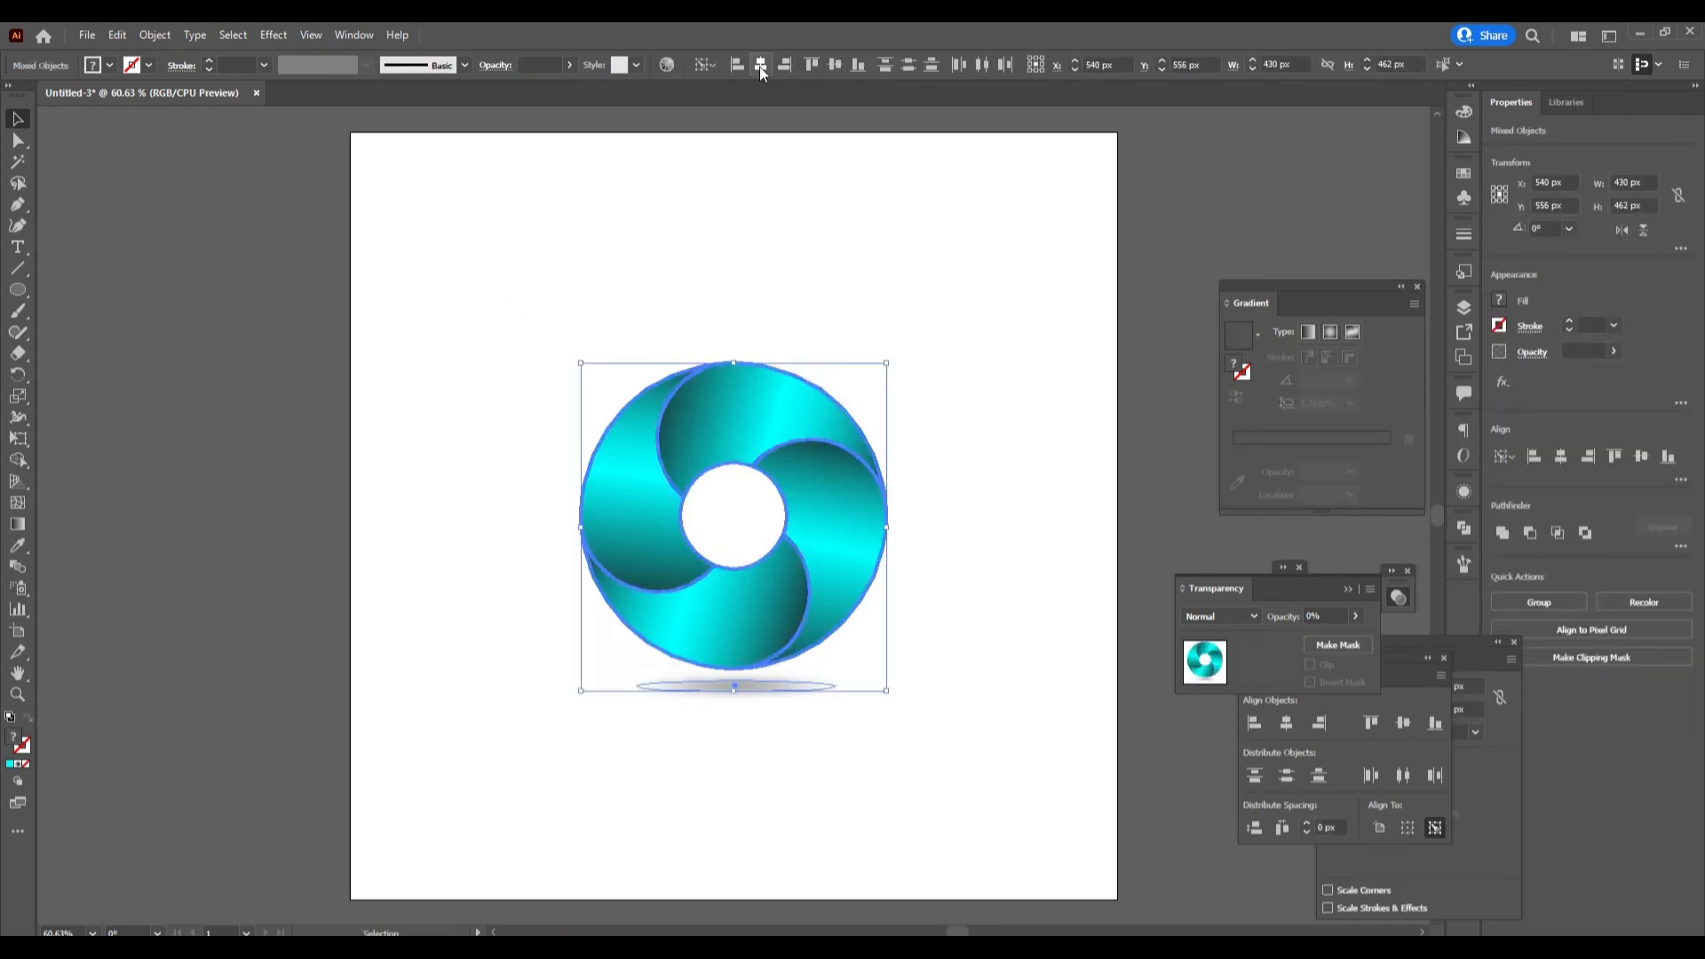
left_click(956, 616)
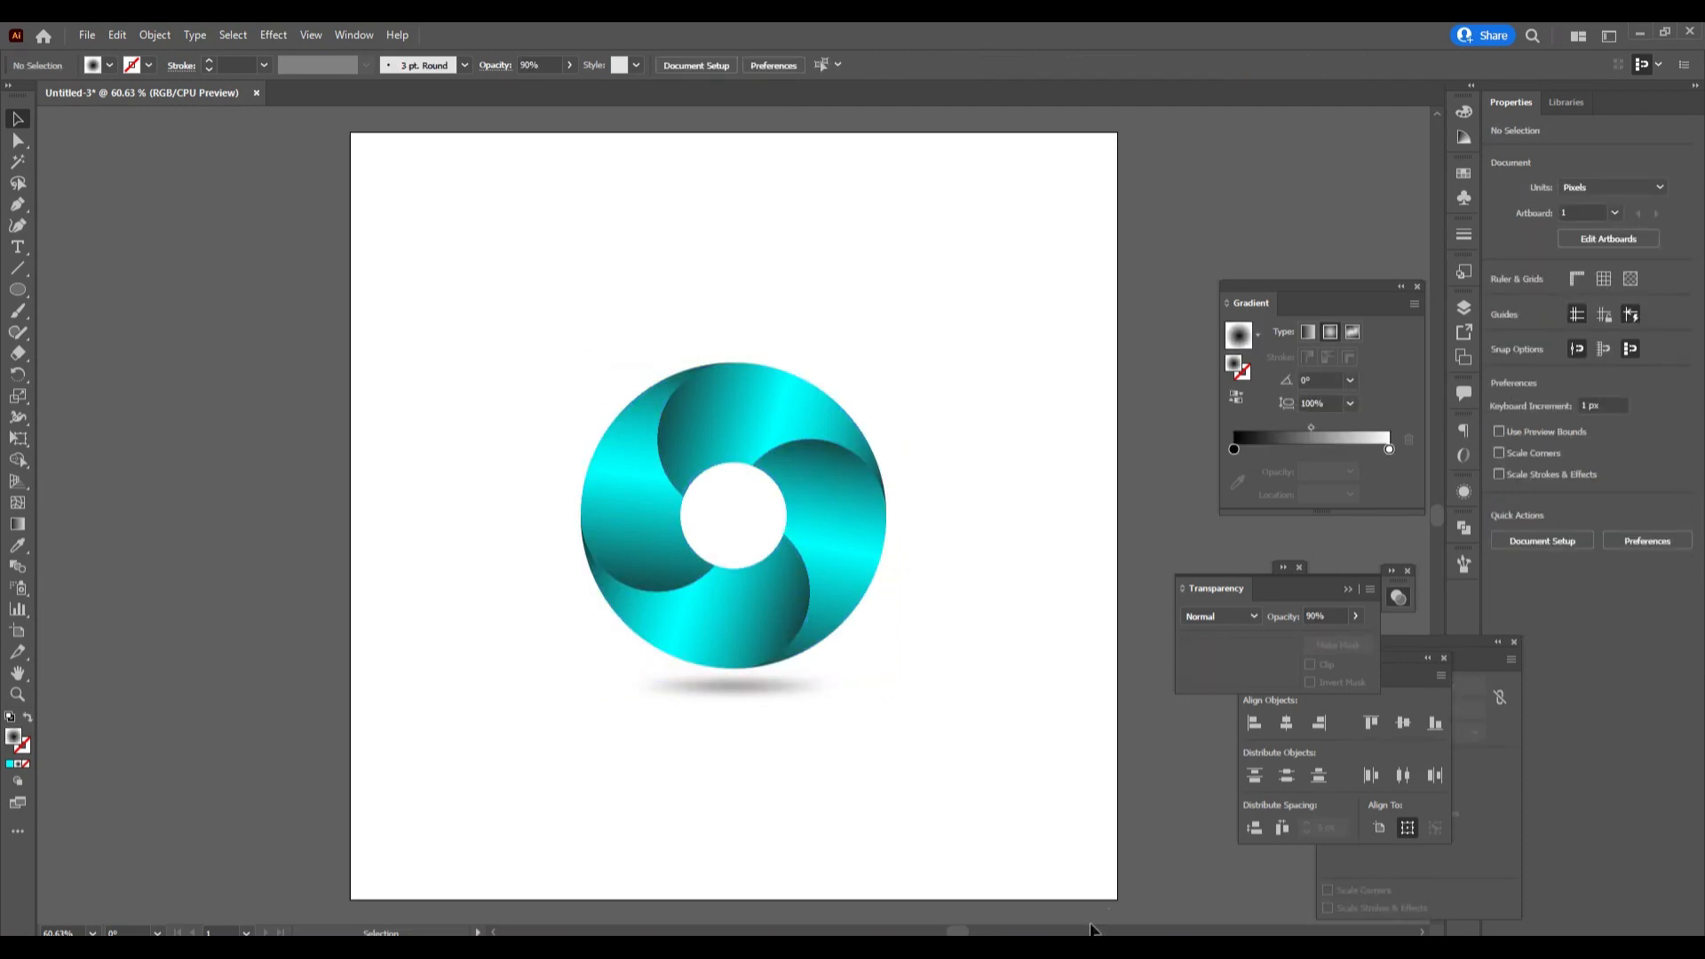
Step: Enlarge the shadow ellipse slightly around its center and deselect it
left_click(726, 685)
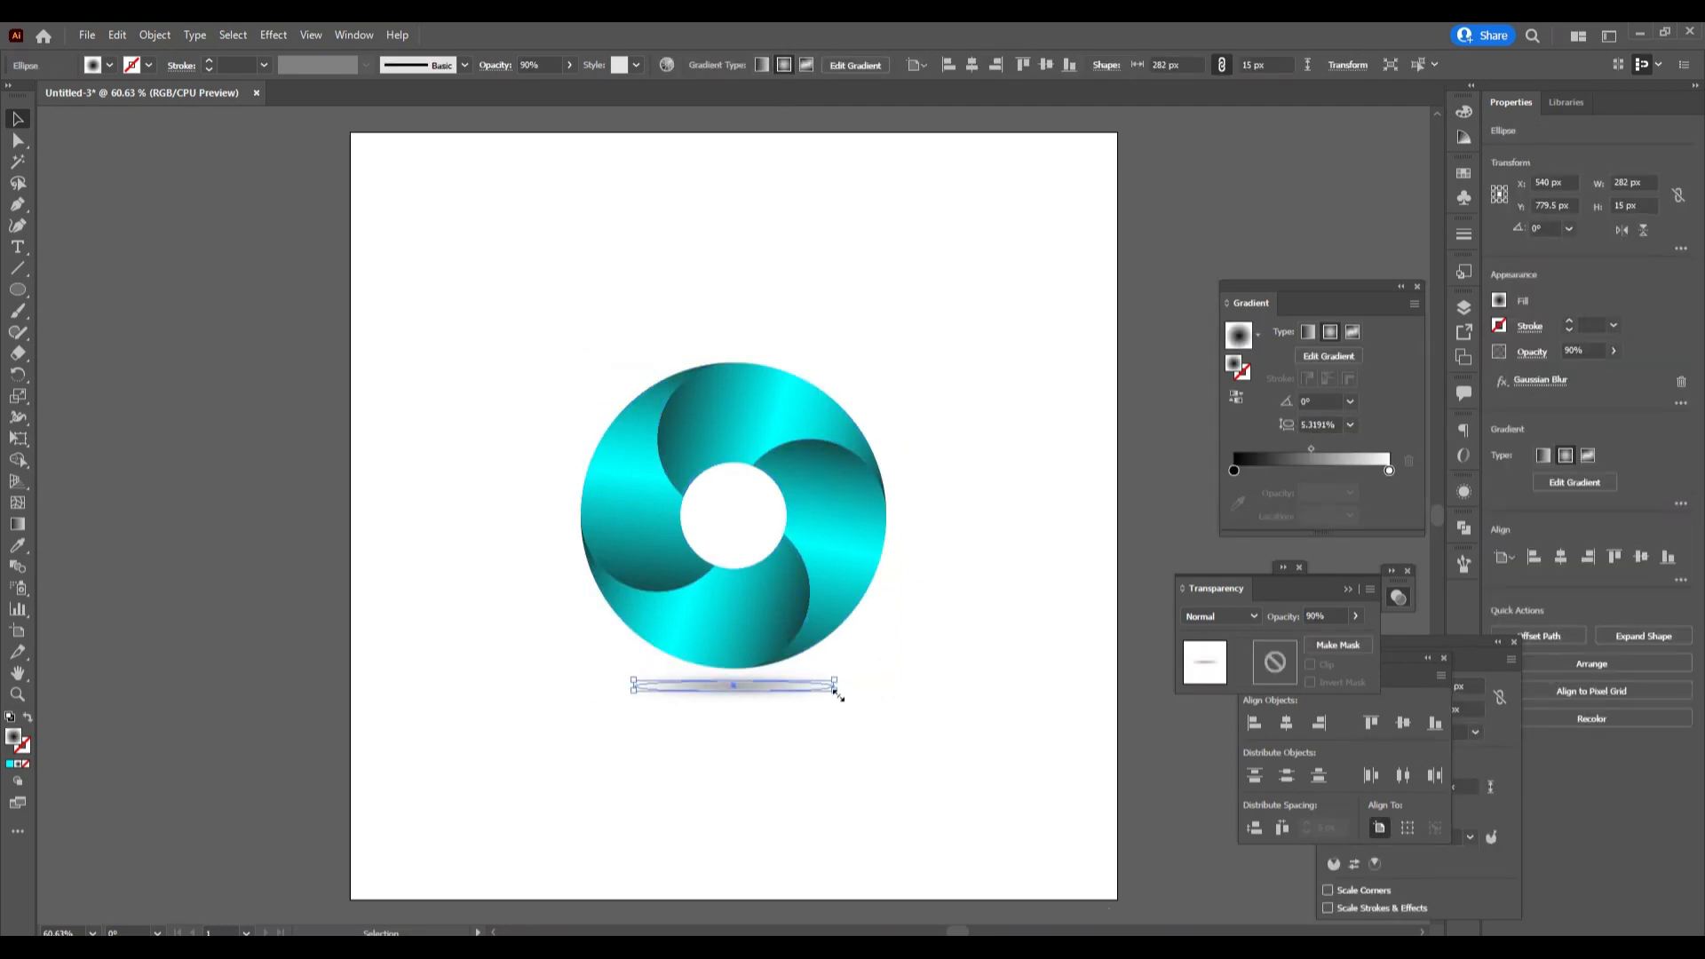
left_click_drag(836, 694, 858, 721)
left_click(874, 781)
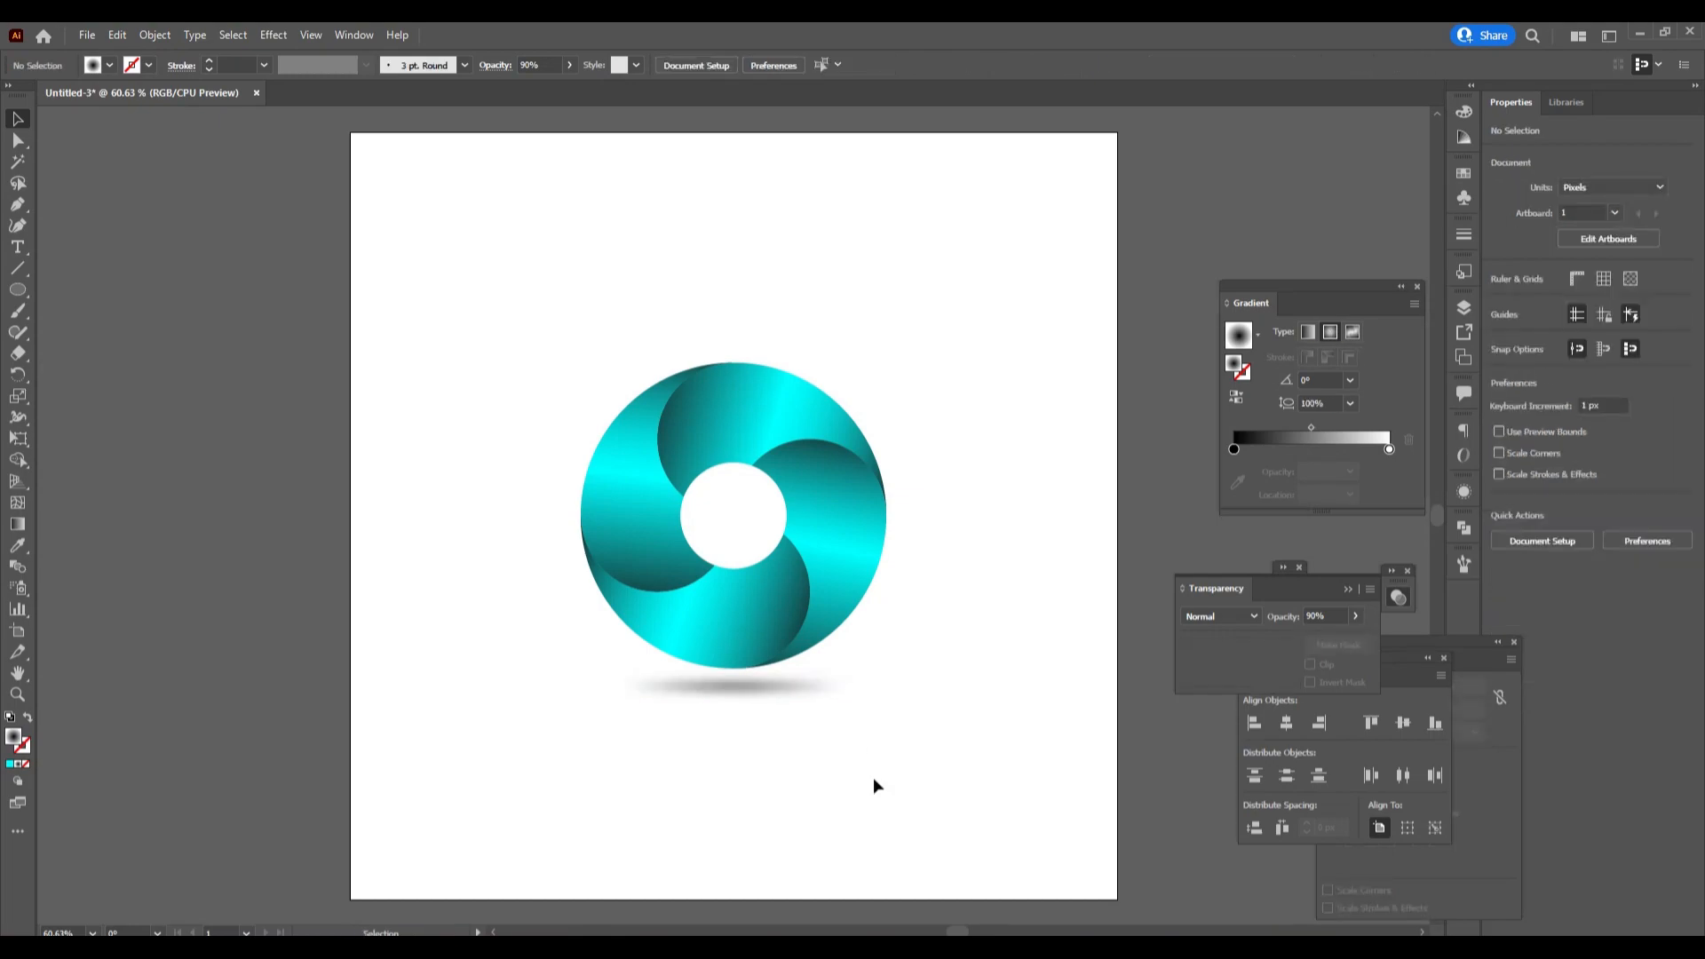